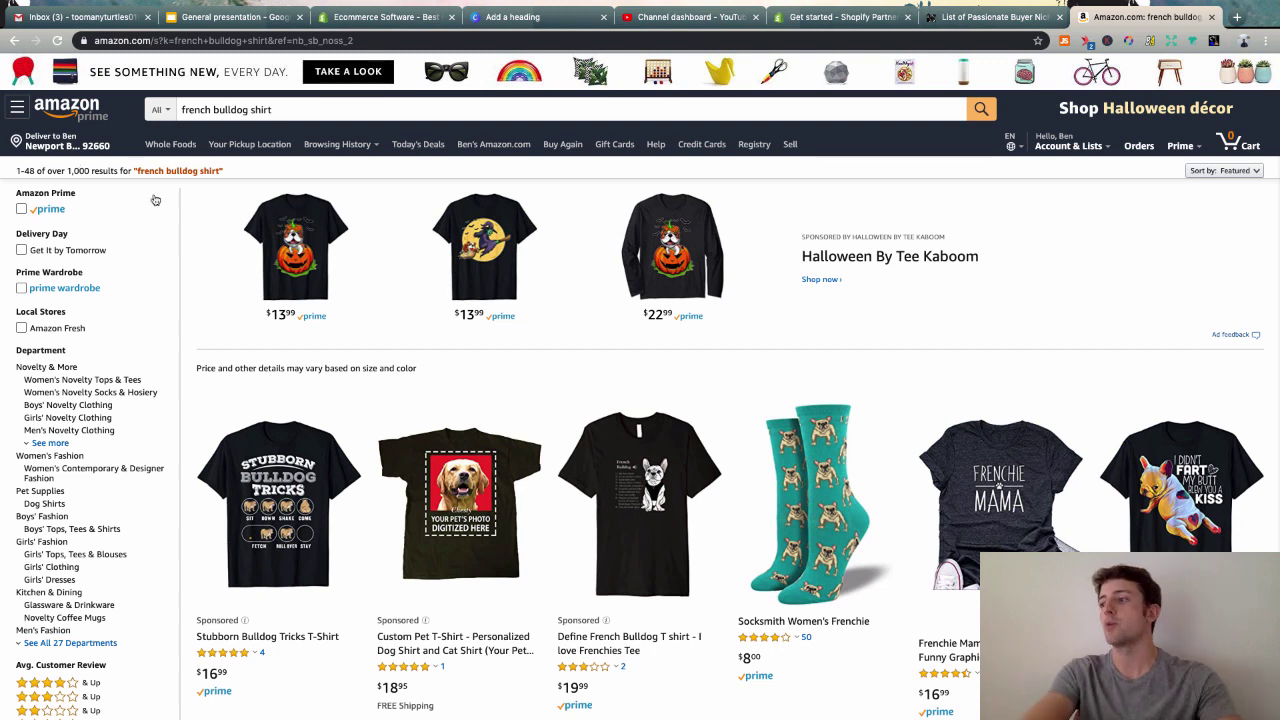
- Scan the french bulldog shirt results and run Jungle Scout's analysis: 21 results, $17.34 average price
scroll(620, 459, "down", 2)
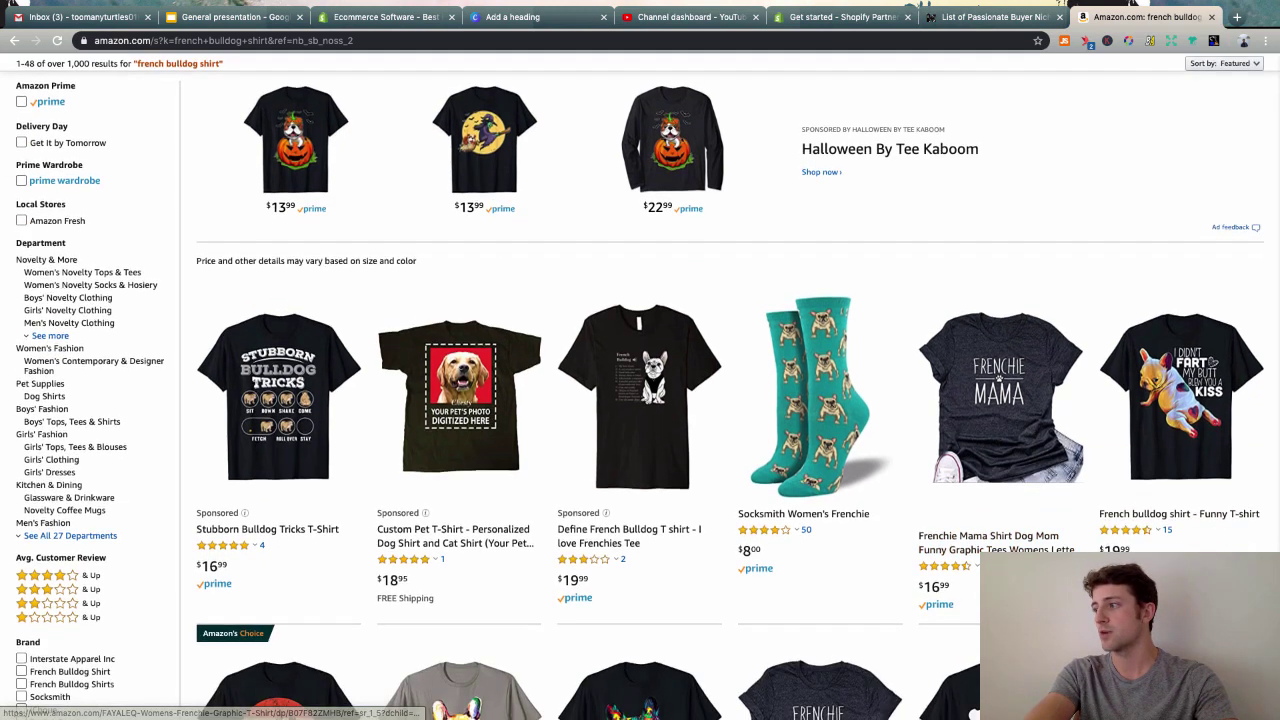
scroll(988, 528, "down", 2)
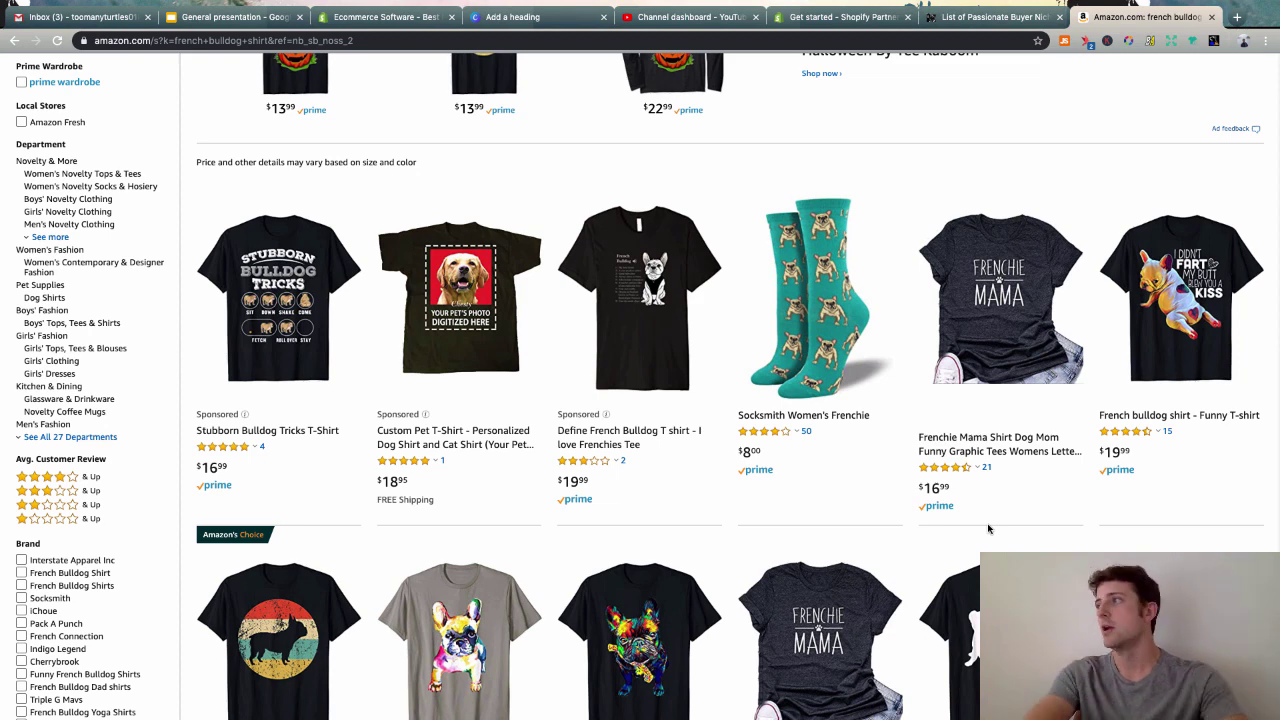
scroll(1094, 417, "up", 4)
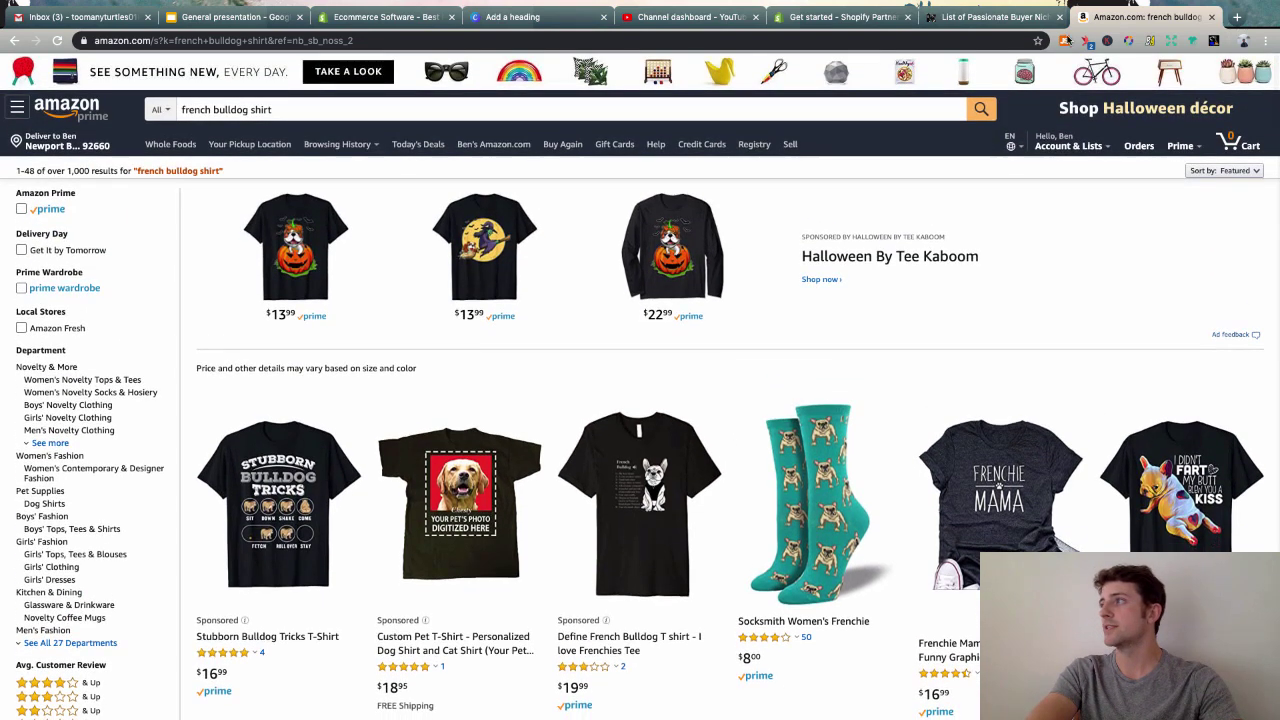
left_click(1066, 41)
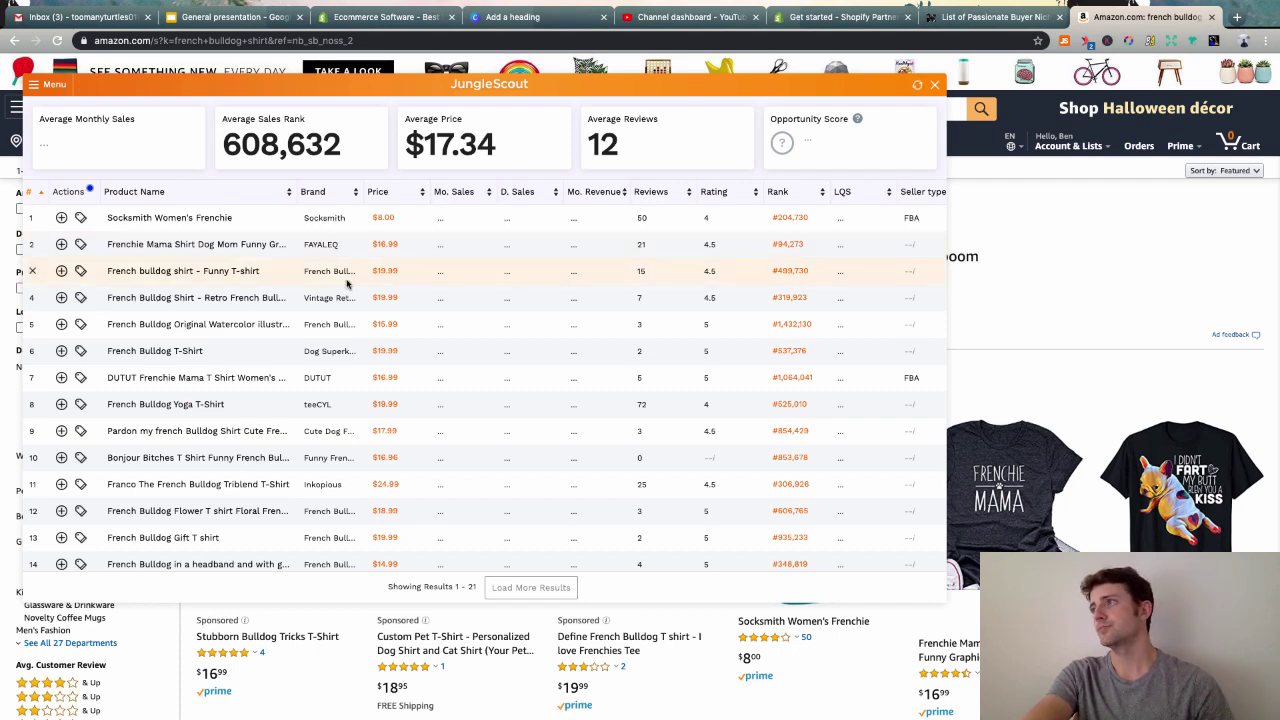
- Review Jungle Scout's 48 listings: 63 average monthly sales, $17.16 average price, opportunity score 4
left_click_drag(663, 86, 701, 82)
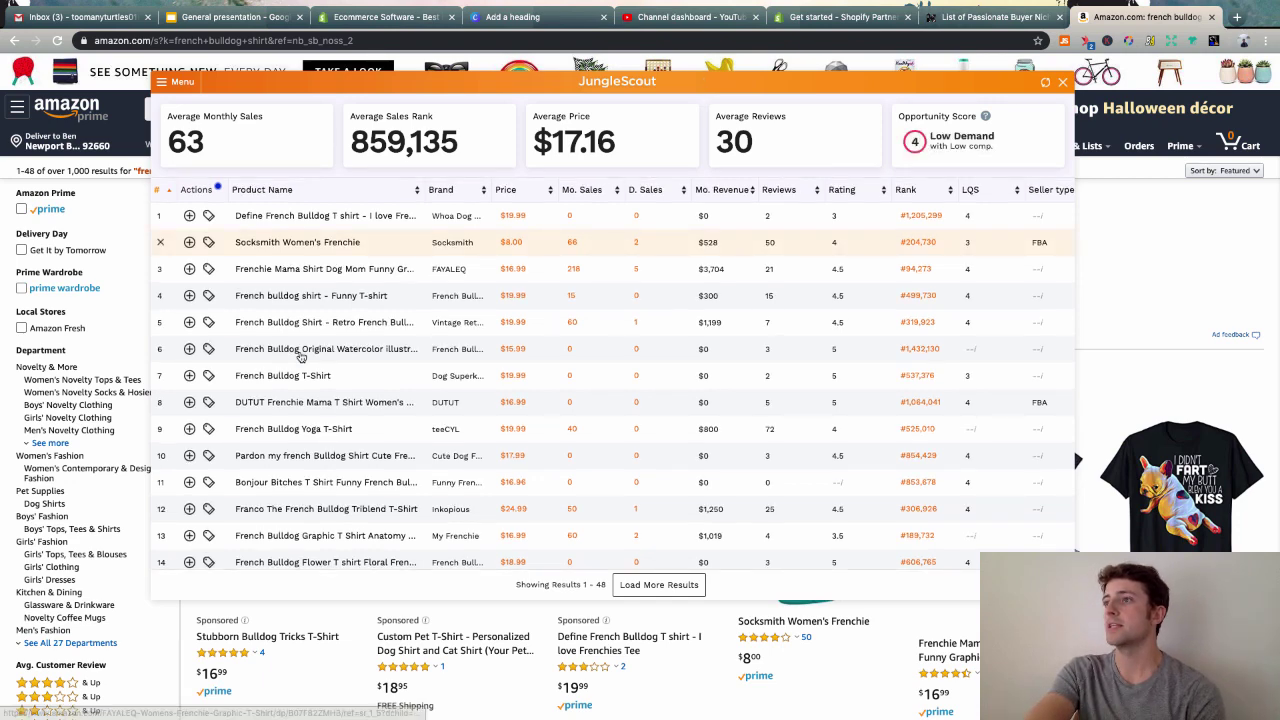
mouse_move(284, 272)
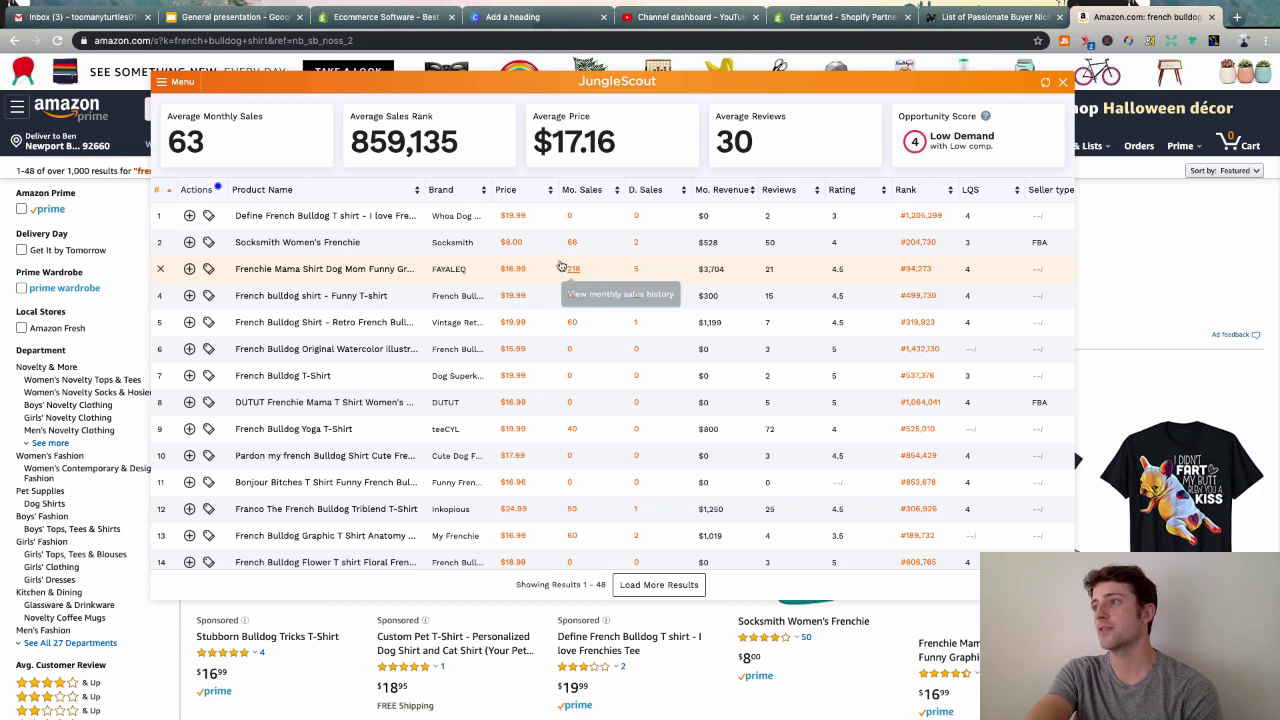
mouse_move(353, 325)
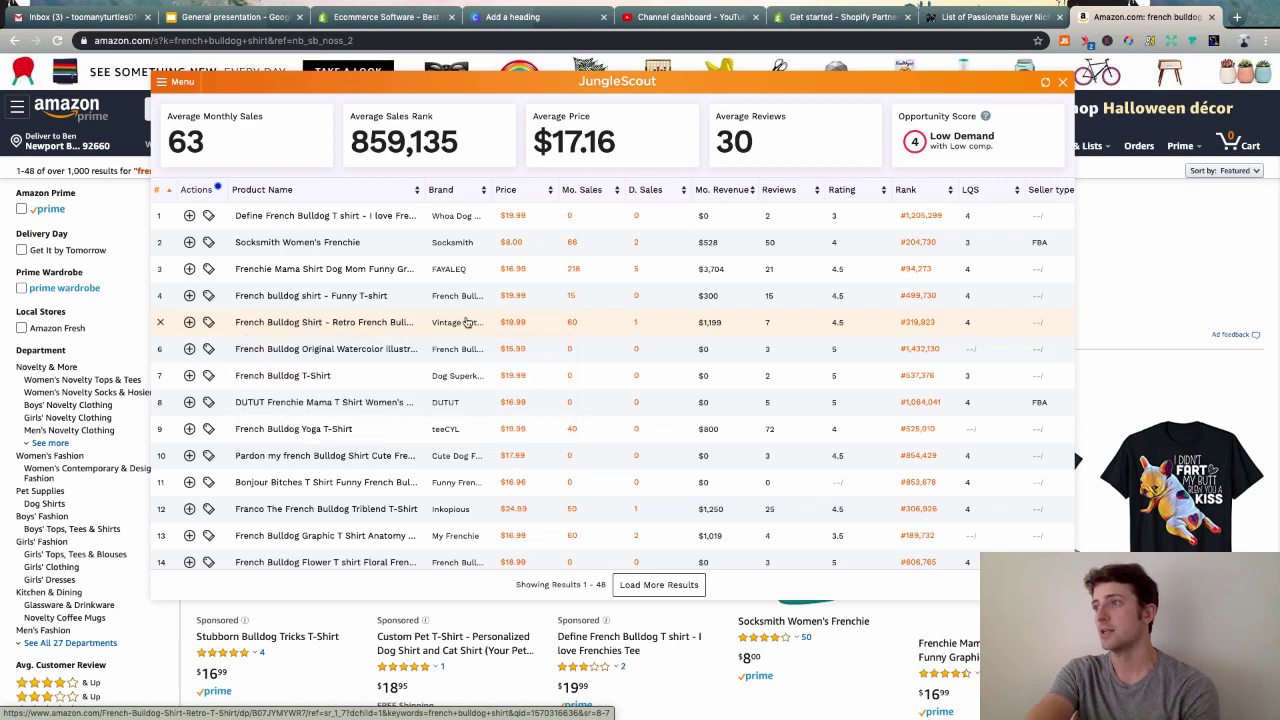
mouse_move(308, 246)
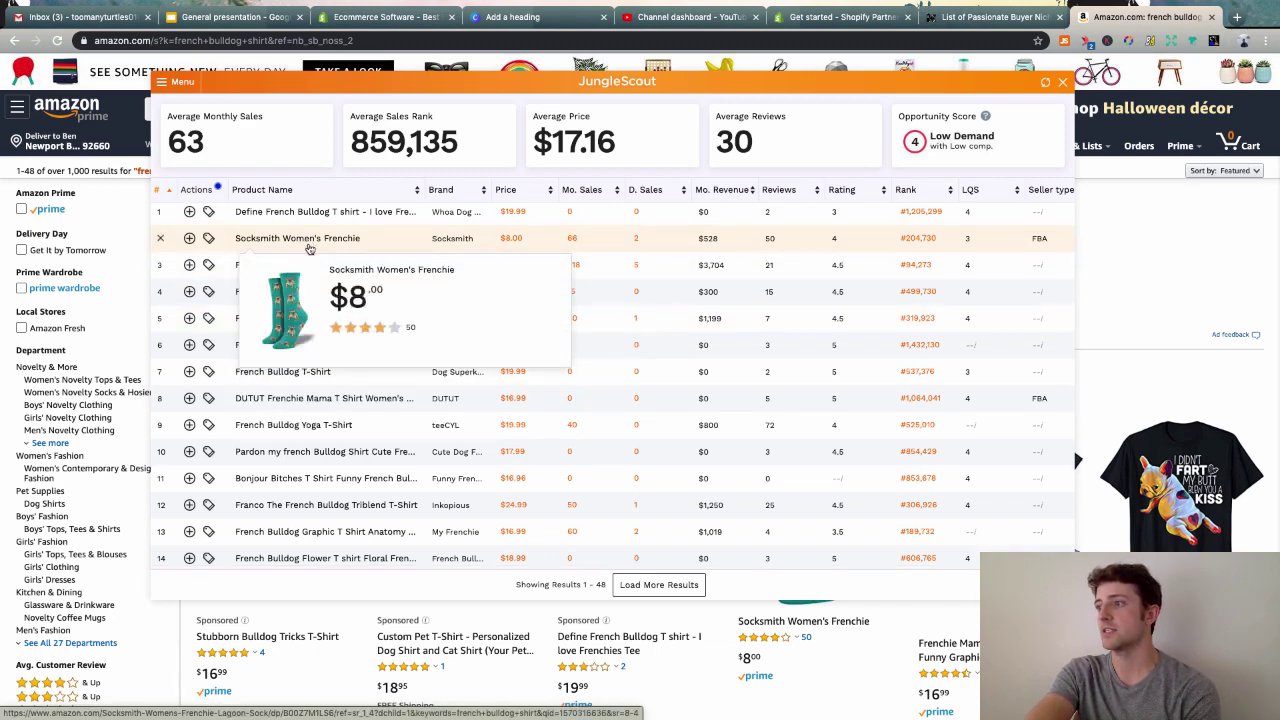
scroll(308, 246, "down", 1)
scroll(310, 249, "down", 6)
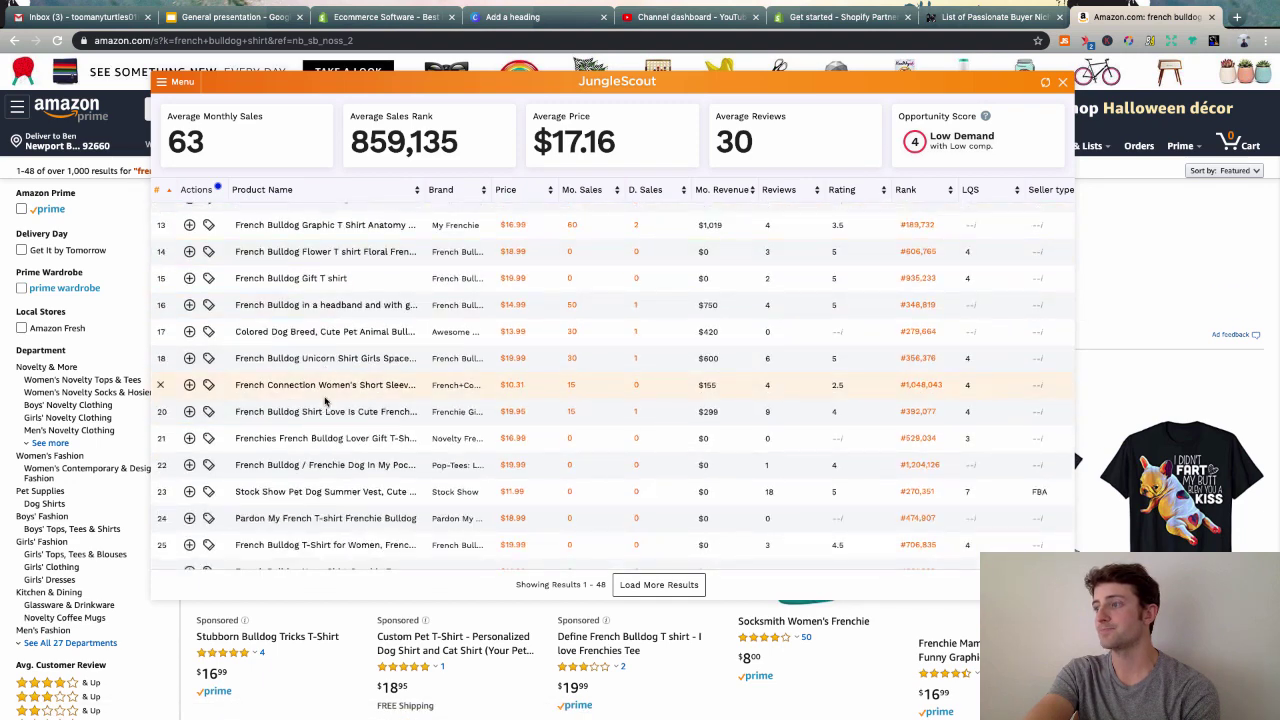
scroll(325, 400, "down", 3)
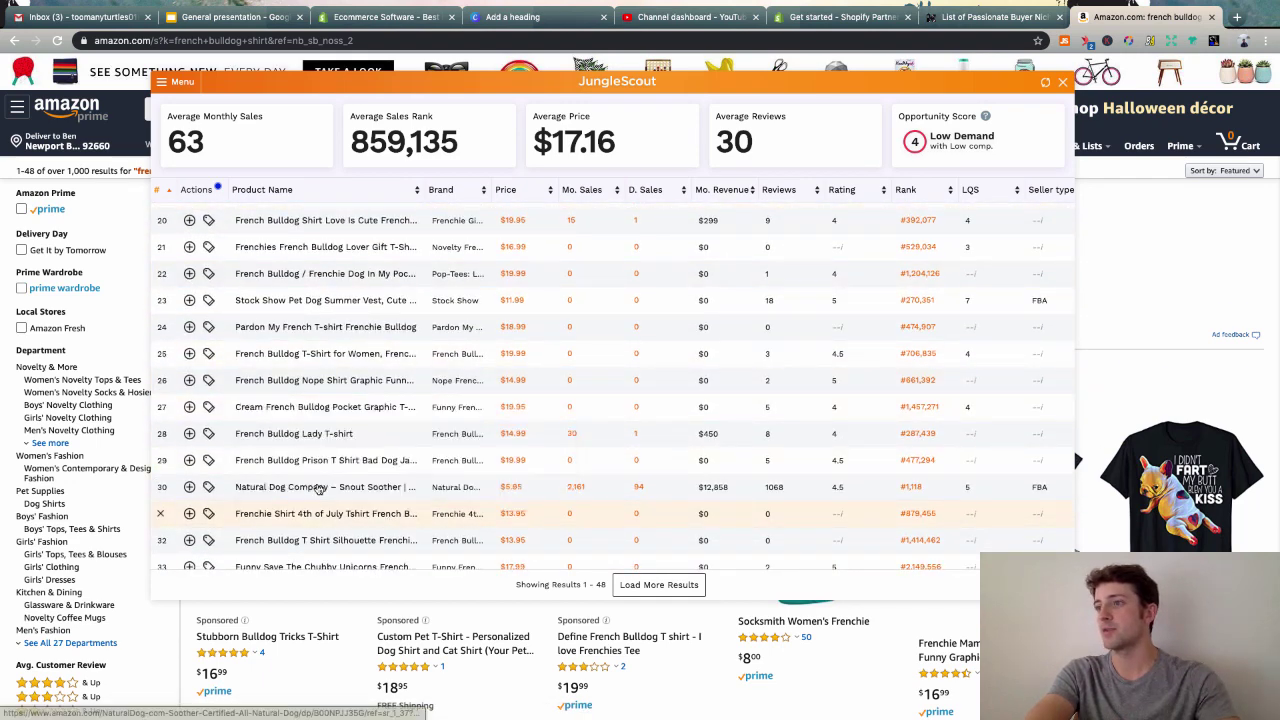
mouse_move(318, 492)
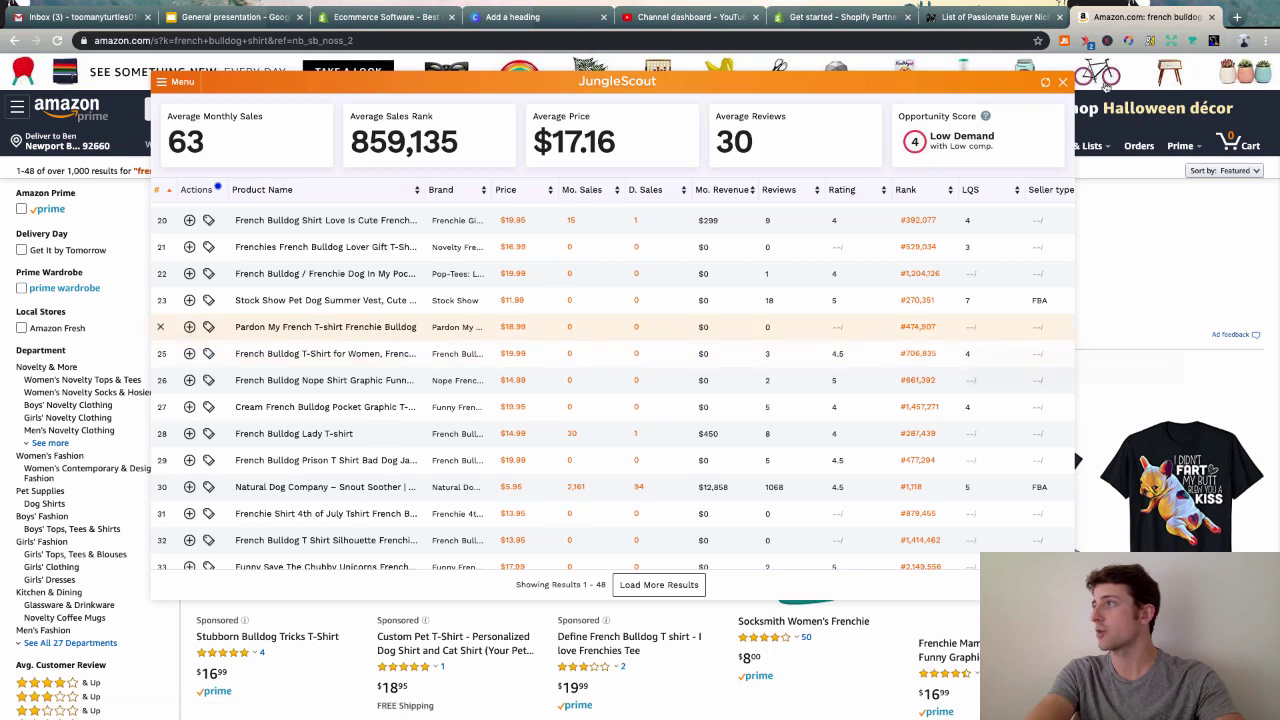
- Close the Jungle Scout analysis and search Amazon for 'dog shirt'
key("Escape")
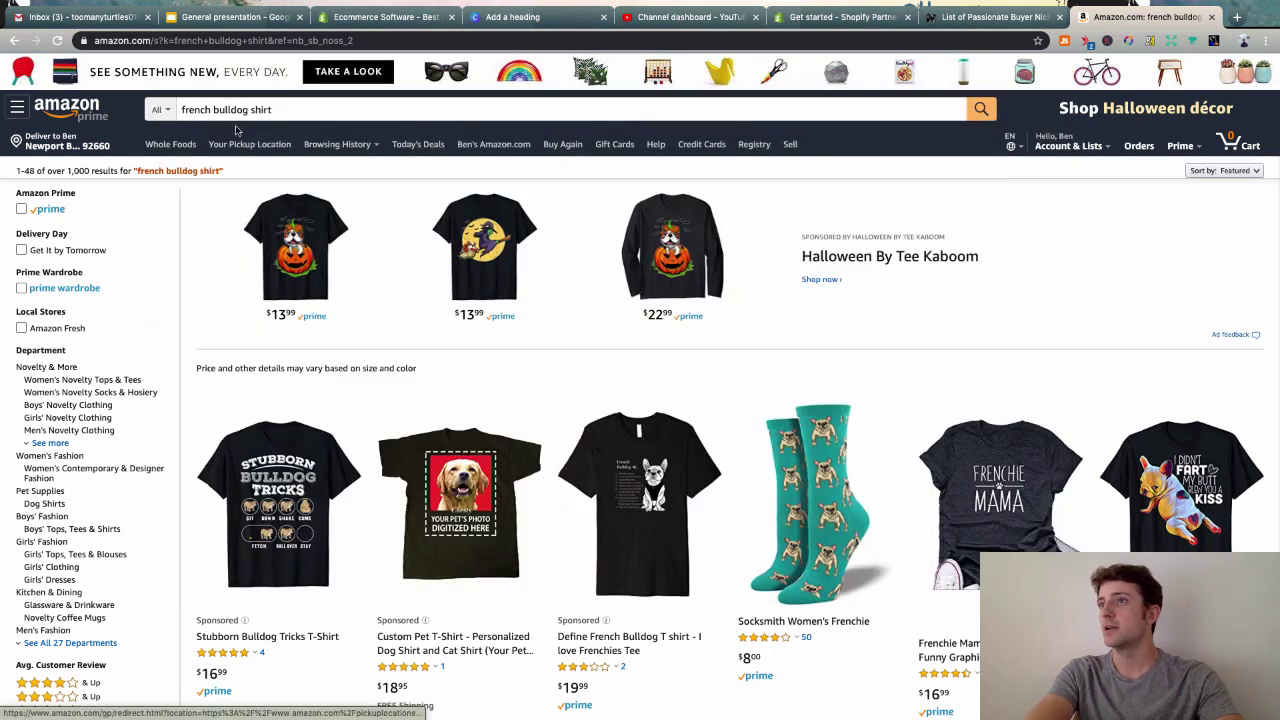
left_click(233, 112)
triple_click(247, 109)
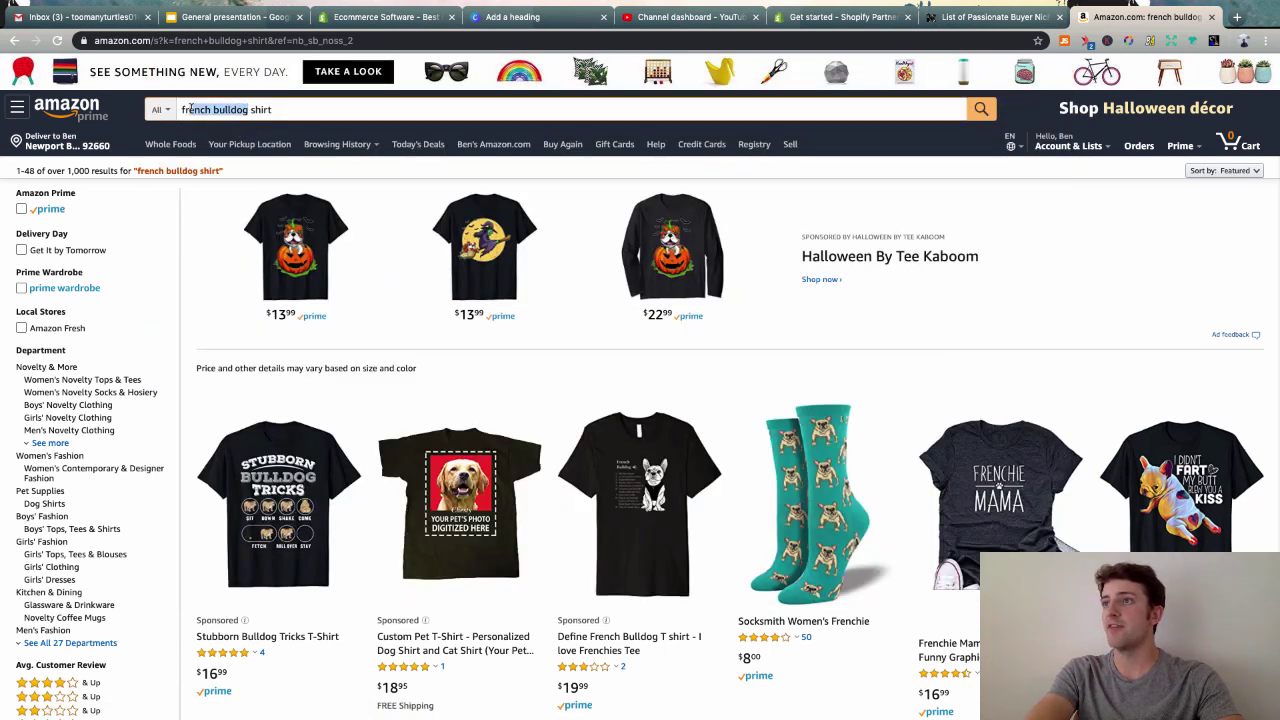
type("dog shirt")
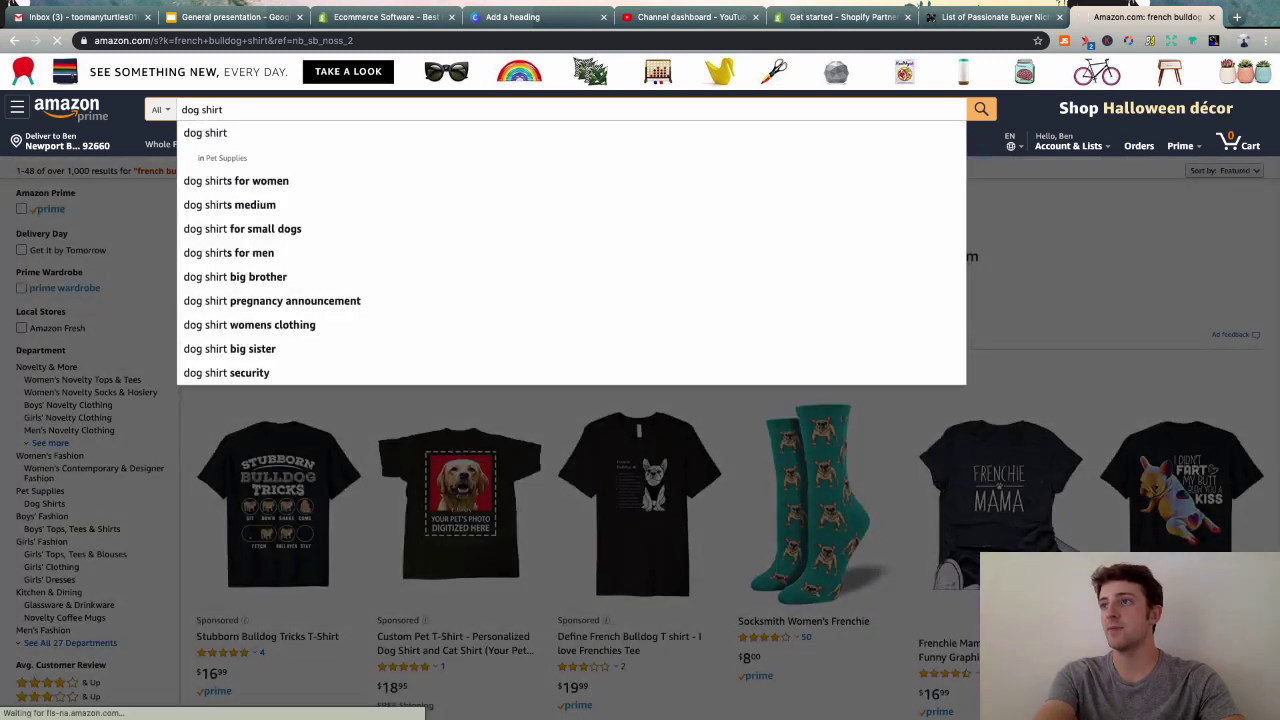
key("Return")
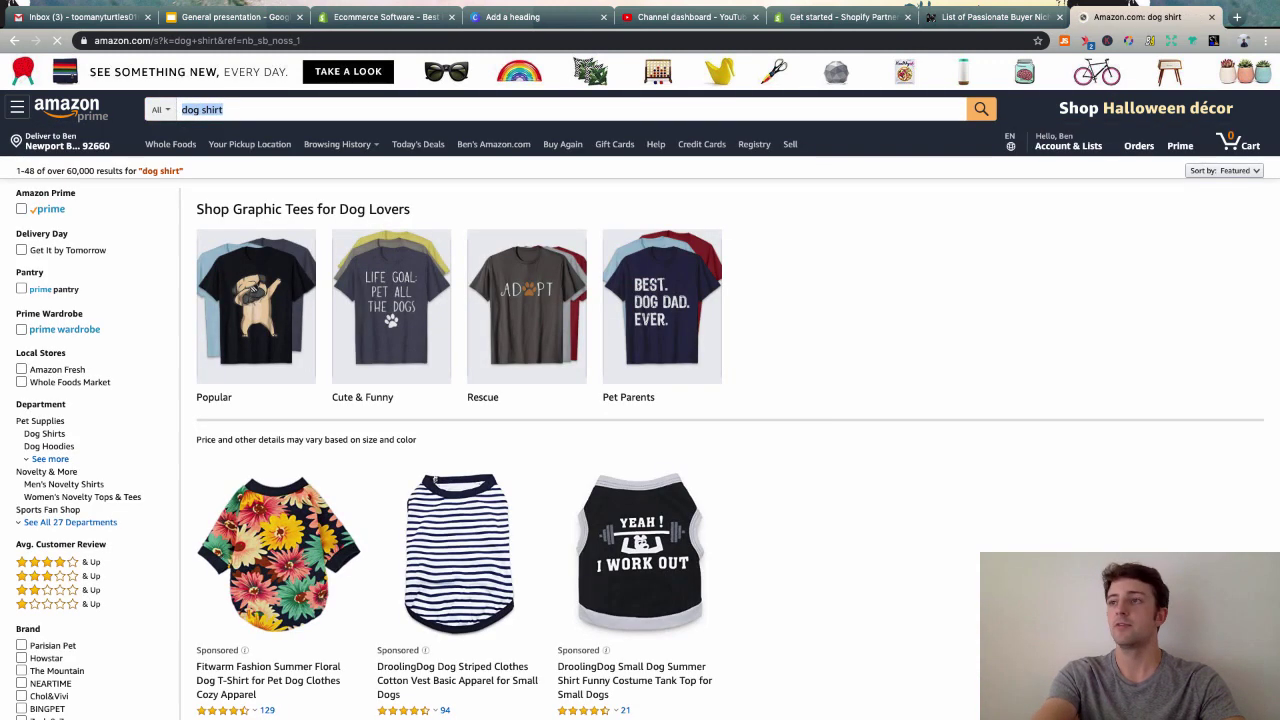
- Refine the search to 'funny dog tshirt' and scroll through the results
type("funny dog")
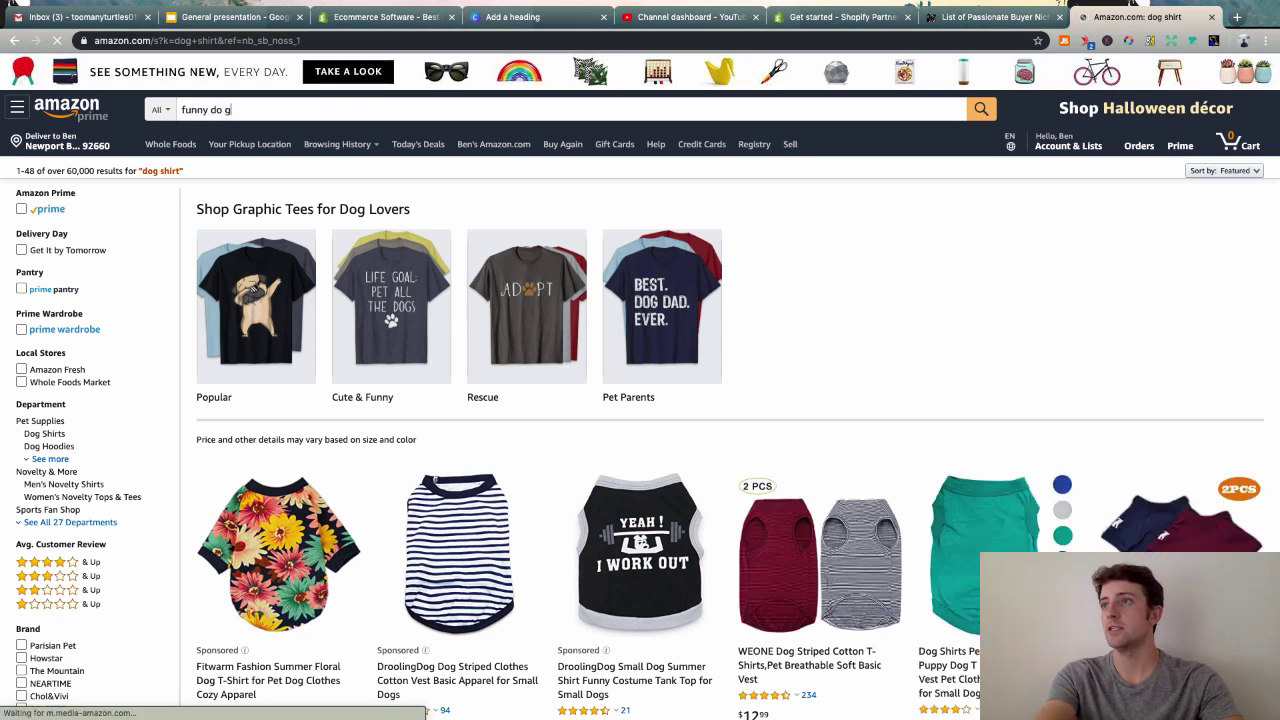
key("BackSpace")
key("BackSpace")
type("og sshirt")
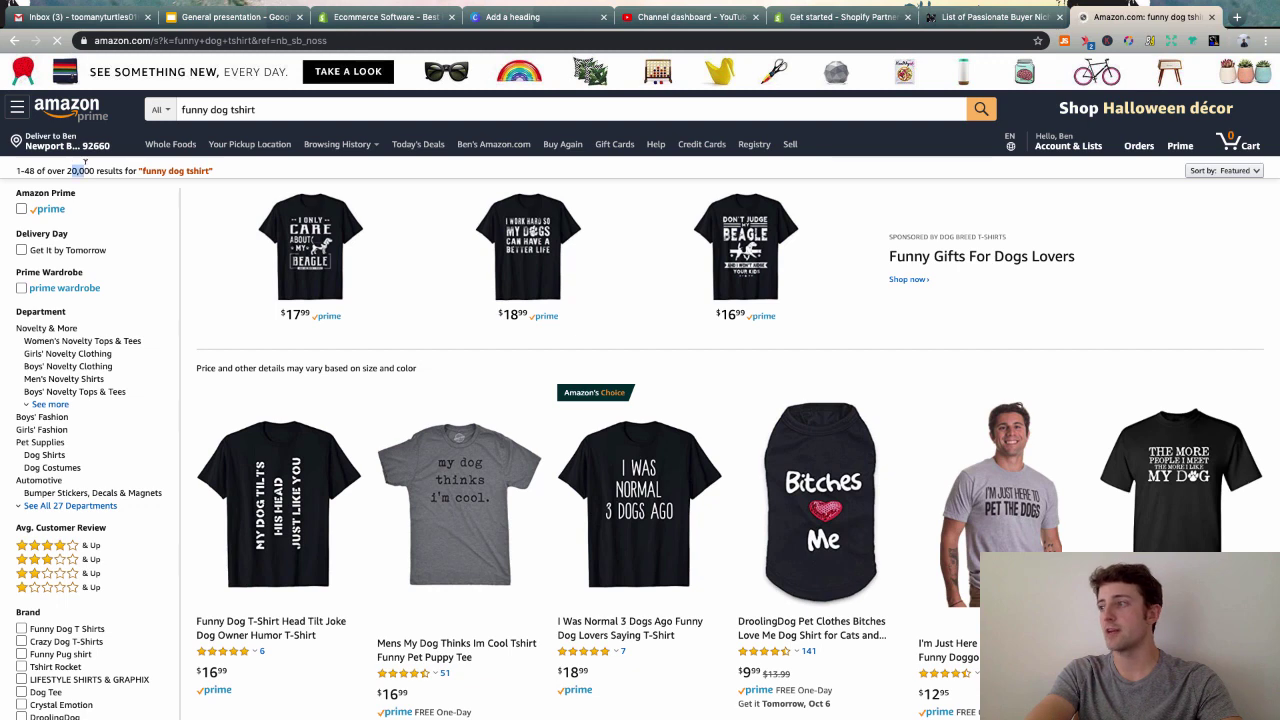
scroll(850, 310, "down", 3)
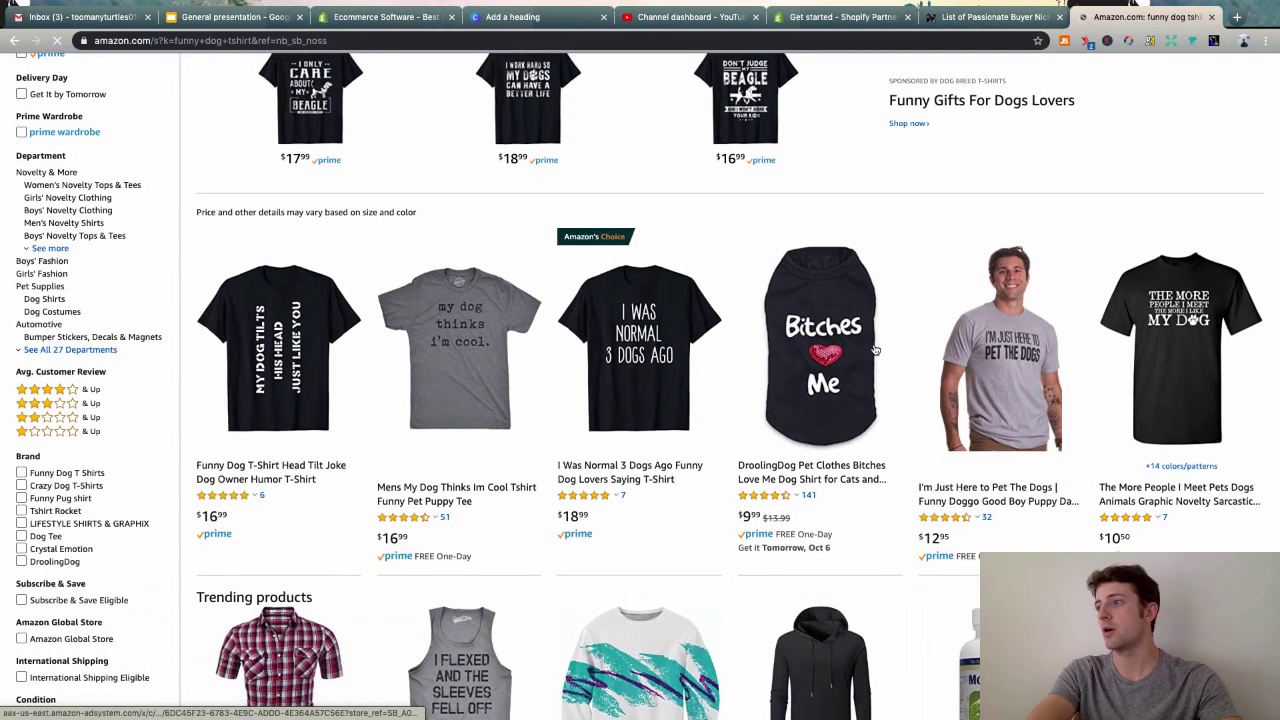
scroll(870, 340, "down", 3)
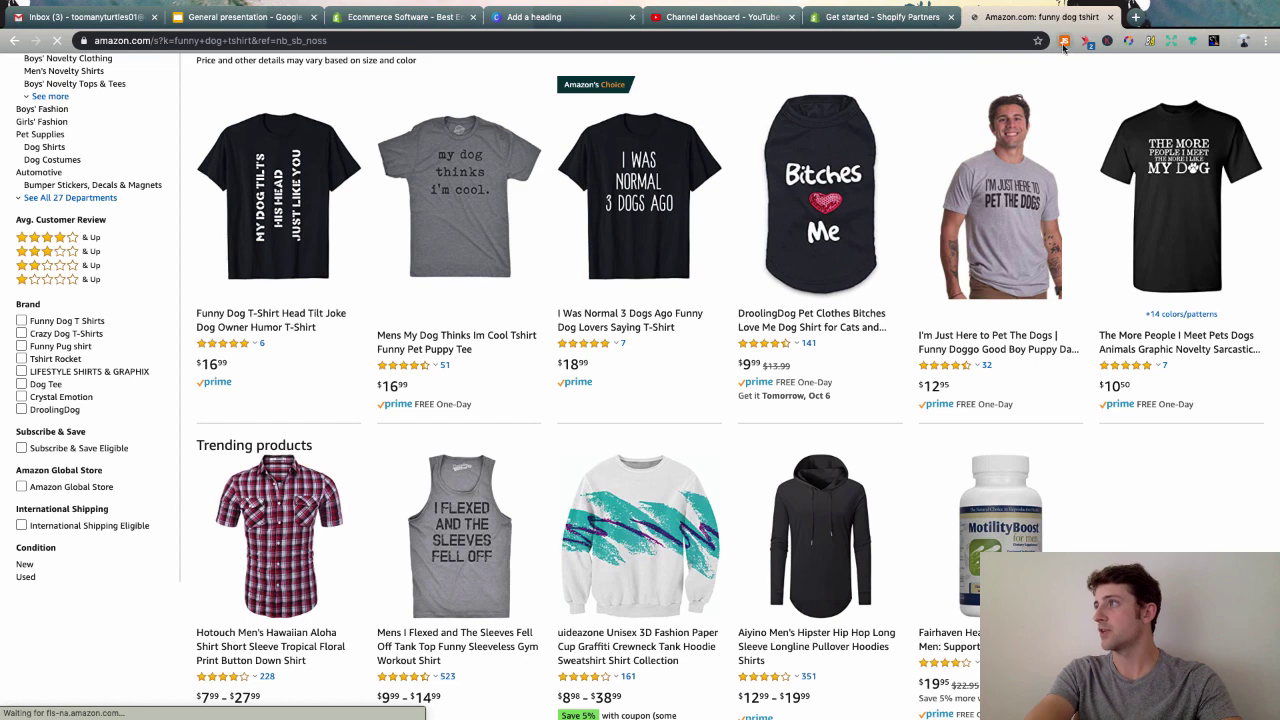
- Open The More People I Meet shirt in a new tab and Google 'jungle scout bsr calculator'
left_click(1174, 190, "super")
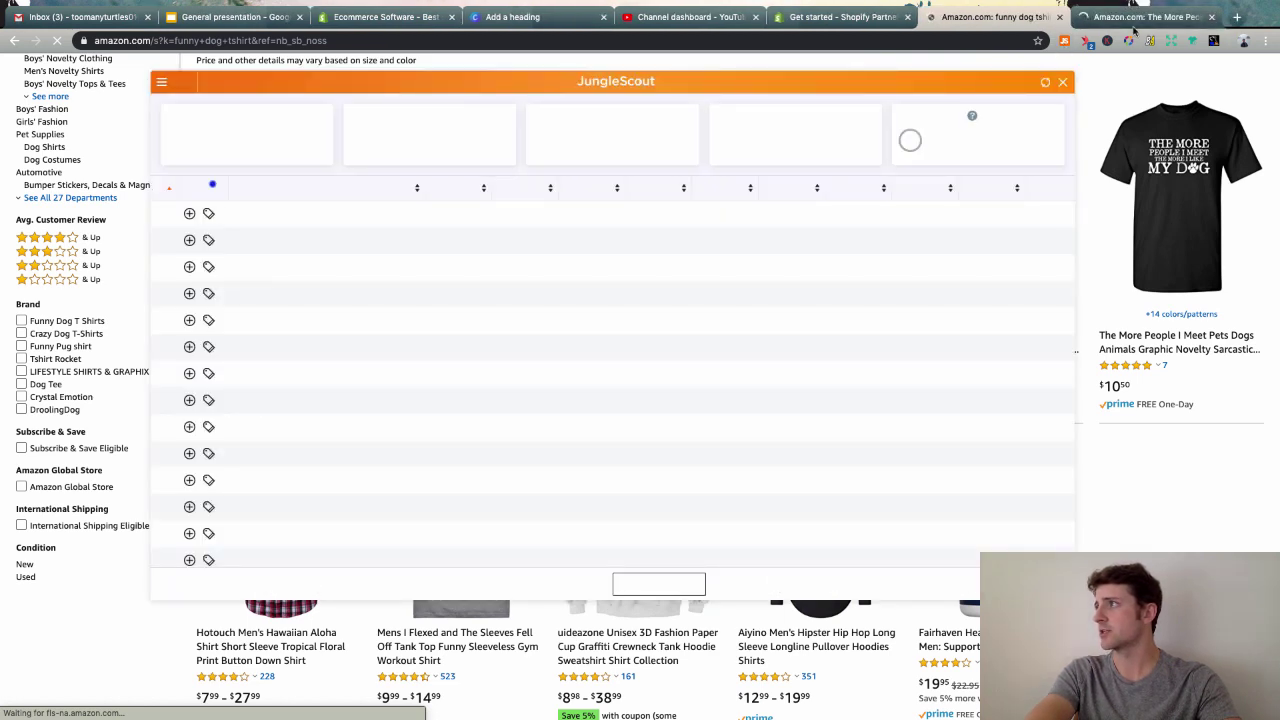
left_click(1237, 17)
type("jungle")
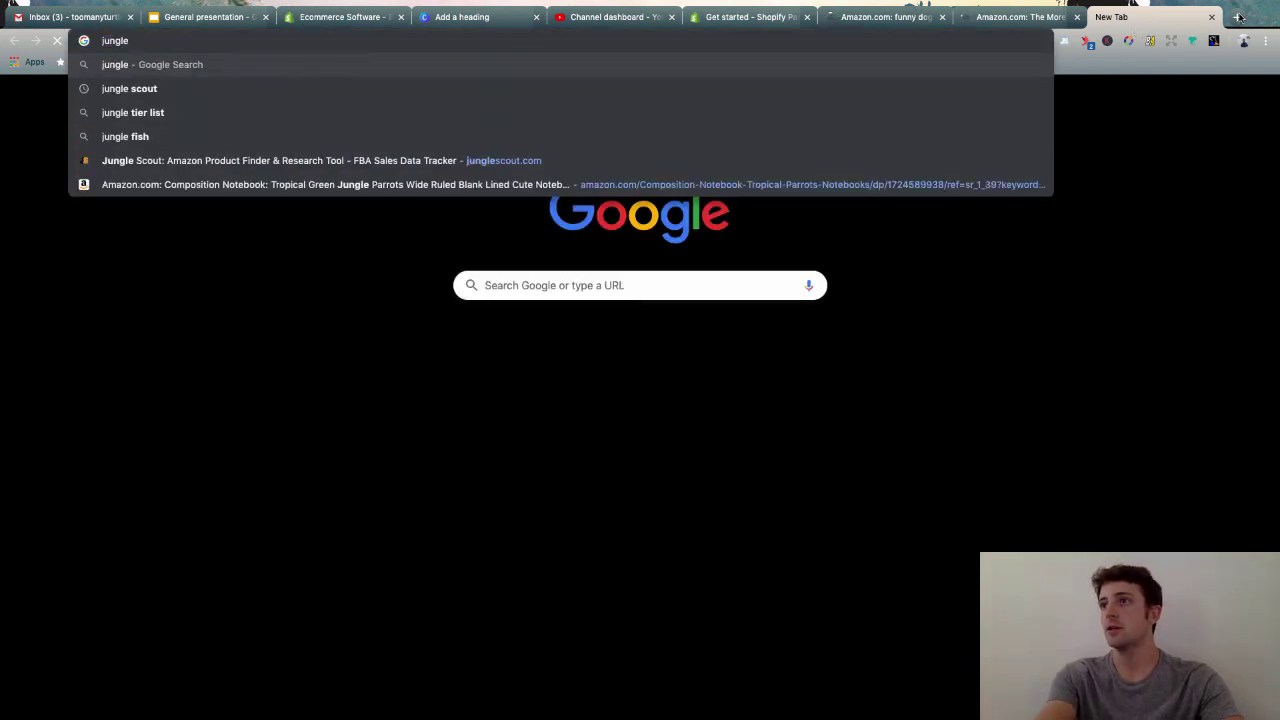
type(" scout ")
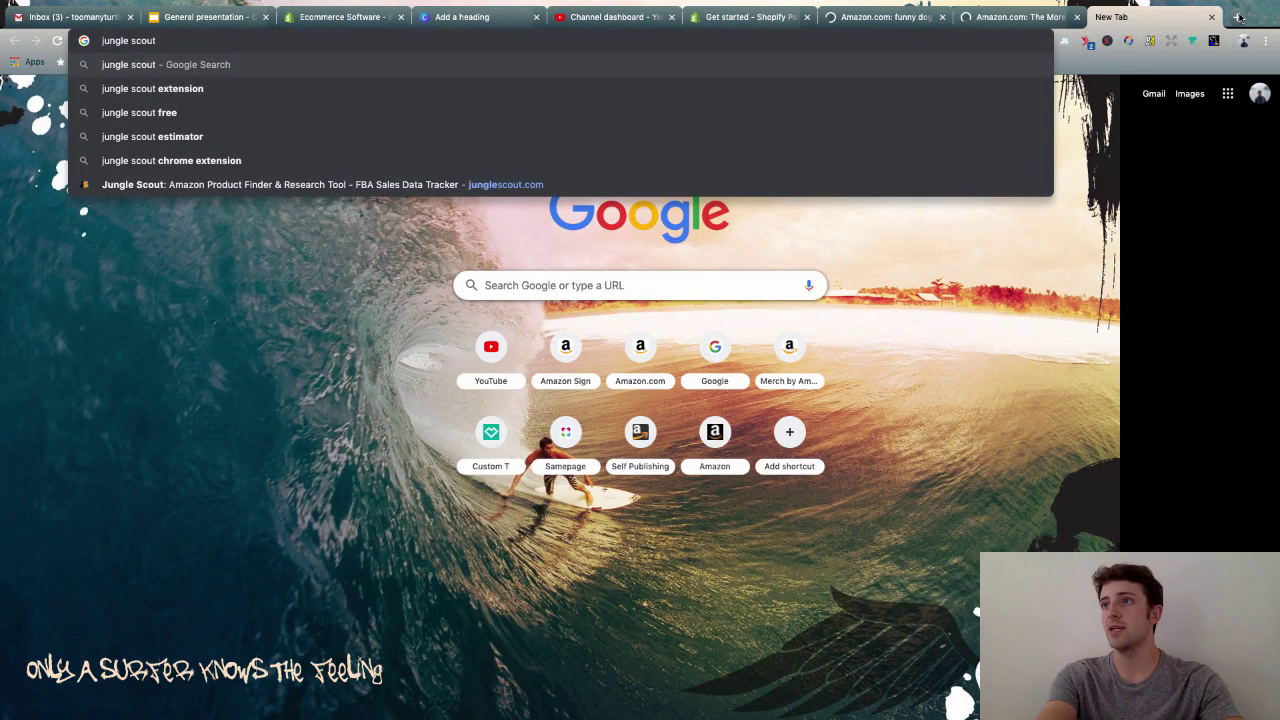
type("bsr ca")
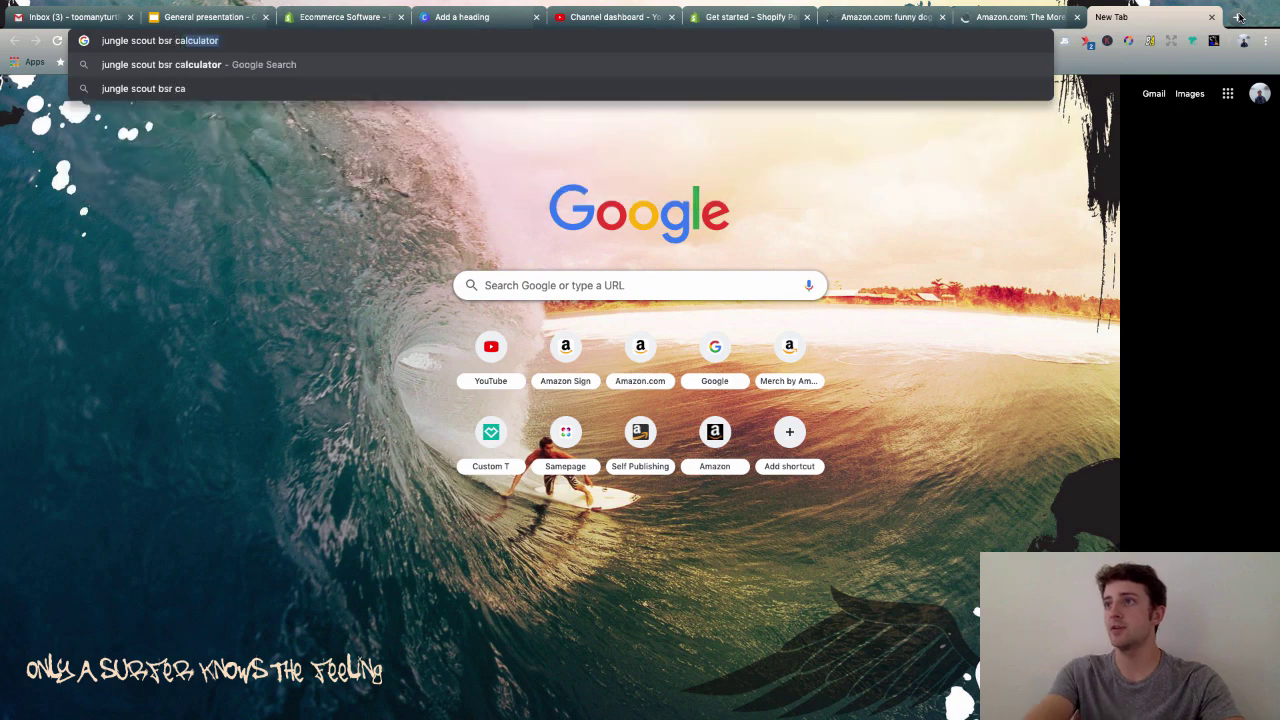
key("Return")
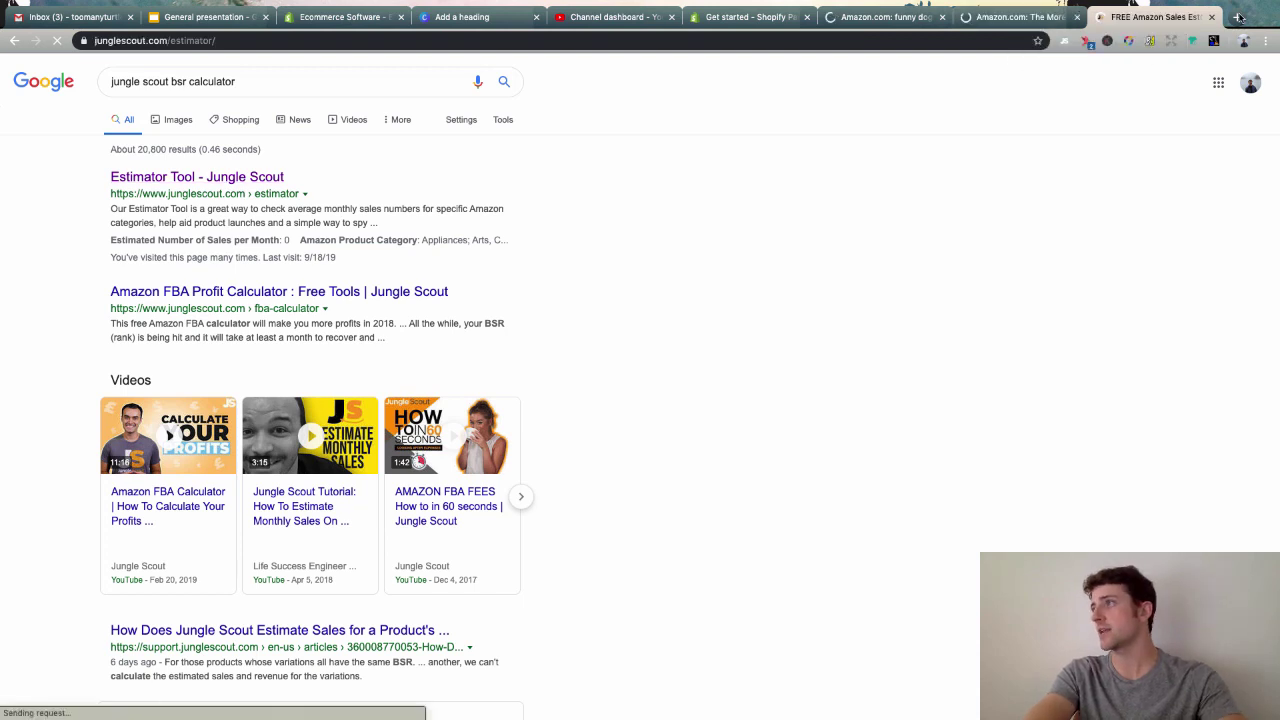
left_click(991, 12)
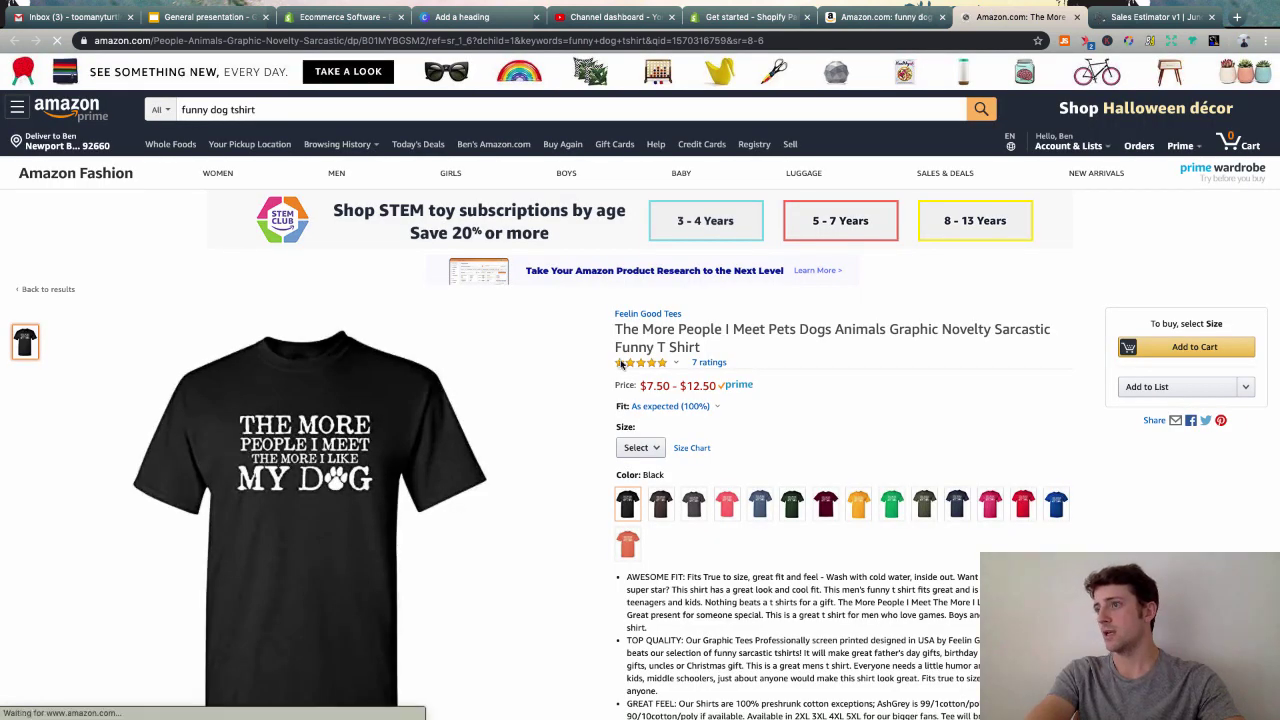
- Select the shirt's Best Sellers Rank, 431,994 in Clothing, Shoes & Jewelry
scroll(620, 365, "down", 5)
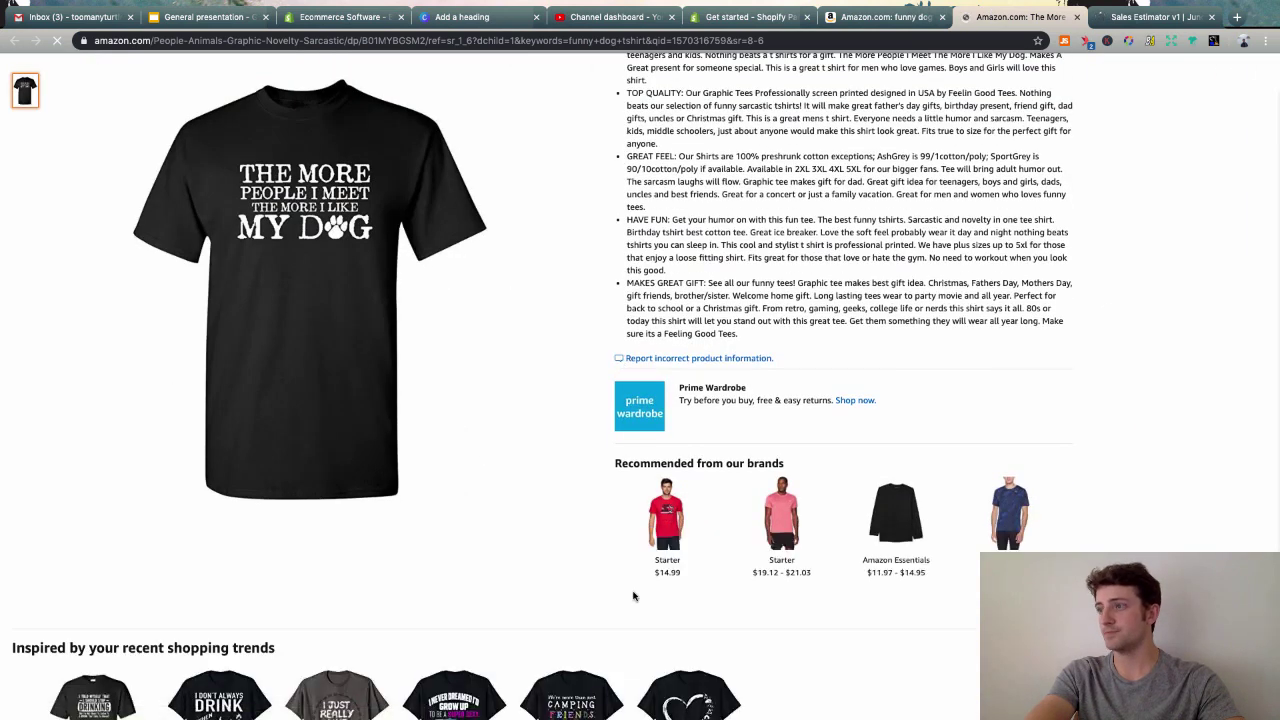
scroll(633, 596, "down", 10)
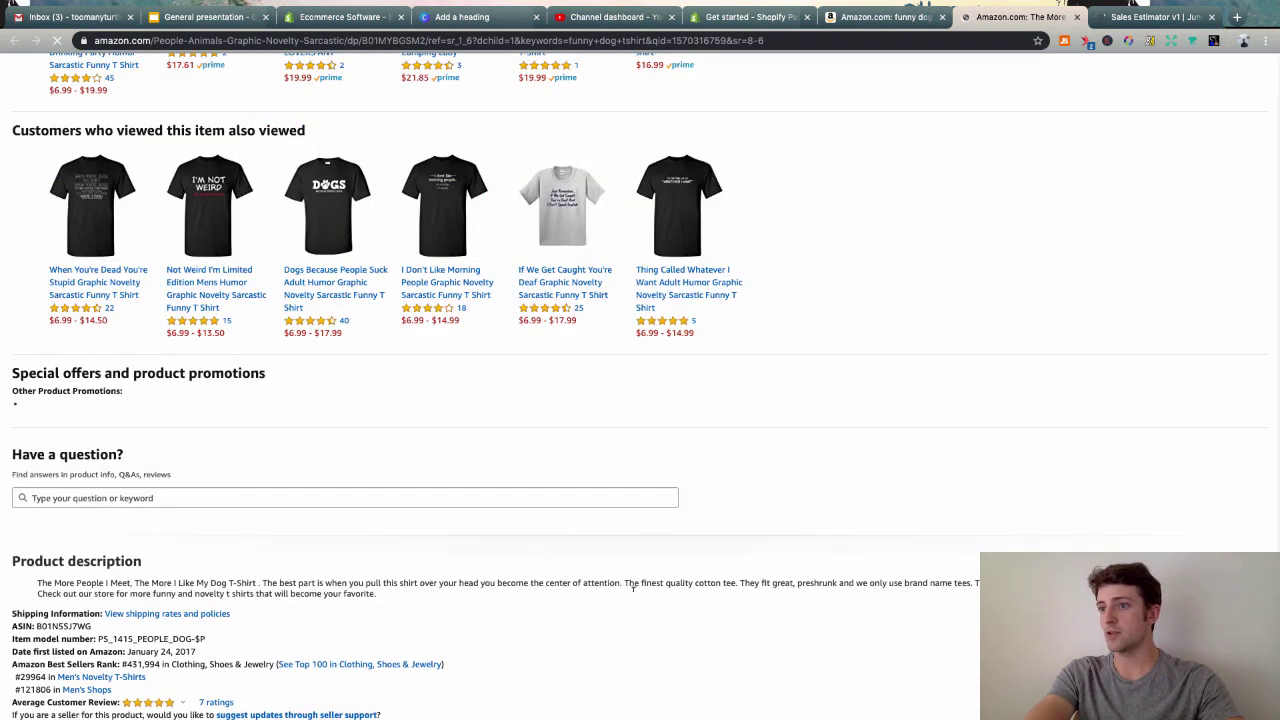
scroll(633, 588, "down", 3)
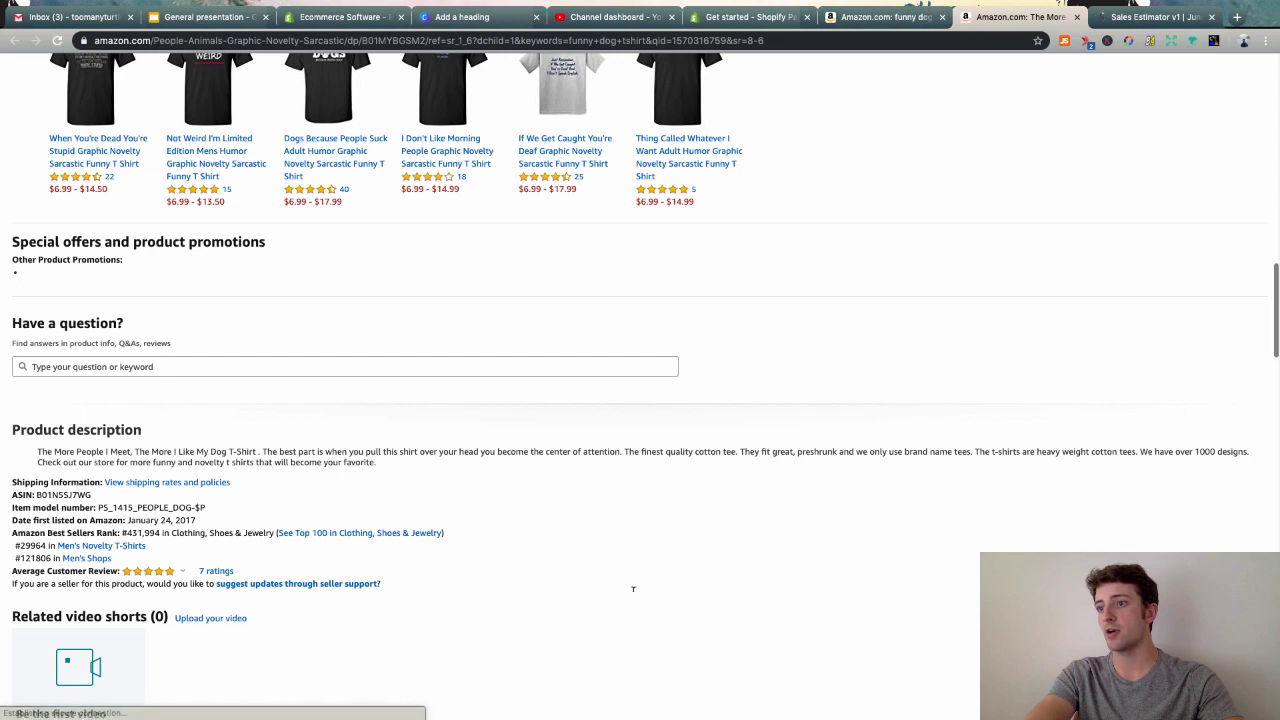
left_click_drag(18, 533, 77, 533)
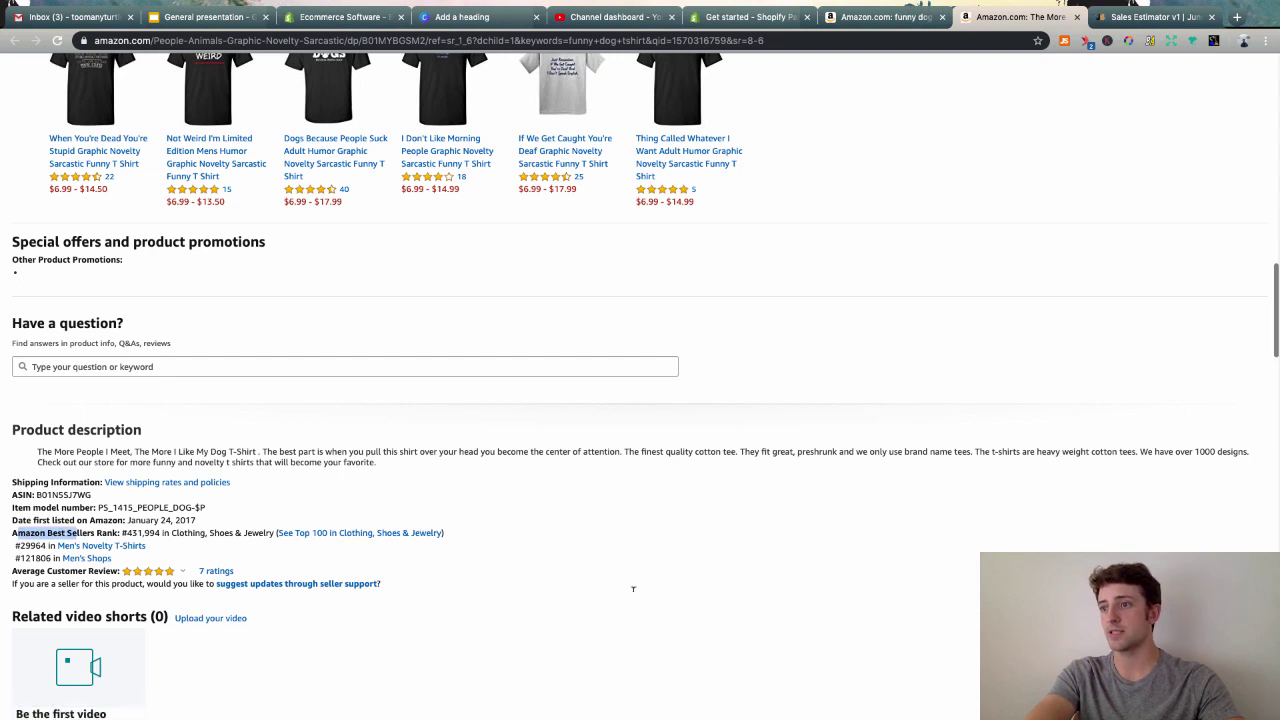
double_click(143, 533)
key("ctrl+c")
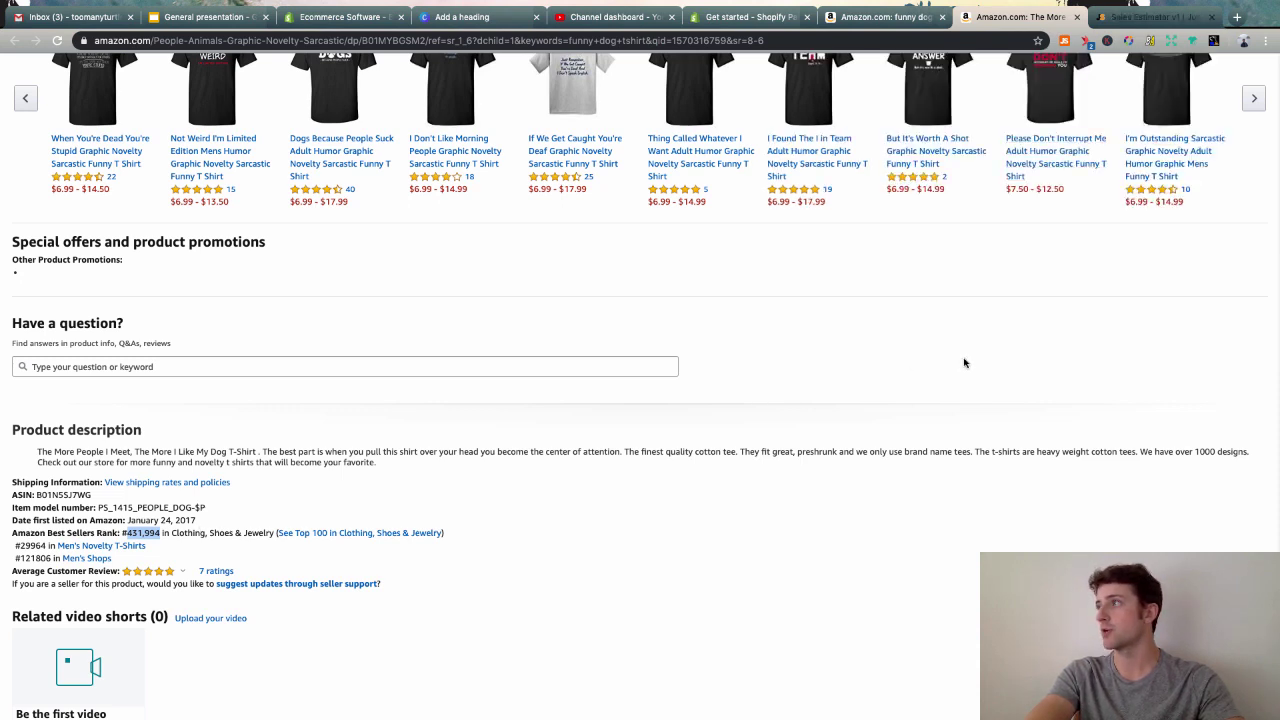
left_click(1140, 17)
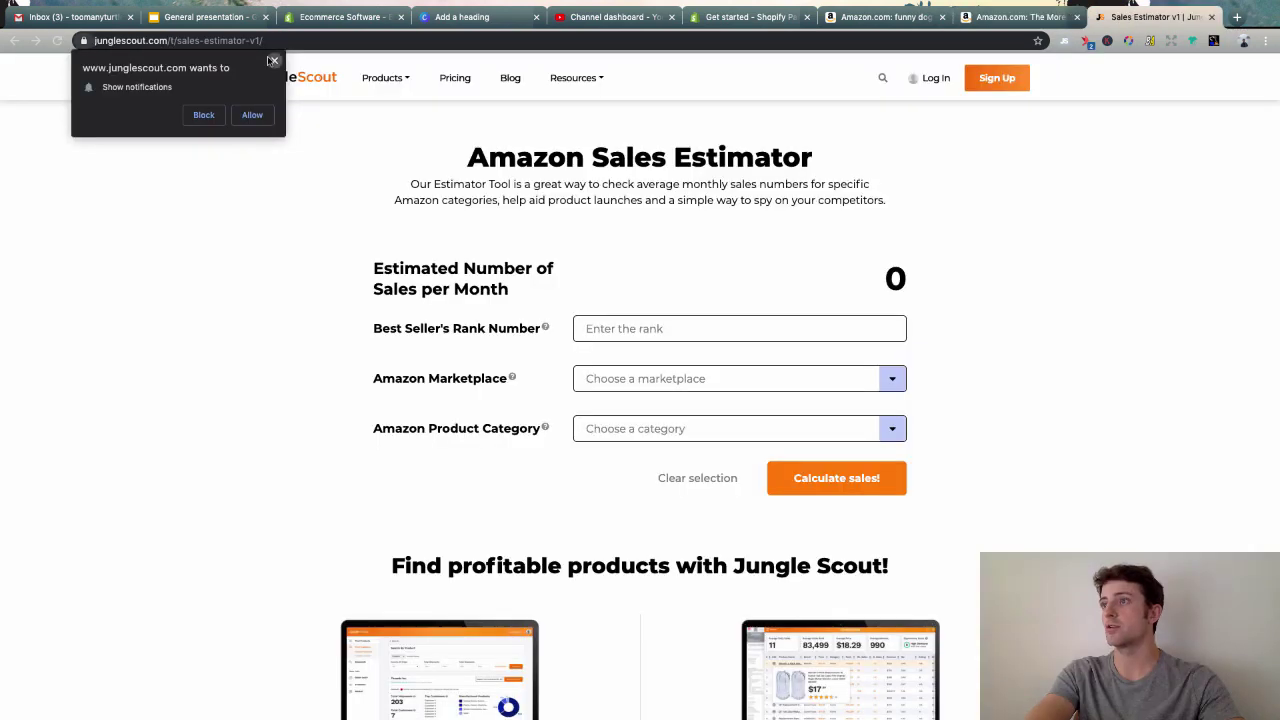
- Estimate sales for rank 431,994, United States, Clothing, Shoes & Jewelry: 30 per month
left_click(273, 61)
left_click(624, 342)
key("ctrl+v")
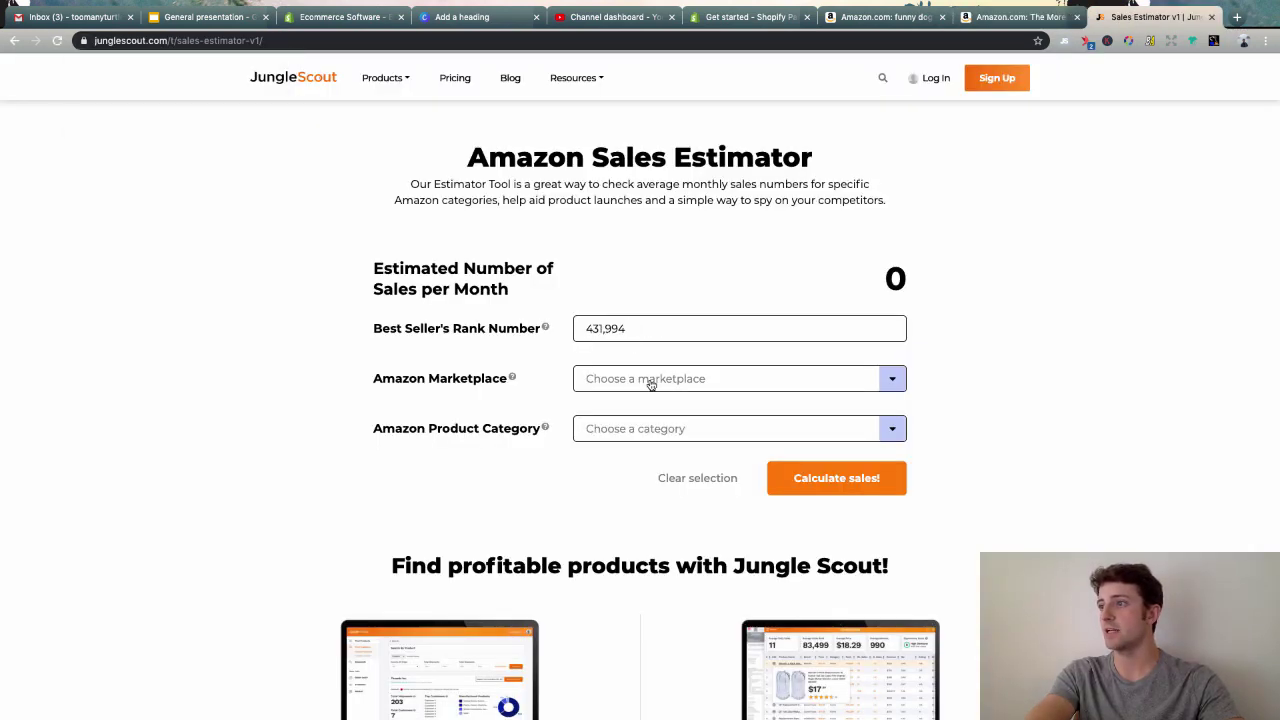
left_click(650, 382)
left_click(649, 407)
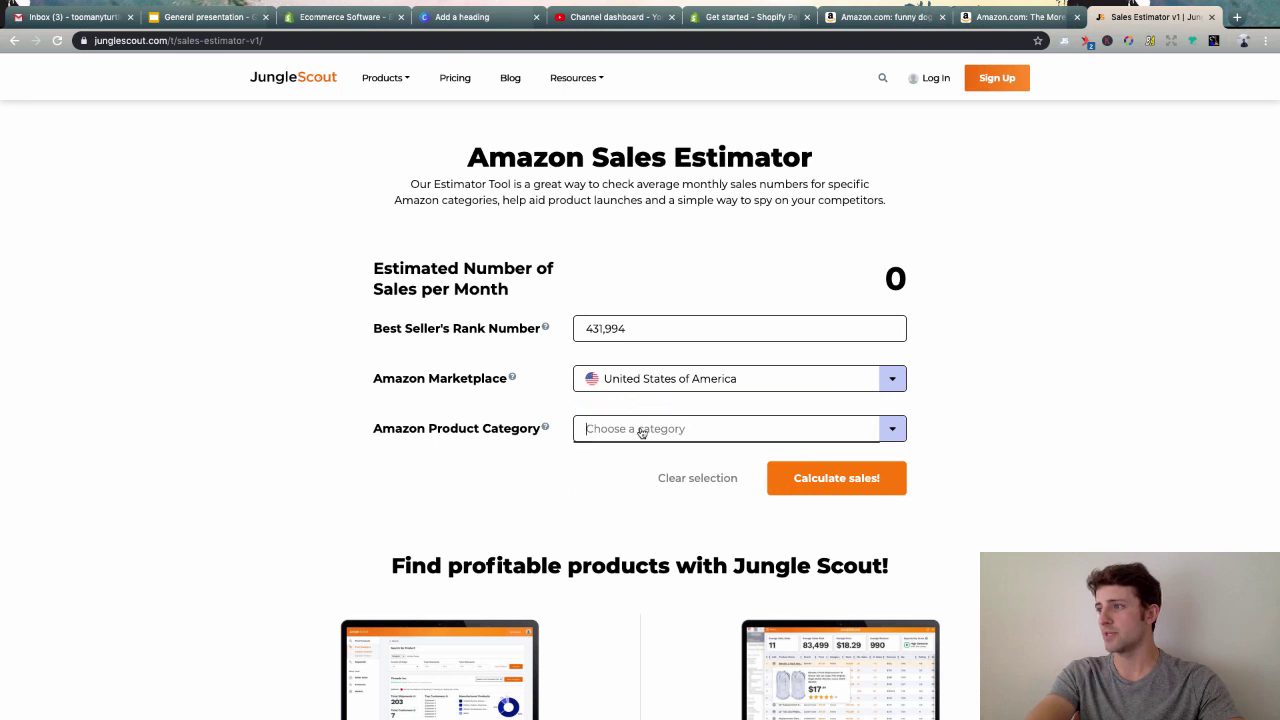
left_click(642, 432)
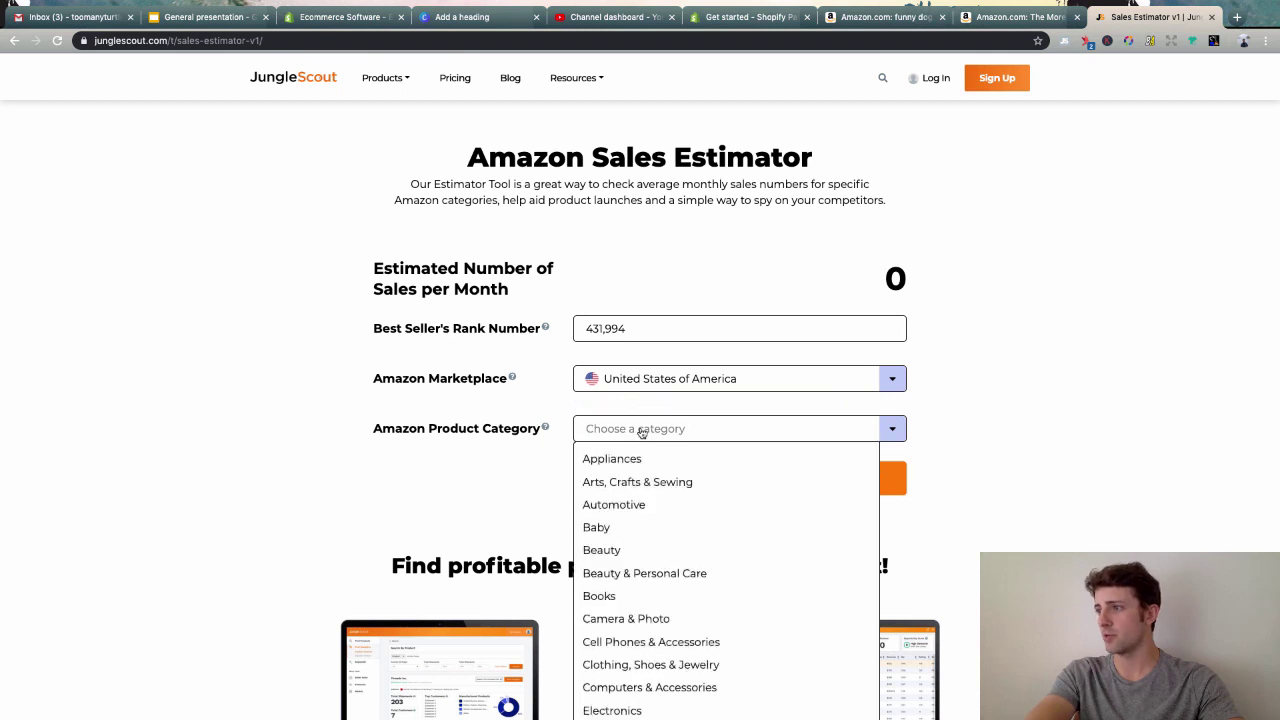
left_click(651, 672)
left_click(875, 479)
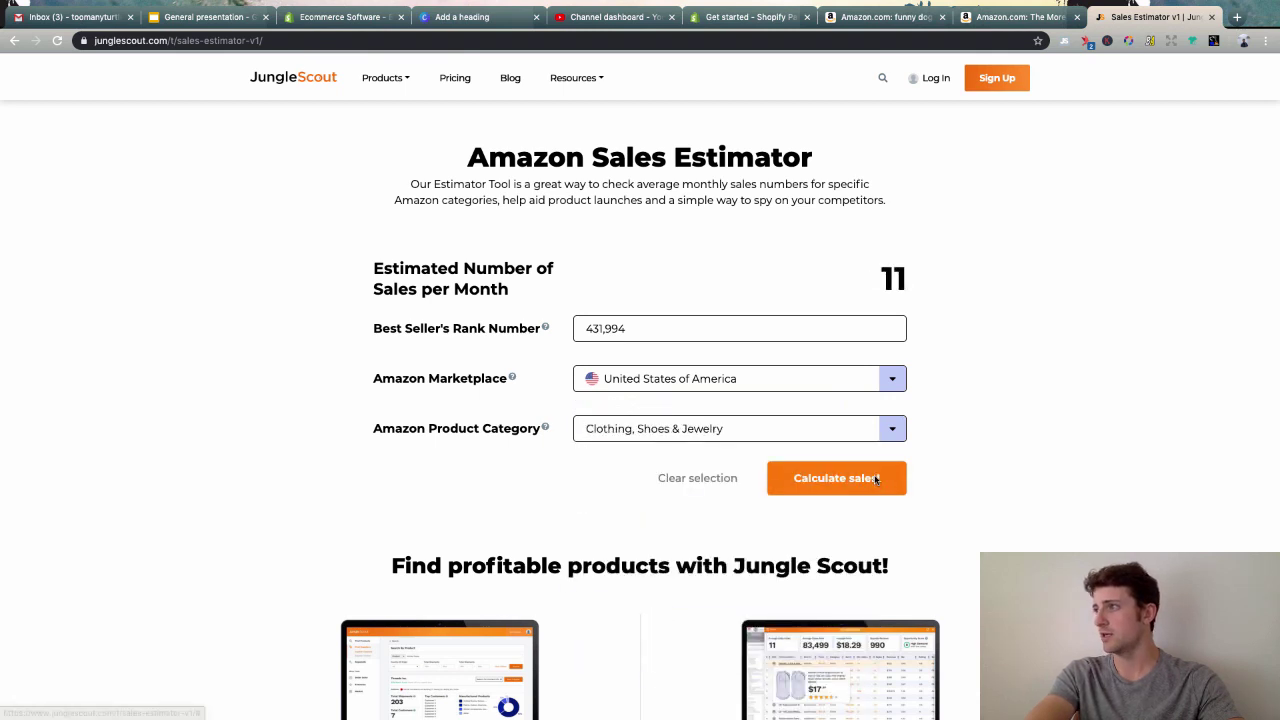
- Clear the estimate, leave full-screen mode, and close the dog shirt's product page
double_click(876, 280)
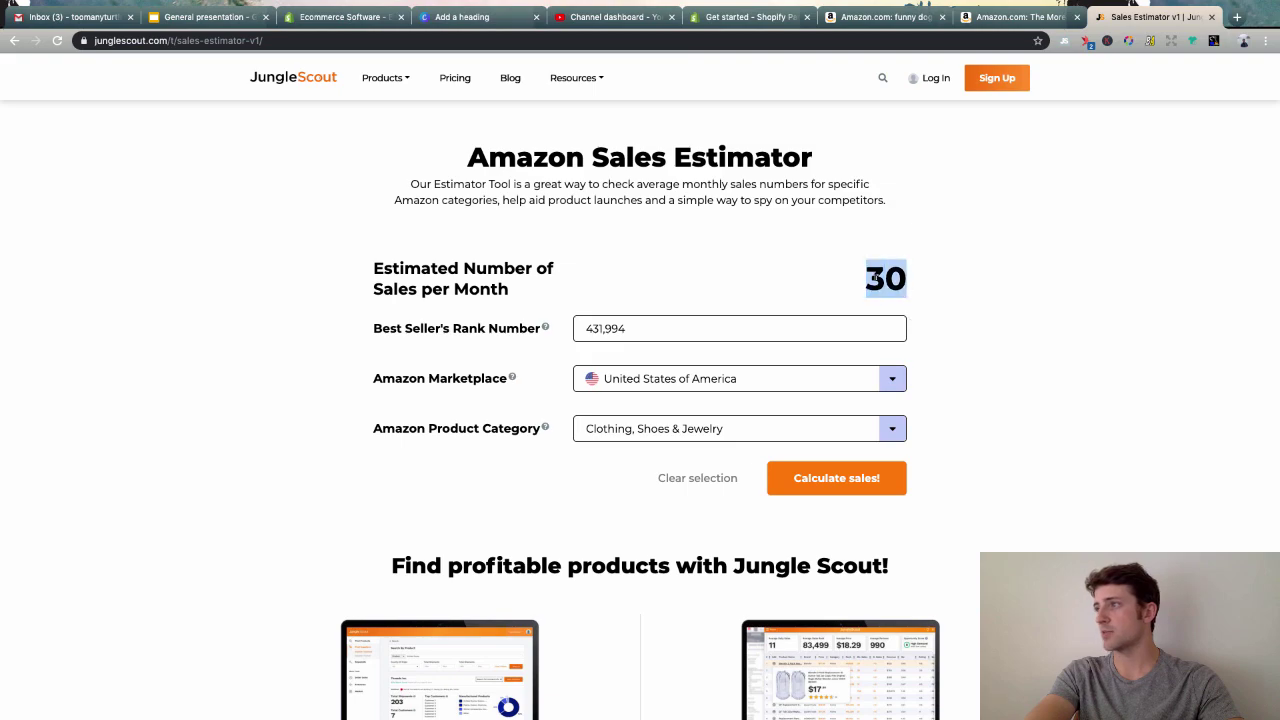
left_click(981, 334)
left_click(1008, 17)
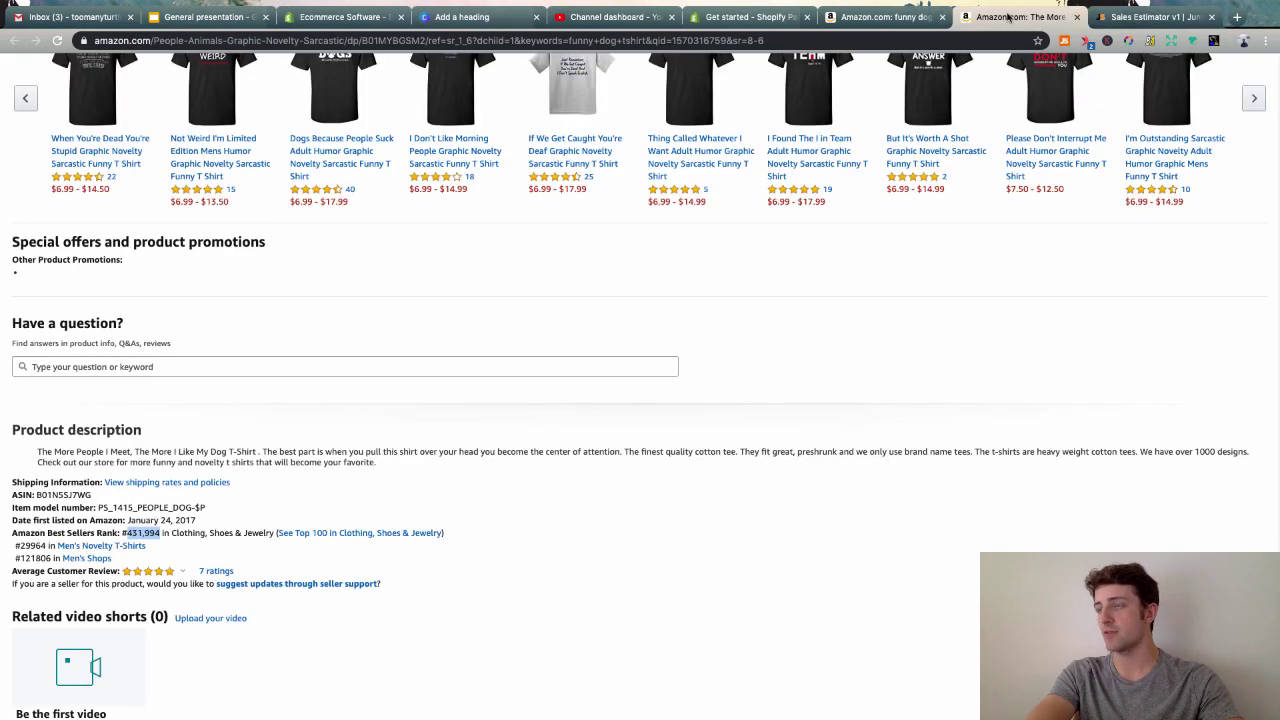
scroll(866, 383, "up", 15)
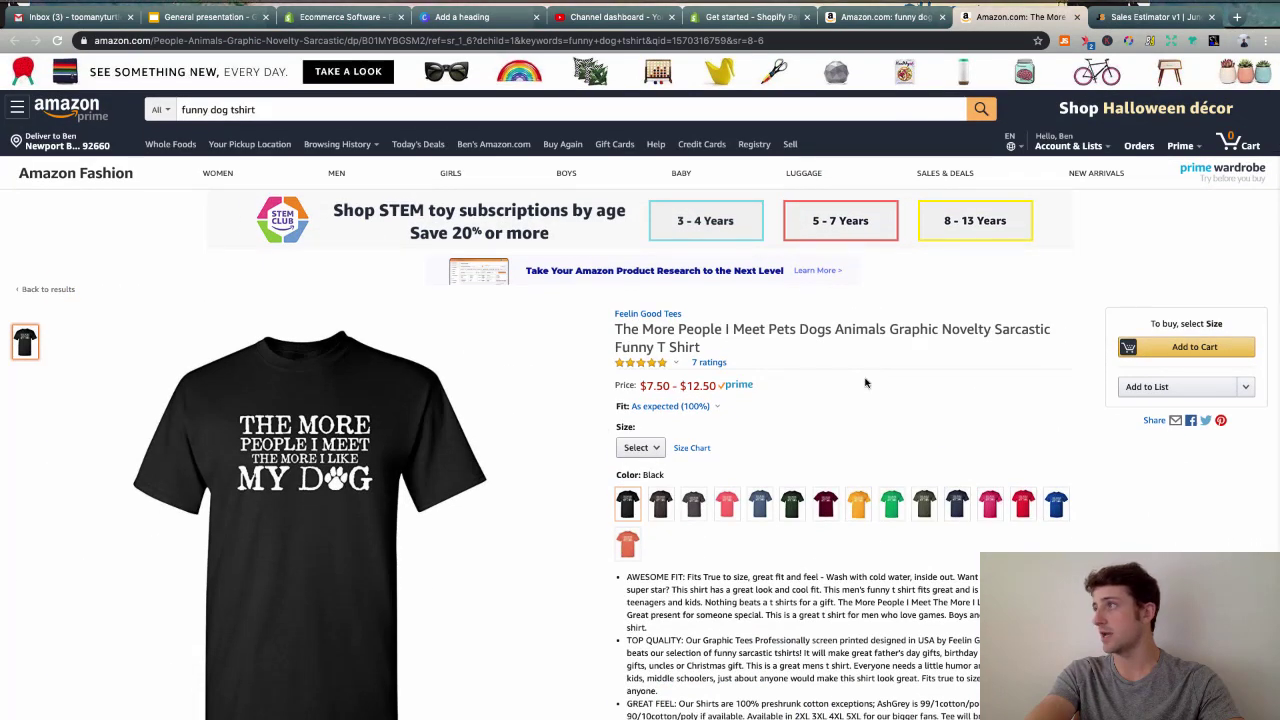
key("ctrl+super+f")
key("super+w")
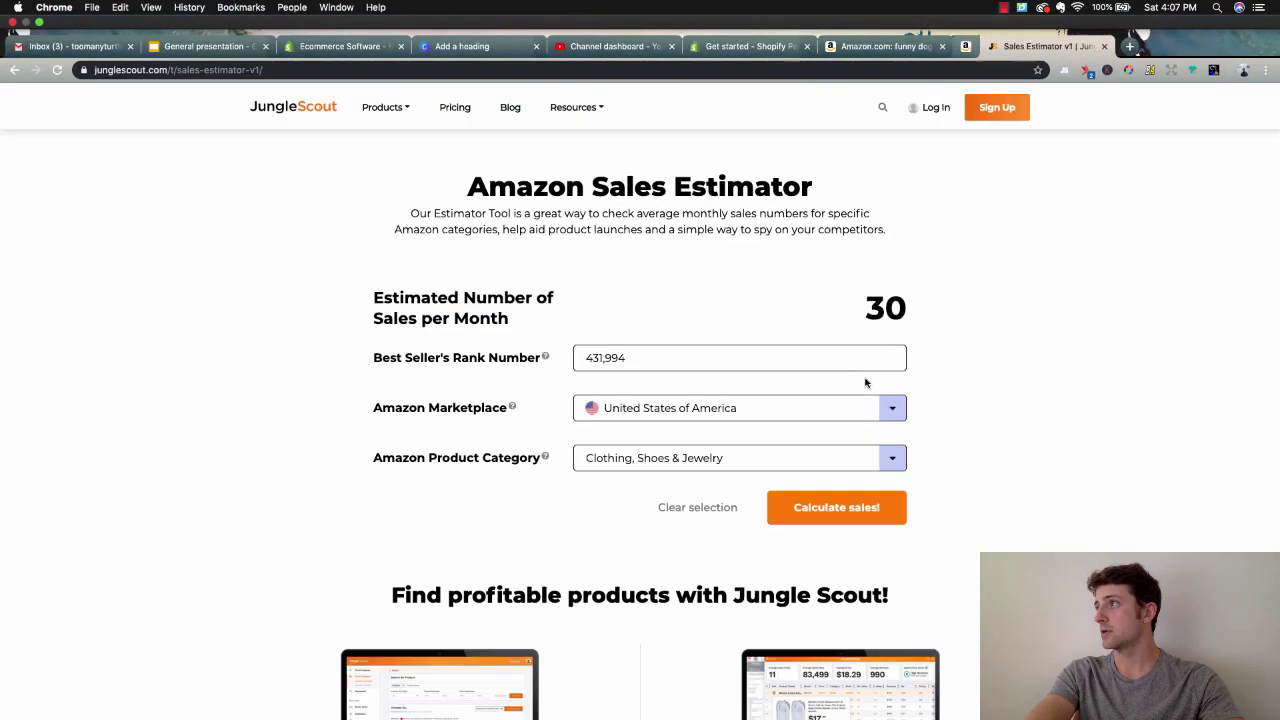
- Review the funny dog tshirt analysis (53 results, 214 average monthly sales), then close it
left_click(1077, 46)
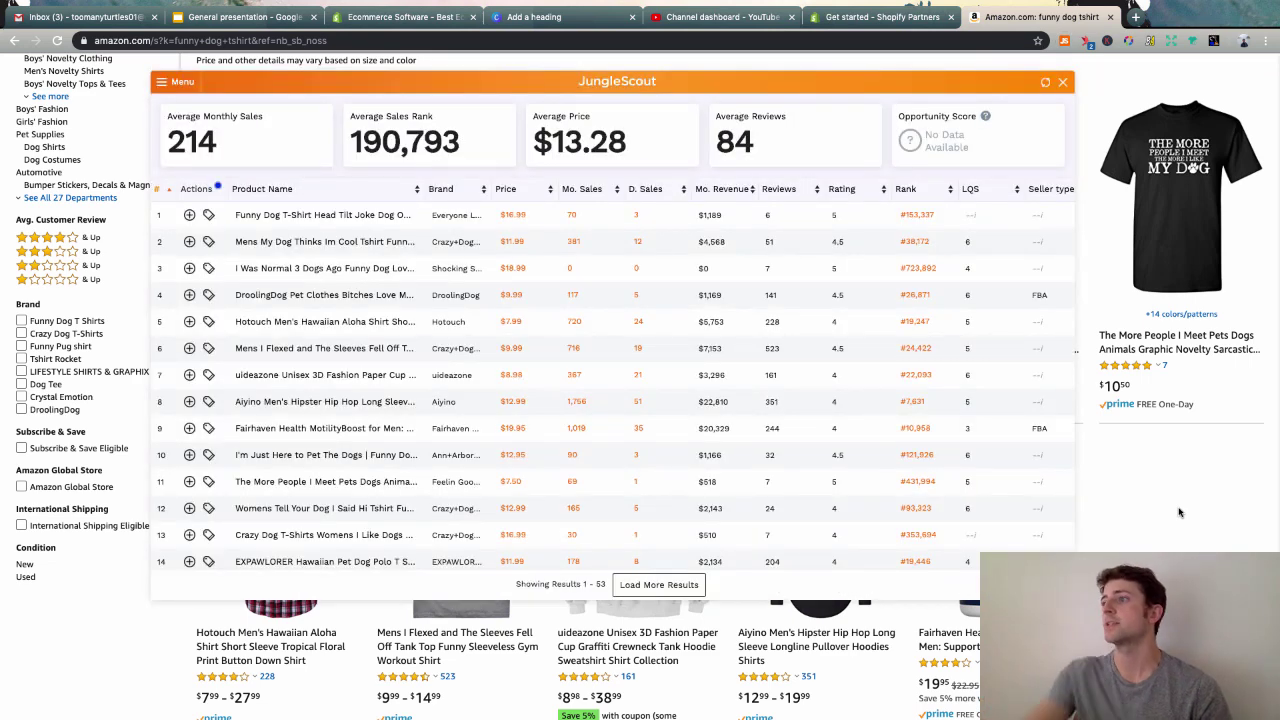
mouse_move(398, 377)
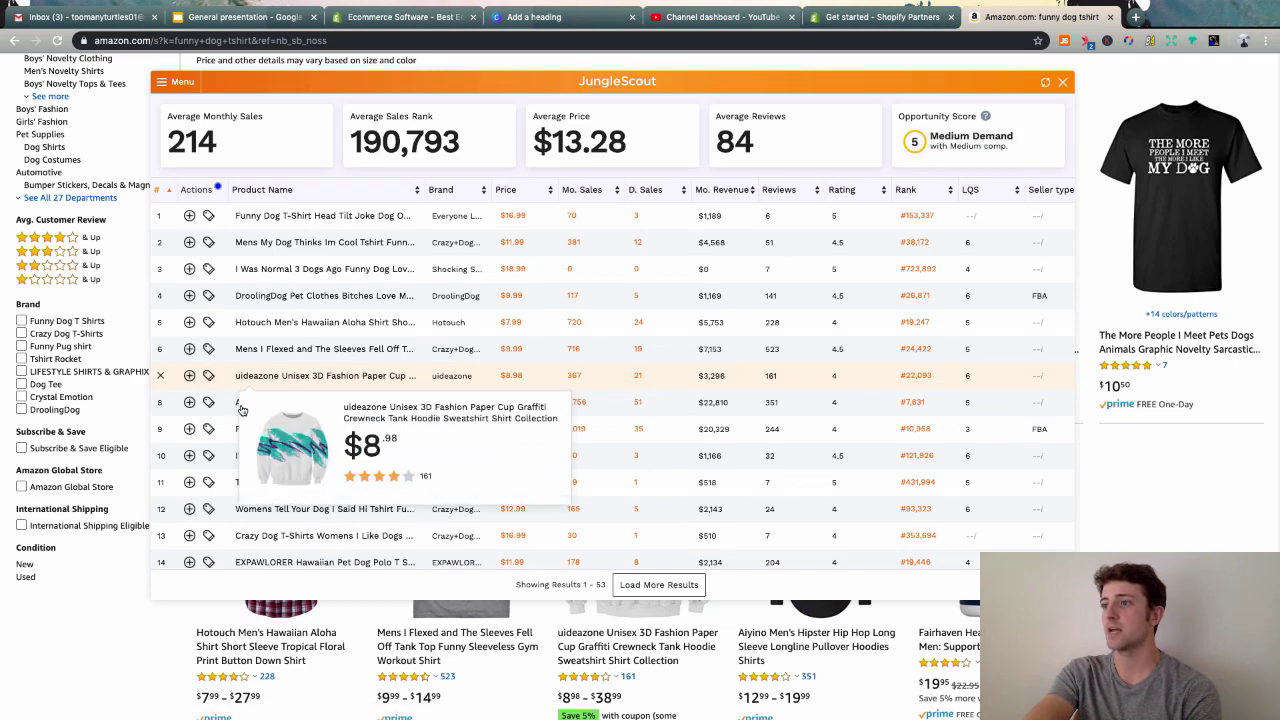
mouse_move(323, 409)
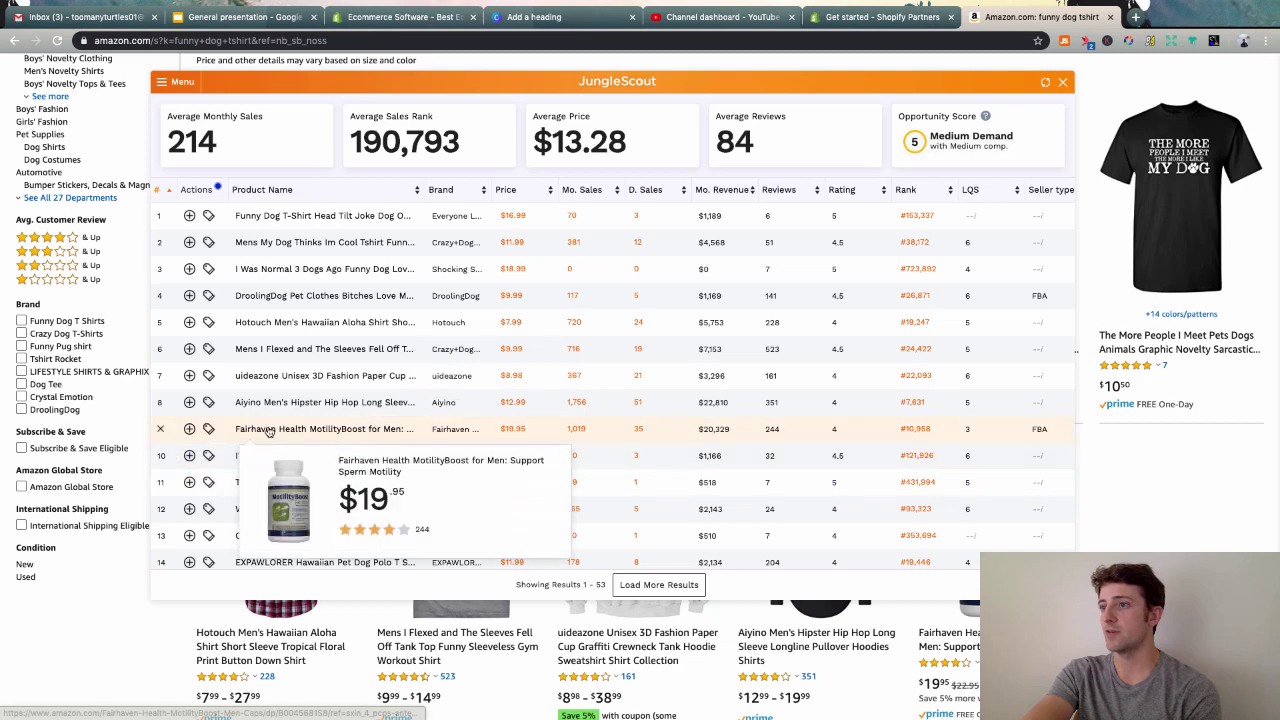
mouse_move(288, 245)
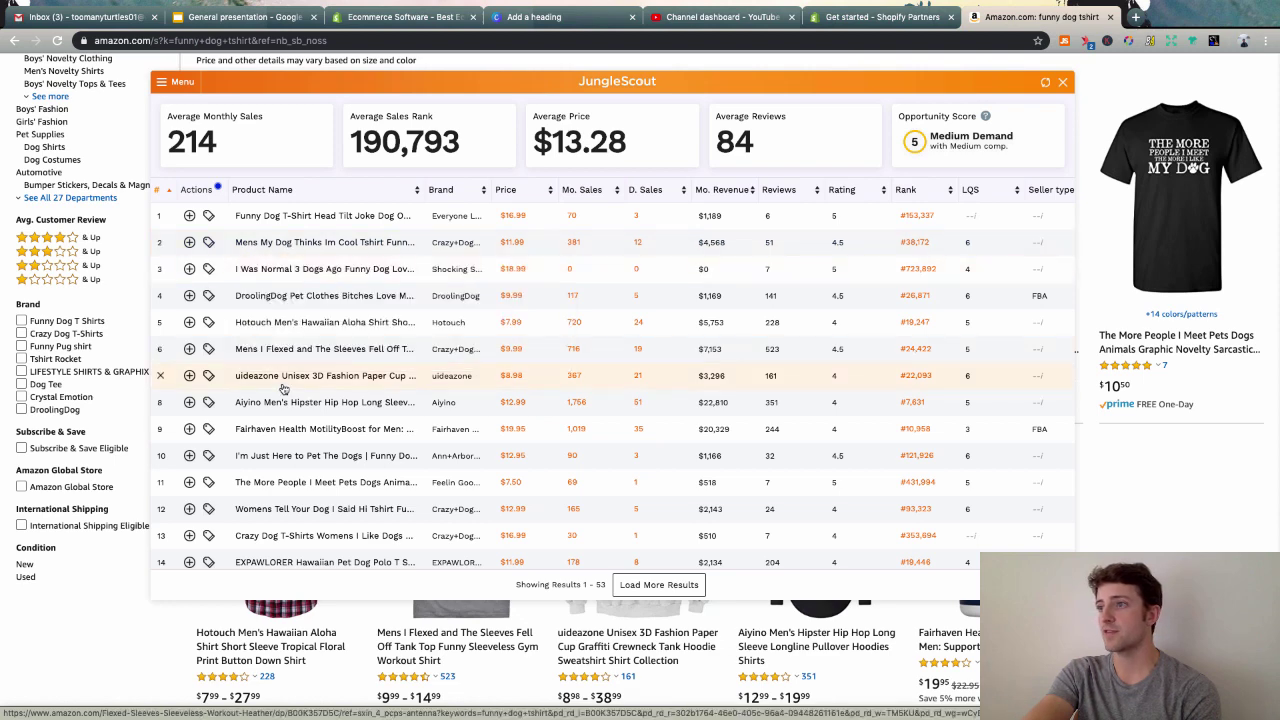
mouse_move(284, 377)
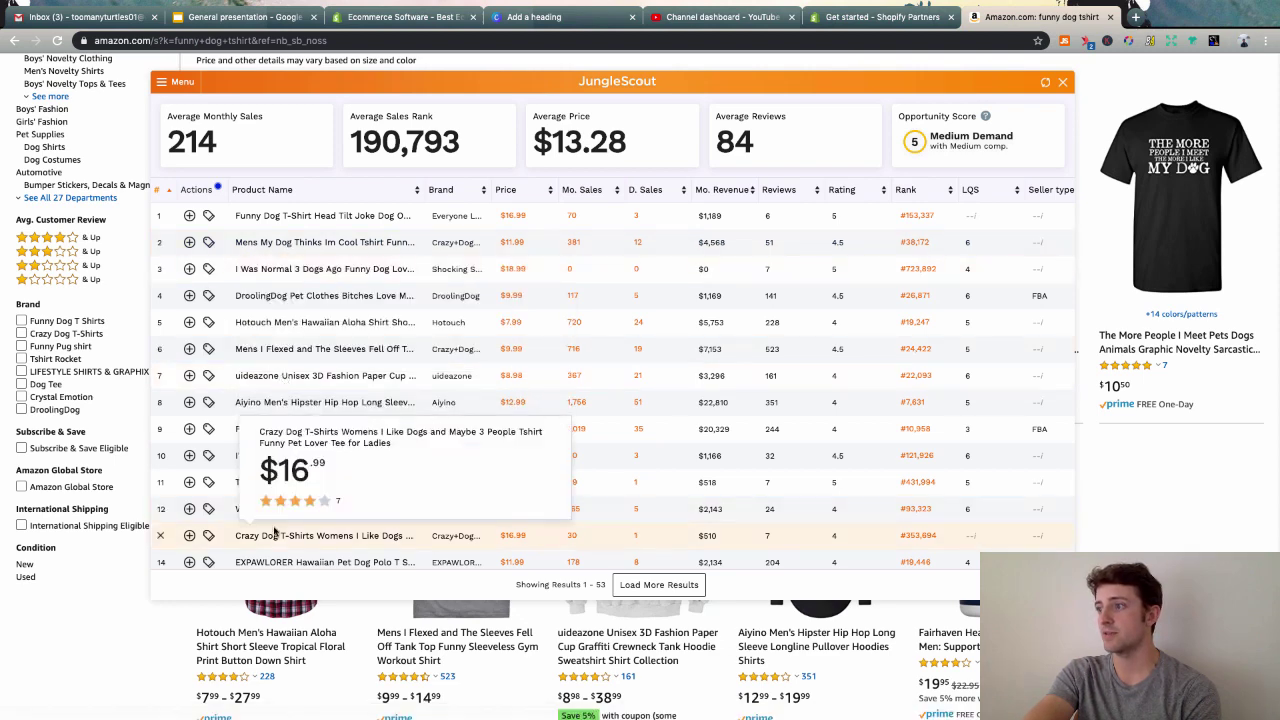
scroll(284, 497, "down", 2)
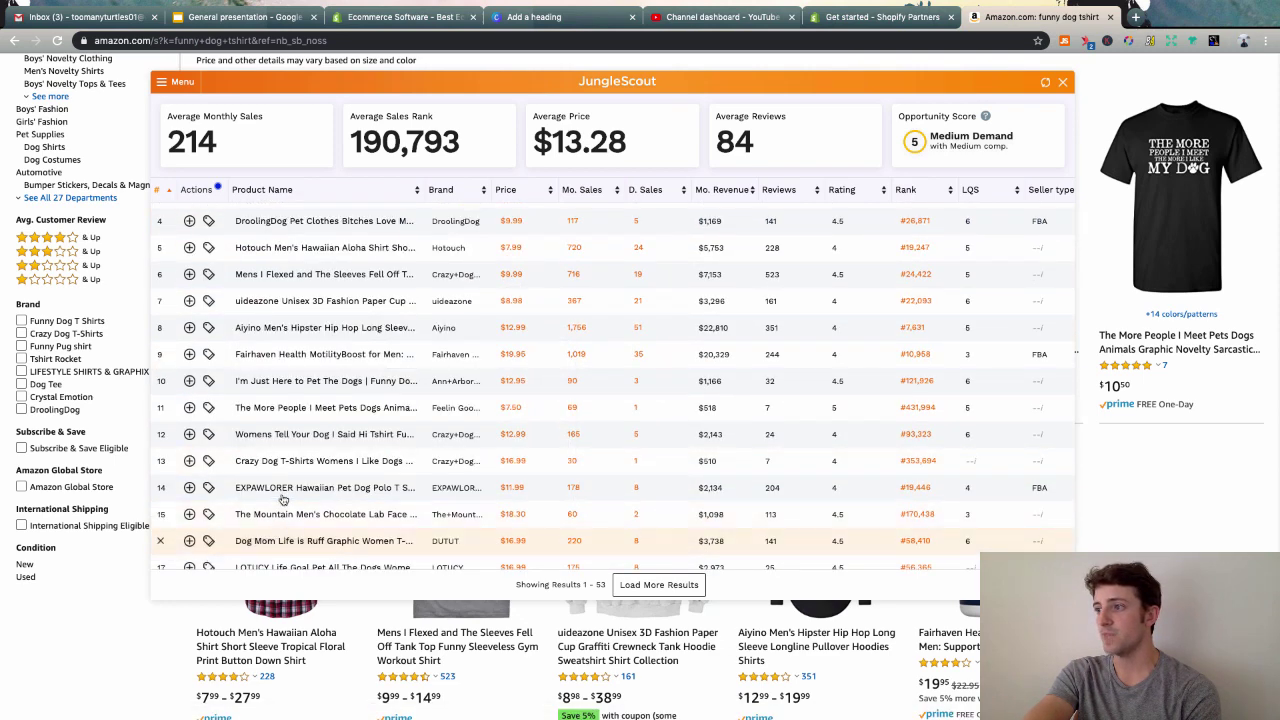
mouse_move(280, 545)
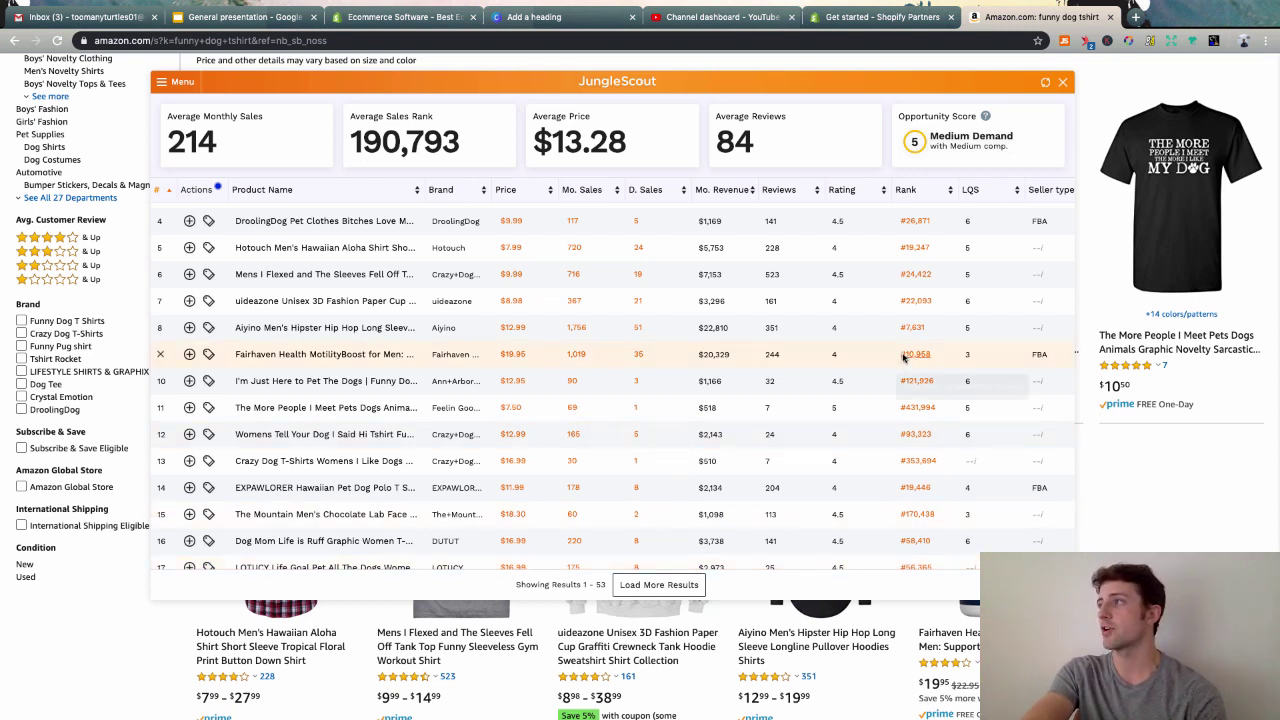
left_click(1120, 403)
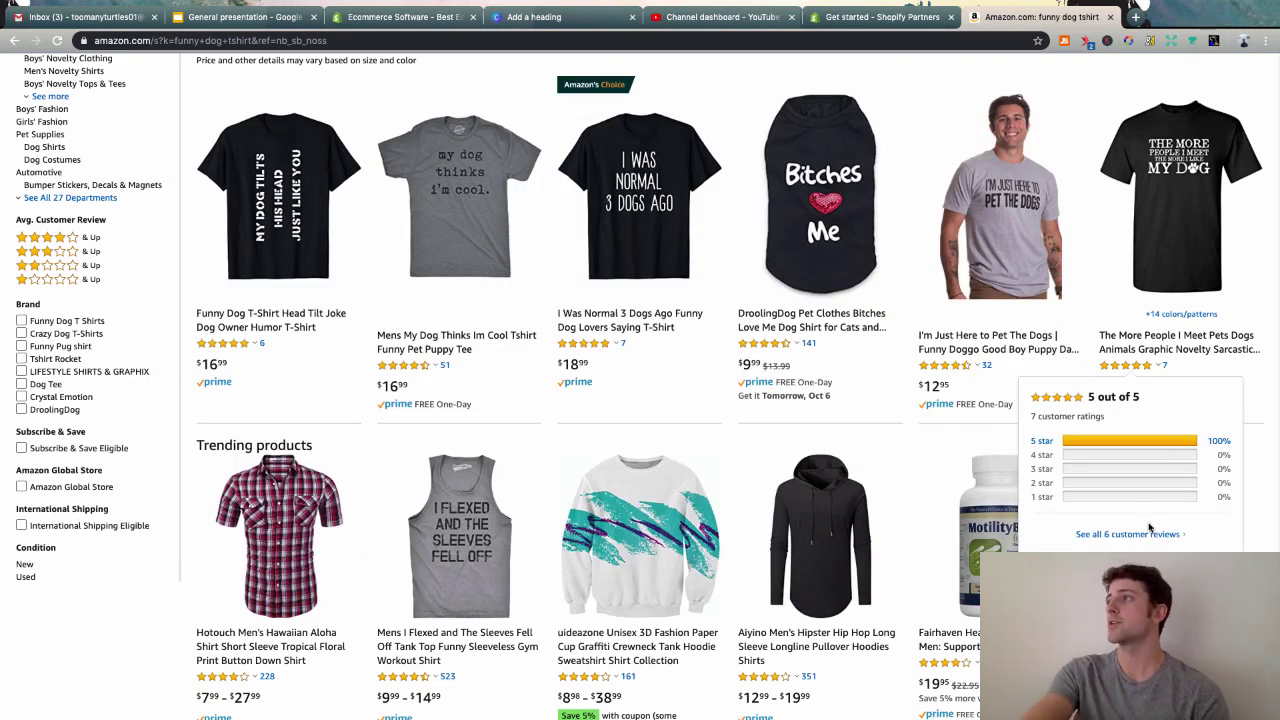
- Close the Amazon tab and select the skipwithben.com link on the Niche Selection slide
left_click(1110, 17)
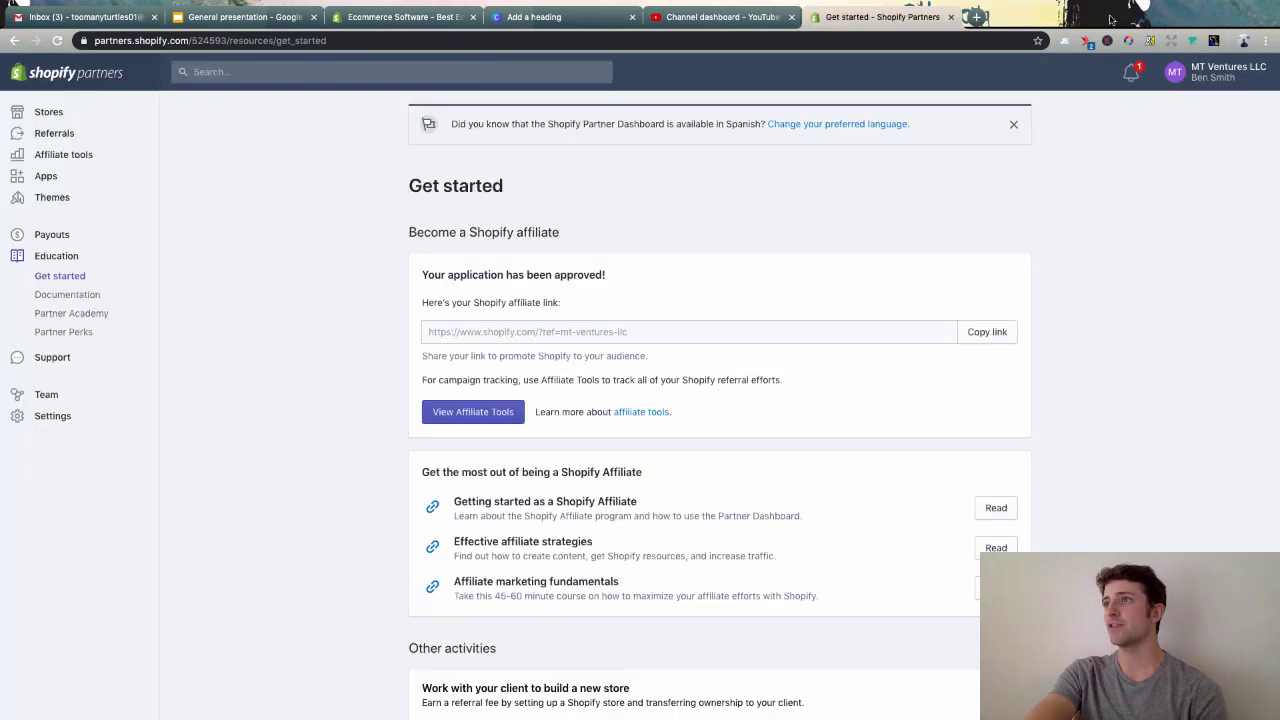
left_click(246, 17)
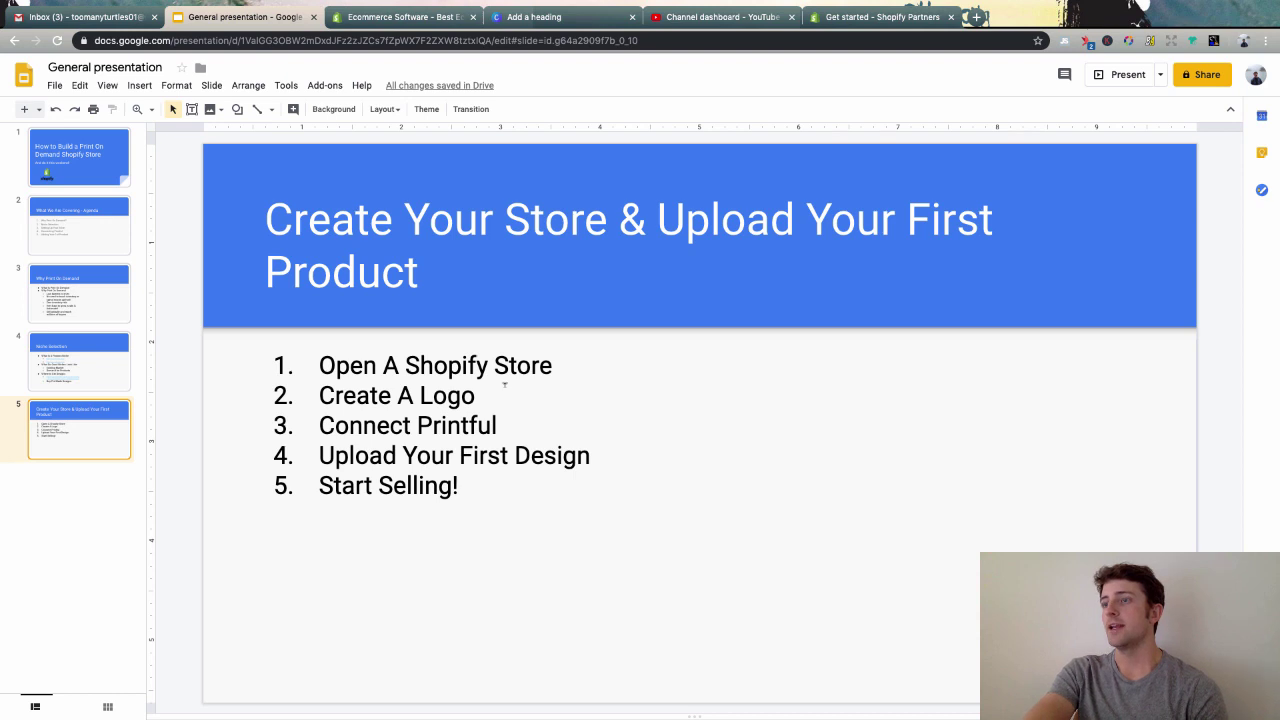
left_click(76, 294)
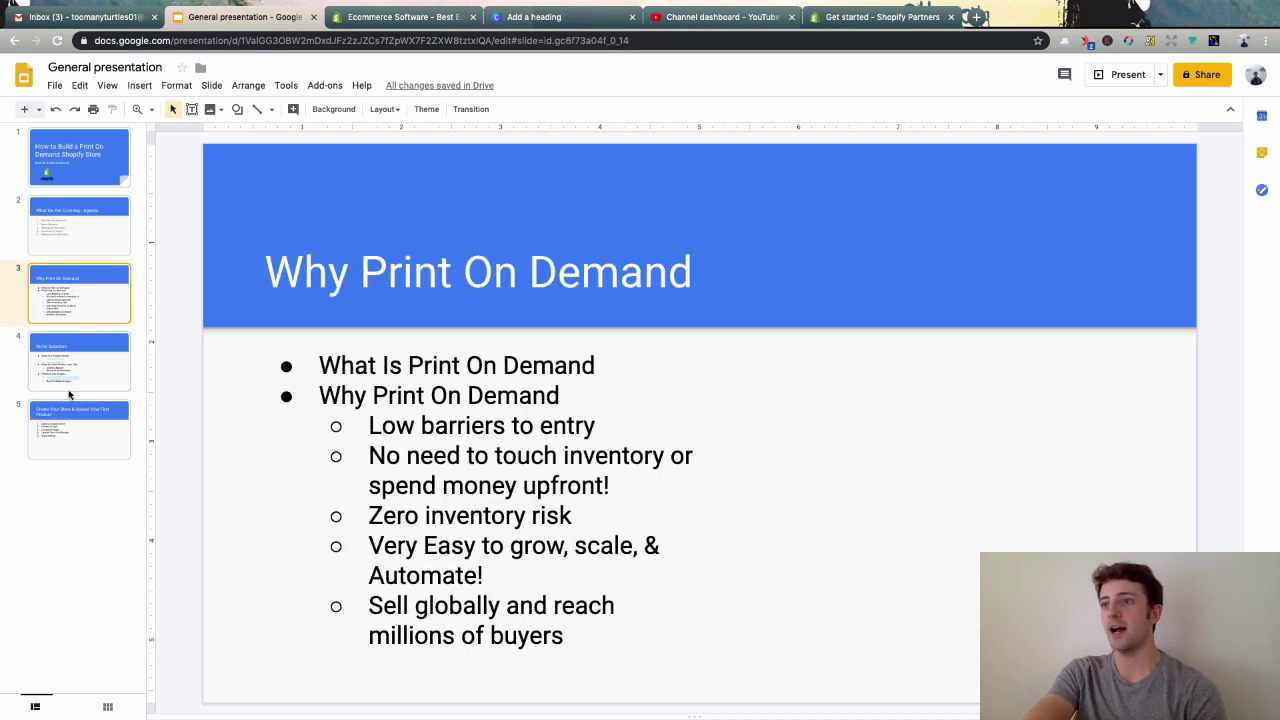
left_click(77, 373)
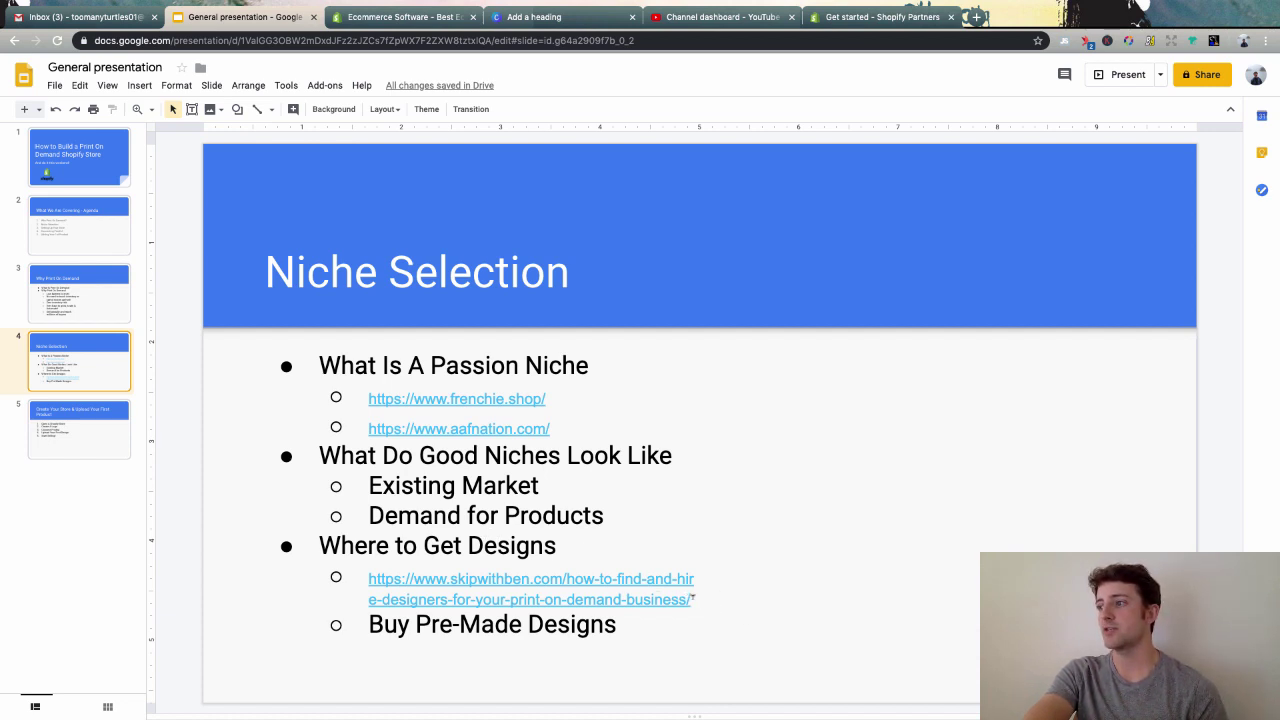
left_click_drag(692, 597, 368, 580)
key("super+c")
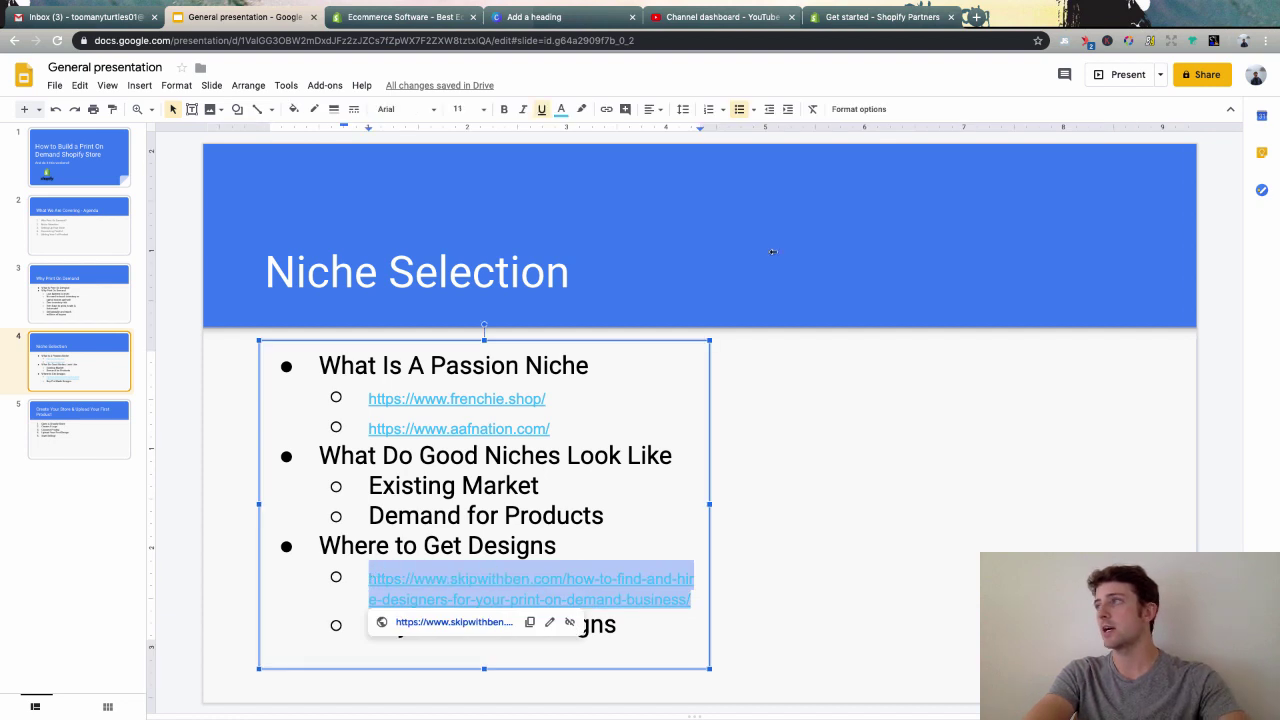
left_click(976, 17)
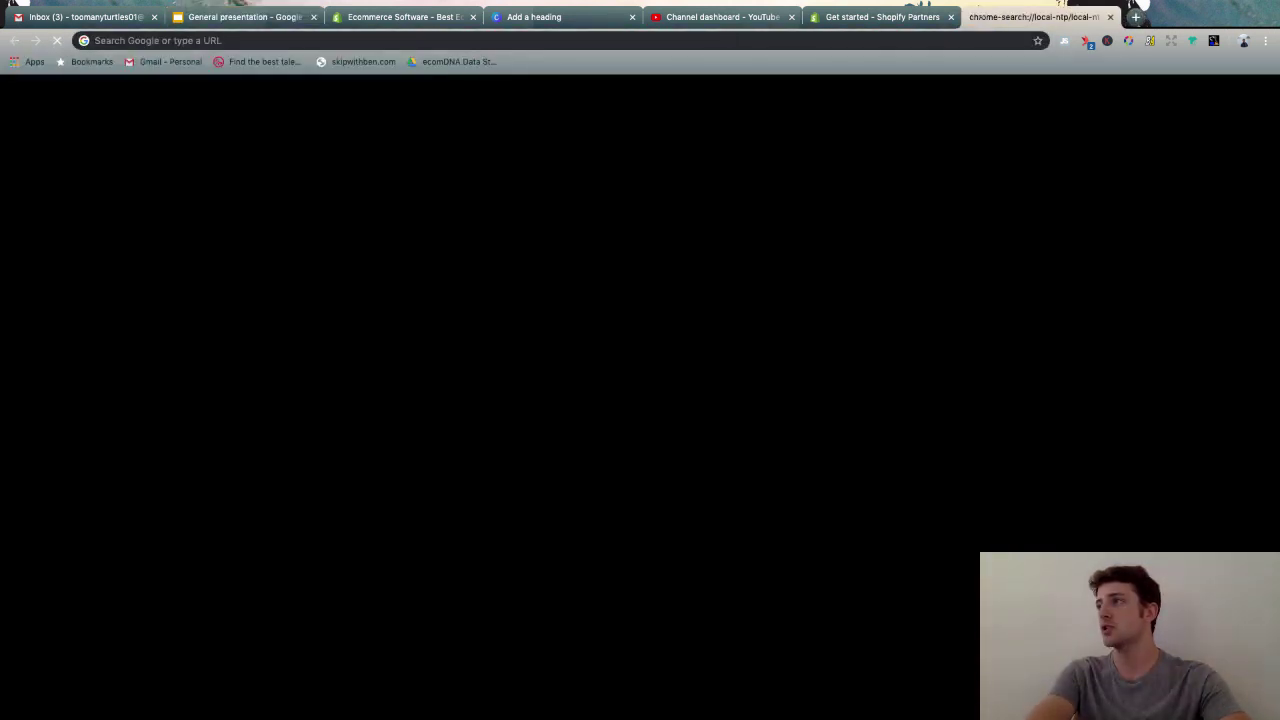
- Load the skipwithben.com article on finding and hiring print-on-demand designers
key("super+v")
key("Return")
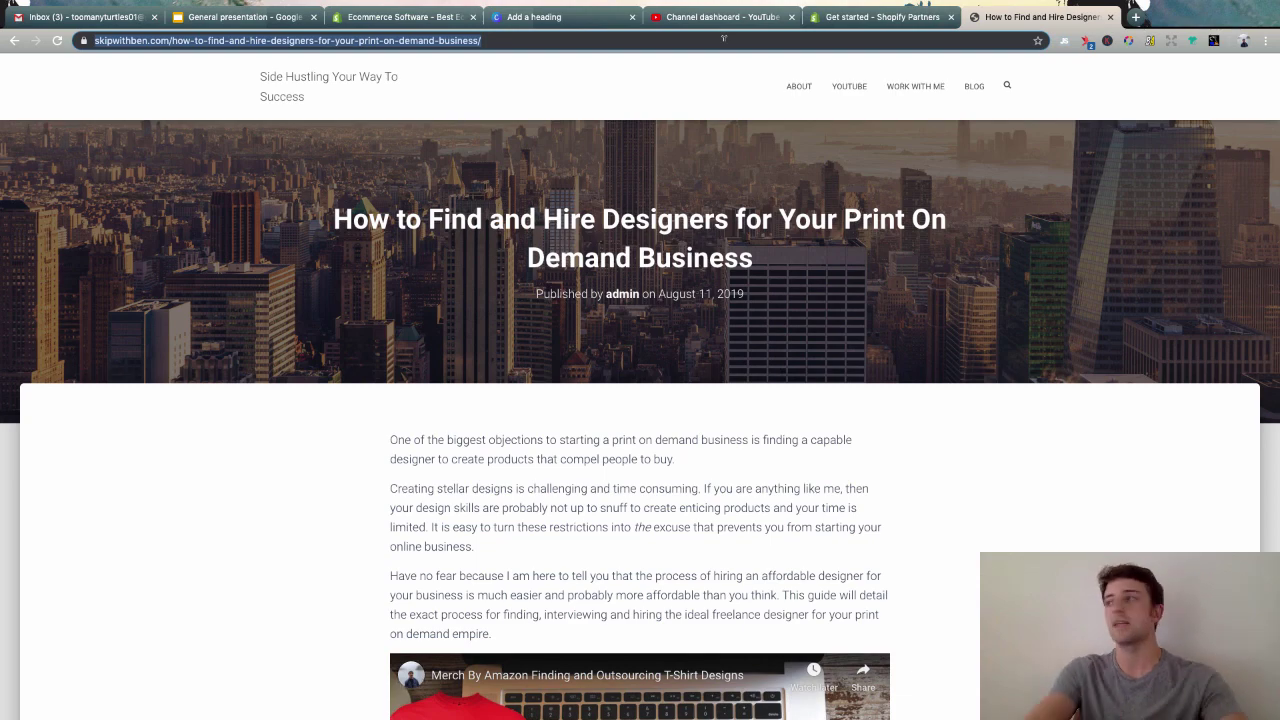
left_click(1136, 18)
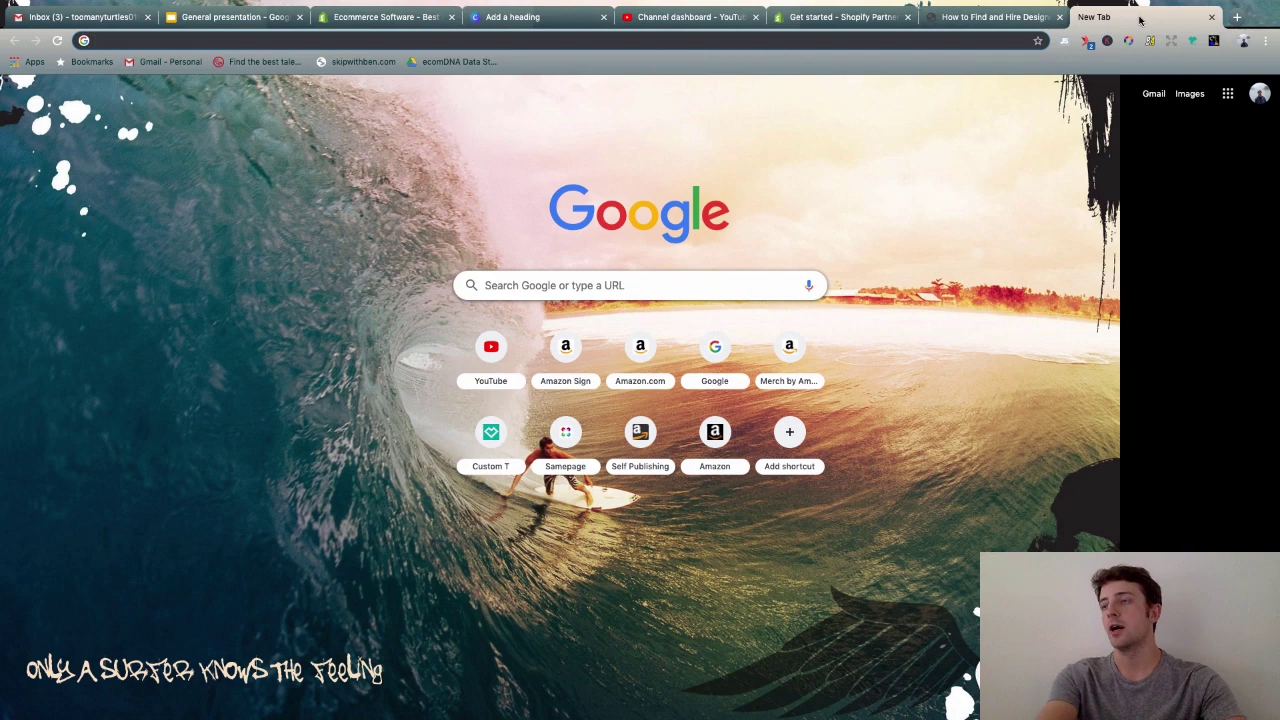
- Google 'premade t shirt designs' and open the buytshirtdesigns.net result
type("premade t shir")
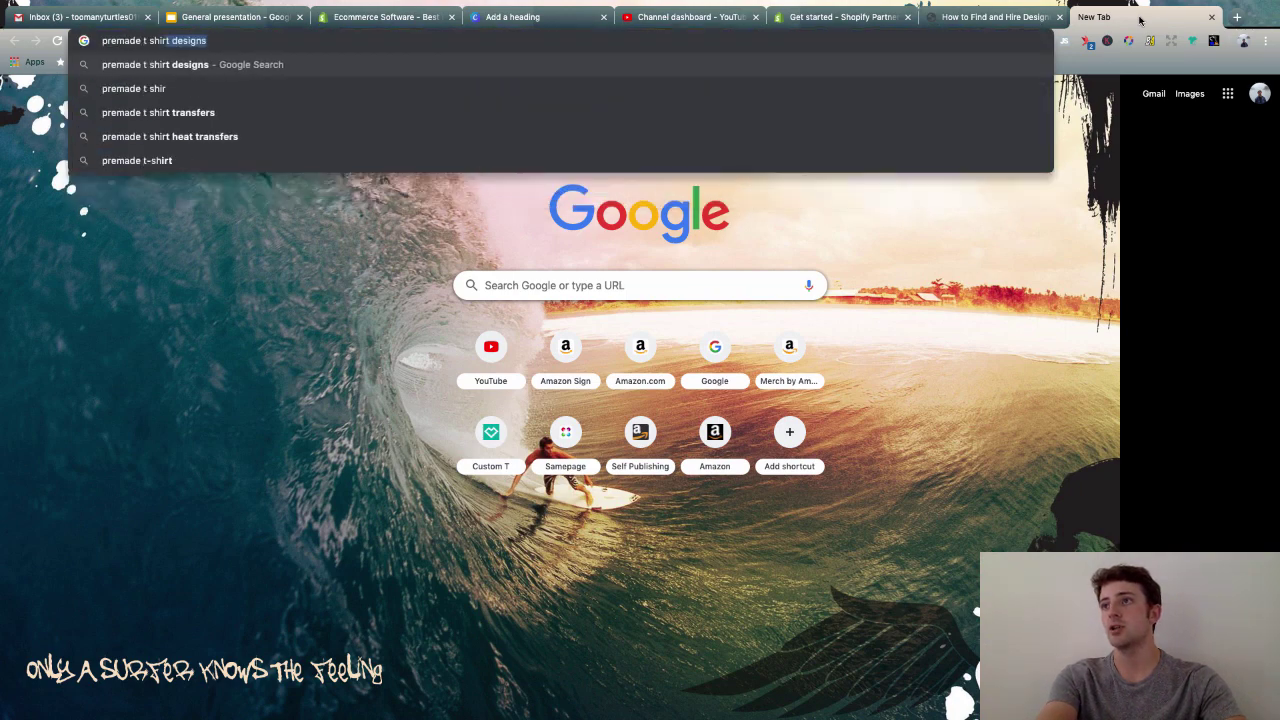
type("t")
key("Return")
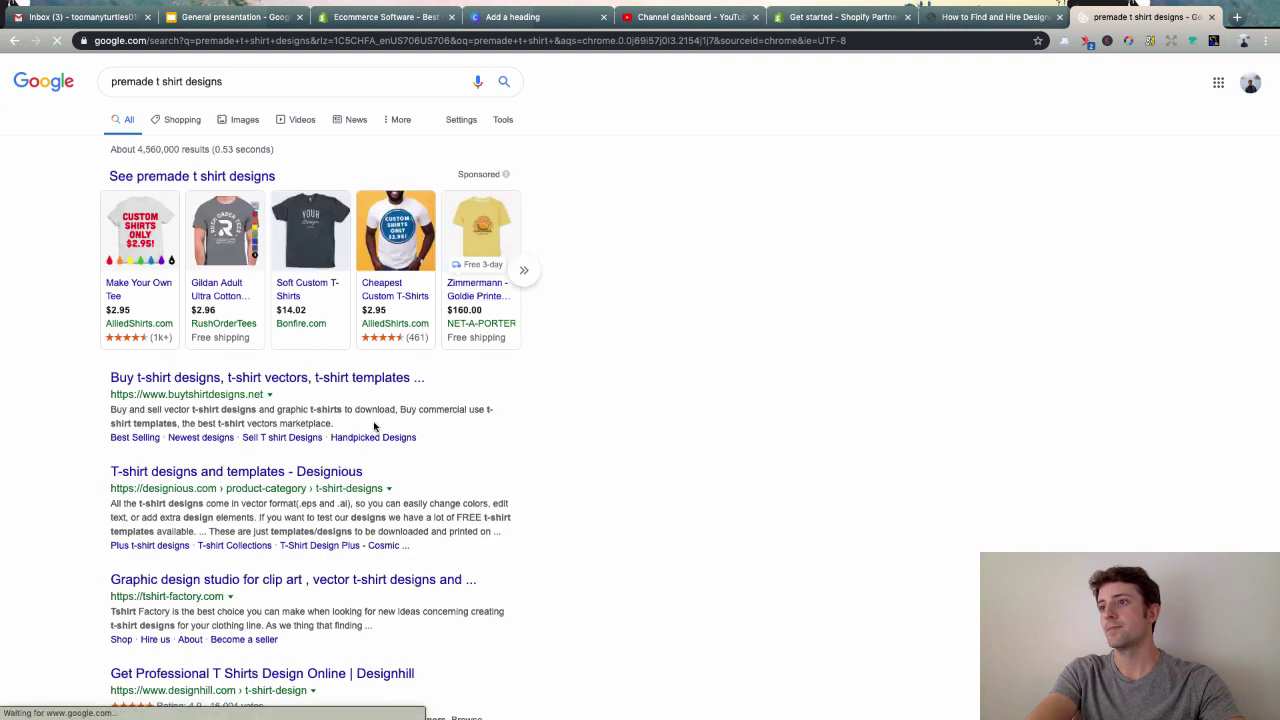
left_click(250, 384)
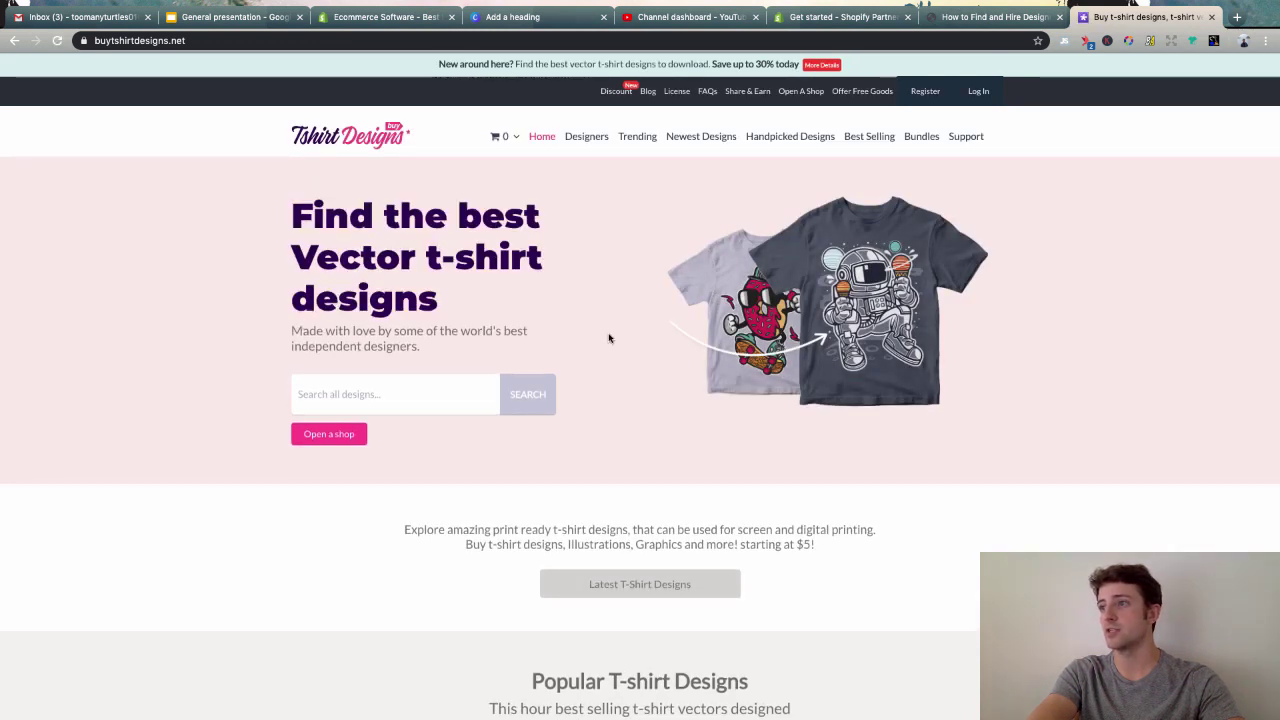
- Search BuyTshirtDesigns for 'frech bulldog' pre-made designs
scroll(604, 335, "down", 2)
left_click(380, 306)
type("frech")
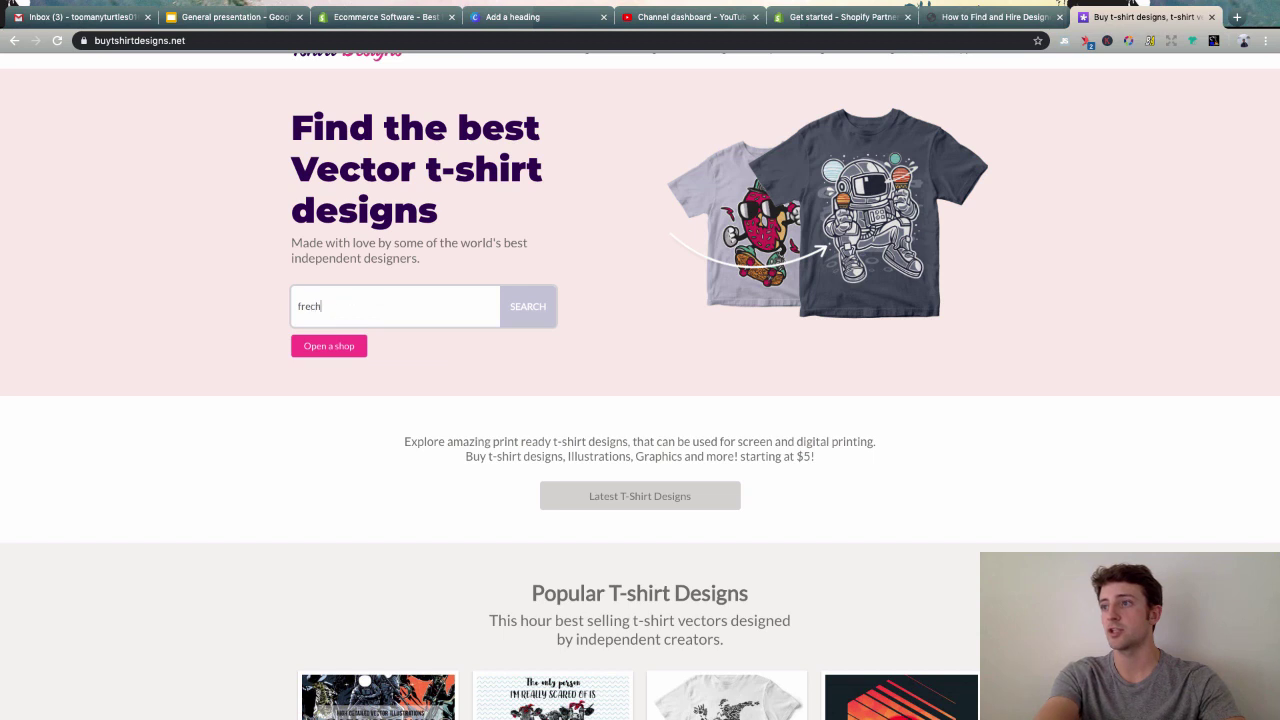
type(" bulldog")
key("Return")
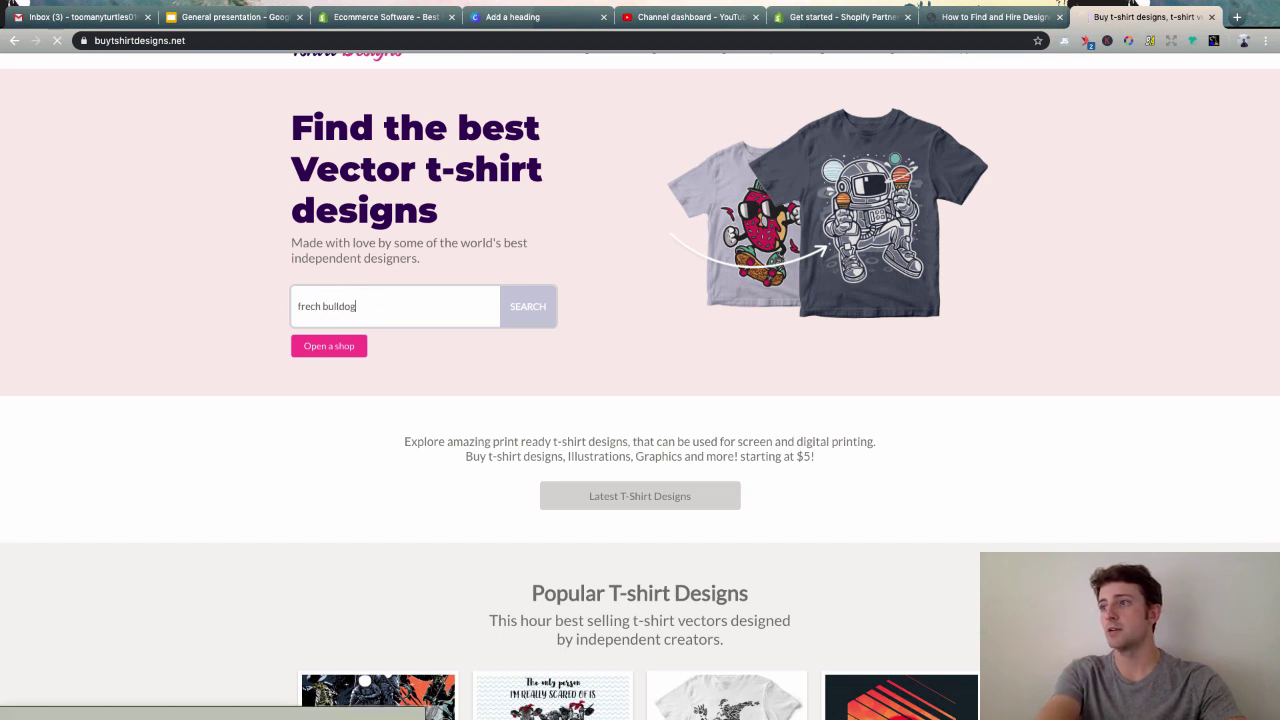
left_click(525, 311)
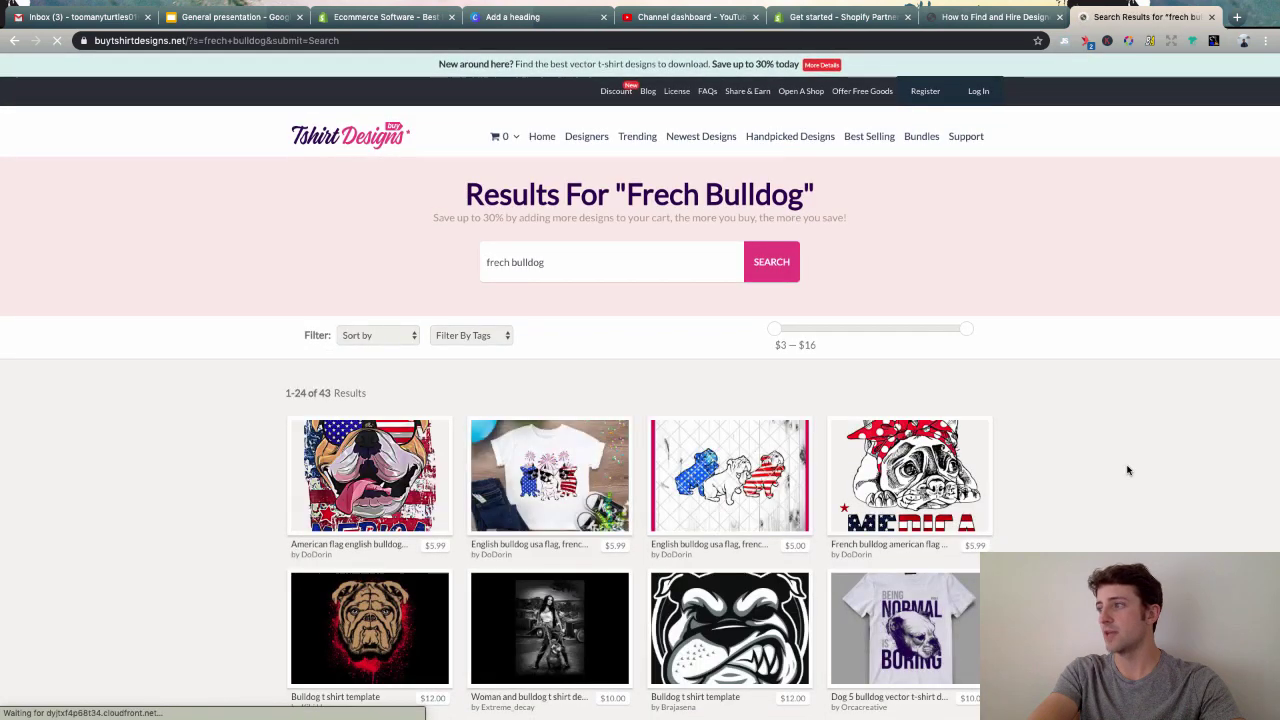
- Browse the 43 bulldog design results, then close the results tab to return to the article
scroll(1128, 471, "down", 2)
scroll(1128, 471, "down", 1)
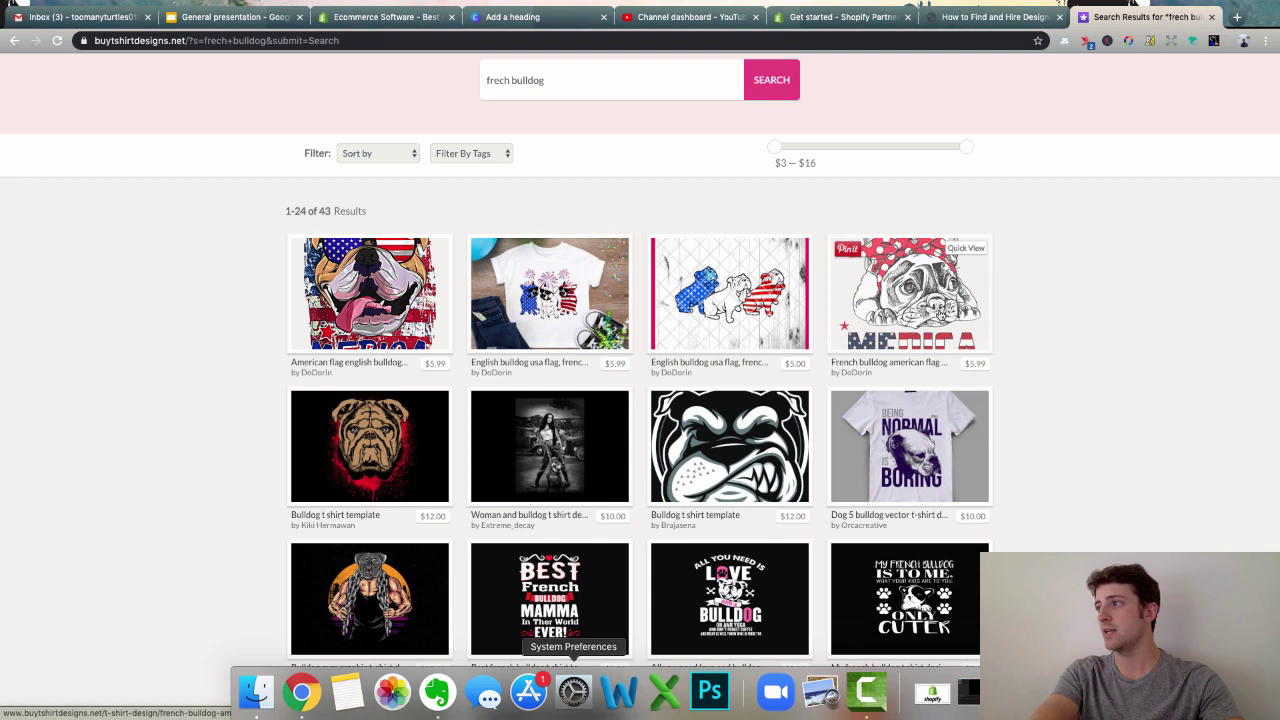
scroll(1041, 405, "down", 5)
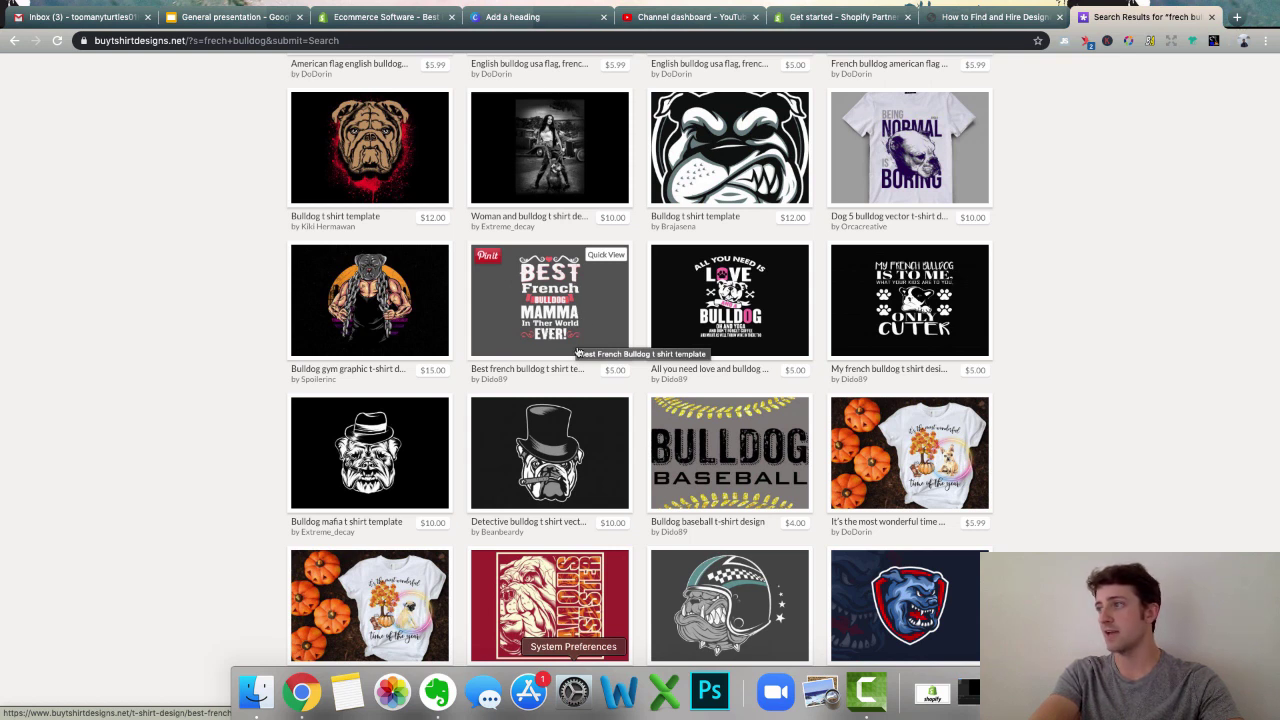
scroll(1069, 405, "down", 3)
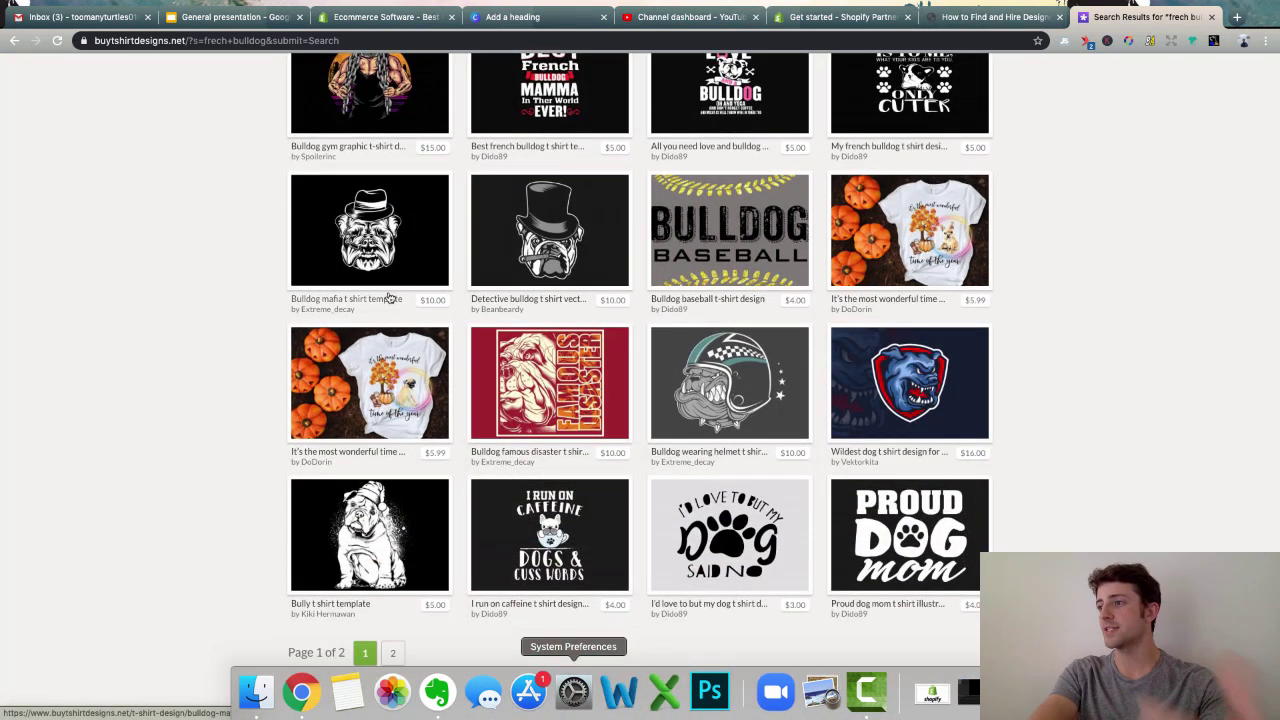
scroll(417, 299, "down", 3)
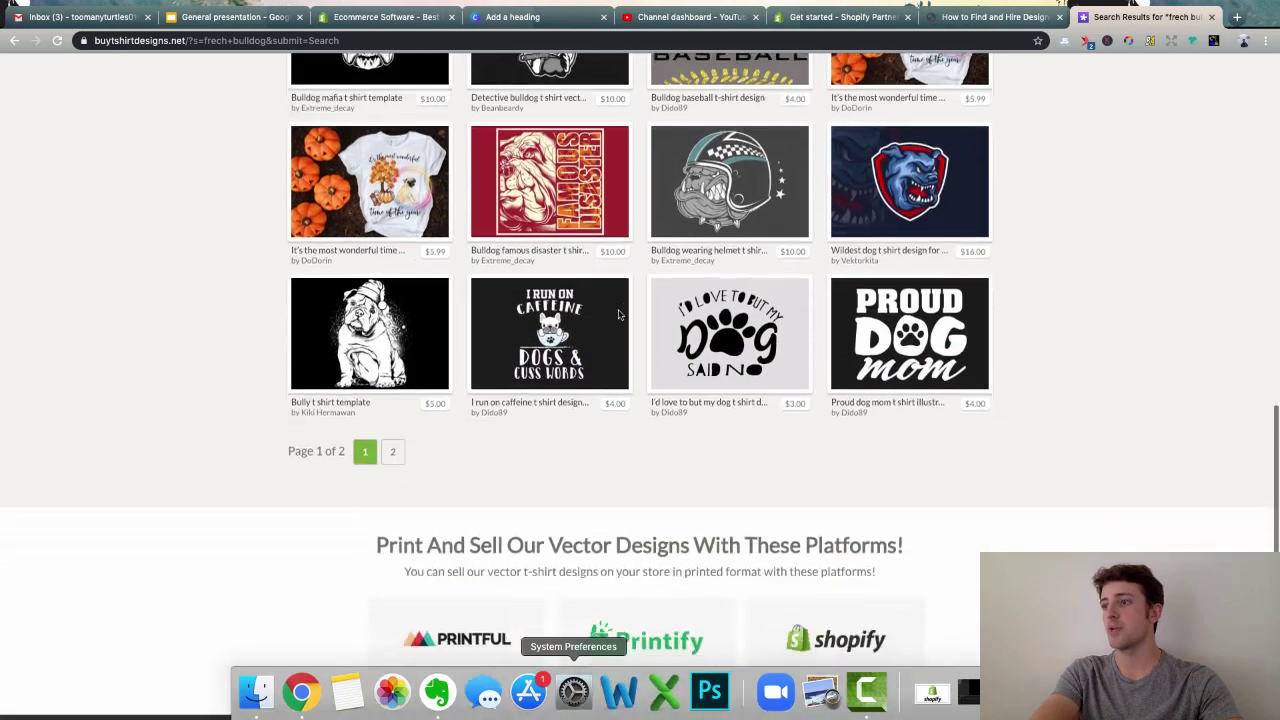
scroll(619, 315, "up", 6)
scroll(619, 315, "up", 5)
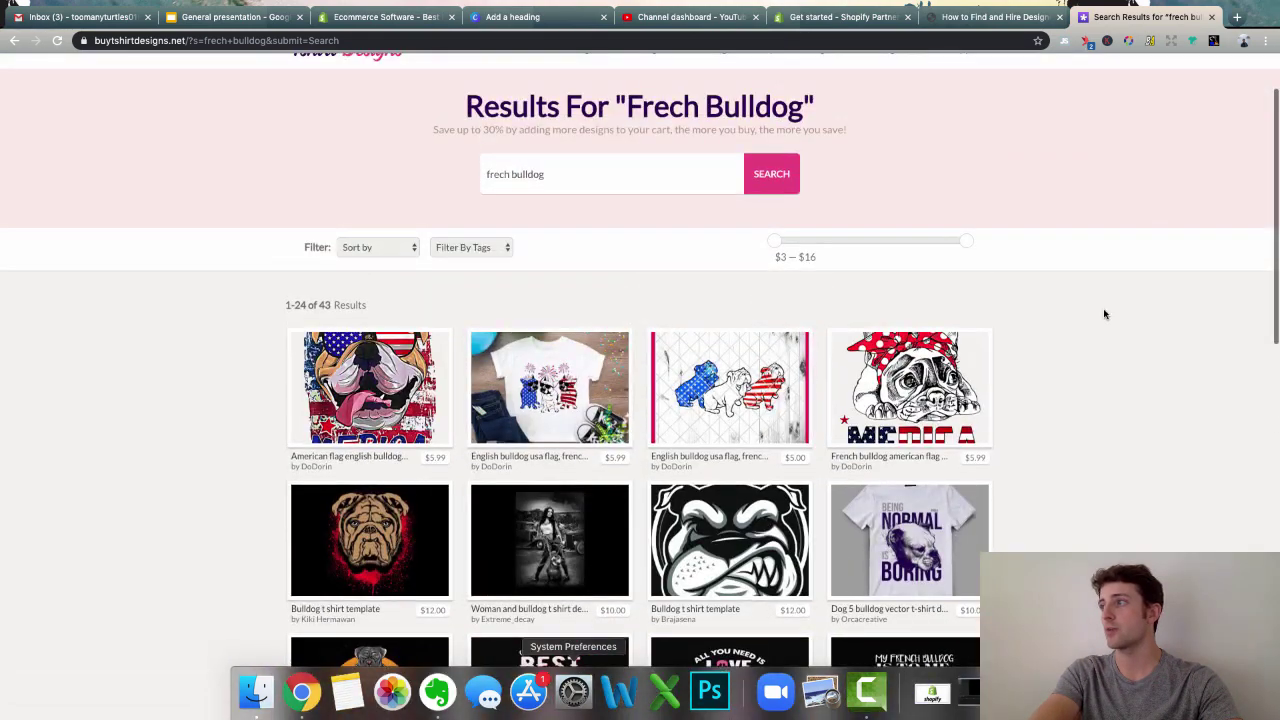
left_click(1211, 17)
scroll(275, 418, "down", 15)
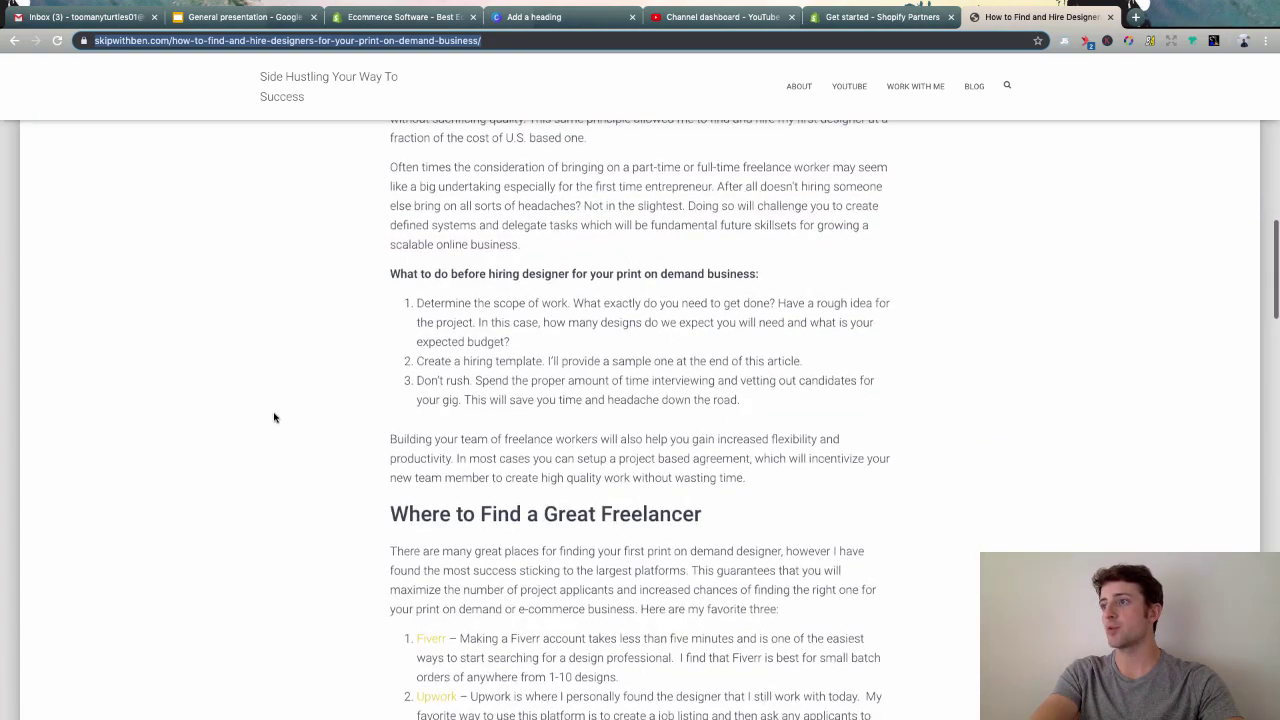
scroll(275, 418, "down", 6)
scroll(275, 418, "up", 3)
left_click_drag(452, 376, 406, 381)
left_click_drag(468, 434, 425, 437)
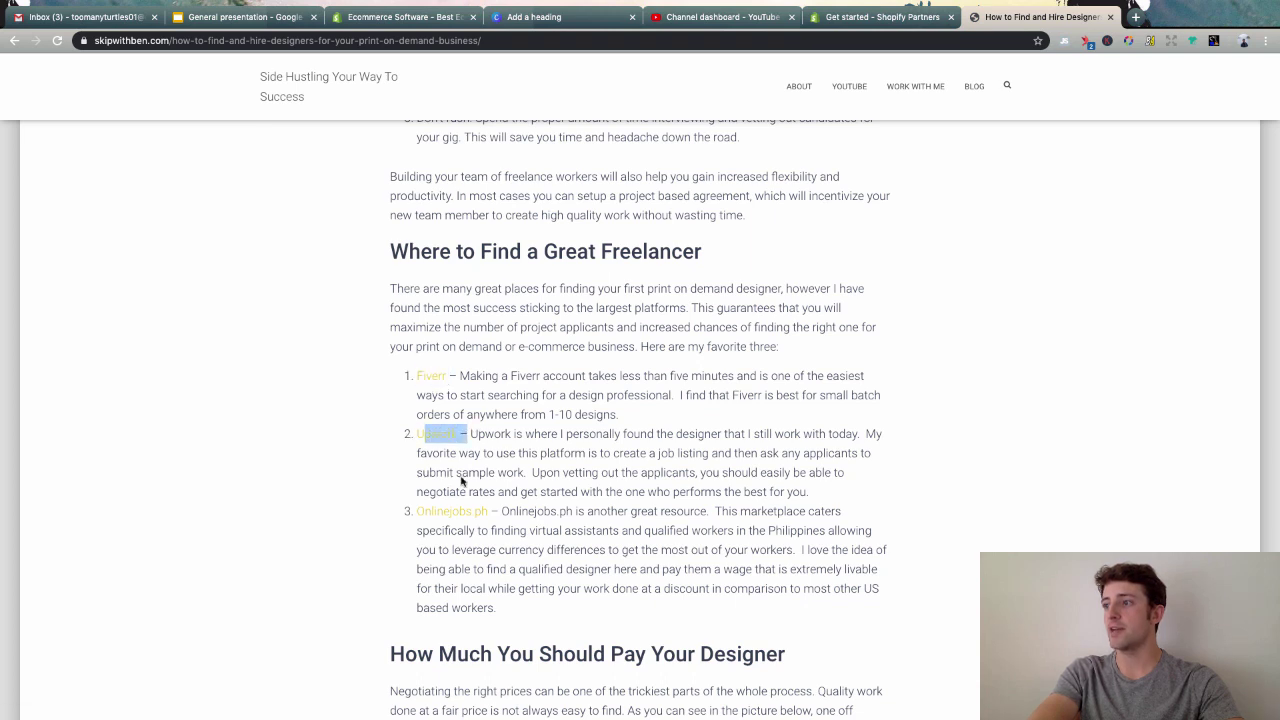
left_click_drag(489, 511, 414, 514)
left_click(565, 511)
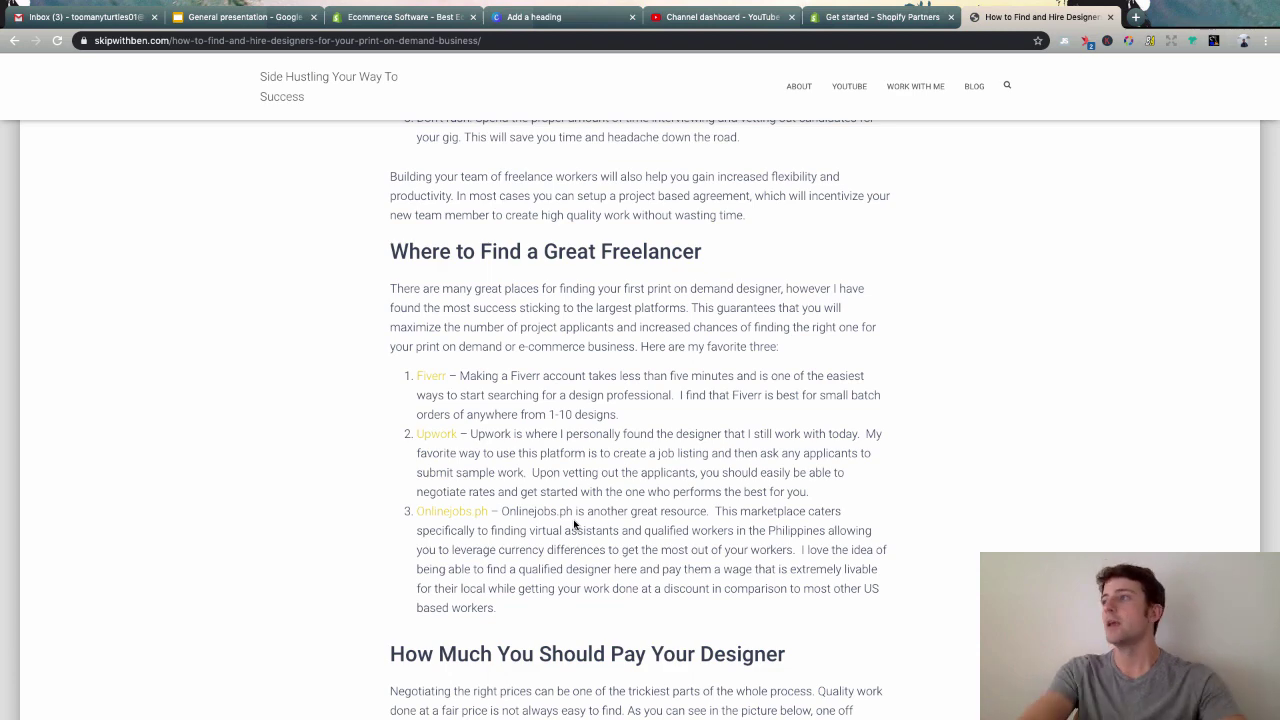
scroll(737, 455, "up", 7)
scroll(735, 463, "up", 2)
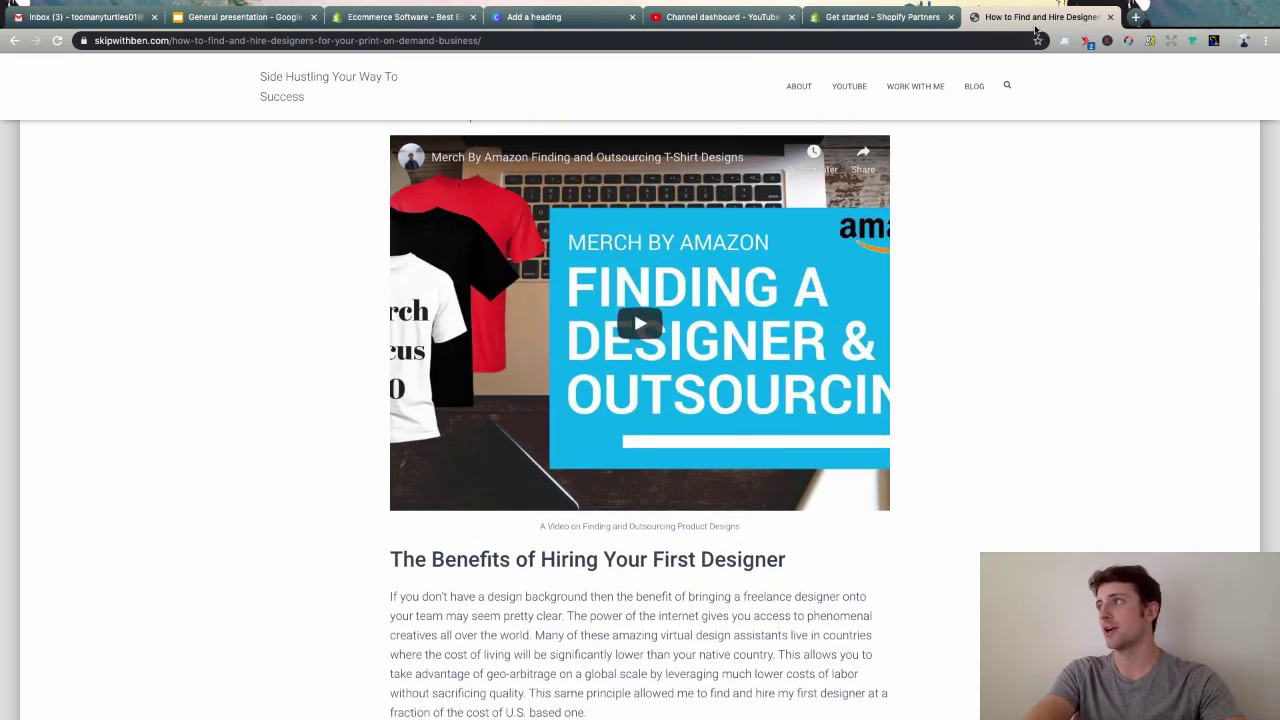
- Switch to the General presentation and look over the Where to Get Designs and Niche Selection text
left_click(880, 17)
left_click(250, 17)
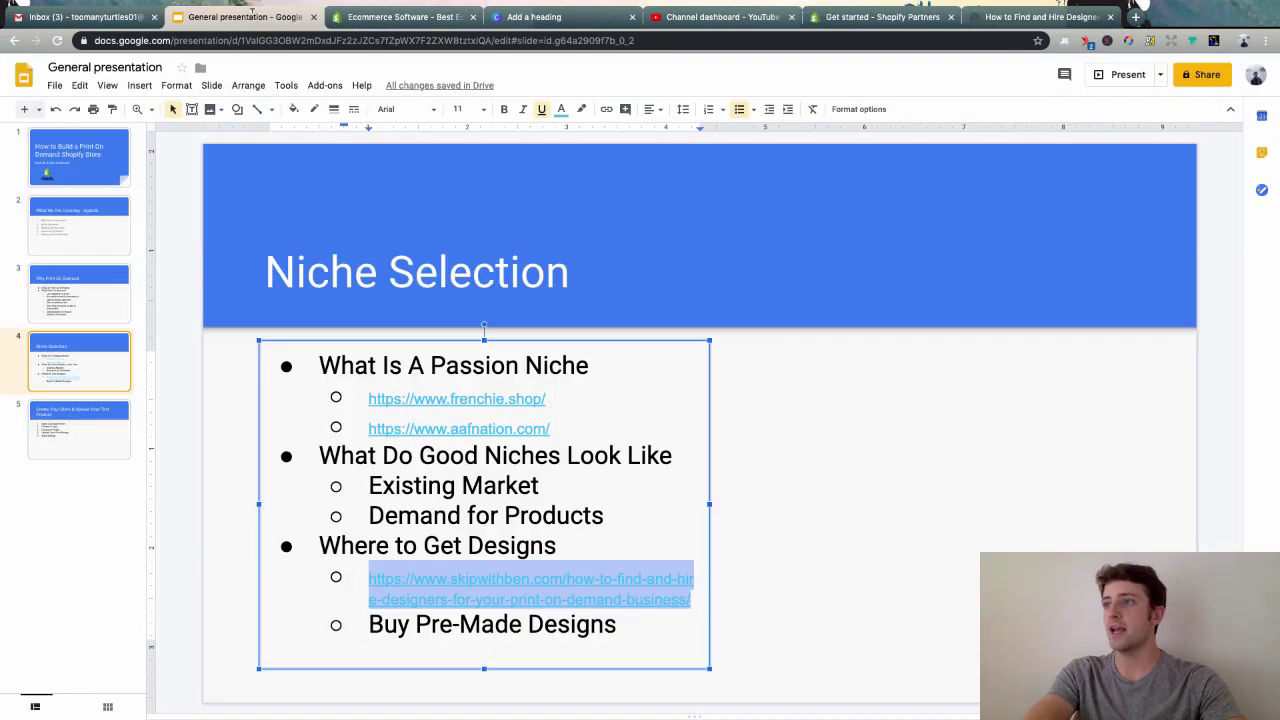
left_click(610, 622)
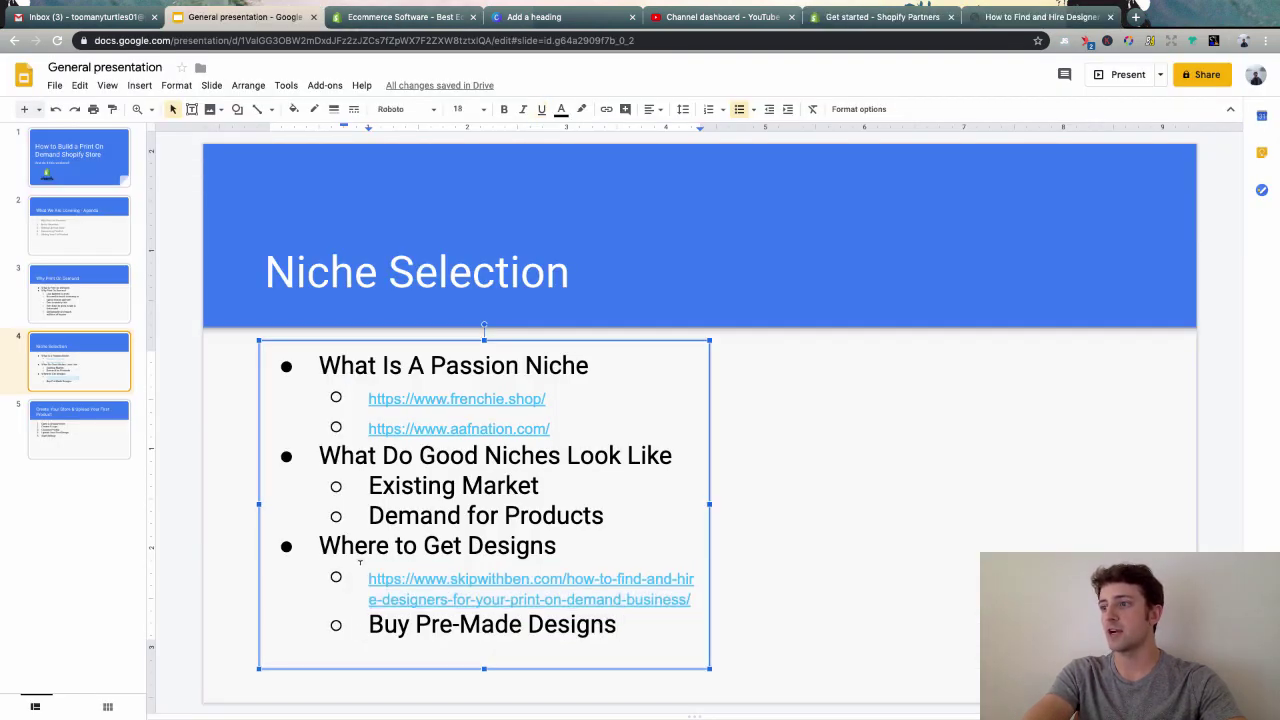
left_click_drag(318, 545, 488, 545)
left_click(517, 545)
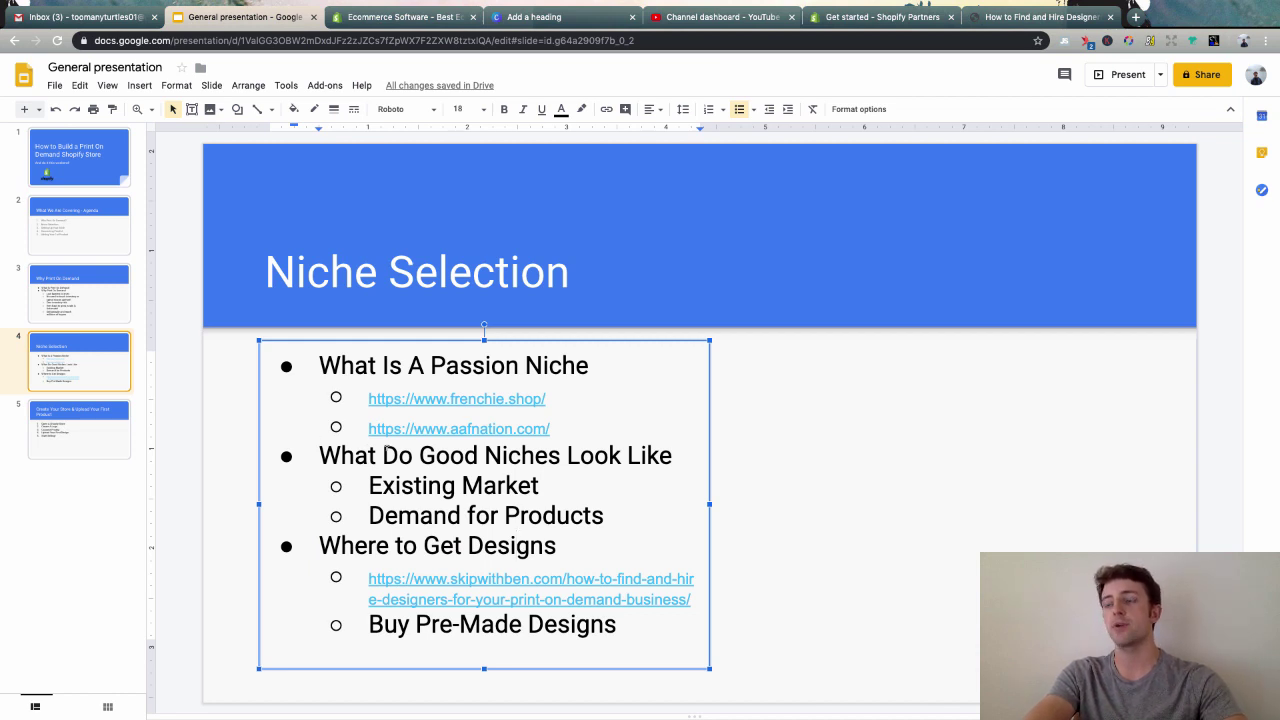
left_click(766, 299)
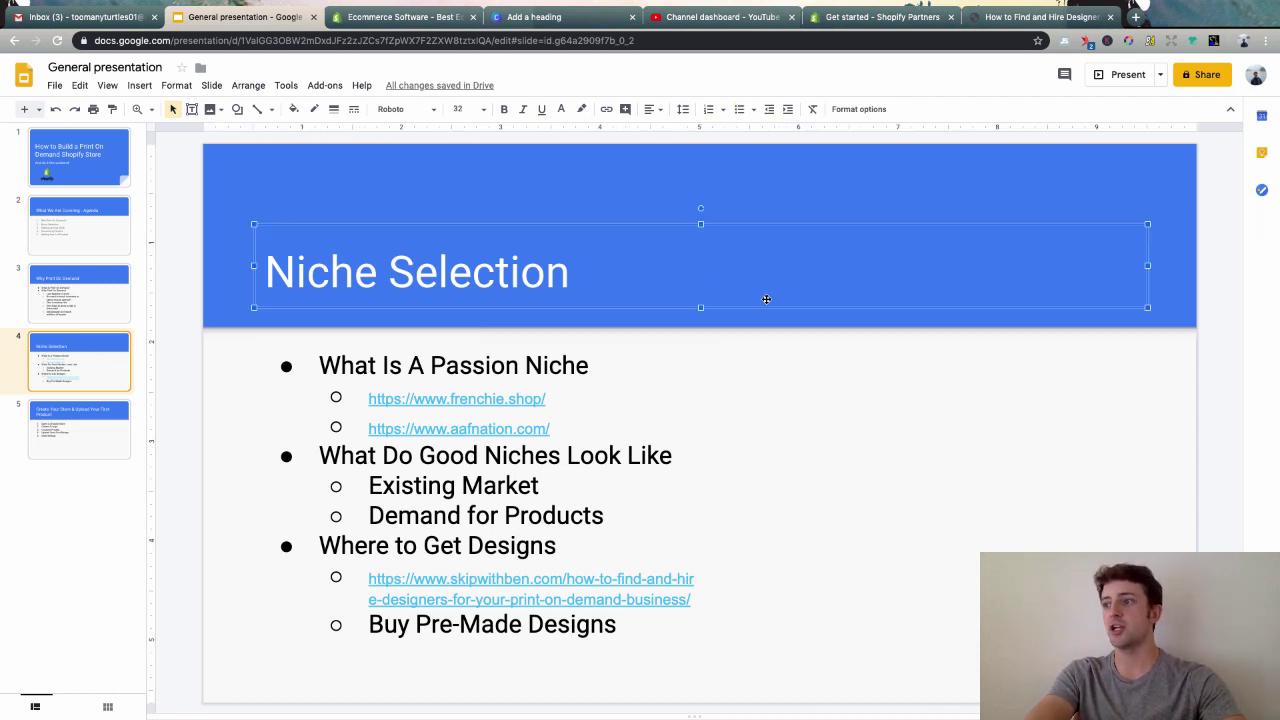
left_click(773, 442)
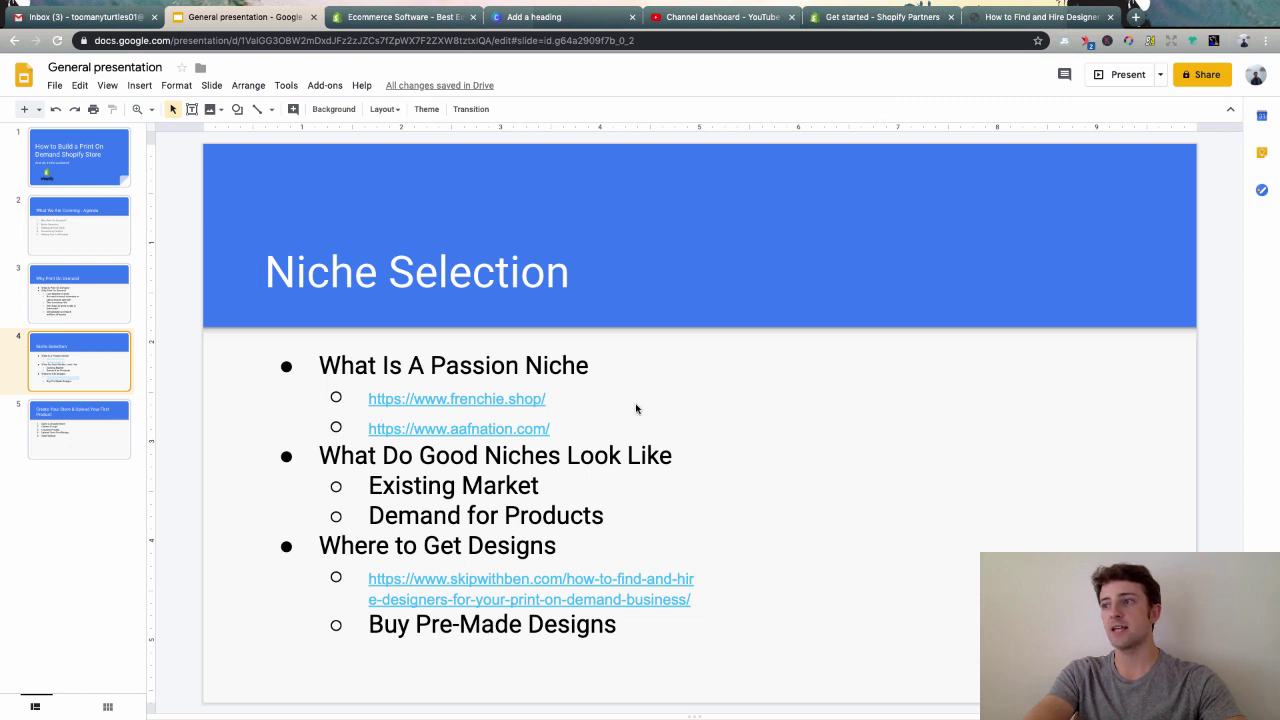
- Go to the Create Your Store & Upload Your First Product slide, then bring up the Shopify homepage
left_click(88, 418)
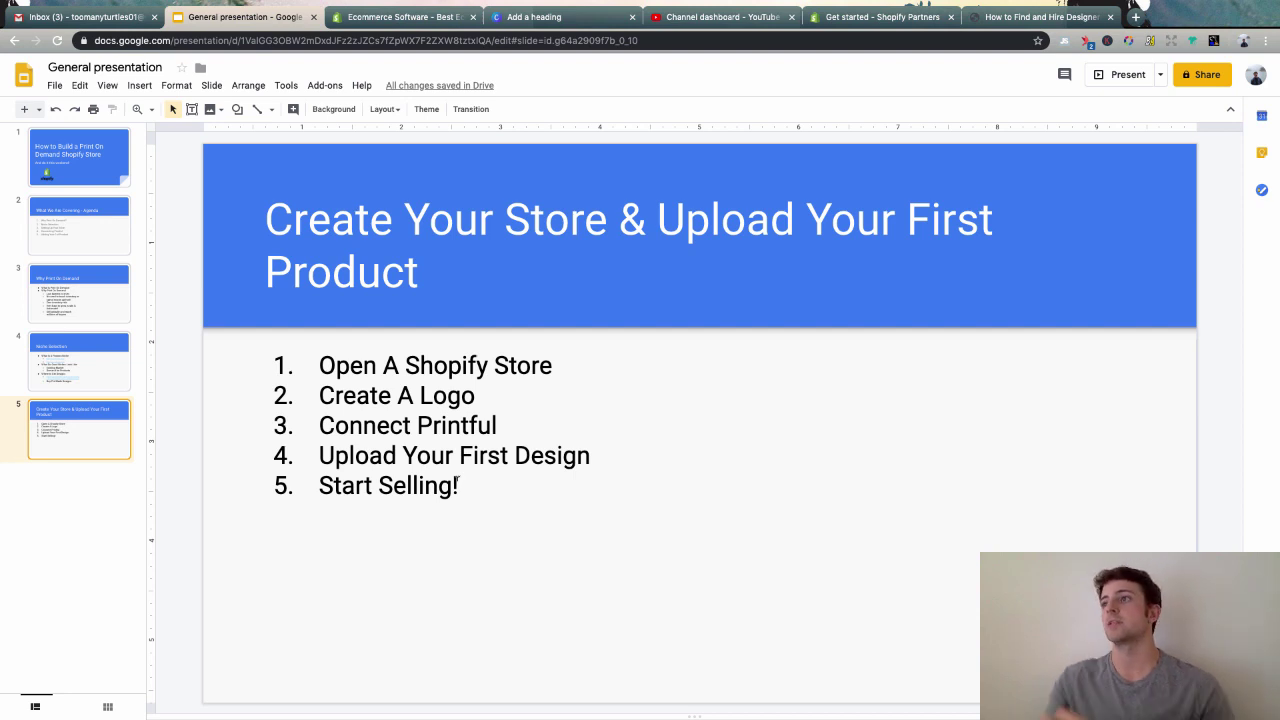
left_click(555, 468)
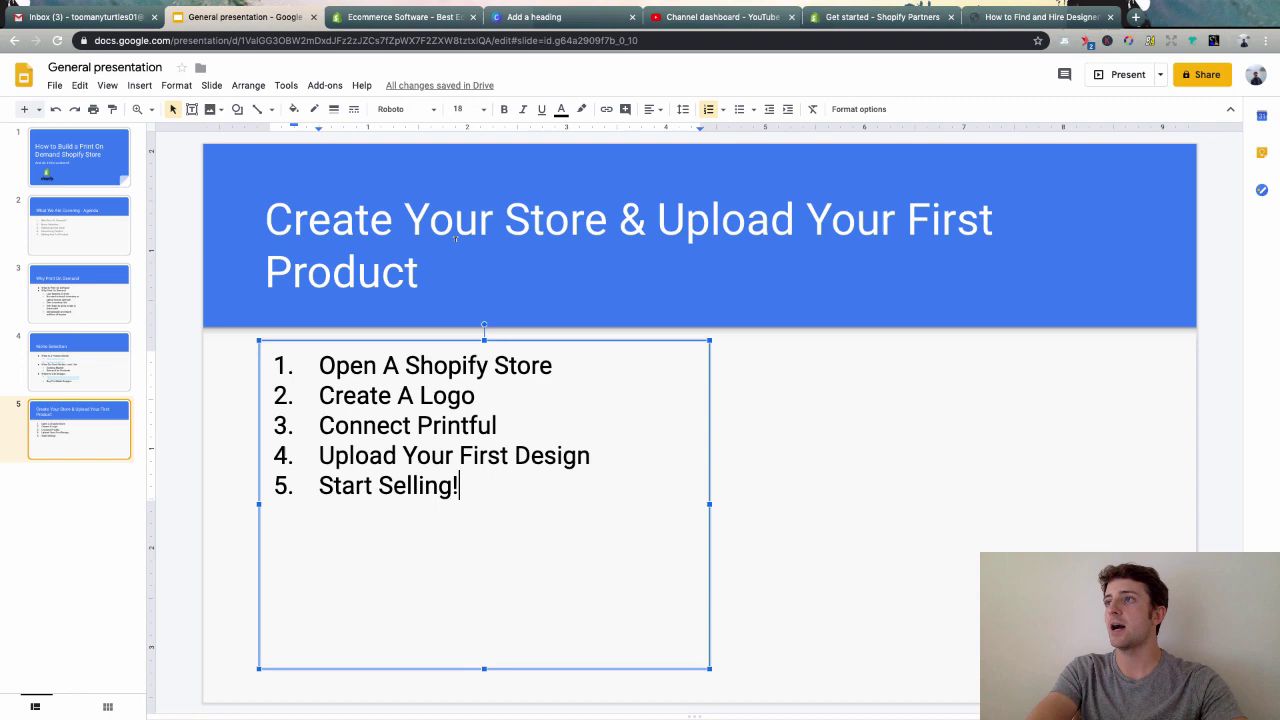
left_click(394, 18)
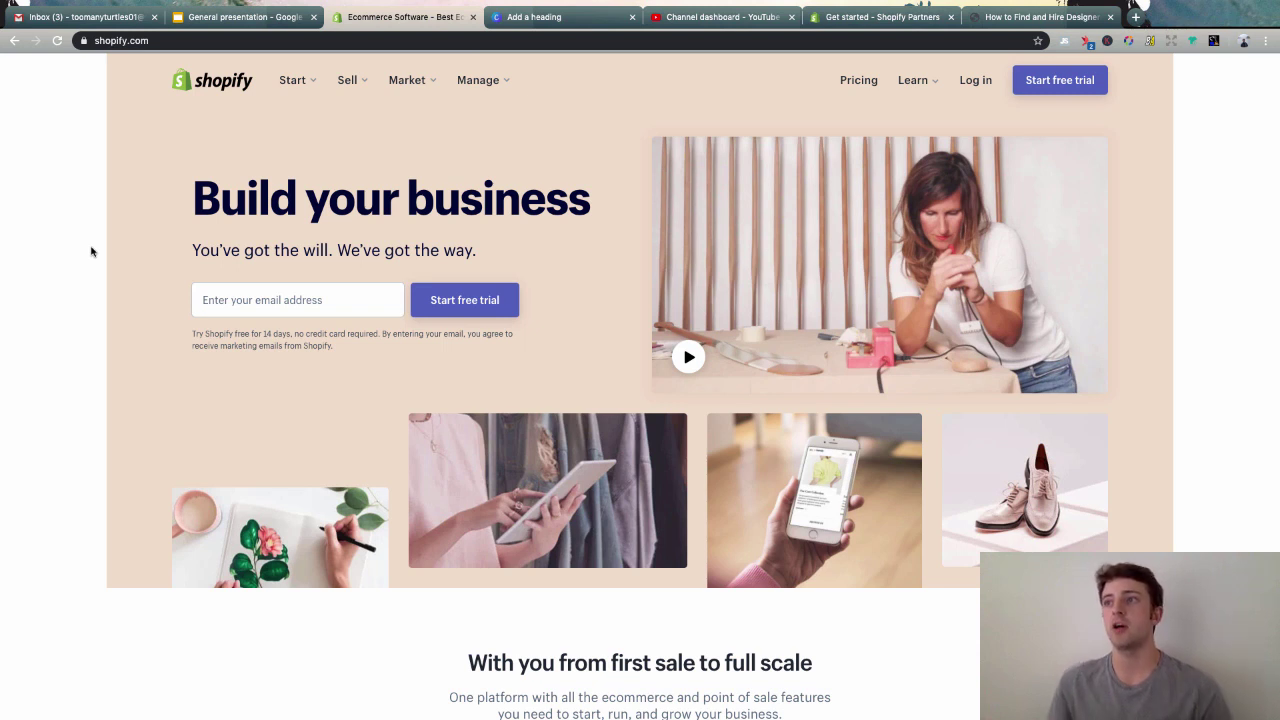
- Enter the account e-mail, a password and the store name 'Too Many Turtles' in the free-trial form
left_click(252, 296)
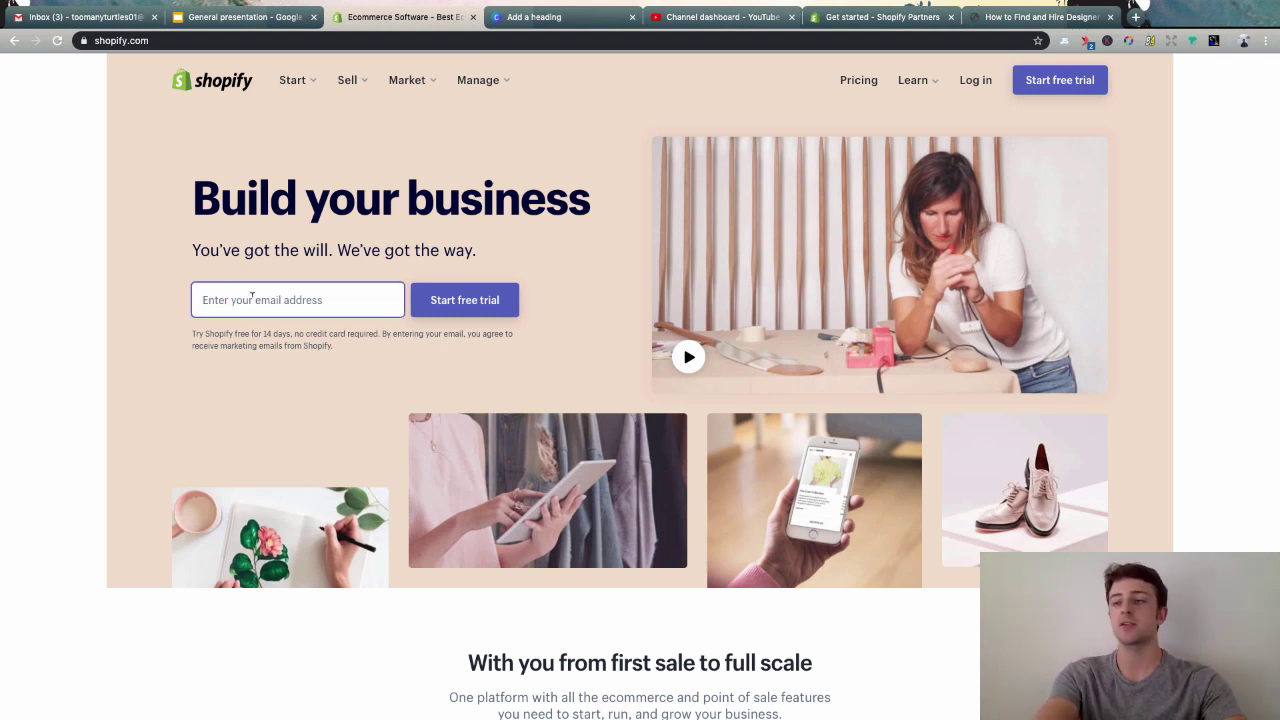
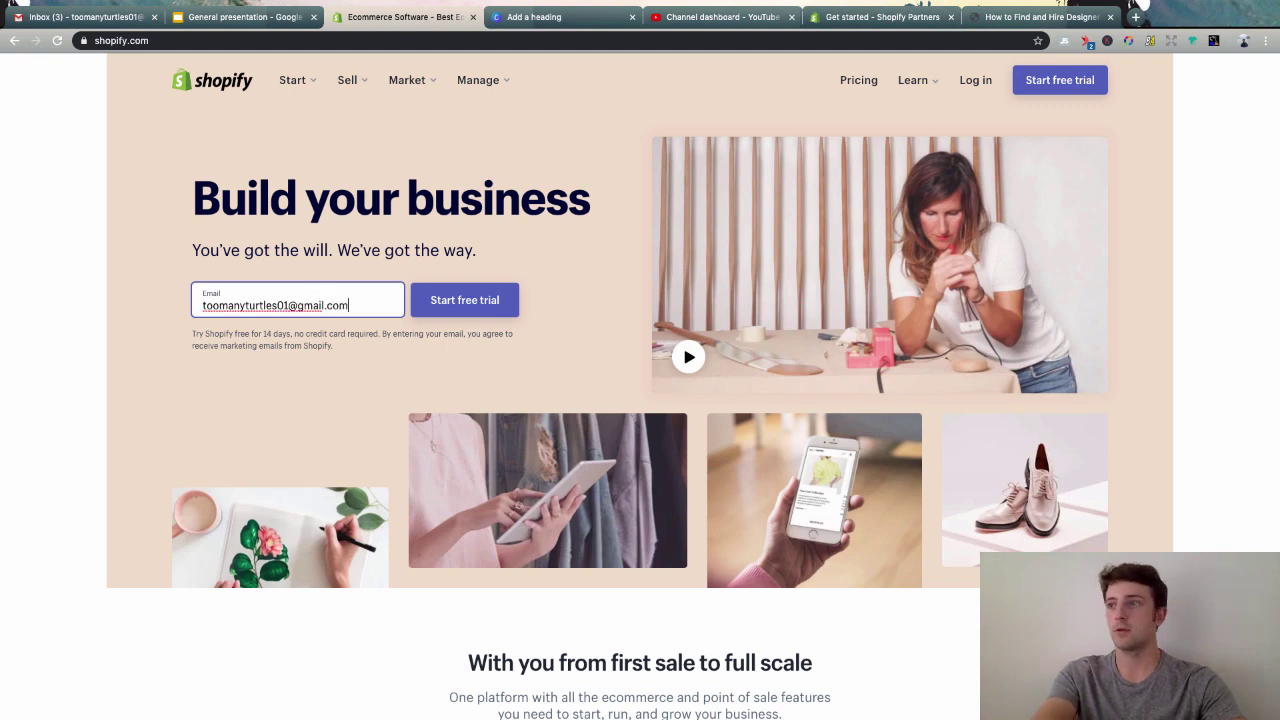
left_click(472, 312)
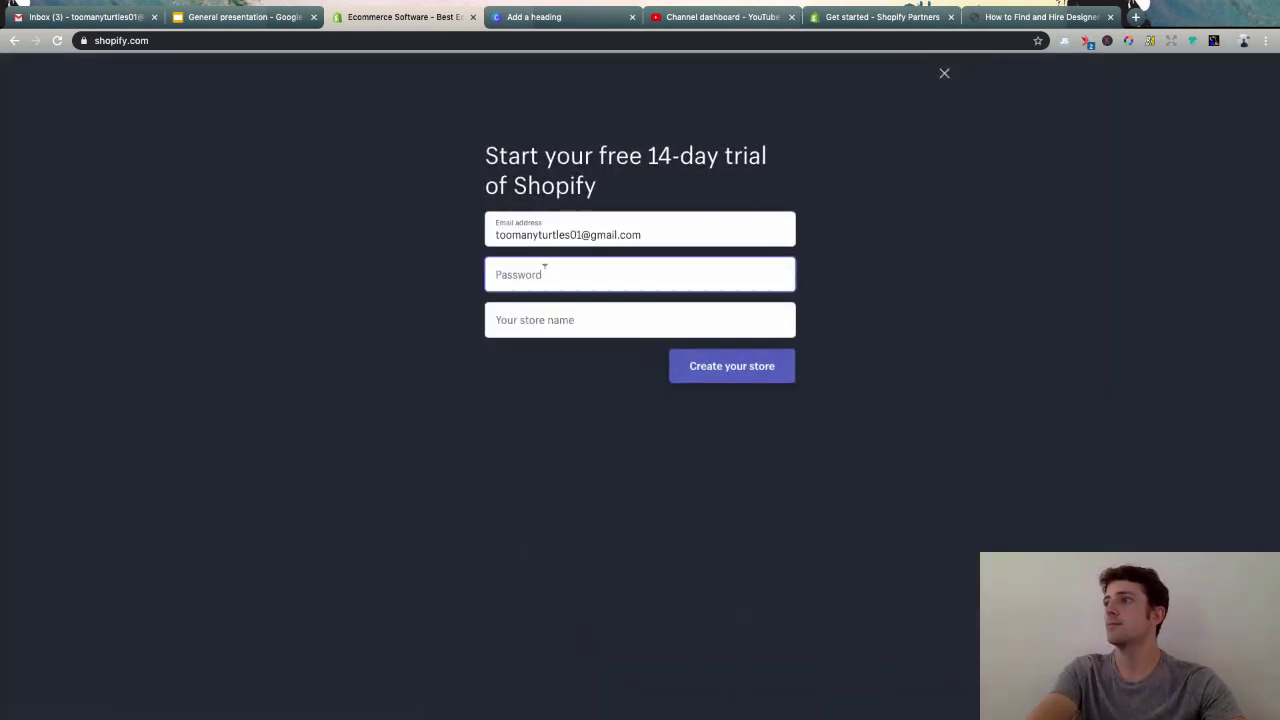
type("•••••••••")
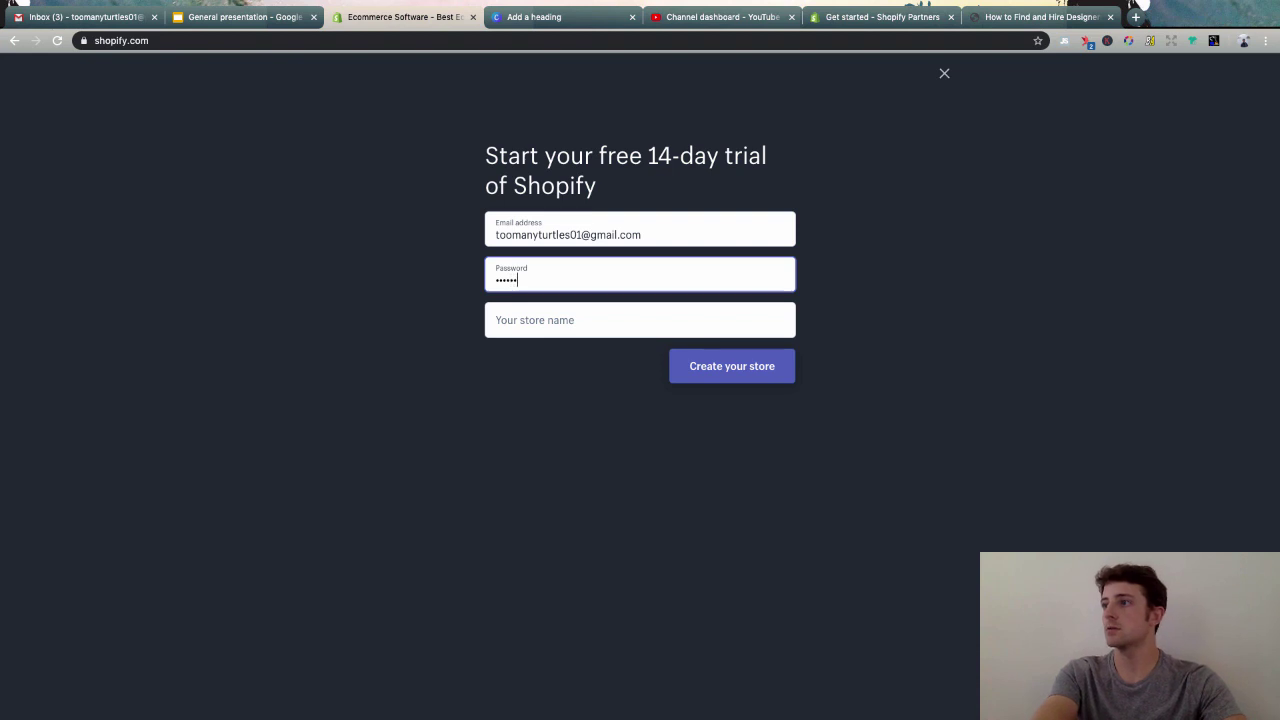
type("••••")
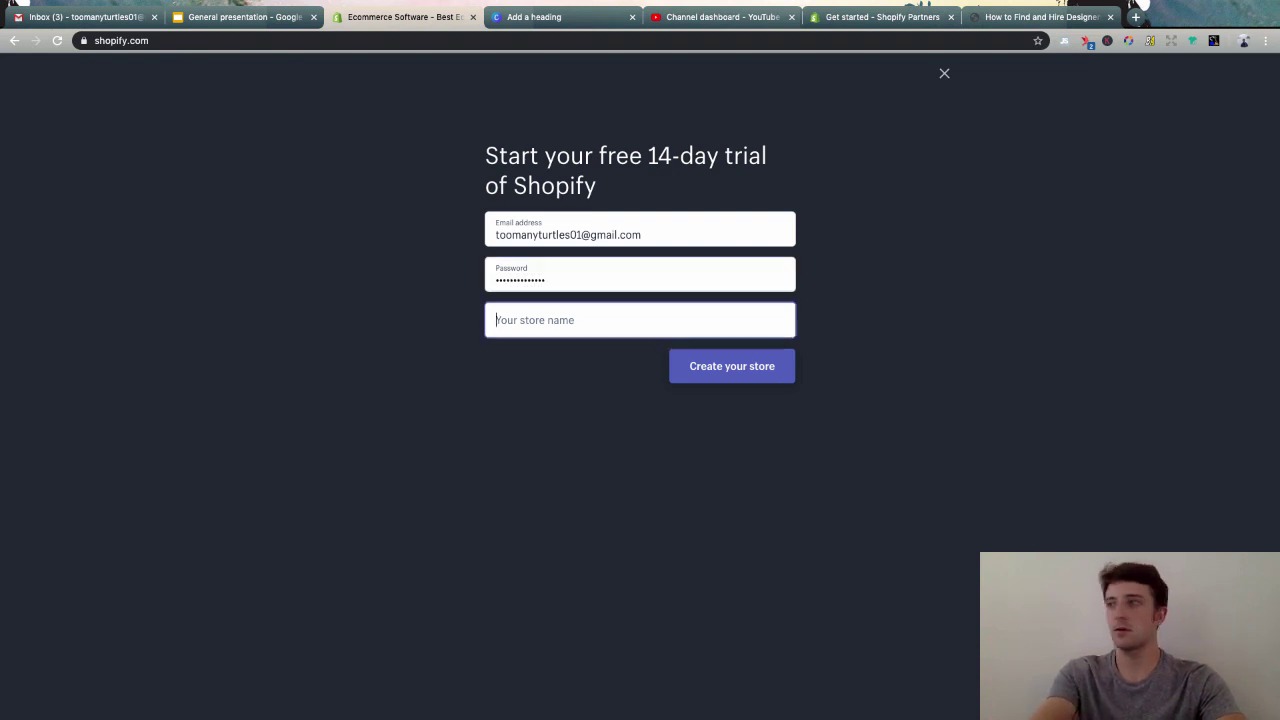
key("Tab")
type("Too Many ")
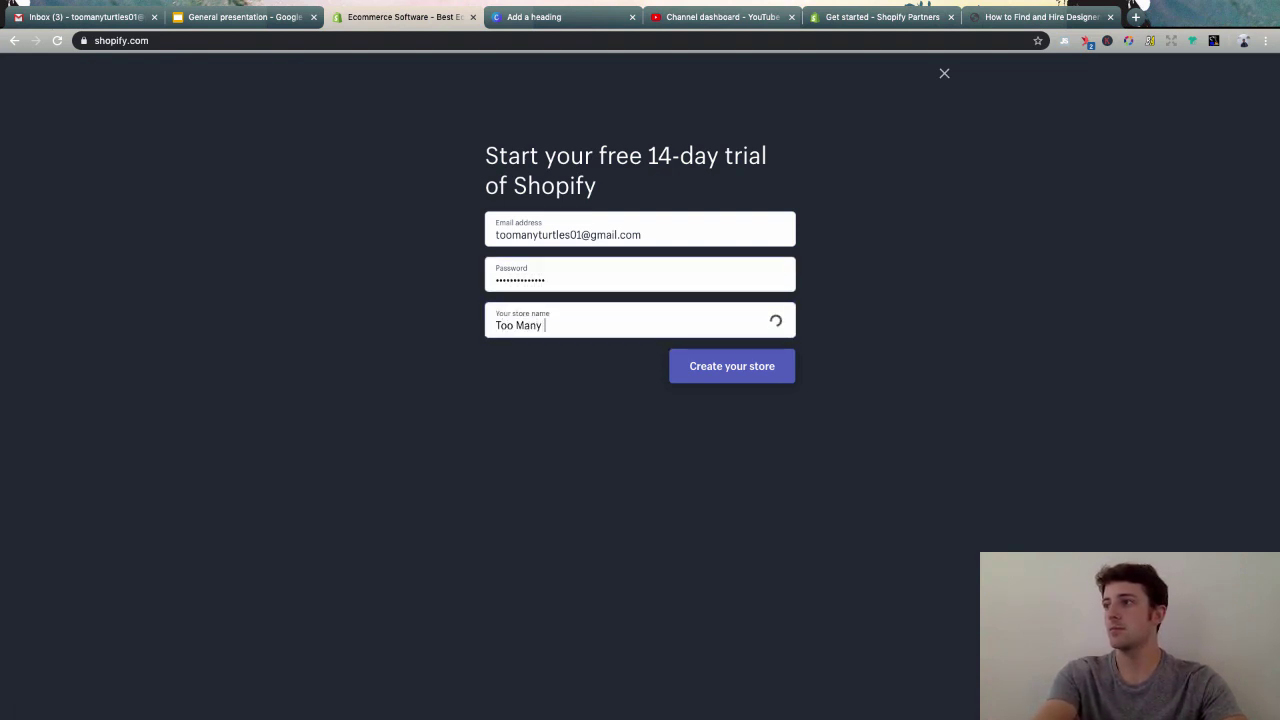
type("Turtles")
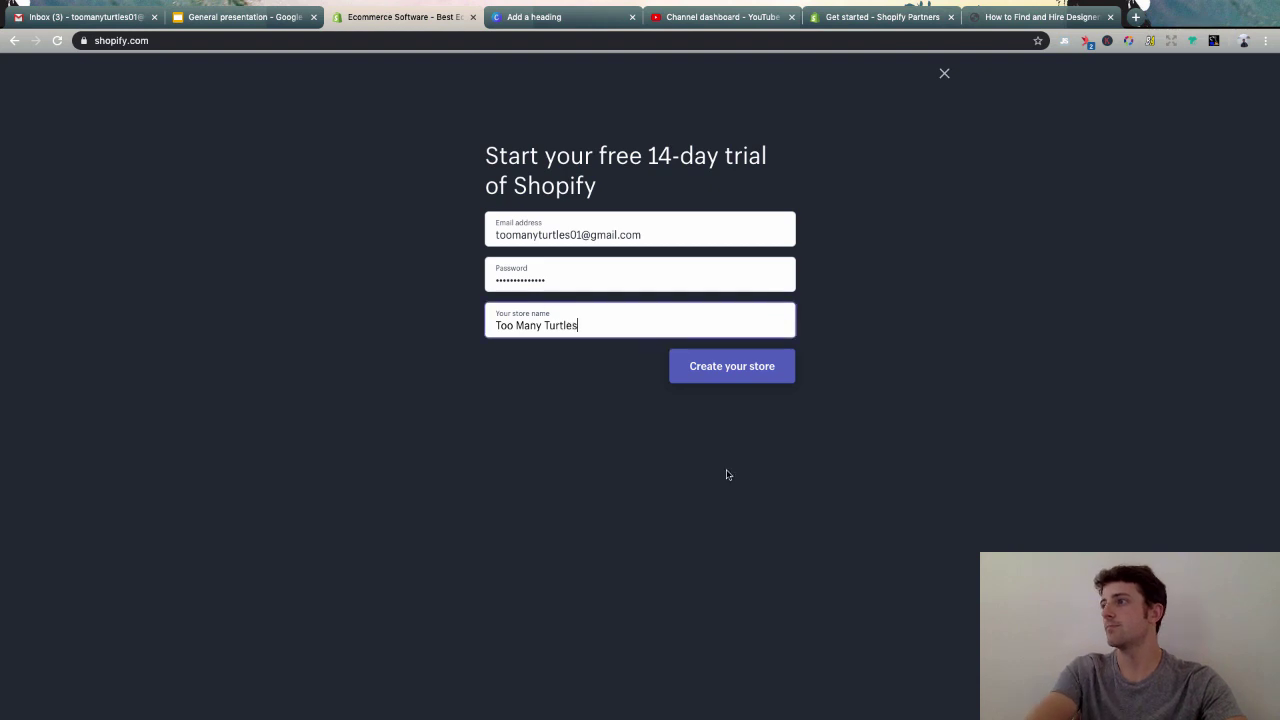
- Create the store and answer that it already sells on eBay through a different system
left_click(751, 369)
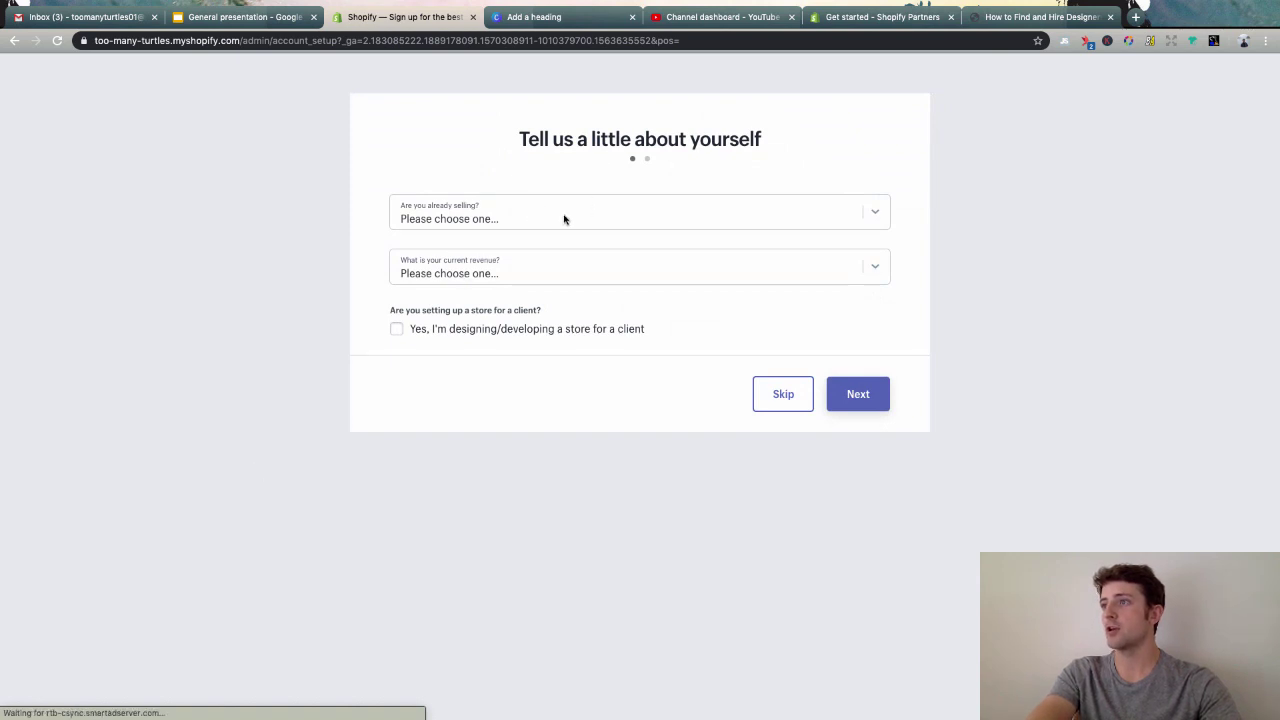
left_click(474, 220)
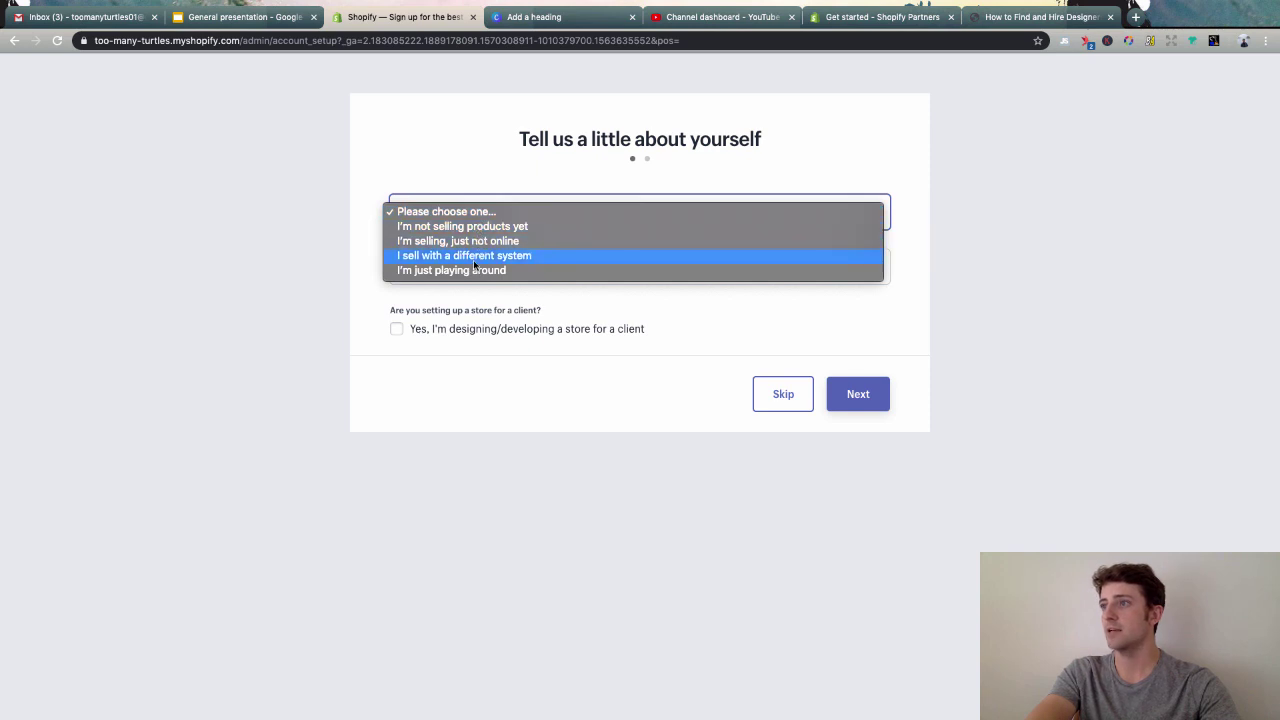
left_click(473, 258)
left_click(468, 266)
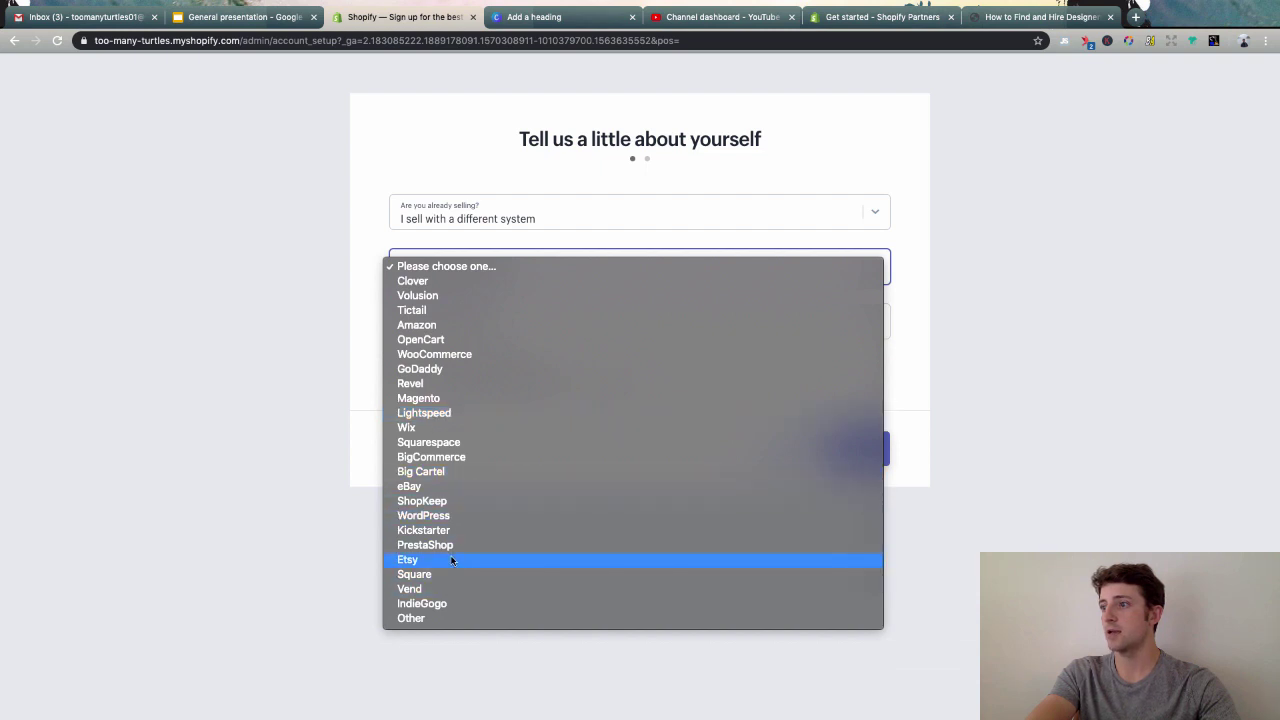
left_click(441, 487)
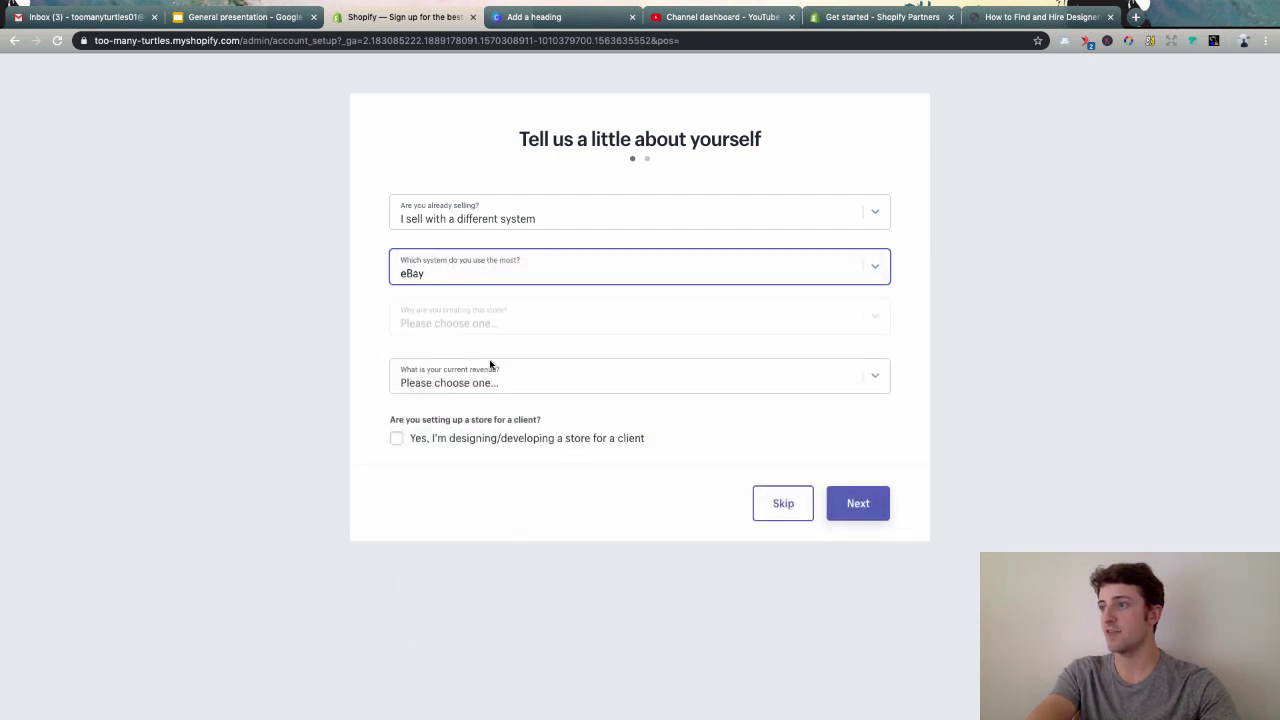
- Answer starting a new business with $0 USD current revenue and continue to the address form
left_click(481, 328)
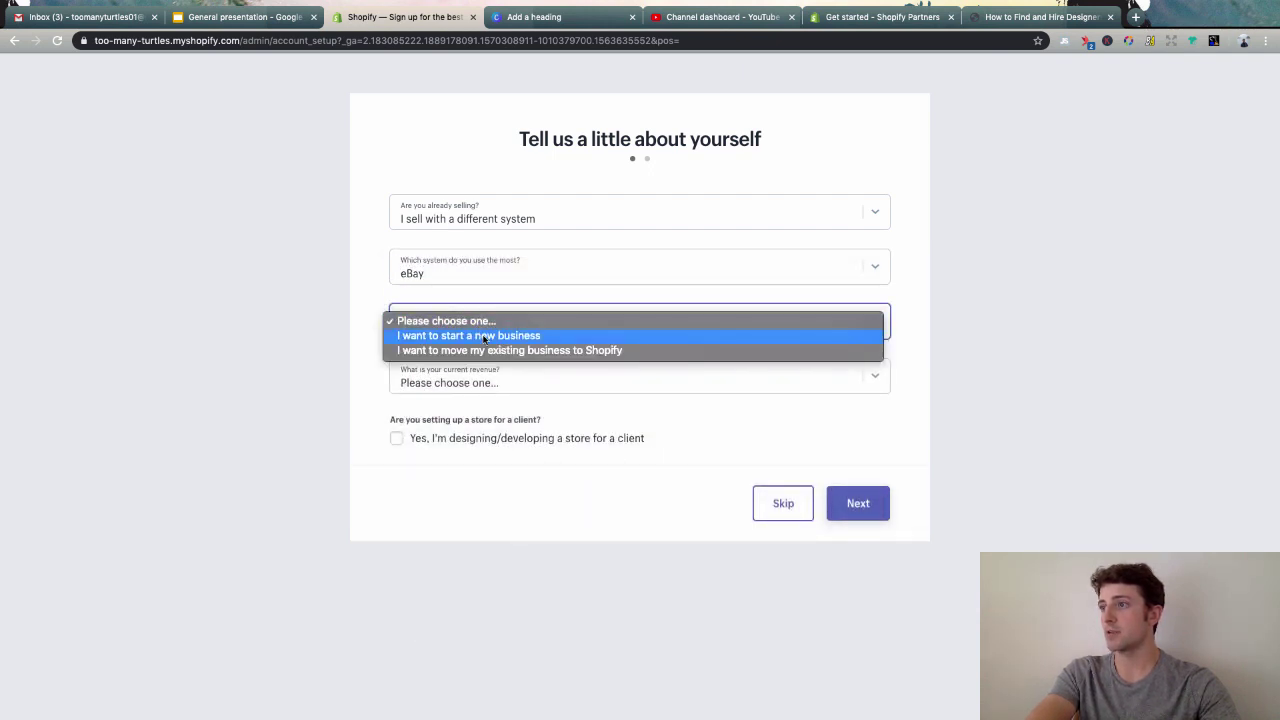
left_click(483, 336)
left_click(471, 383)
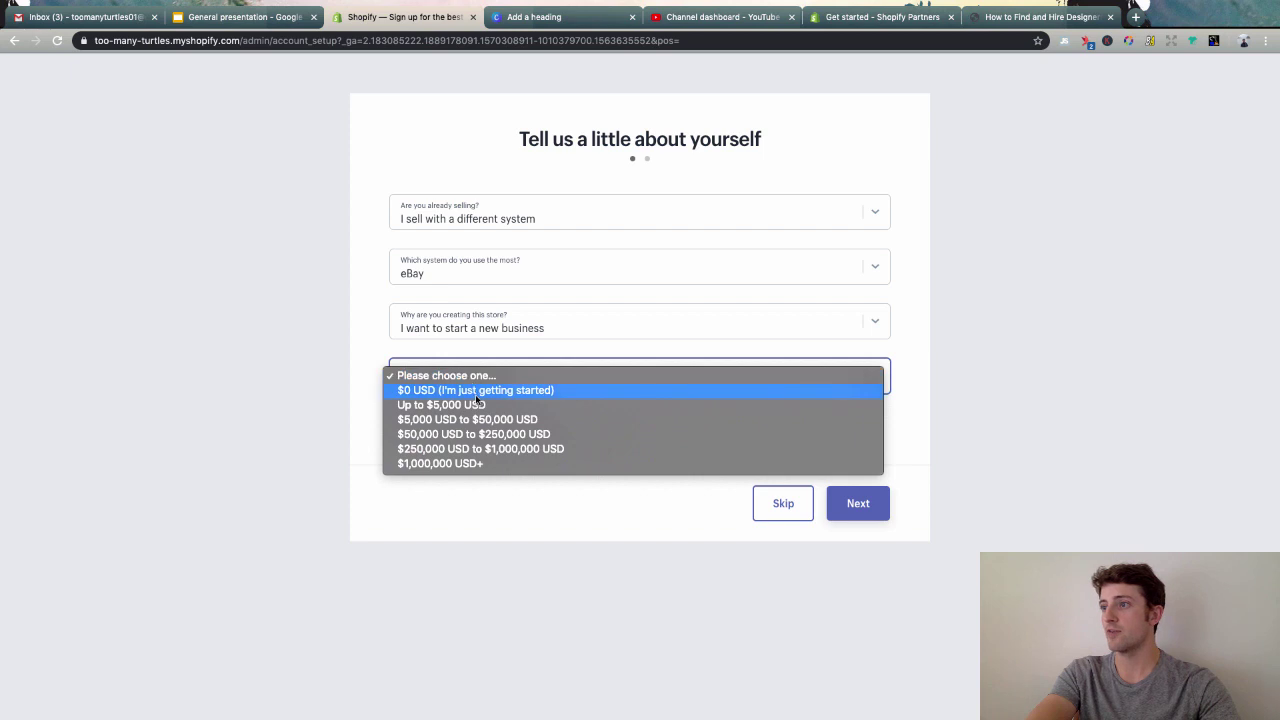
left_click(475, 392)
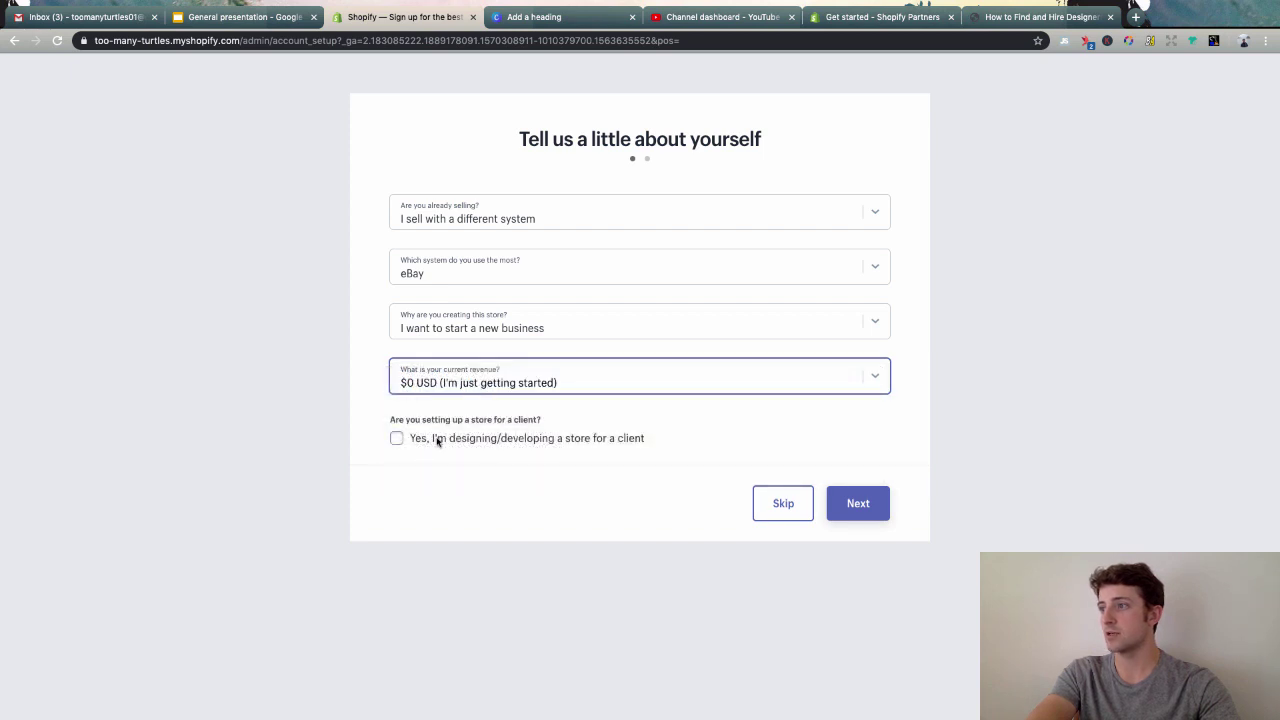
left_click(868, 502)
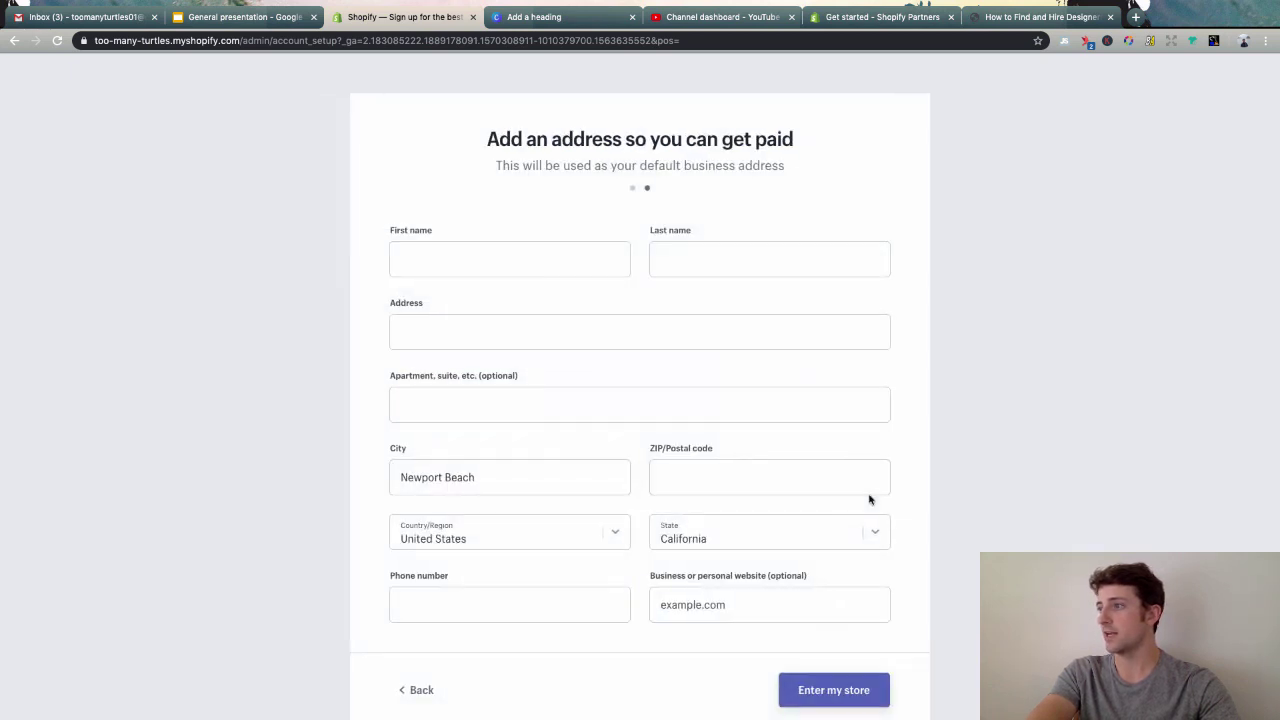
- Autofill the business address from saved details and enter the new Too Many Turtles store
left_click(468, 262)
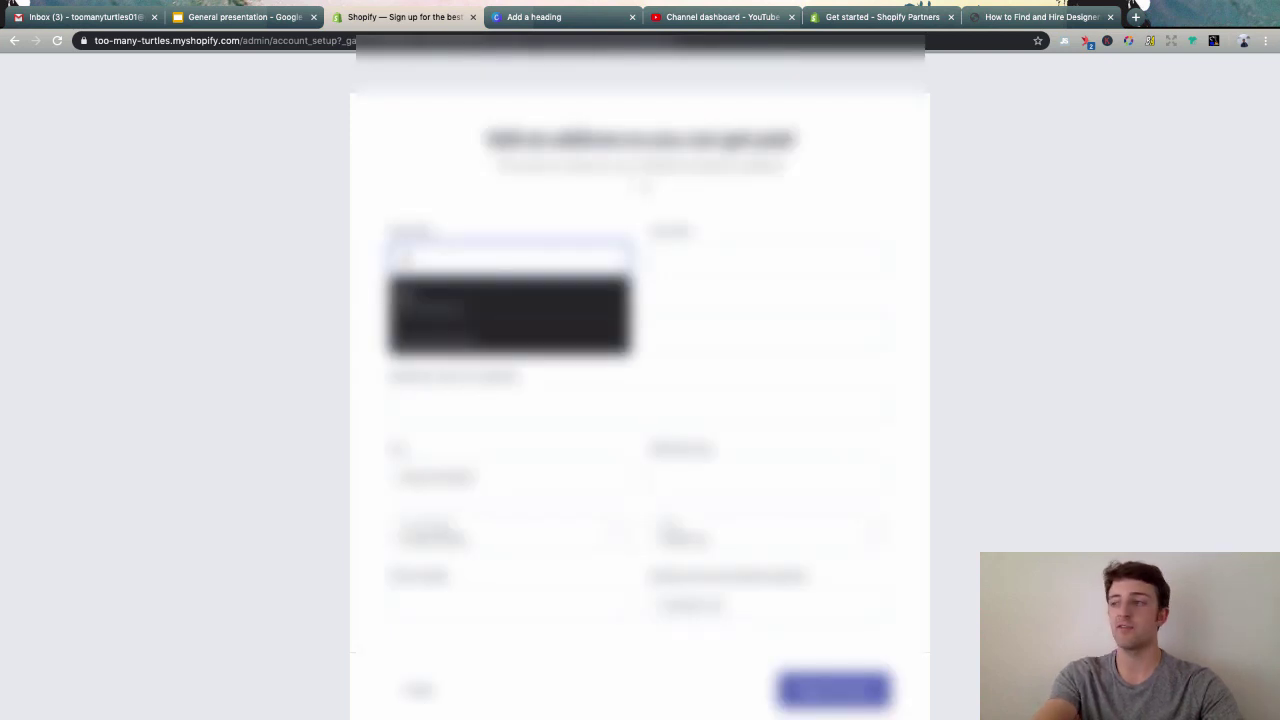
left_click(470, 300)
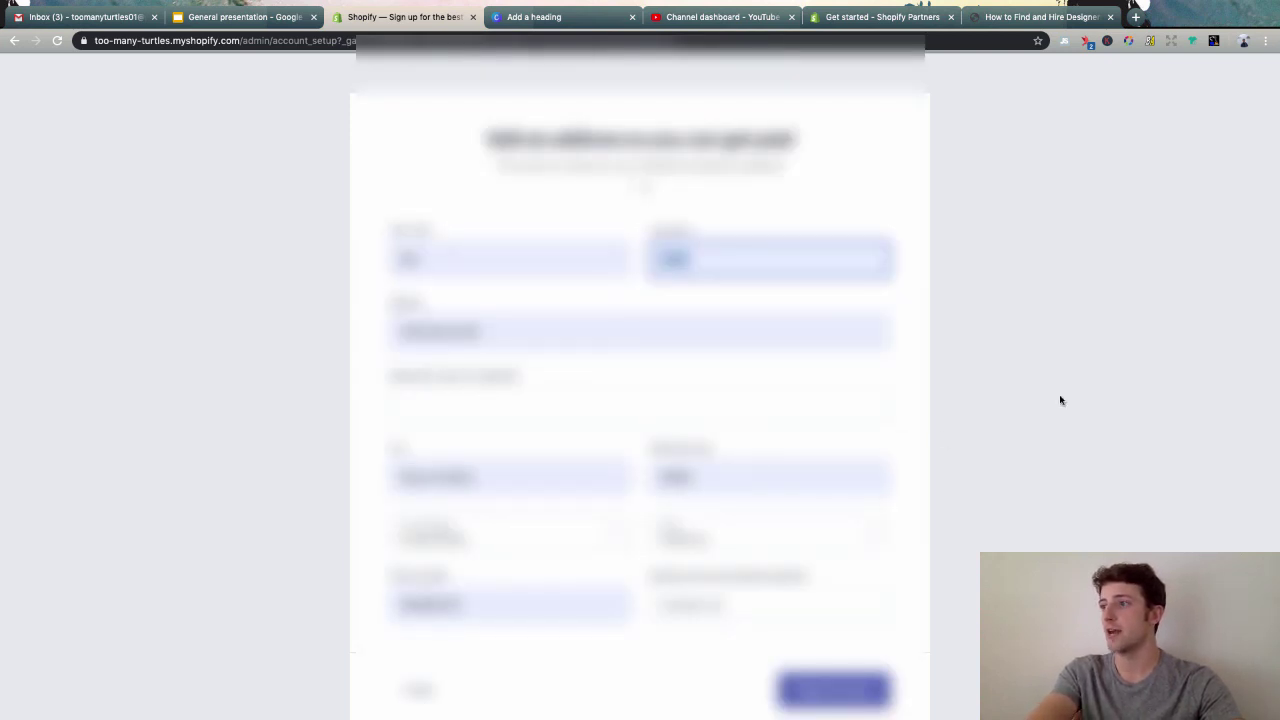
scroll(991, 420, "down", 2)
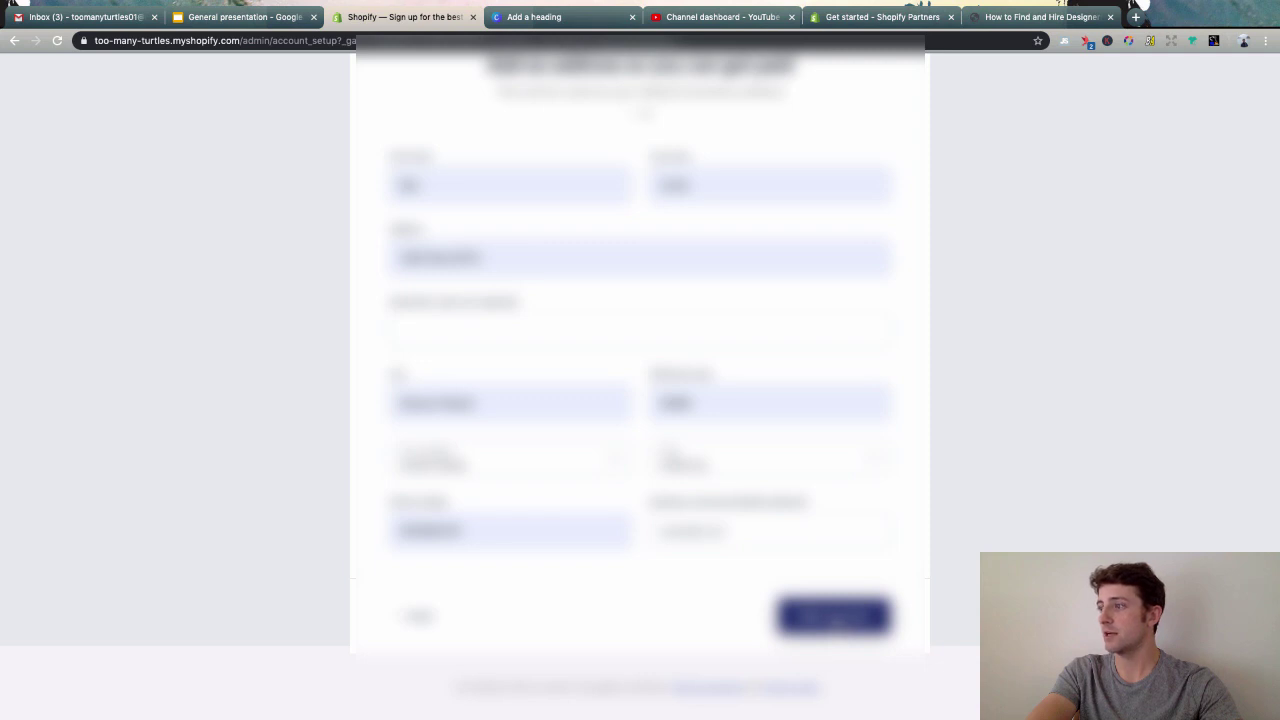
left_click(833, 615)
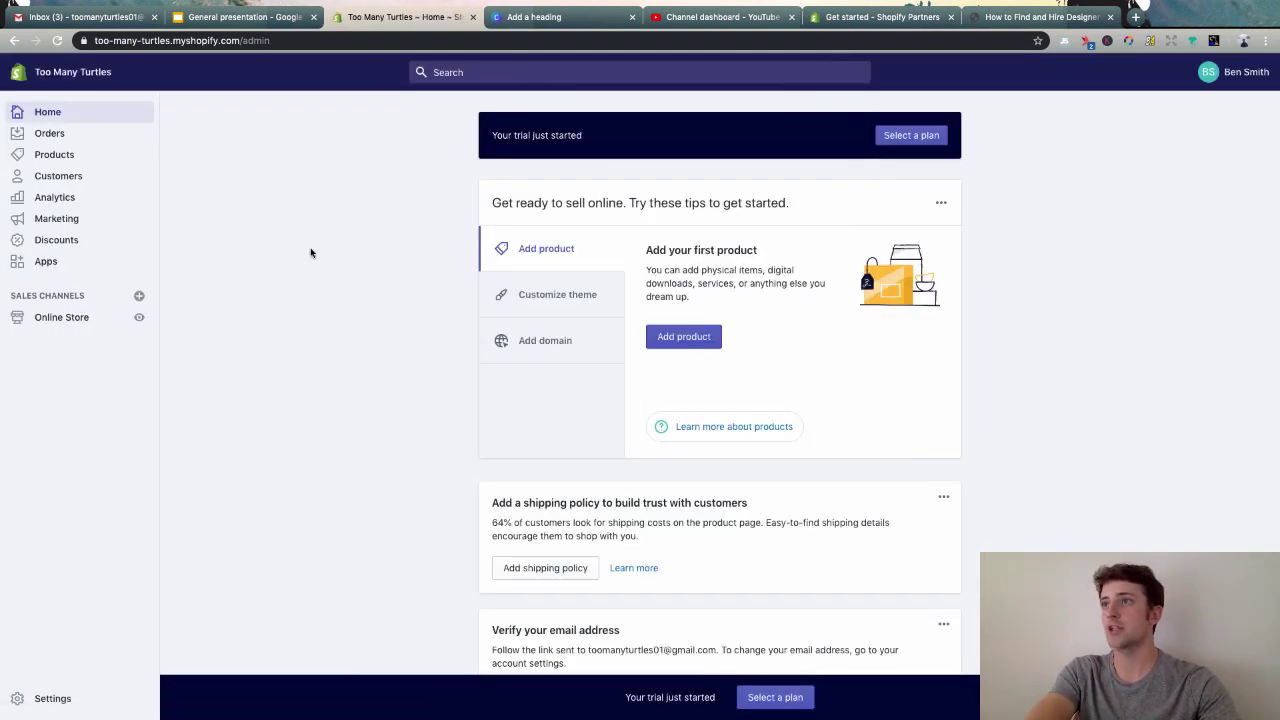
- Open the store's Debut theme editor on the home page and show the Header section settings
left_click(139, 318)
left_click(521, 20)
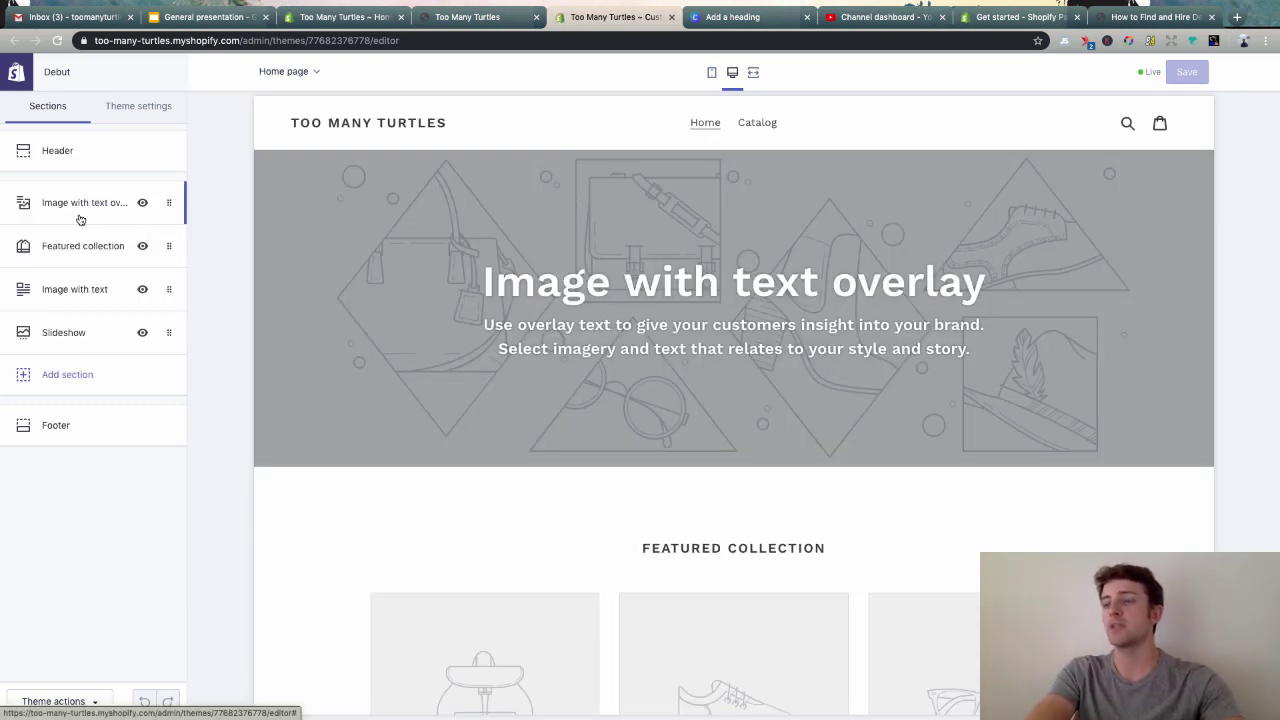
left_click(79, 152)
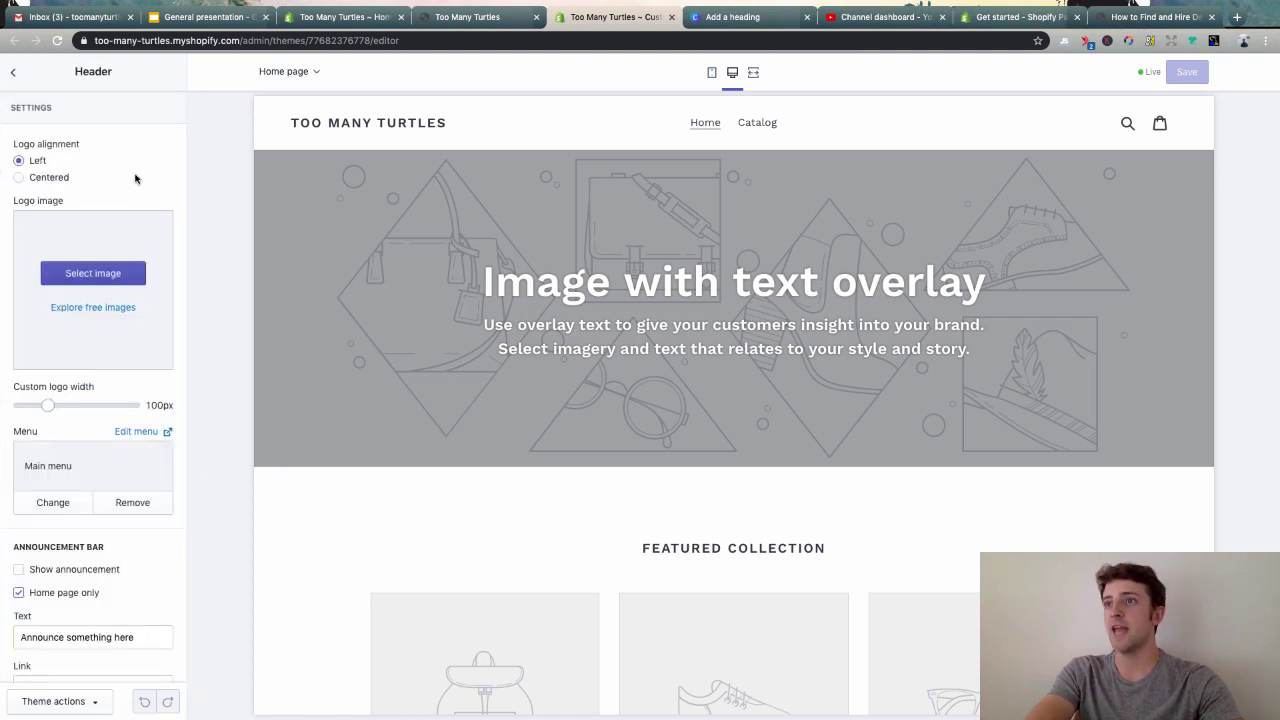
- Upload 'Add a heading.png' from the Desktop as the header logo, then return to the Canva design
left_click(105, 273)
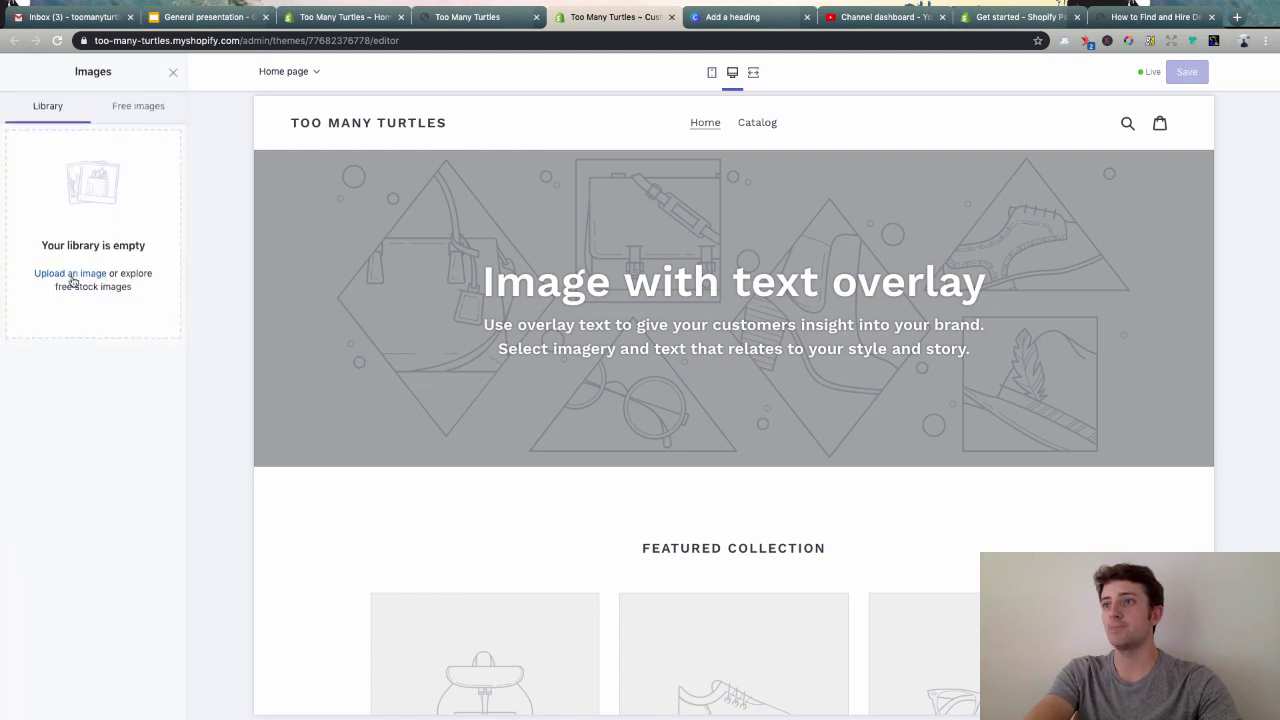
left_click(72, 276)
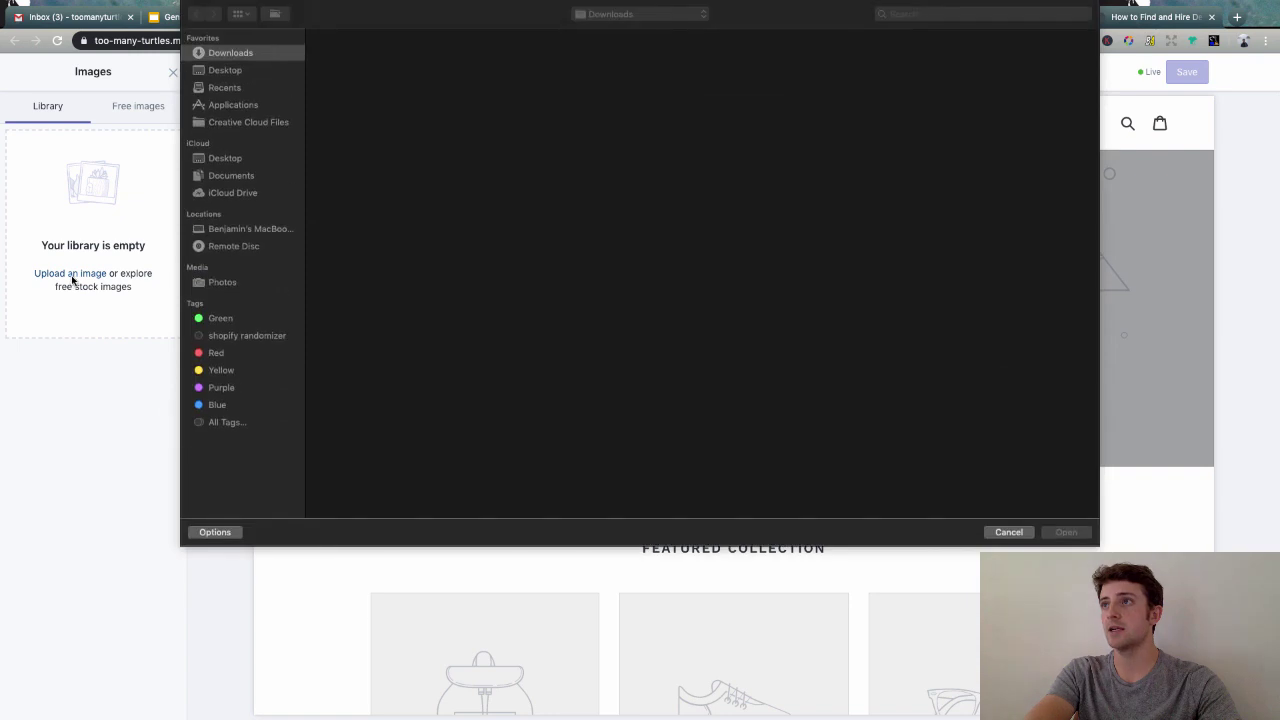
left_click(228, 70)
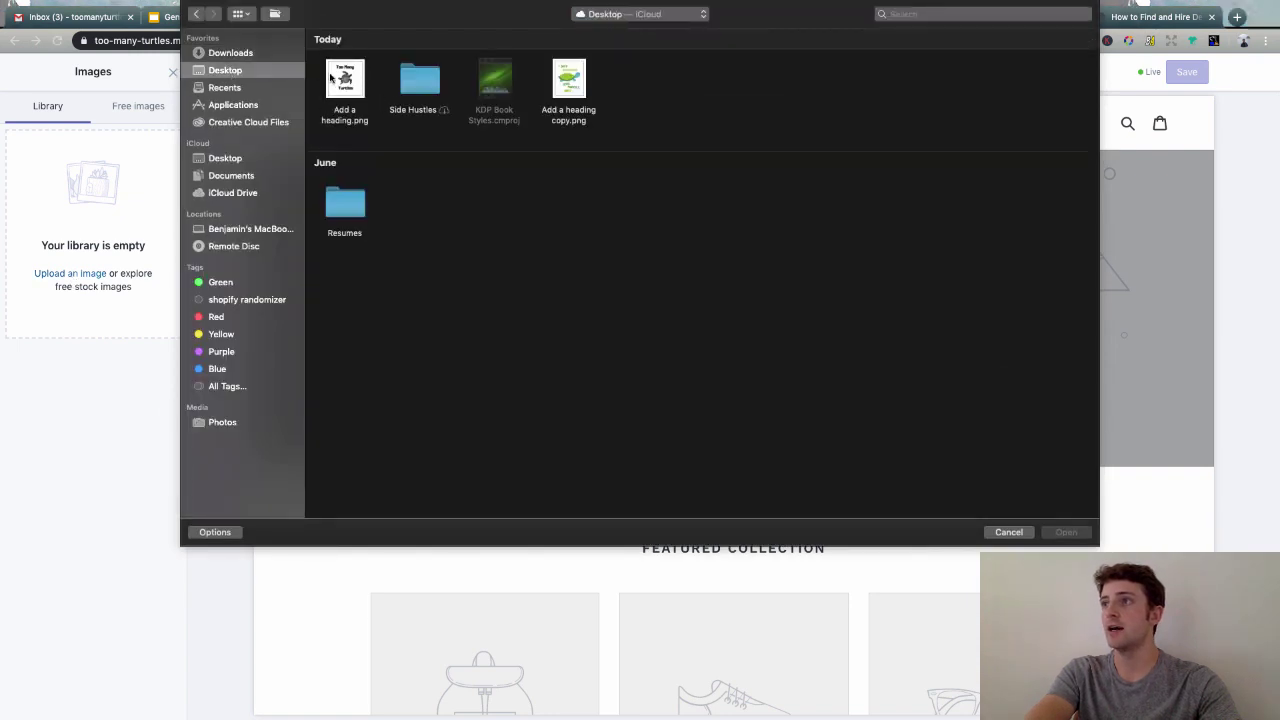
double_click(345, 88)
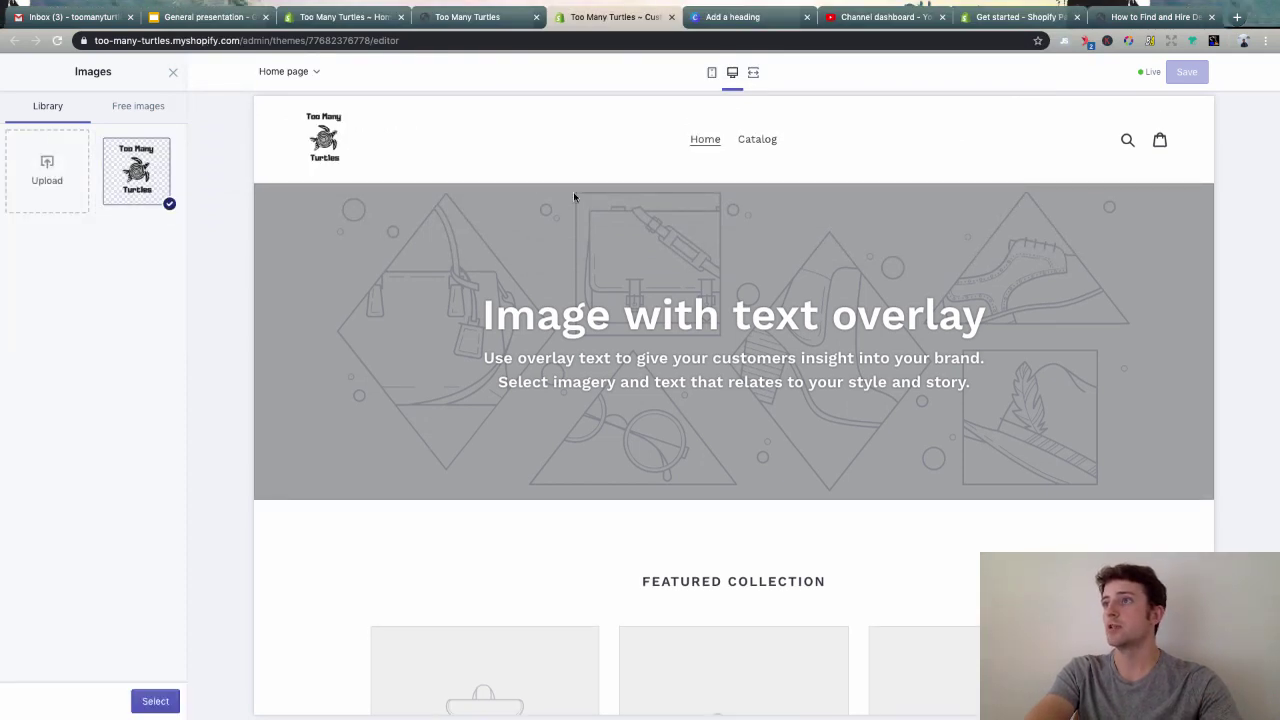
left_click(715, 20)
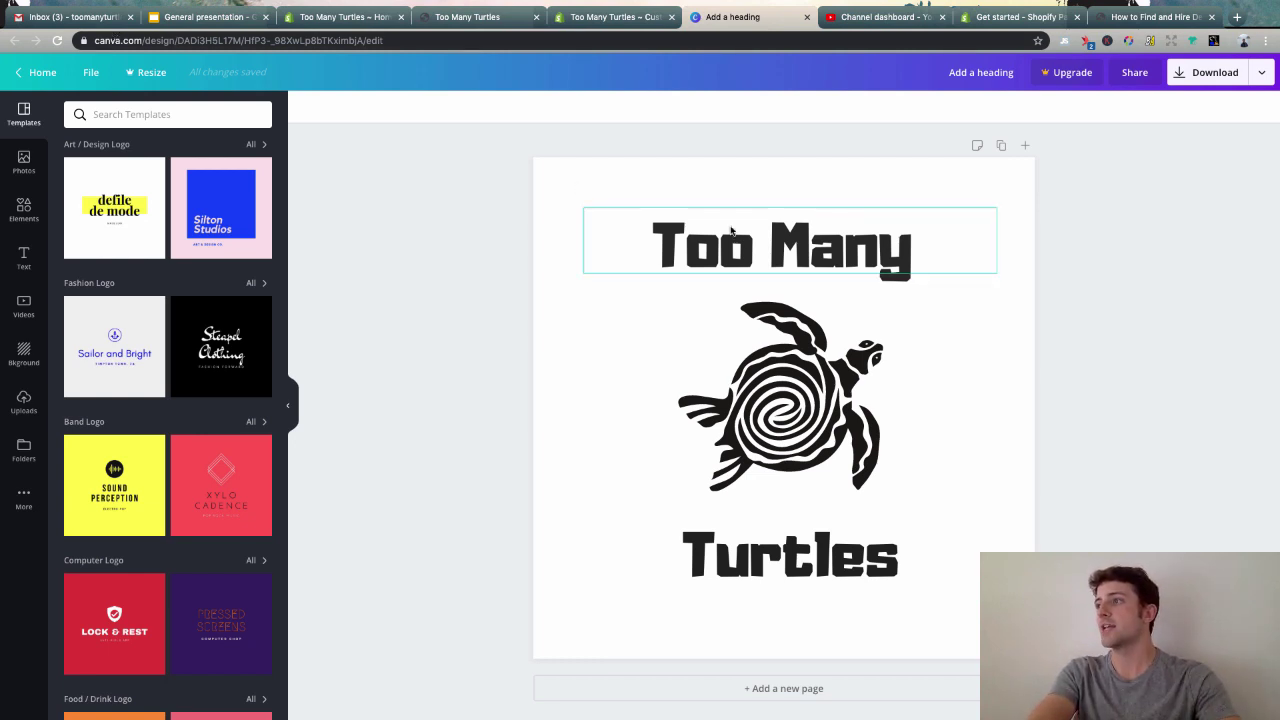
- Nudge the 'Turtles' text slightly down and right in the logo
left_click(754, 551)
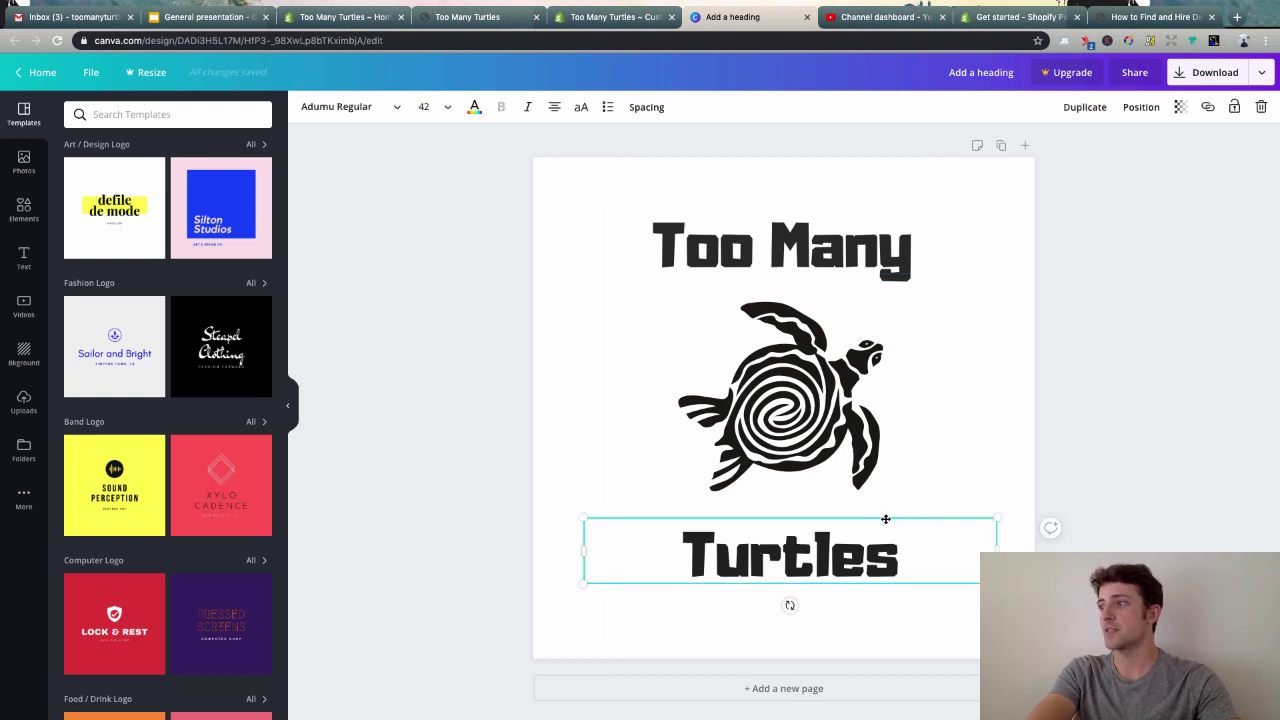
left_click_drag(885, 519, 909, 524)
left_click(782, 628)
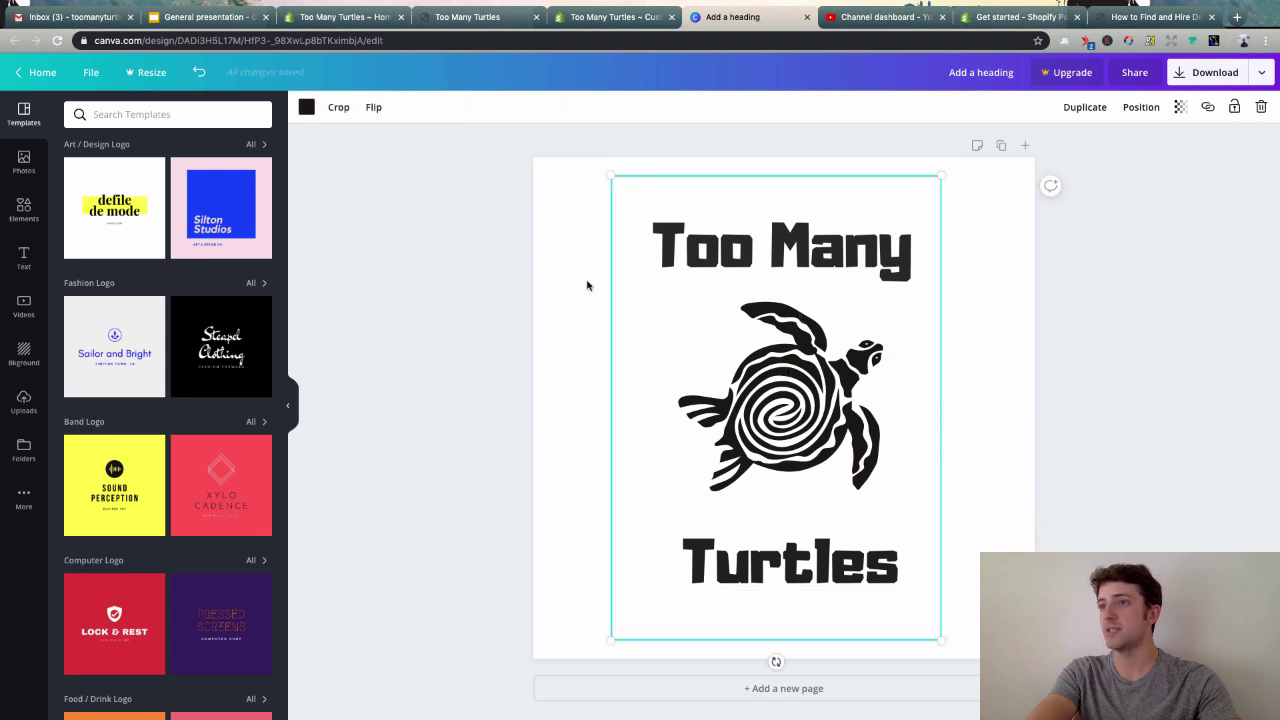
left_click(446, 354)
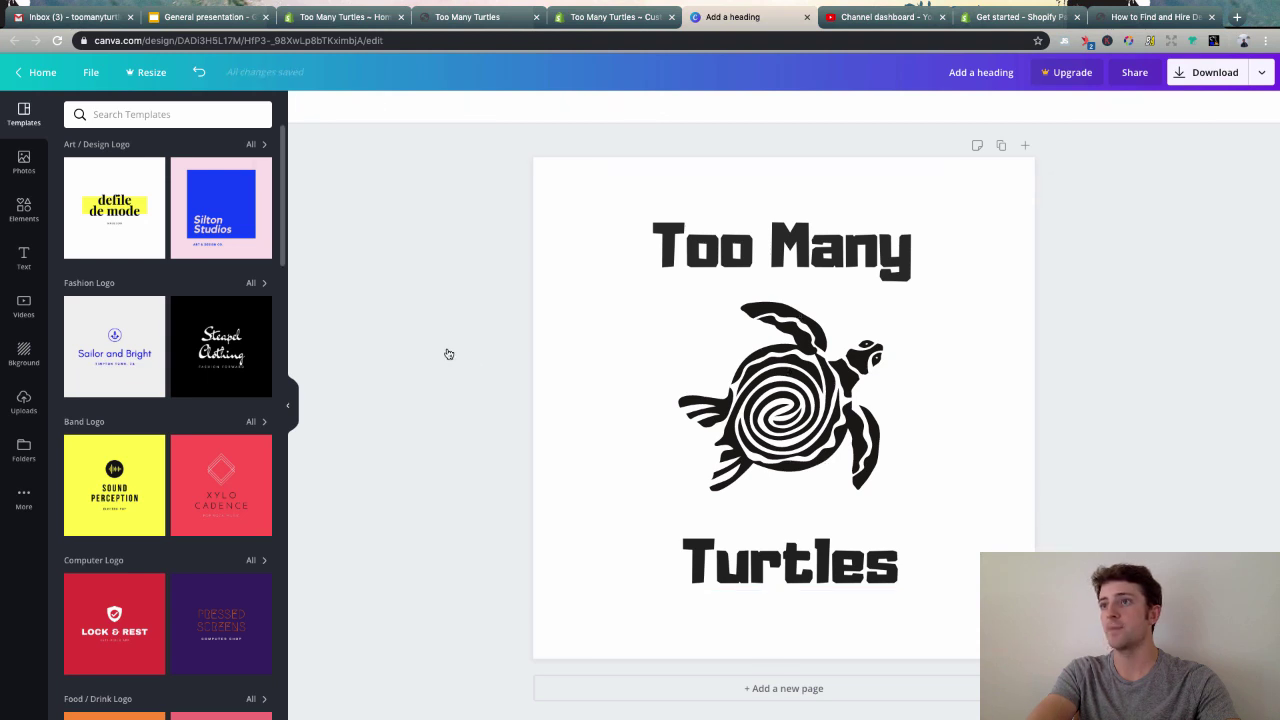
- Search Canva's graphic elements for 'turtle' and browse the results
left_click(24, 208)
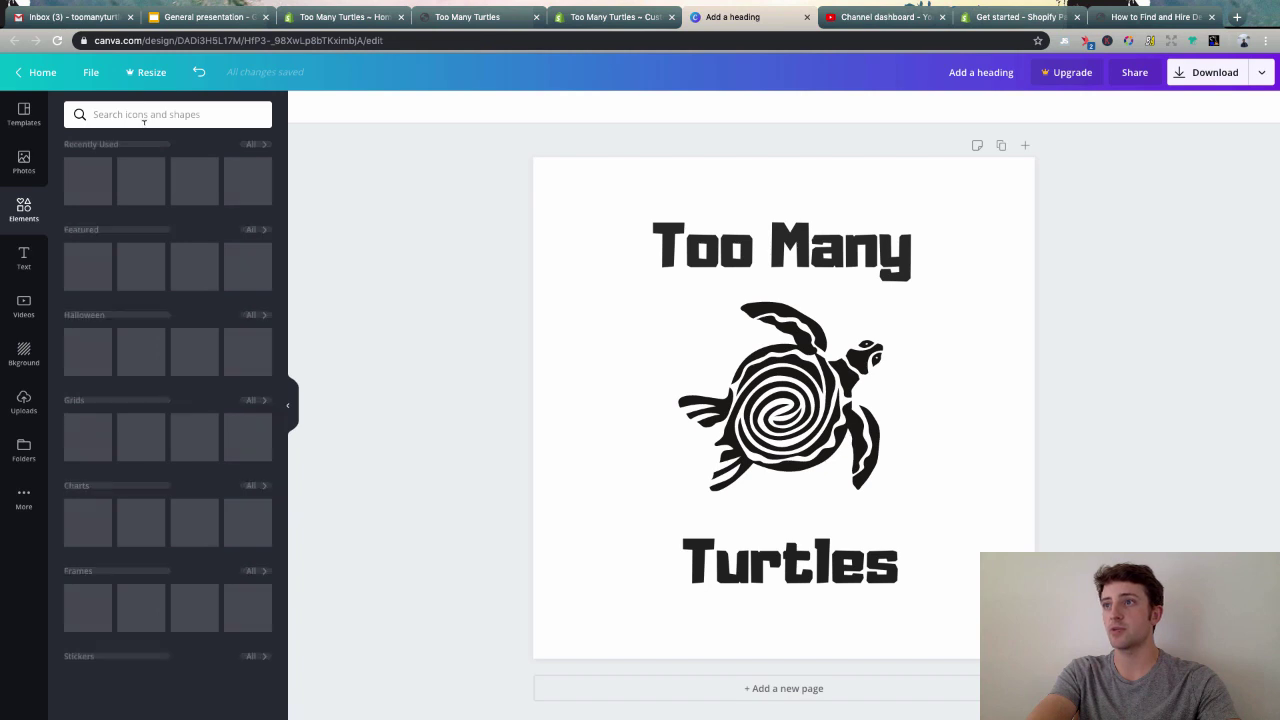
left_click(144, 114)
type("tur")
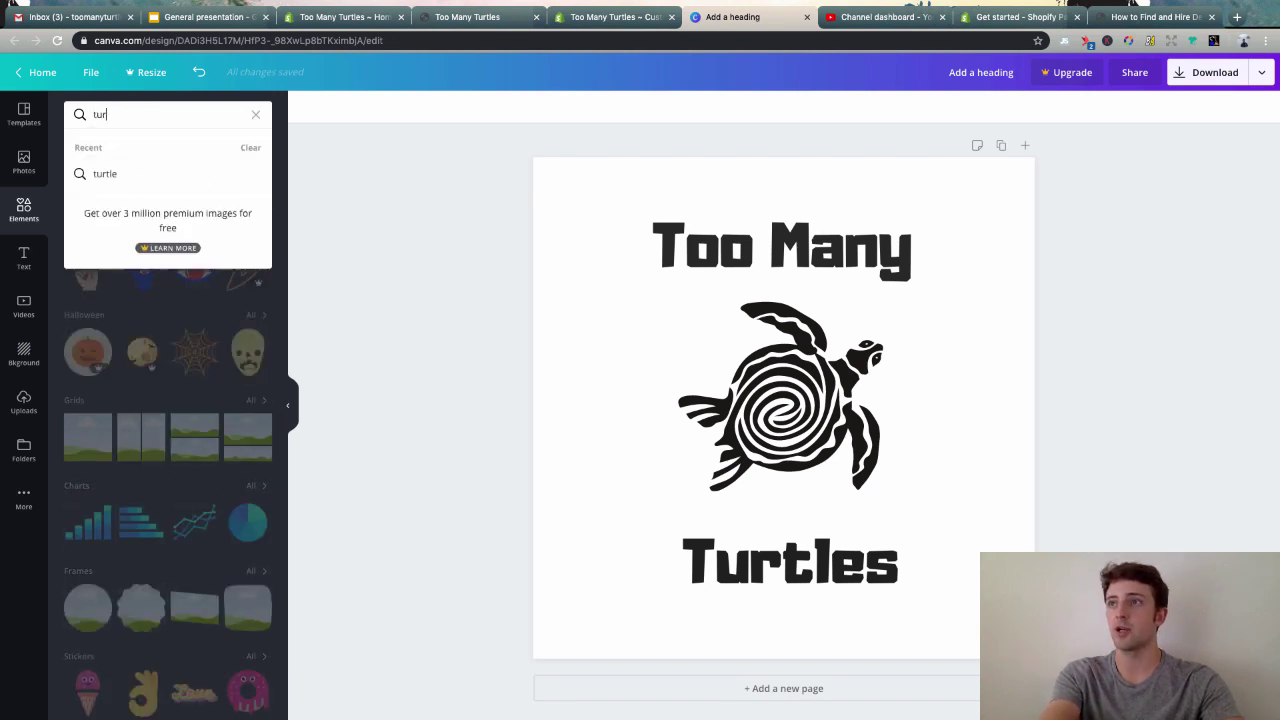
type("tle")
key("Return")
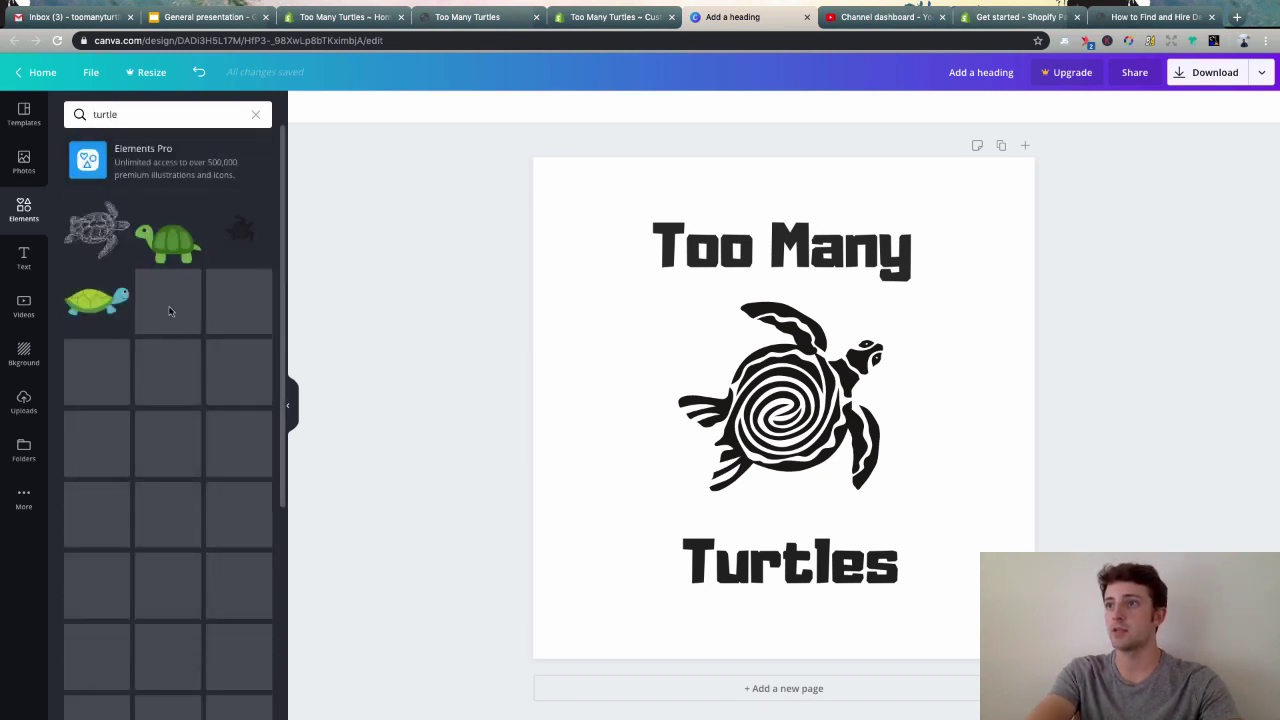
scroll(213, 388, "down", 3)
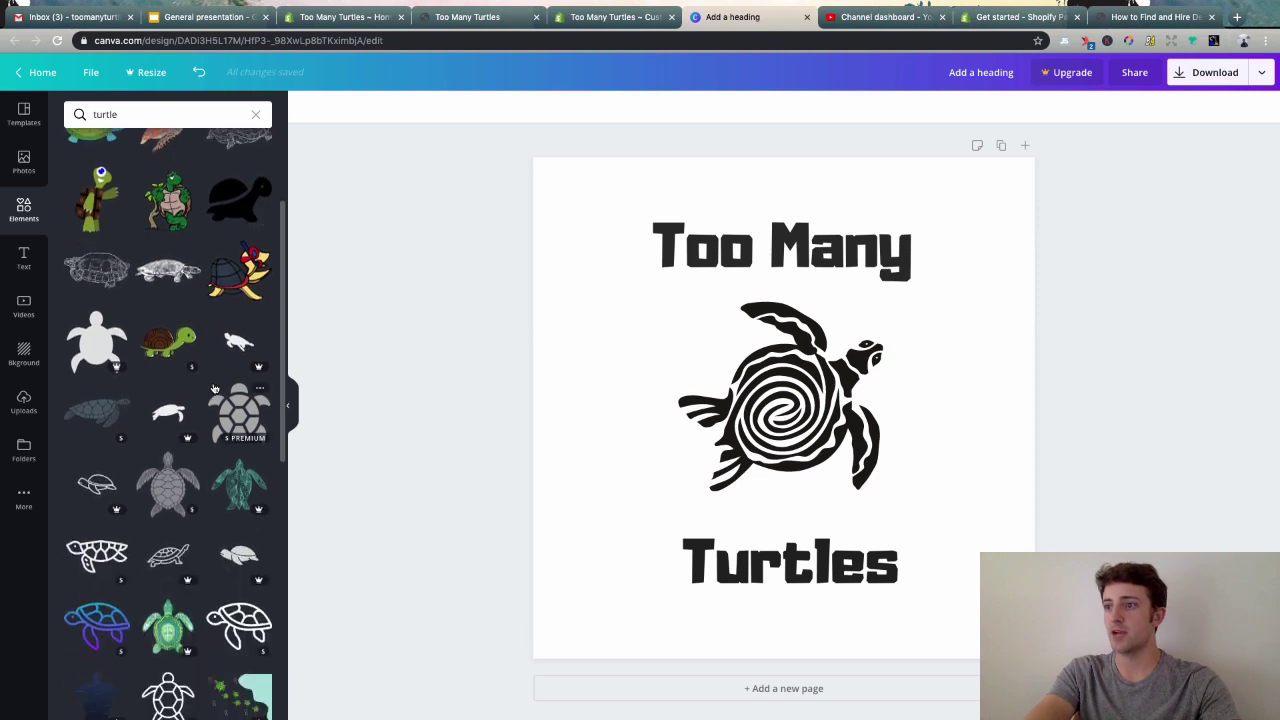
scroll(213, 388, "down", 1)
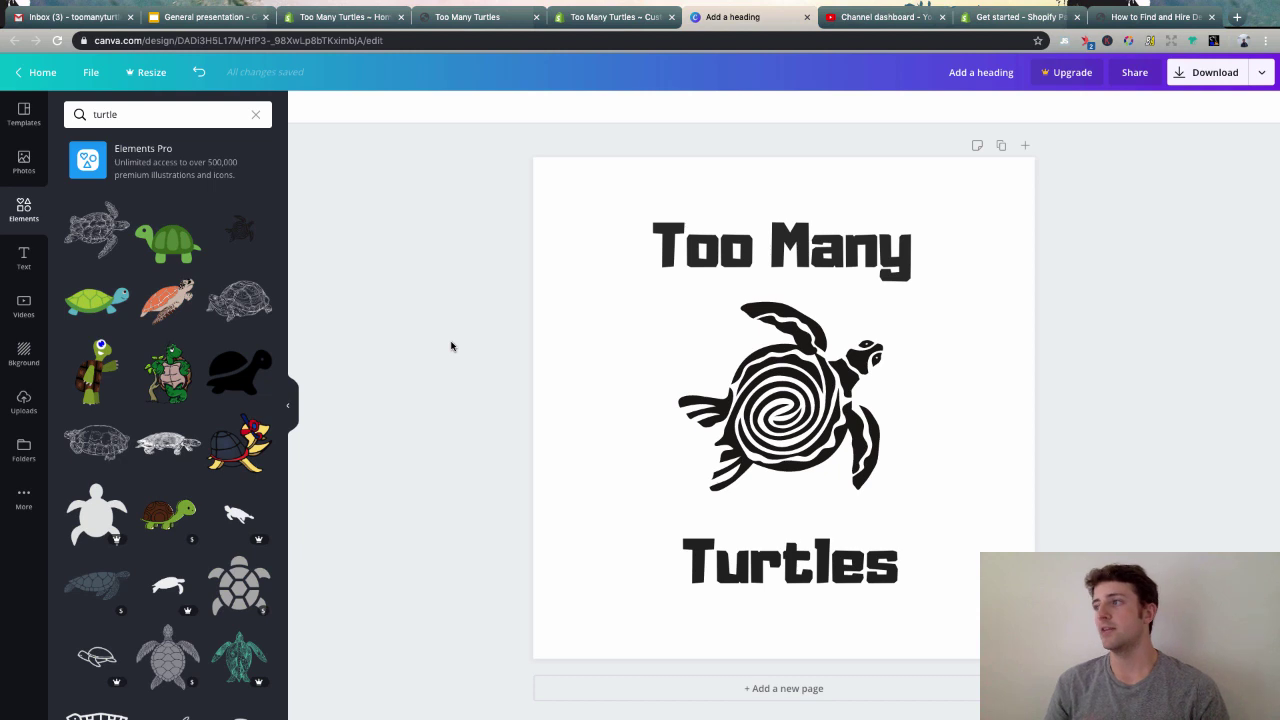
- Try dark grey on the 'Too Many' heading, then set it back to black
left_click(645, 248)
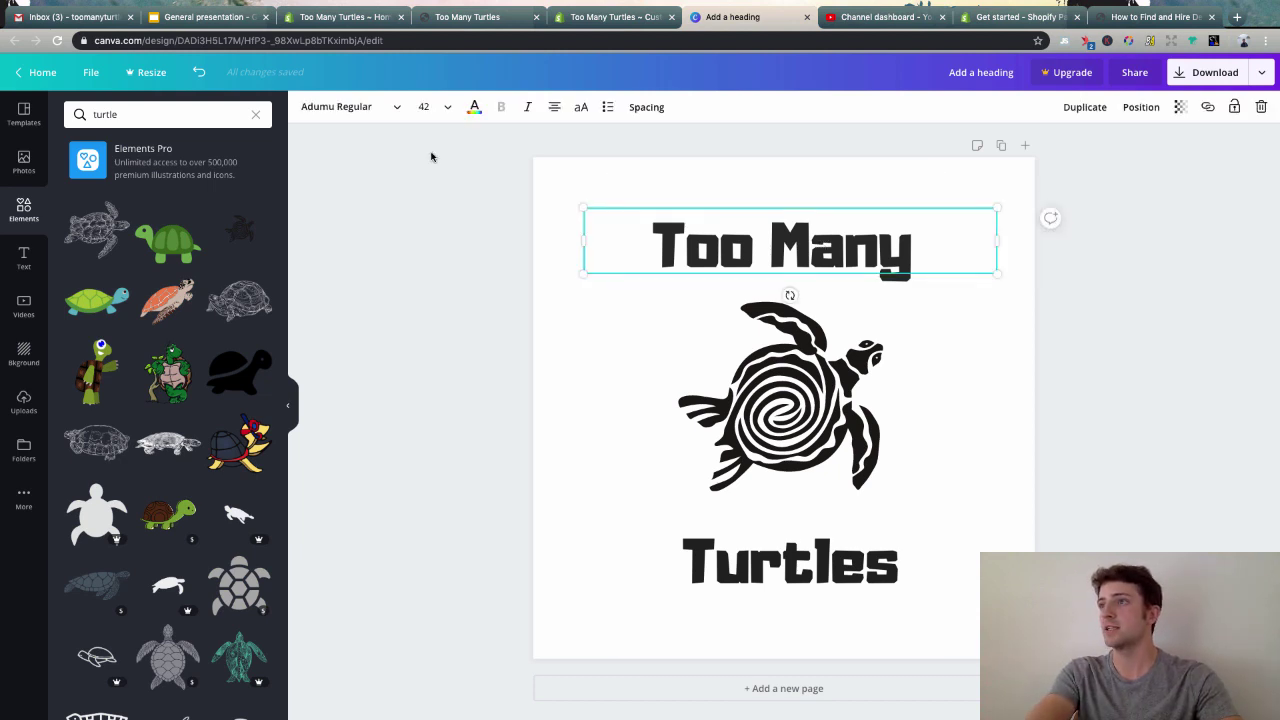
left_click(475, 104)
left_click(149, 158)
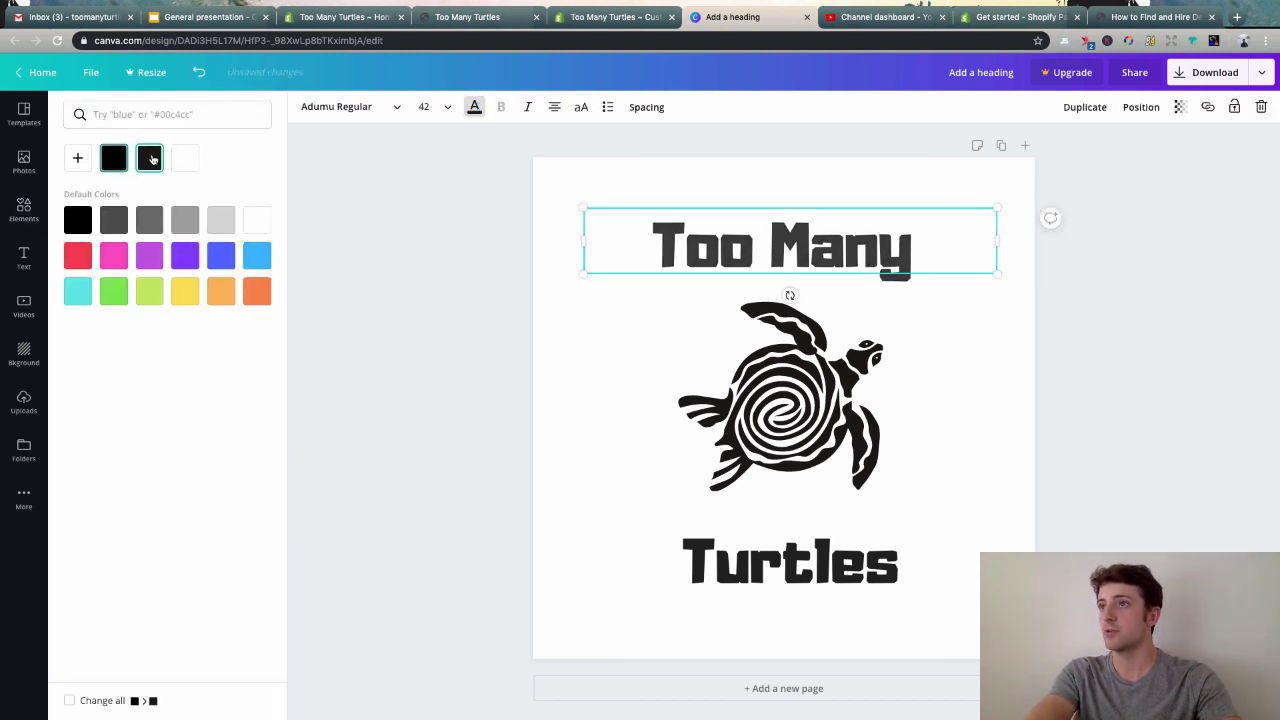
left_click(114, 160)
left_click(775, 390)
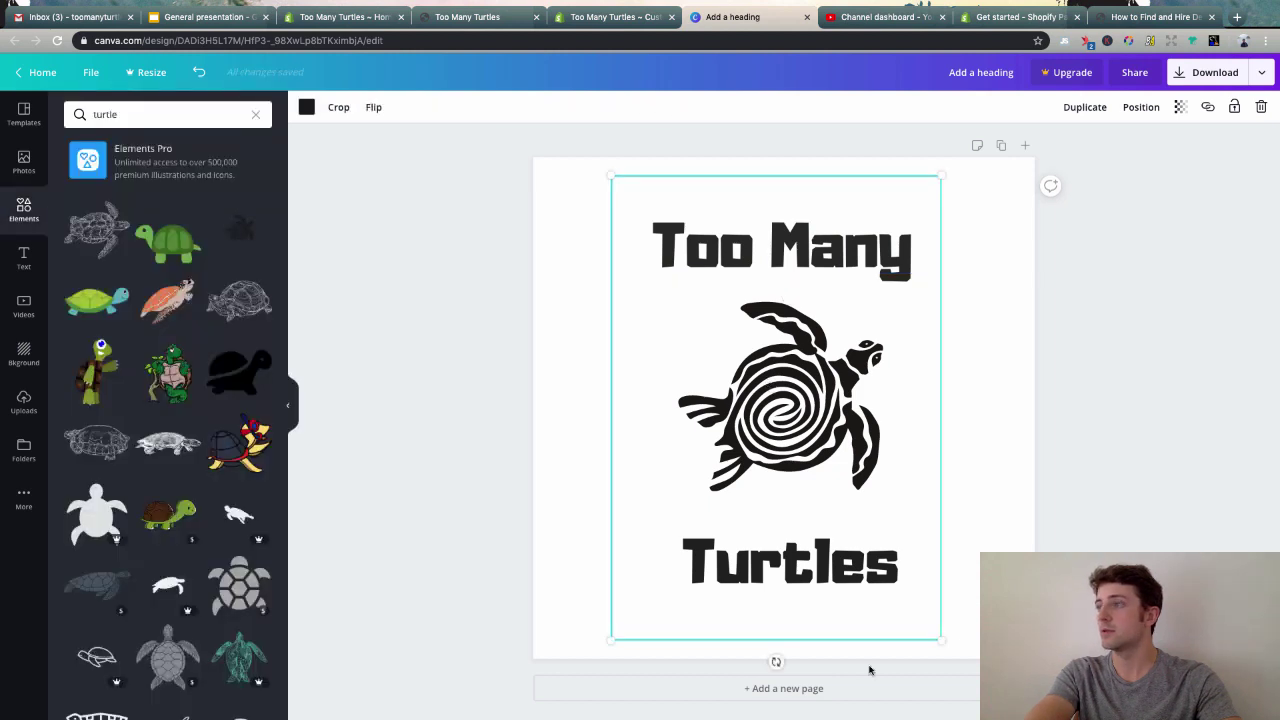
left_click(803, 557)
left_click(509, 411)
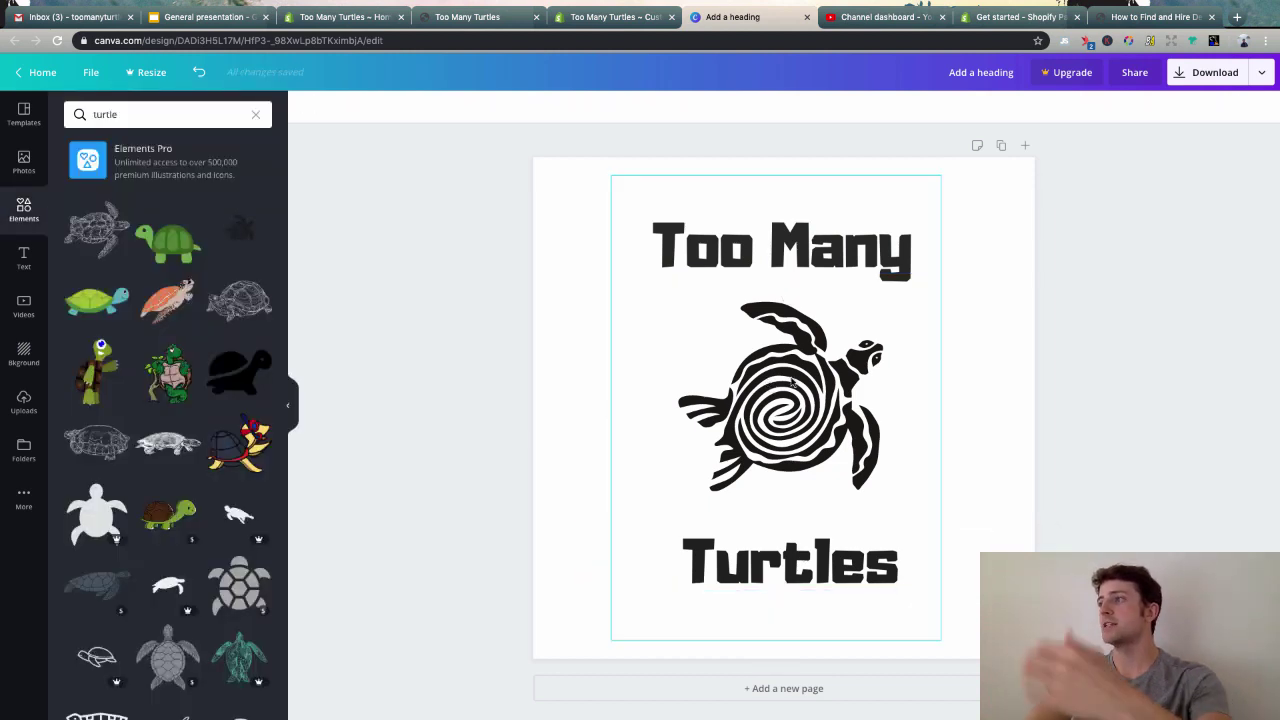
- Apply the turtle logo to the store header and widen it to 165px
left_click(480, 17)
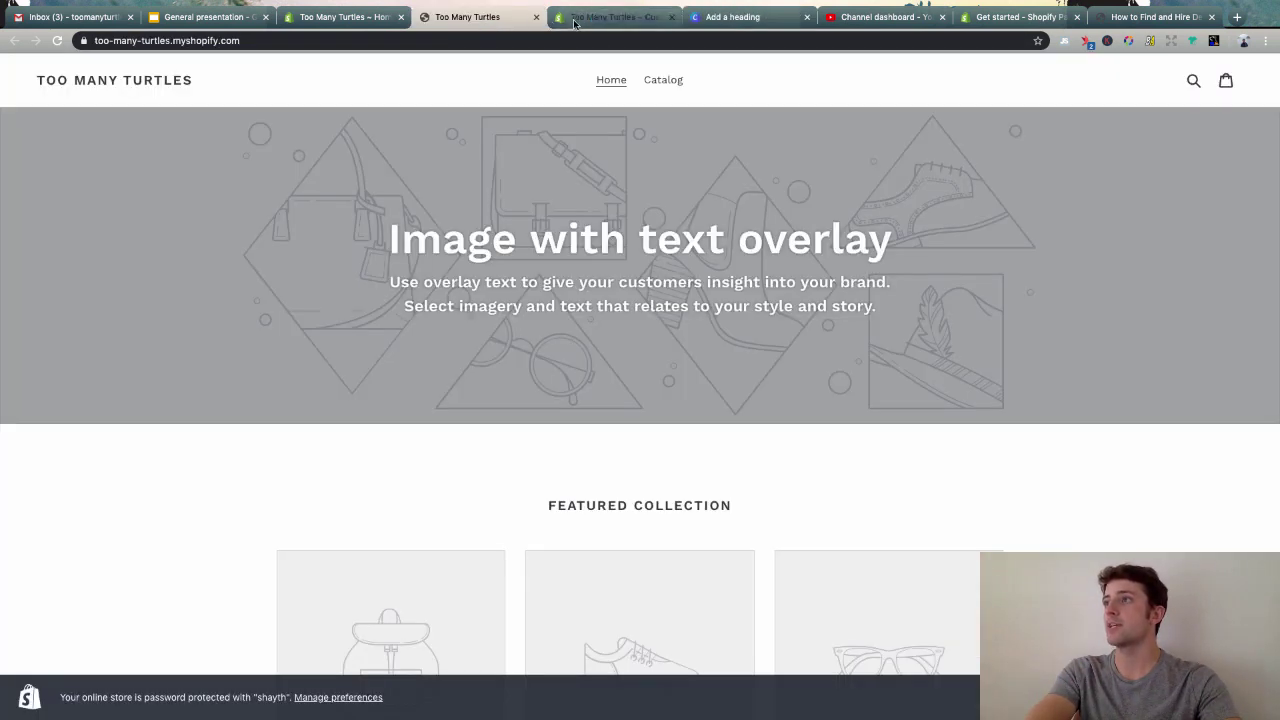
left_click(577, 20)
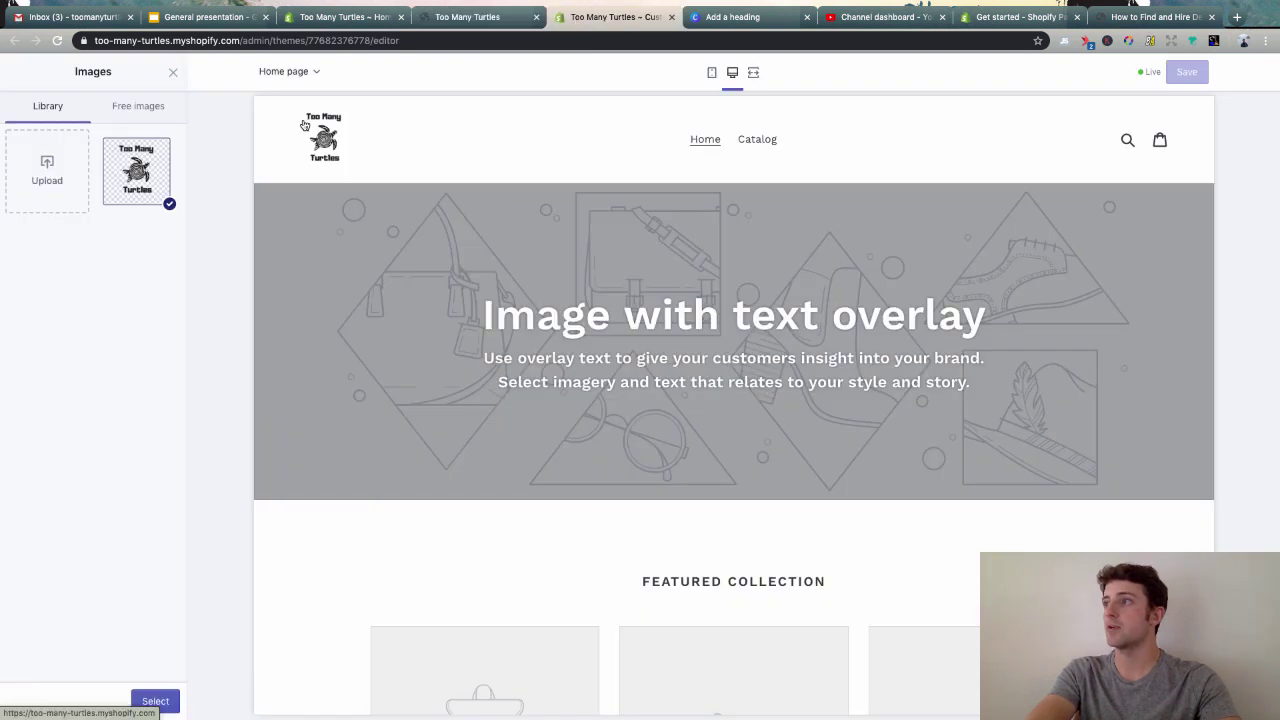
left_click(155, 700)
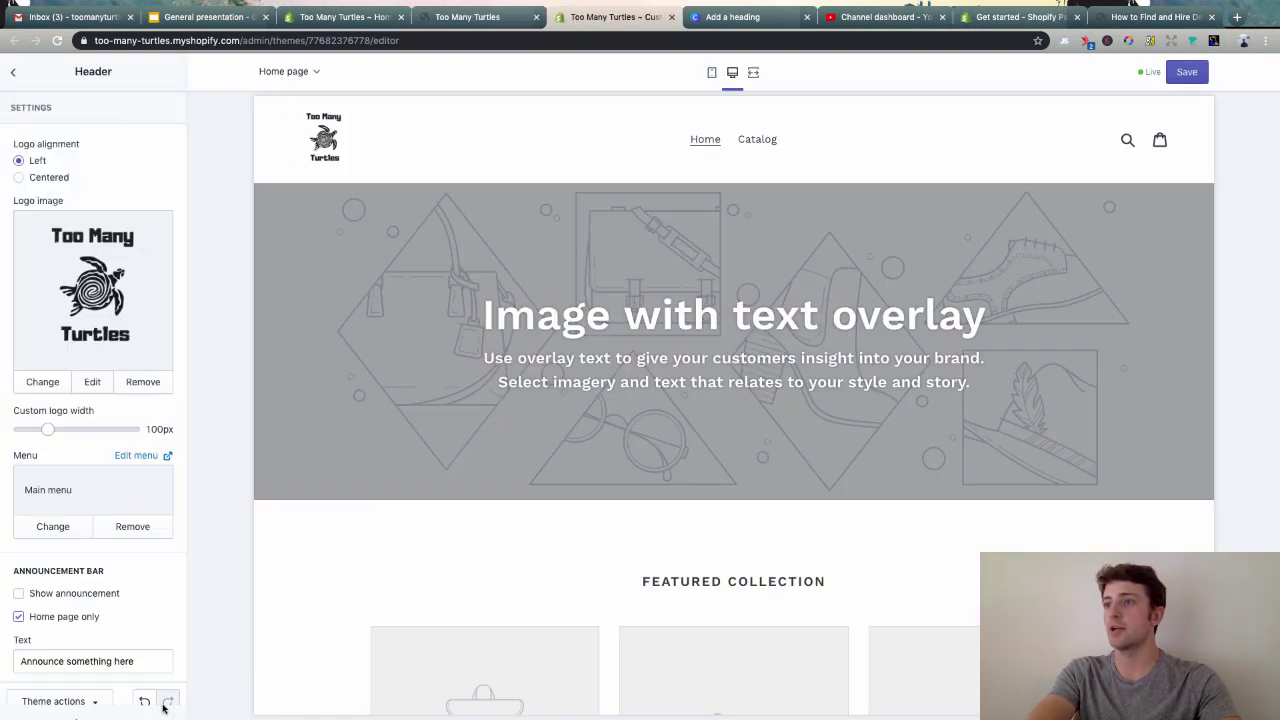
scroll(83, 460, "down", 2)
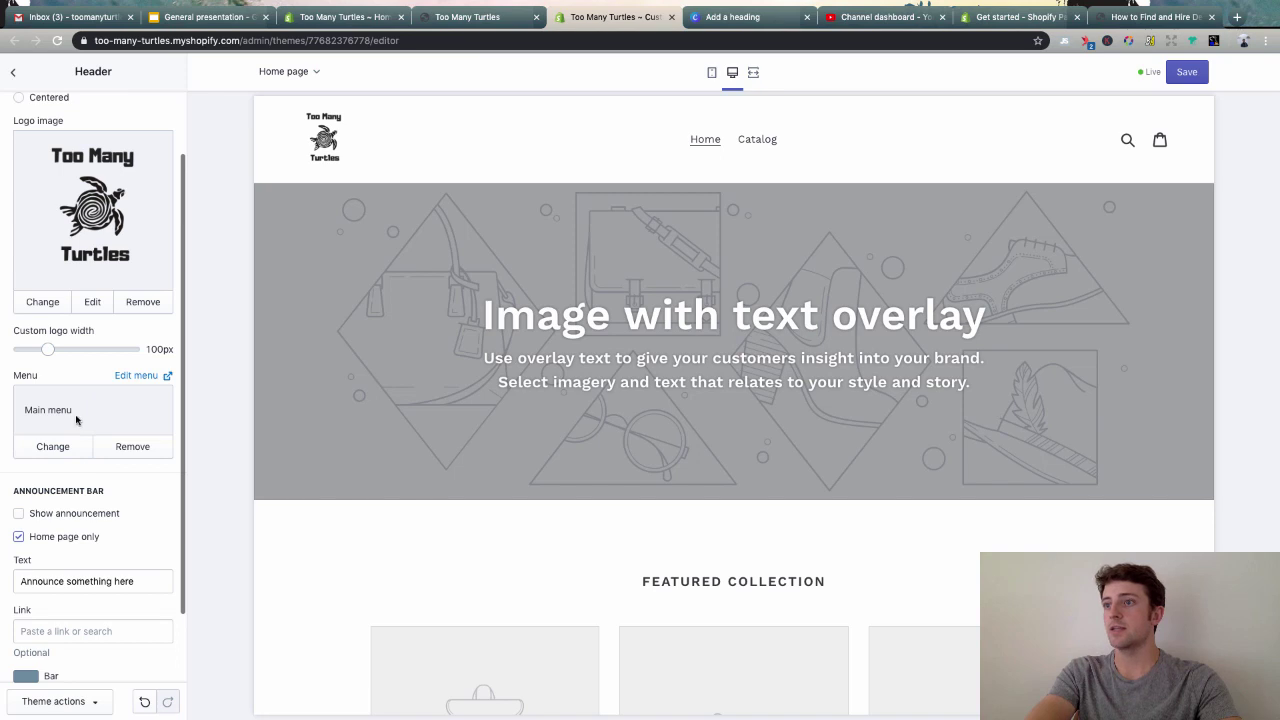
scroll(76, 420, "down", 1)
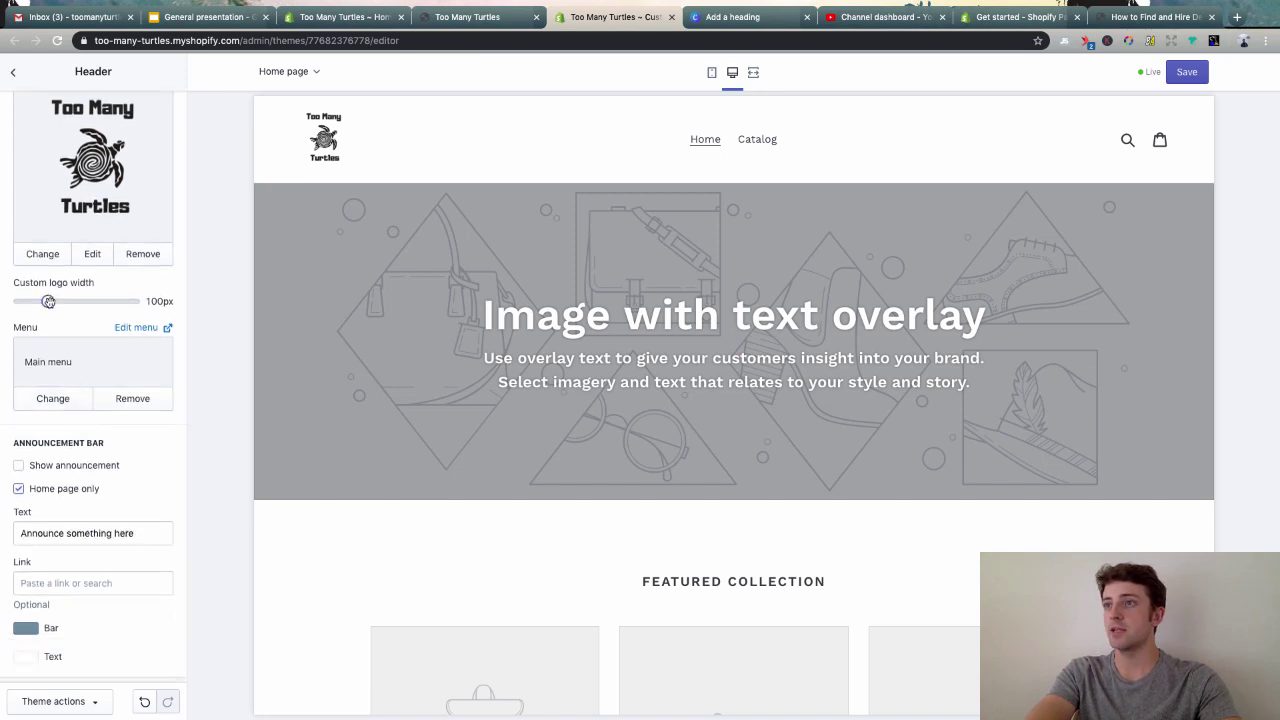
left_click_drag(48, 301, 79, 301)
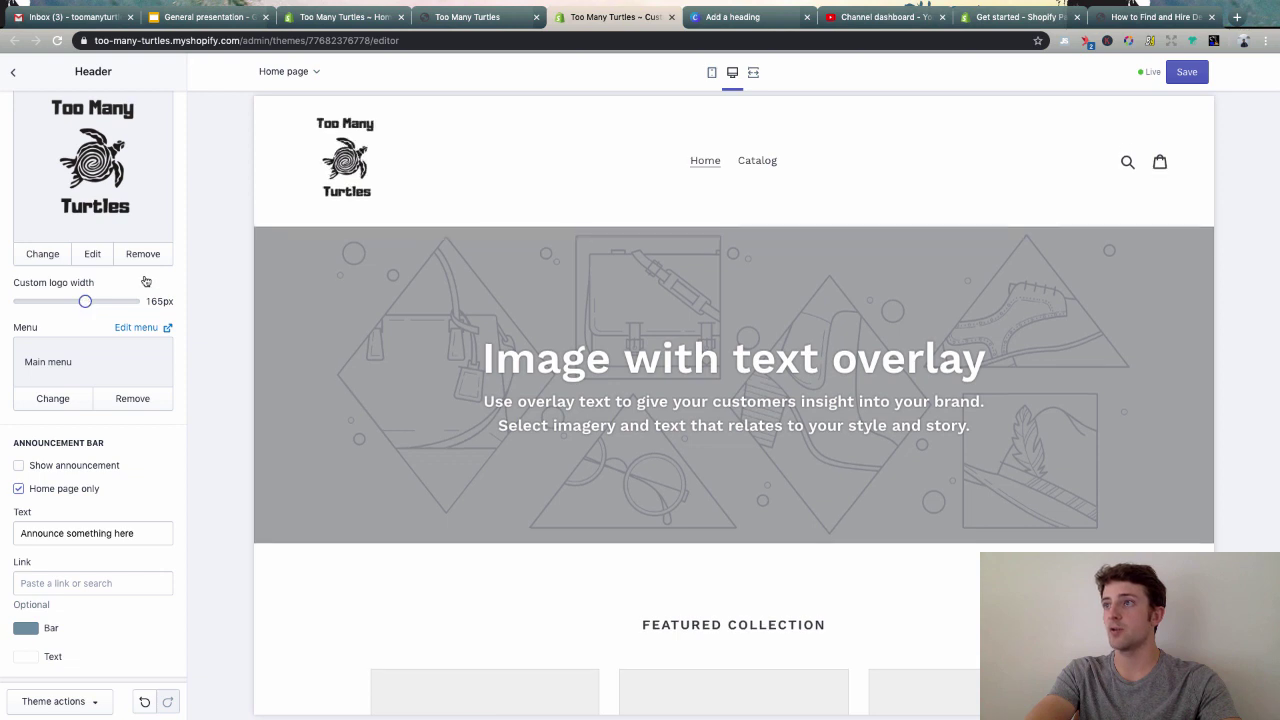
- Review the theme's social link settings, then open the Image with text overlay section
scroll(72, 345, "down", 1)
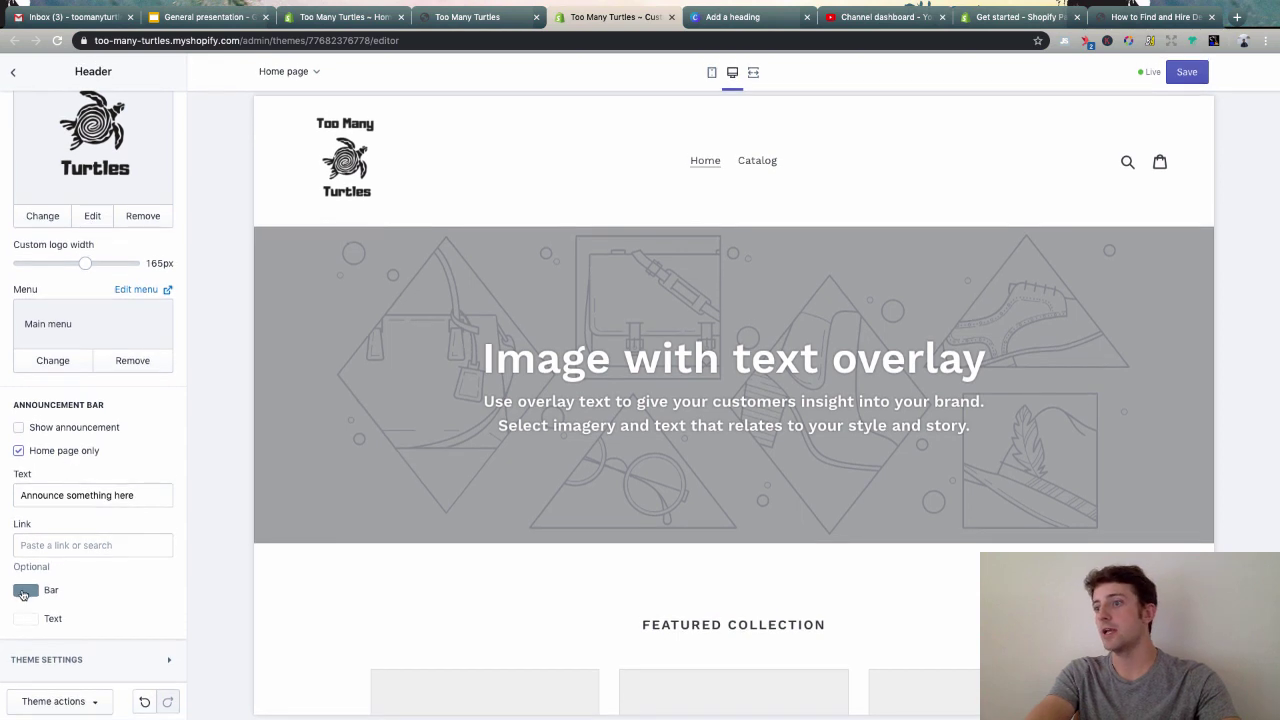
left_click(78, 668)
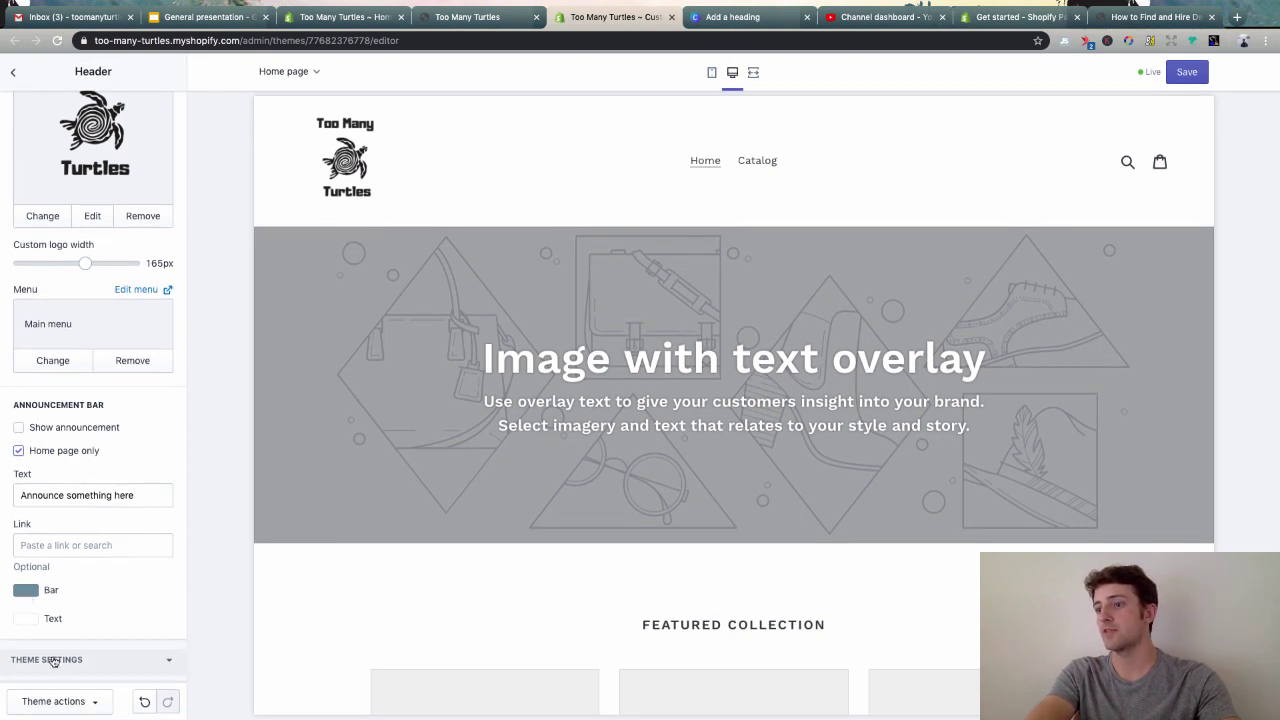
scroll(142, 549, "down", 5)
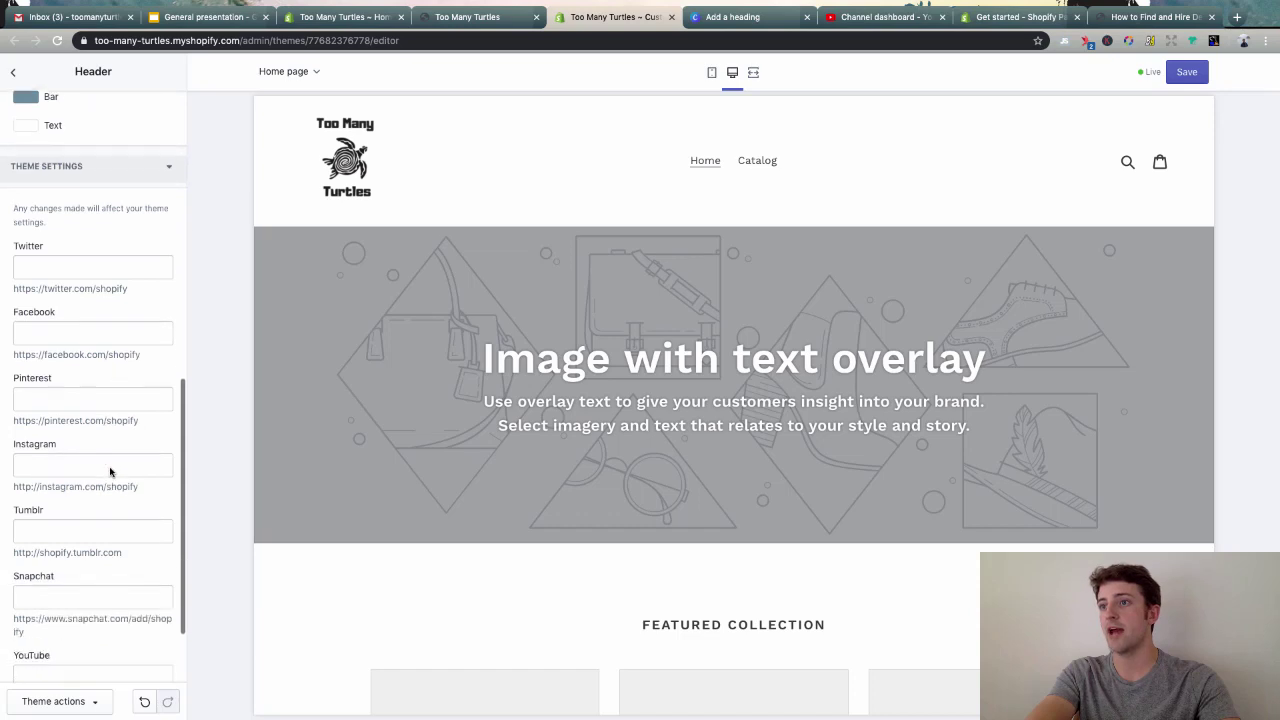
scroll(87, 366, "down", 2)
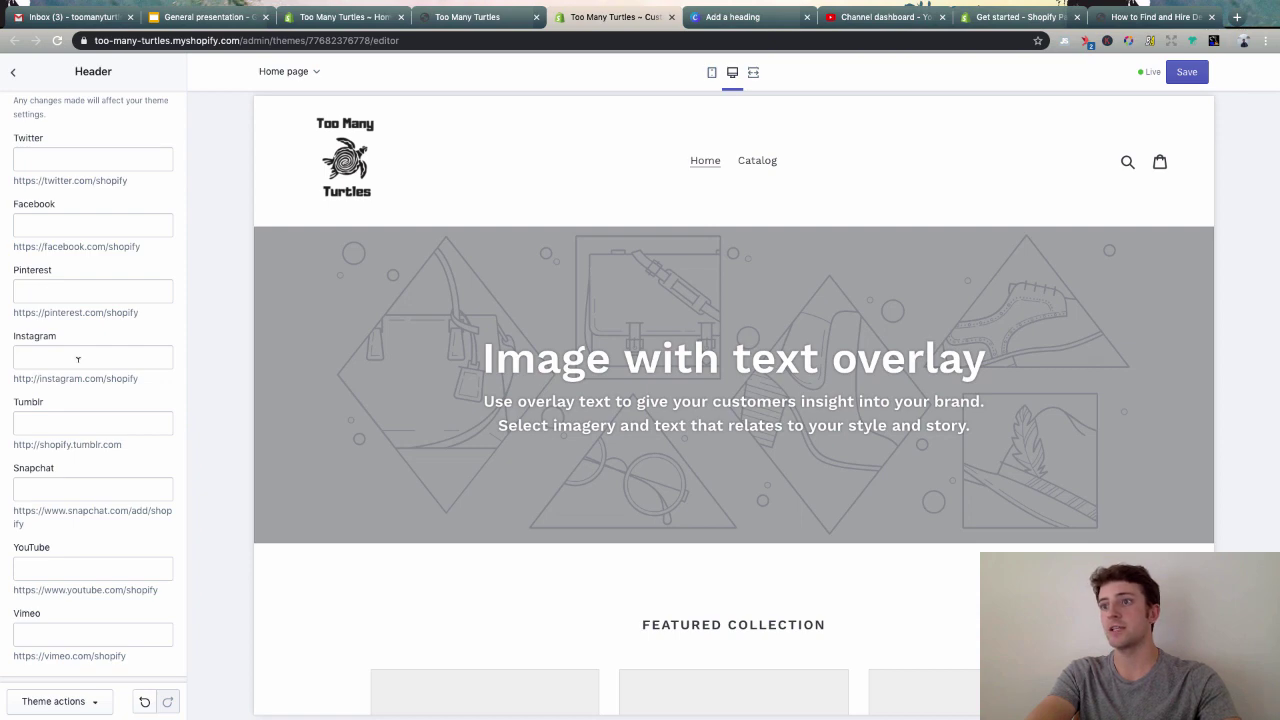
scroll(78, 359, "up", 7)
left_click(14, 76)
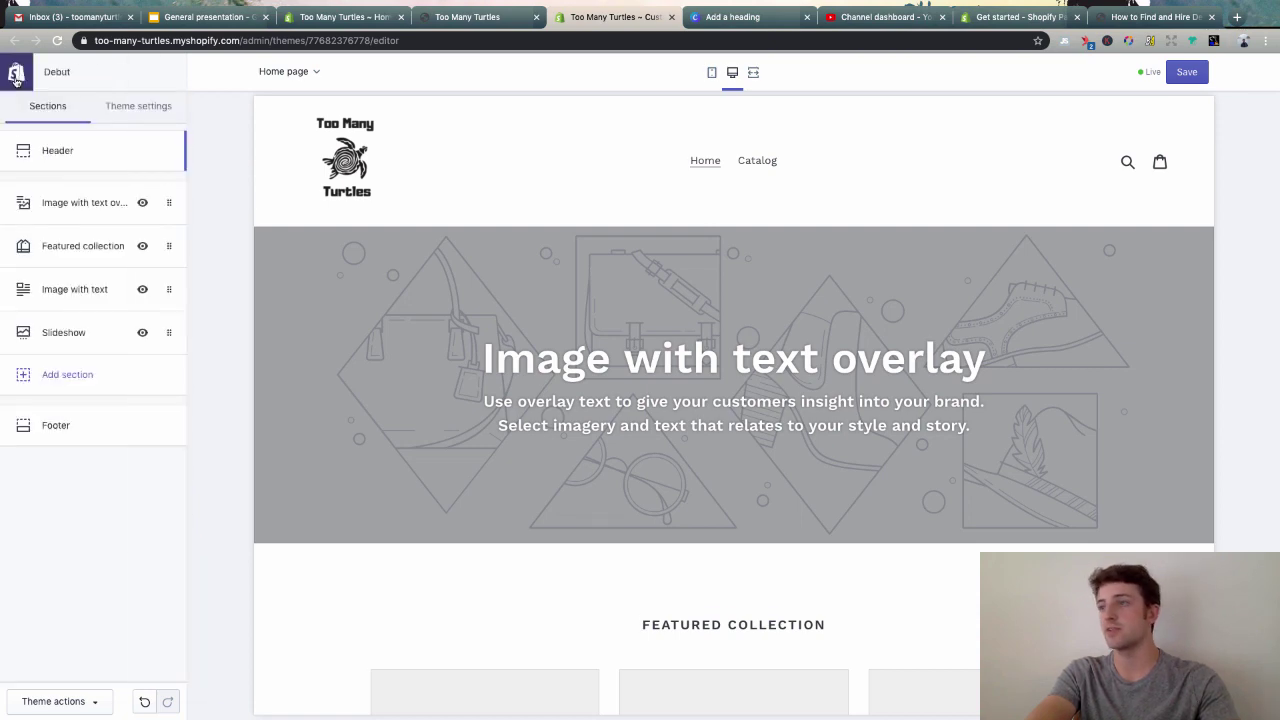
left_click(88, 203)
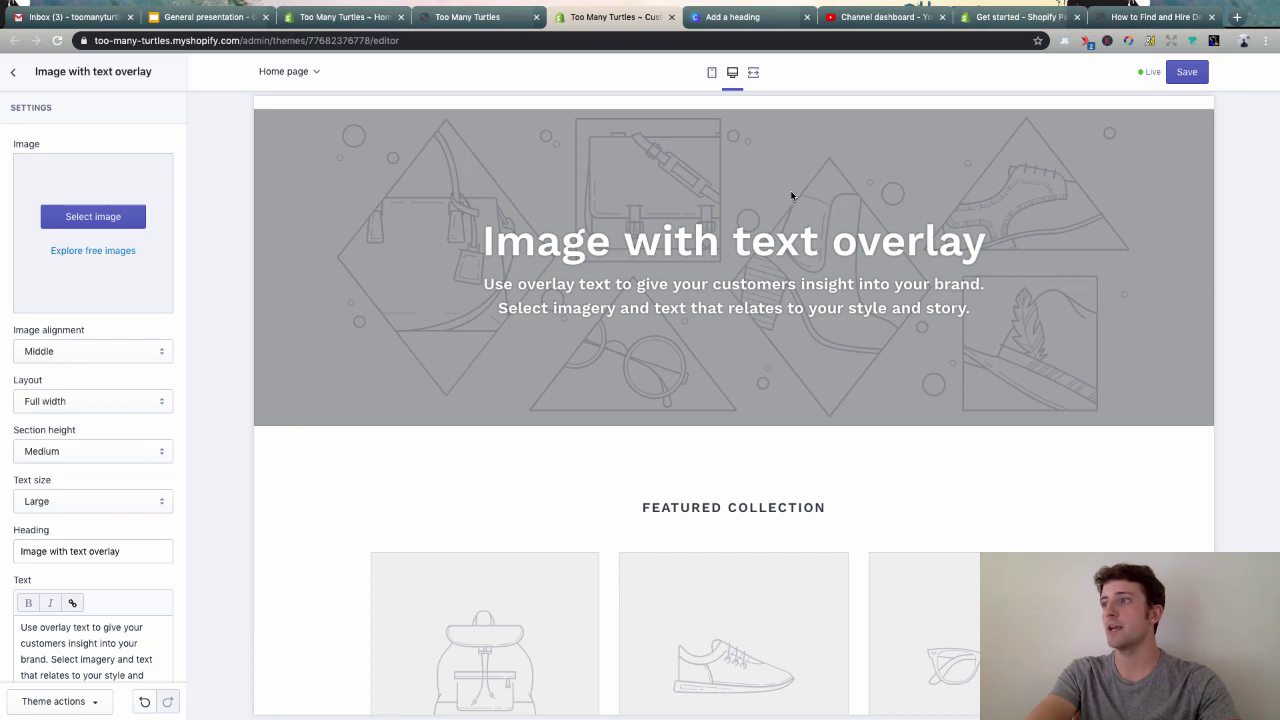
left_click(1138, 13)
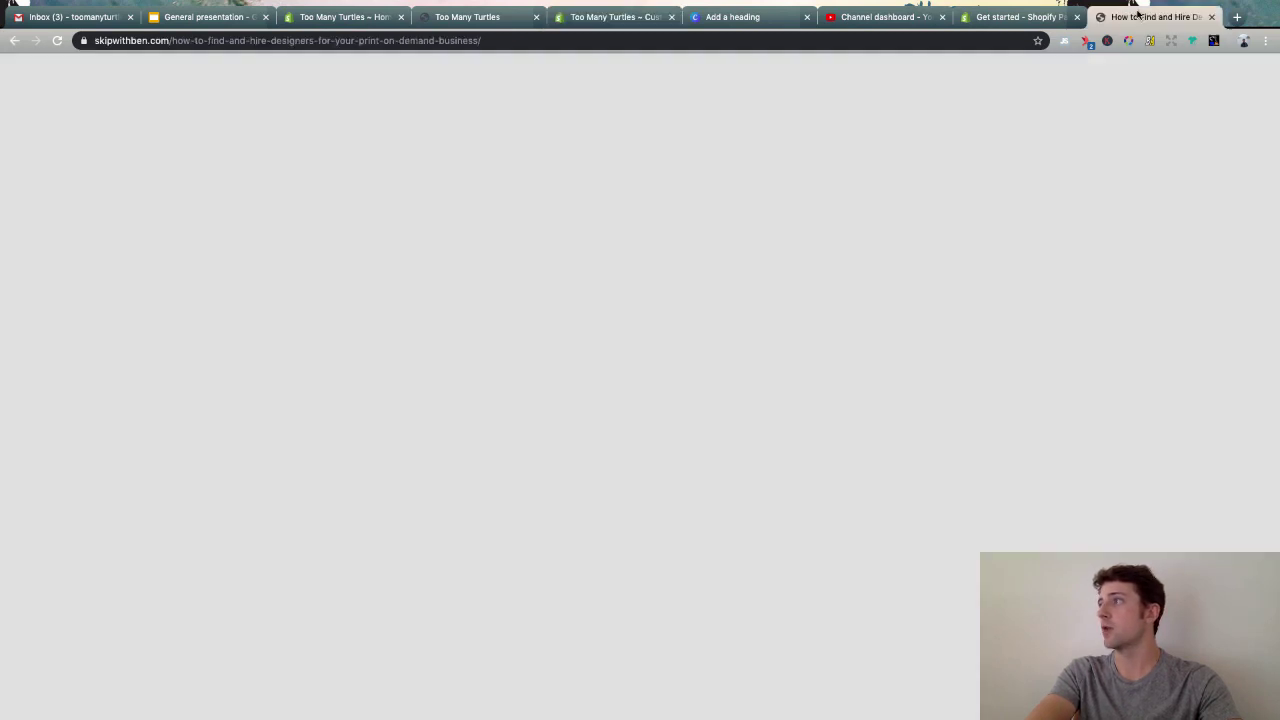
- Go to Unsplash and search for turtle photos
left_click(905, 40)
type("unsplash")
key("Return")
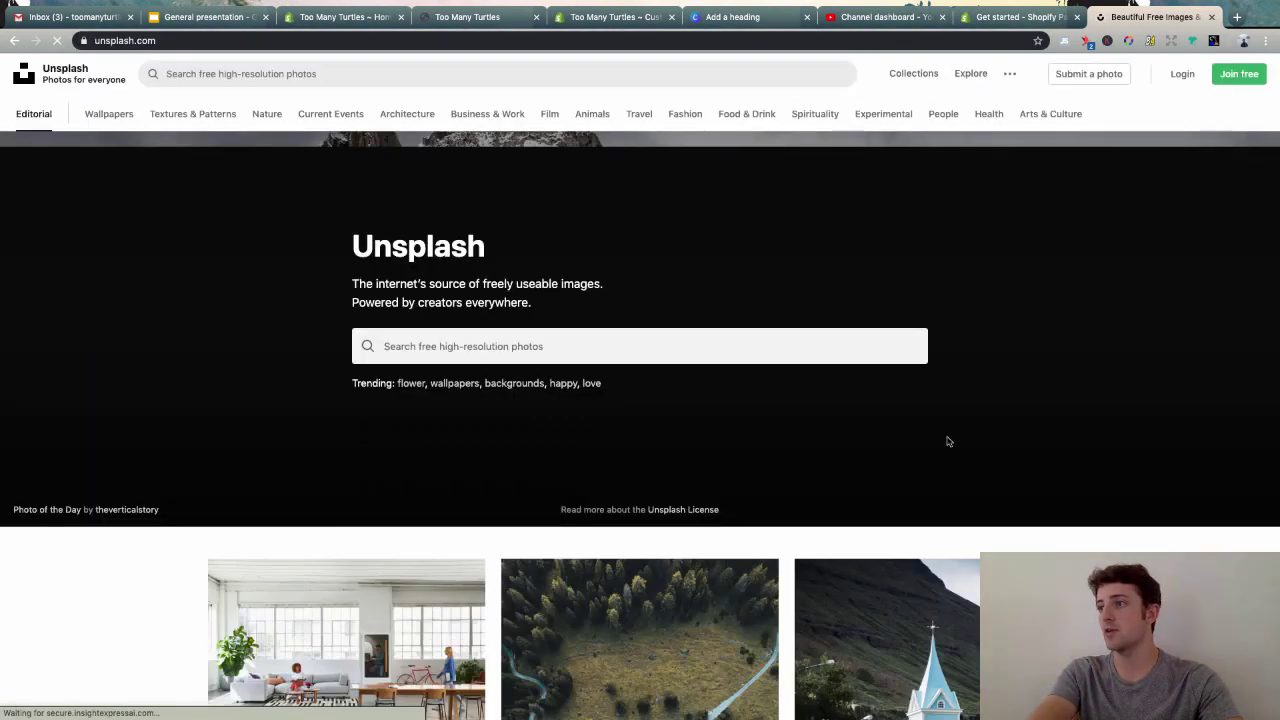
left_click(530, 346)
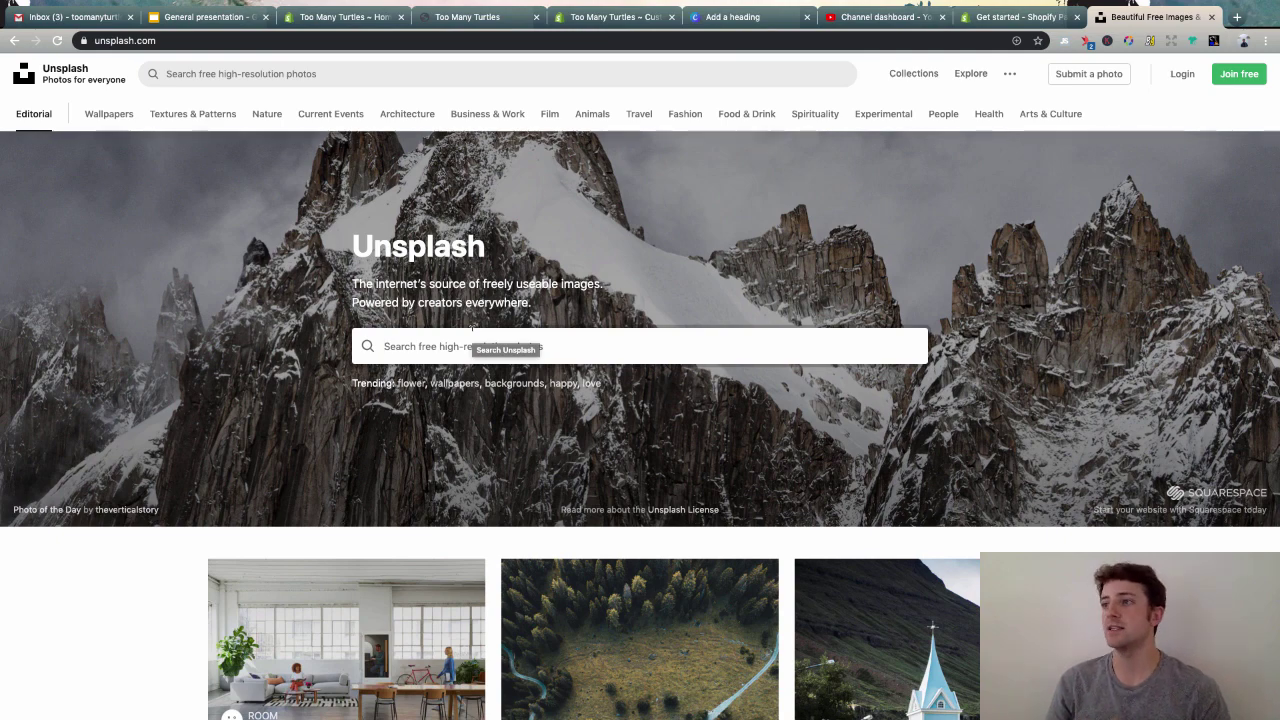
type("tur")
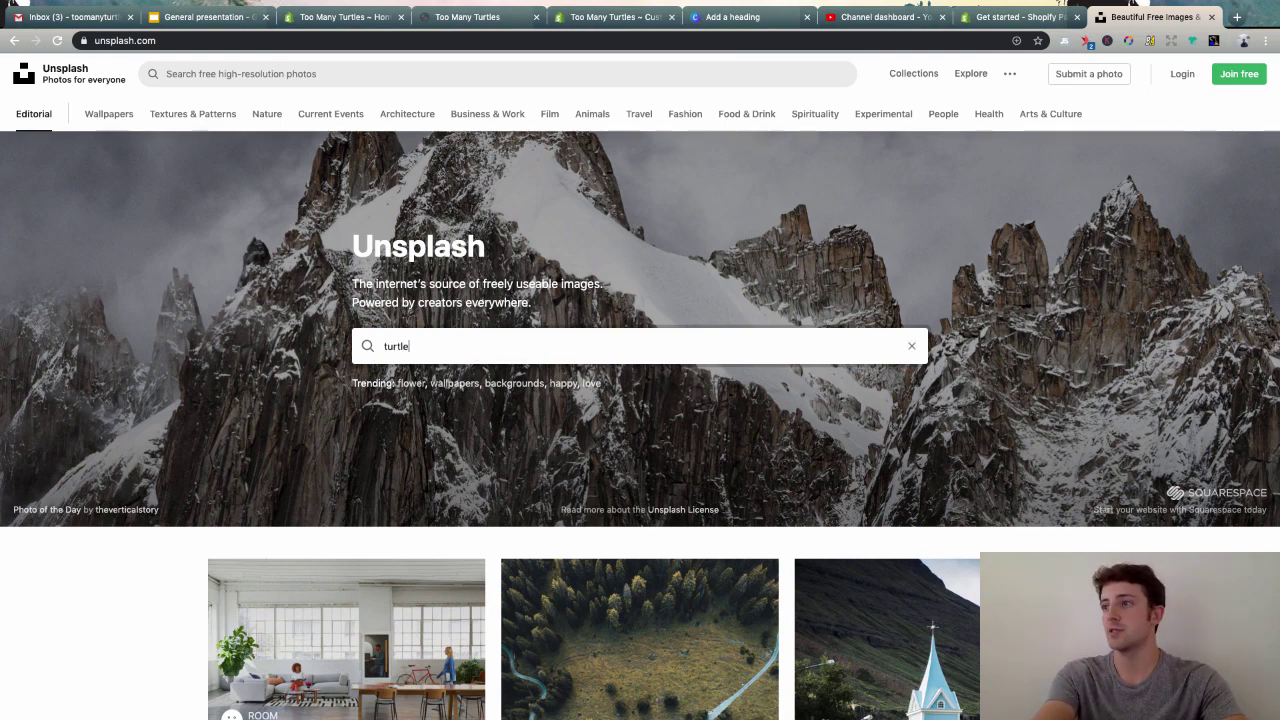
type("tle")
key("Return")
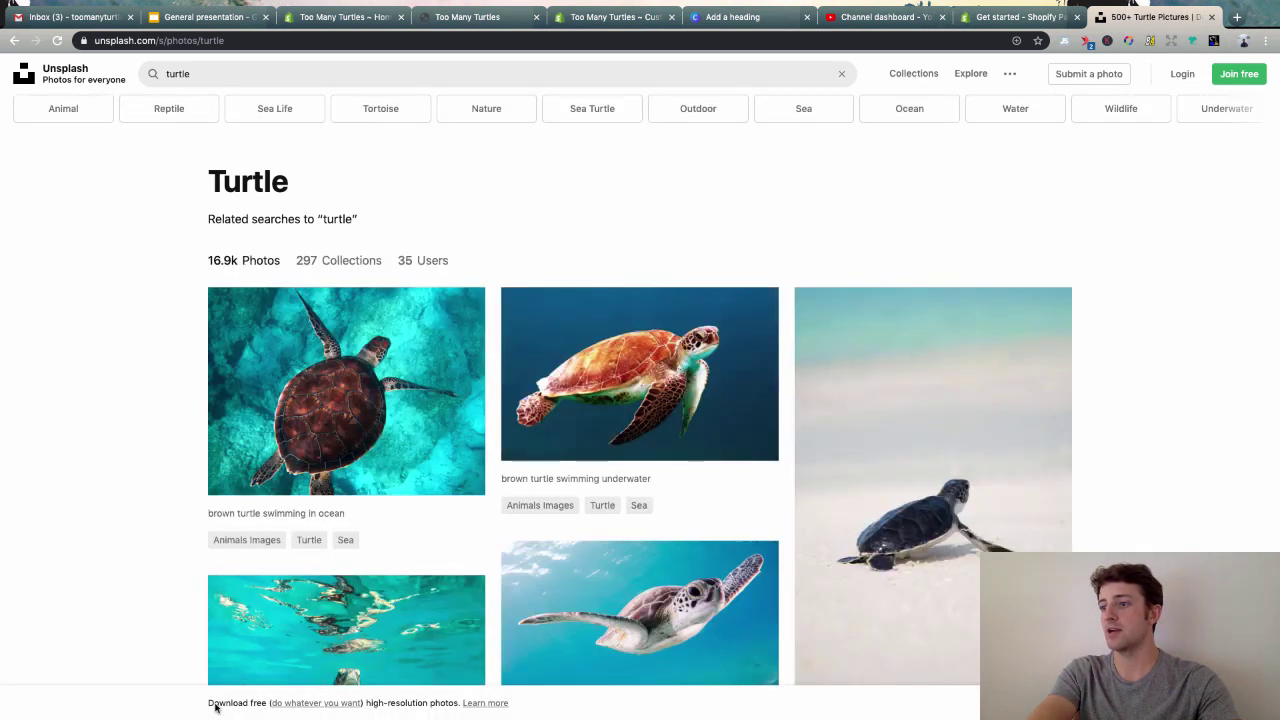
- Read the Unsplash licence on commercial use and credit, then close it
left_click(304, 706, "super")
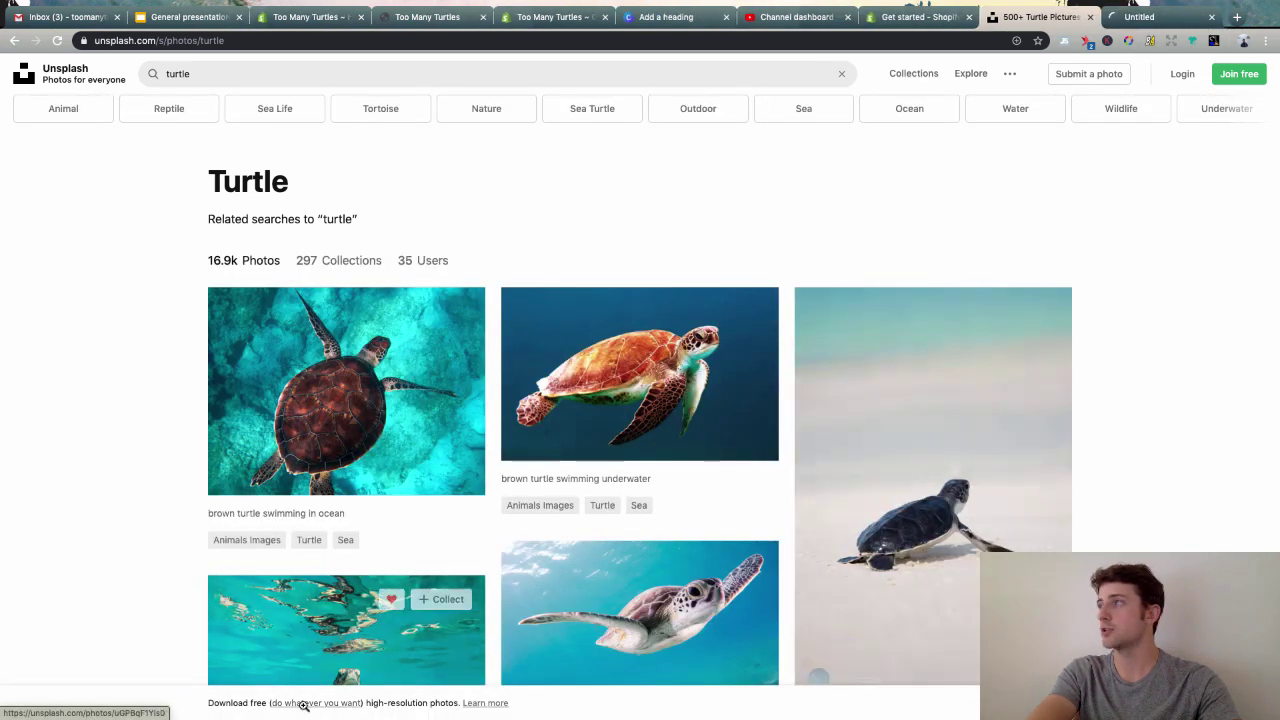
left_click(1143, 20)
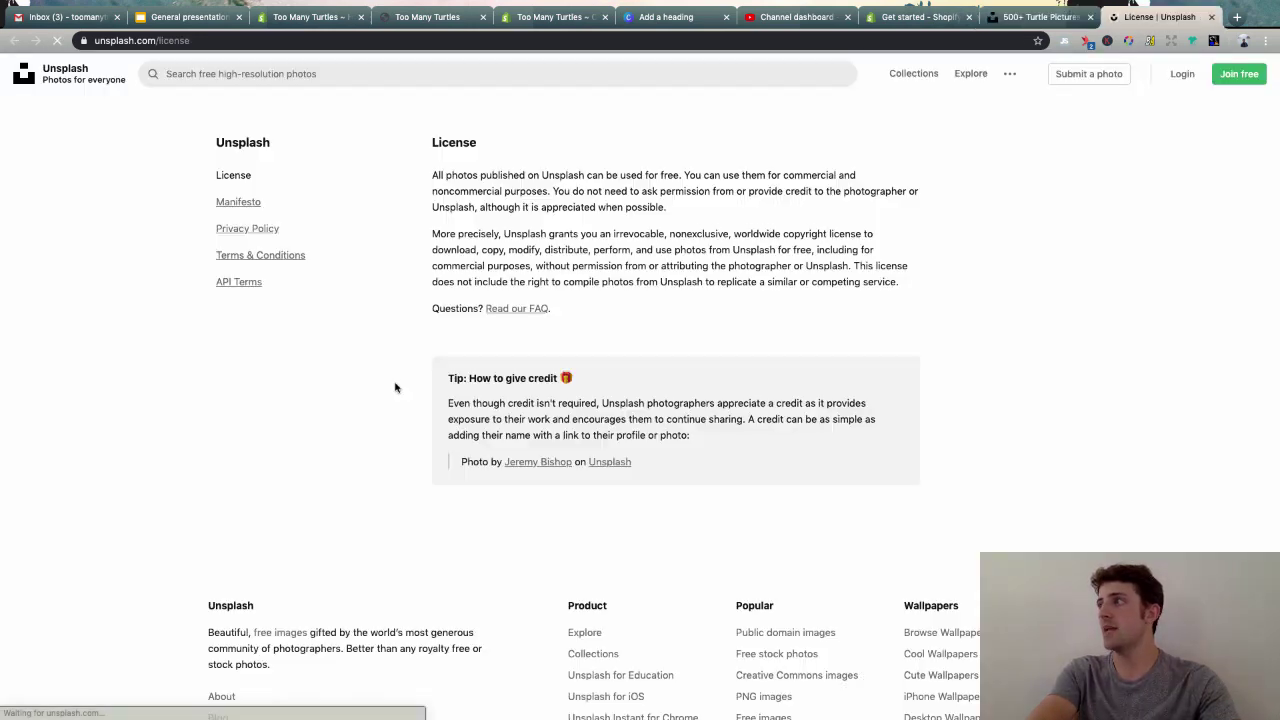
left_click_drag(444, 175, 836, 172)
left_click(599, 174)
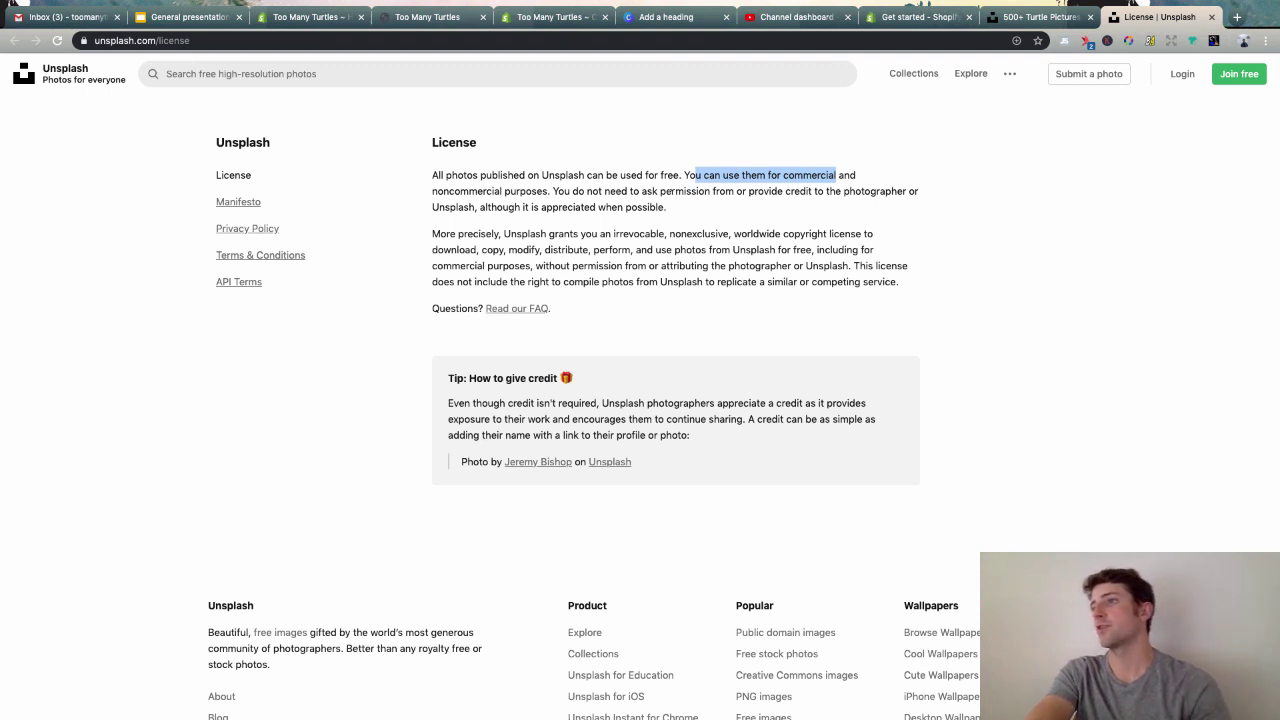
left_click_drag(457, 207, 578, 207)
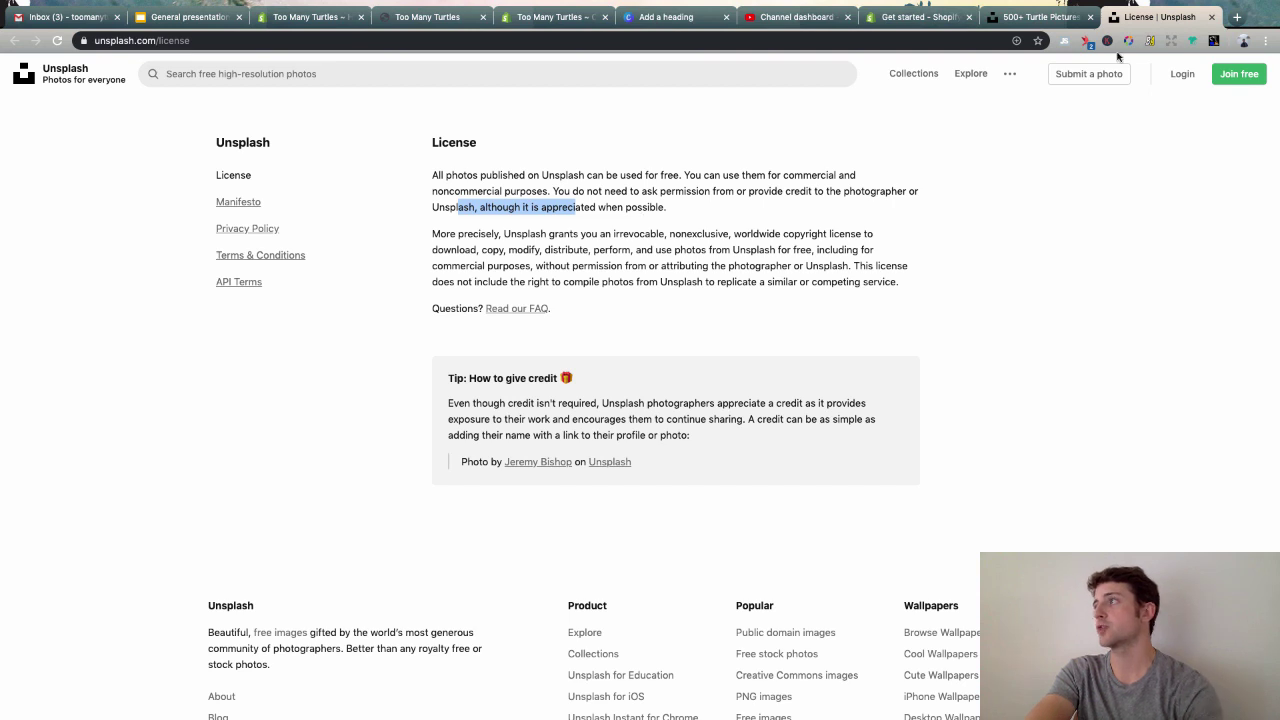
key("super+w")
- Download the close-up brown sea turtle photo, always allowing Unsplash downloads, then return to the theme editor
scroll(606, 248, "down", 3)
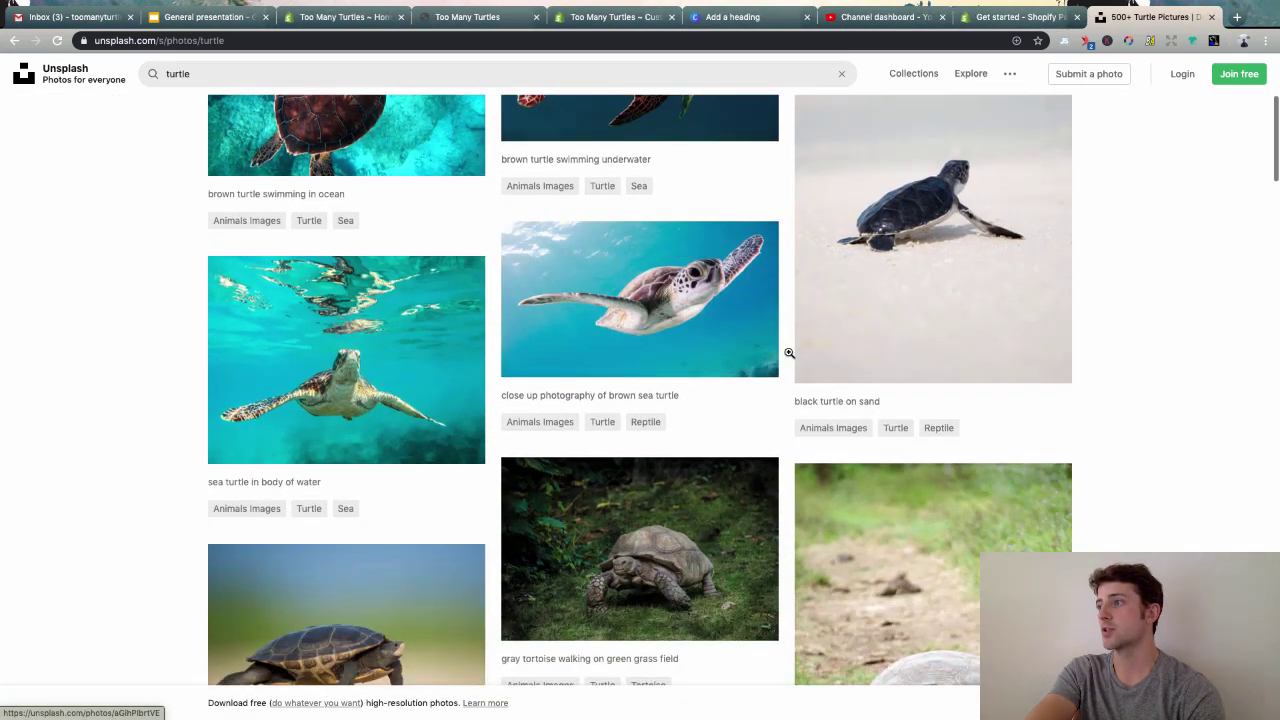
left_click(751, 353)
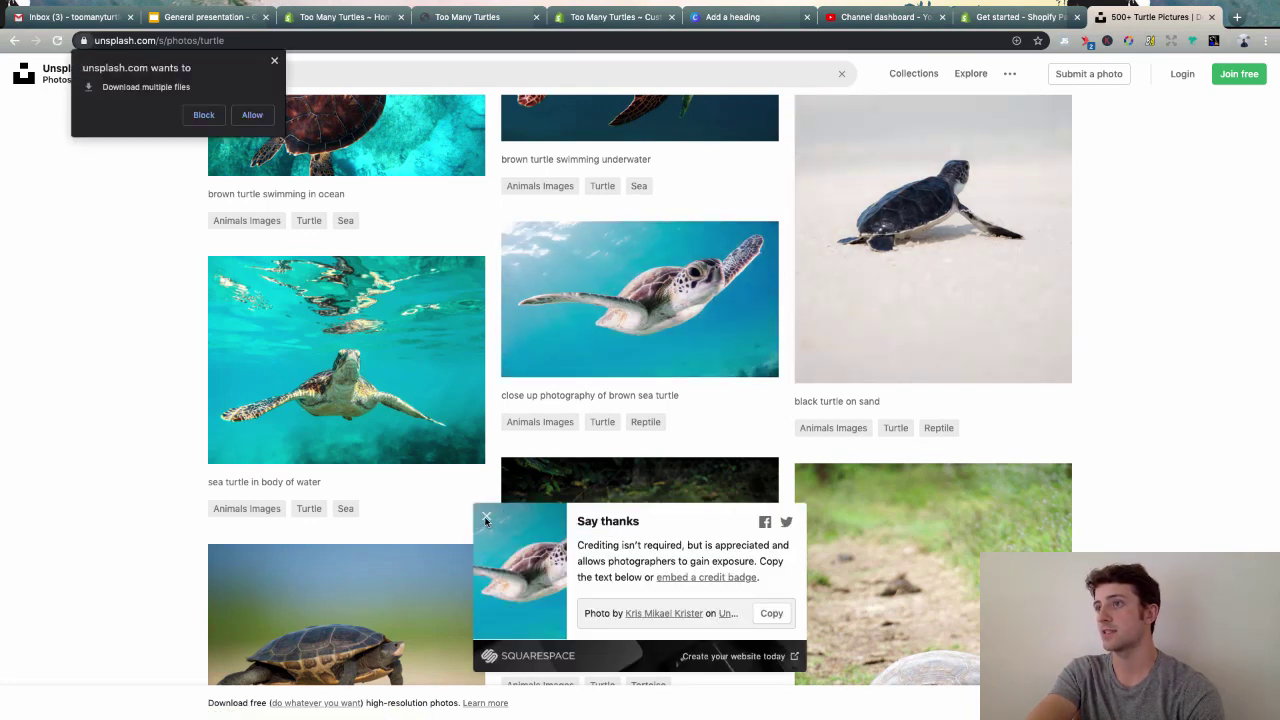
left_click(274, 60)
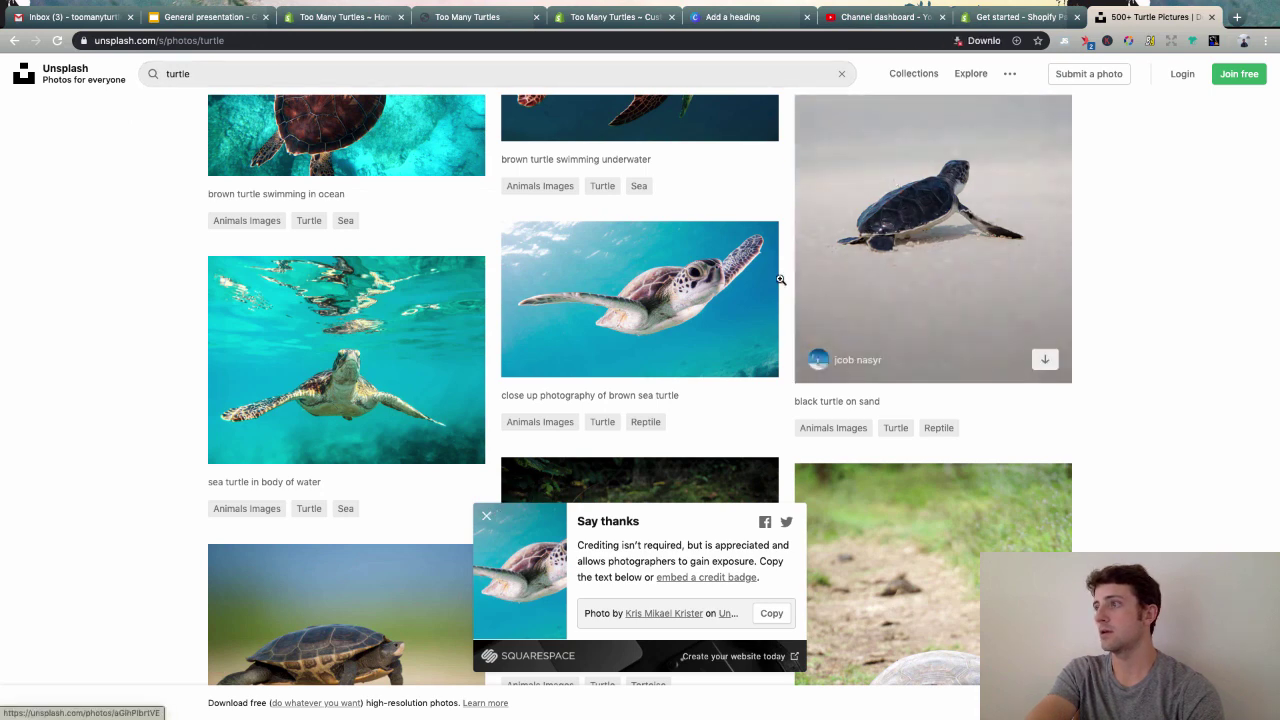
left_click(487, 515)
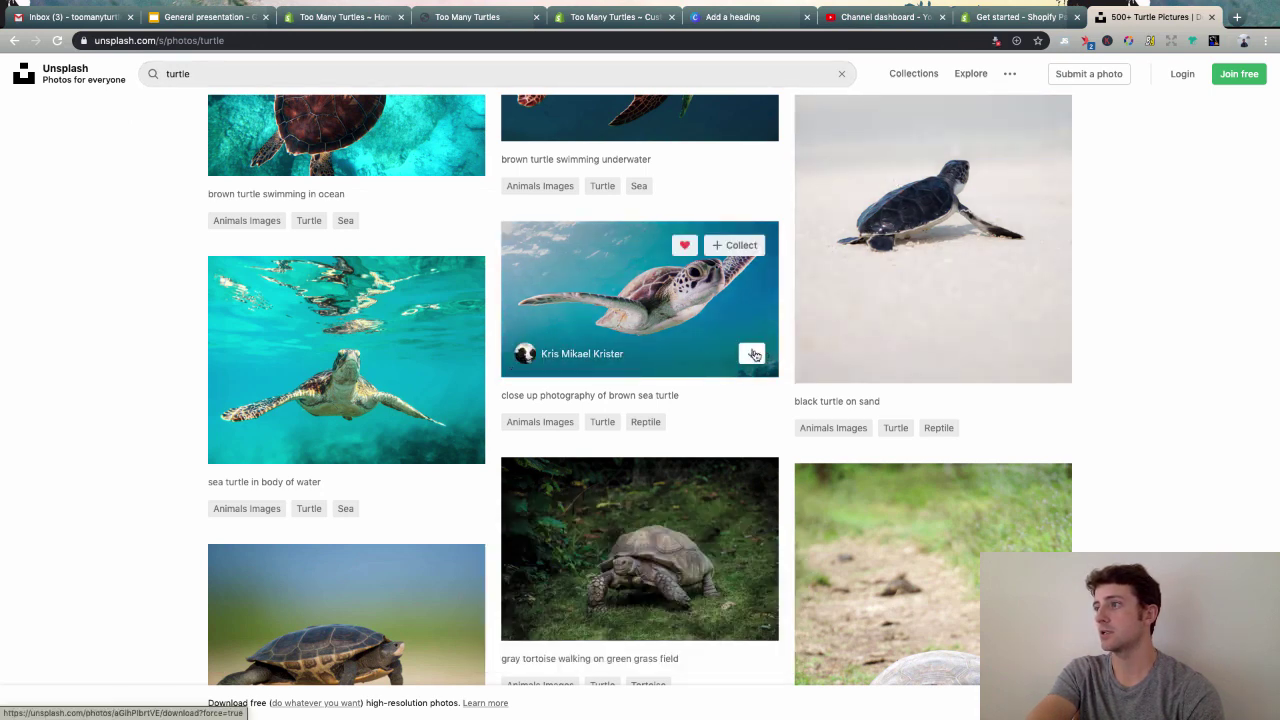
left_click(751, 353)
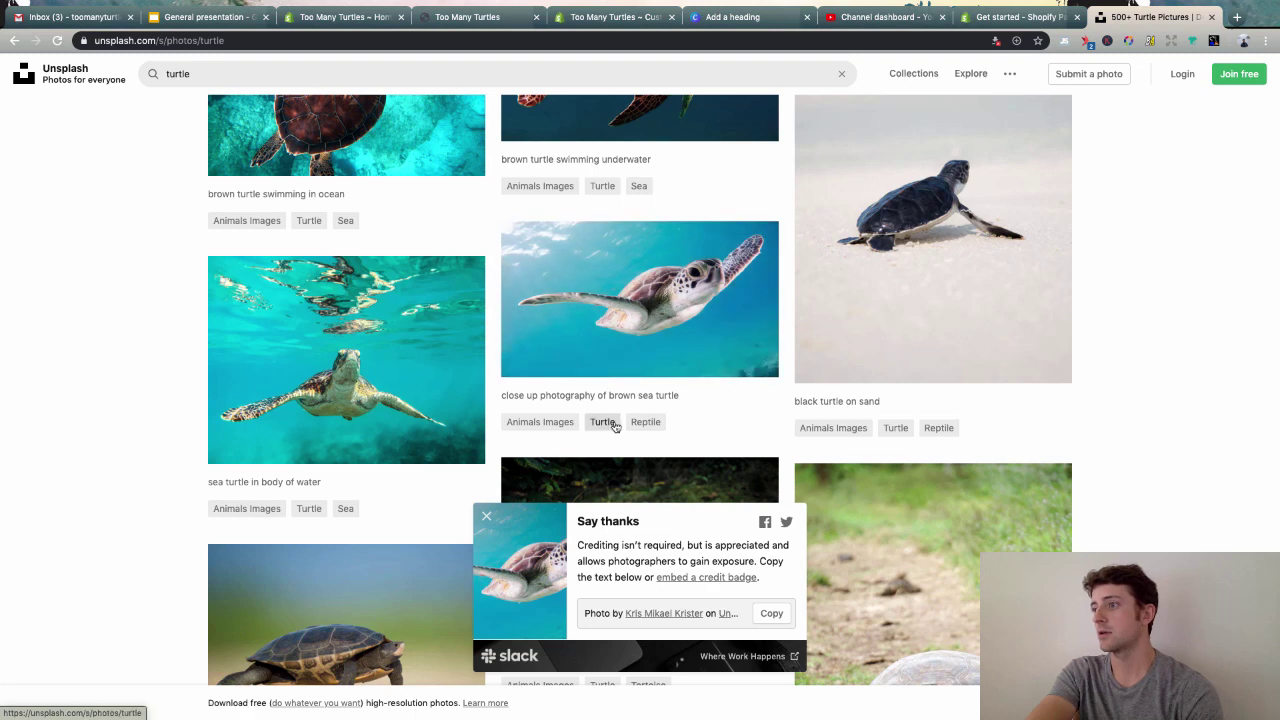
left_click(995, 41)
left_click(852, 101)
left_click(1014, 160)
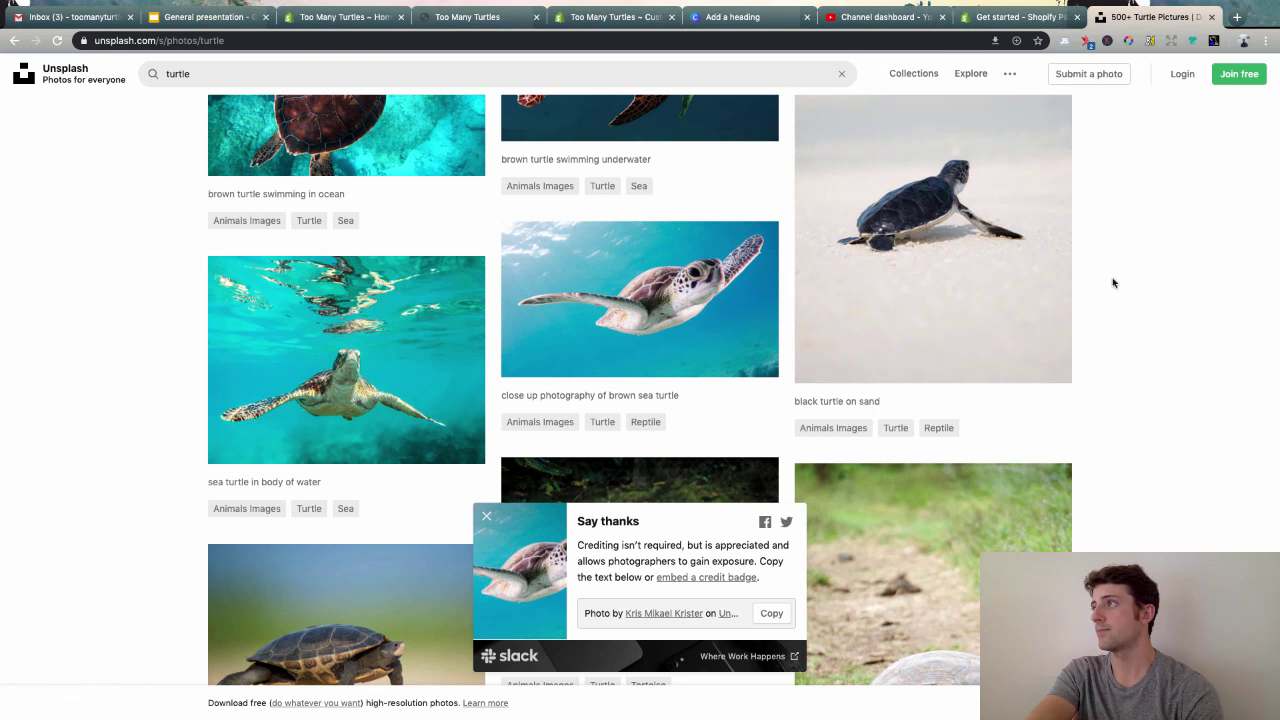
left_click(751, 352)
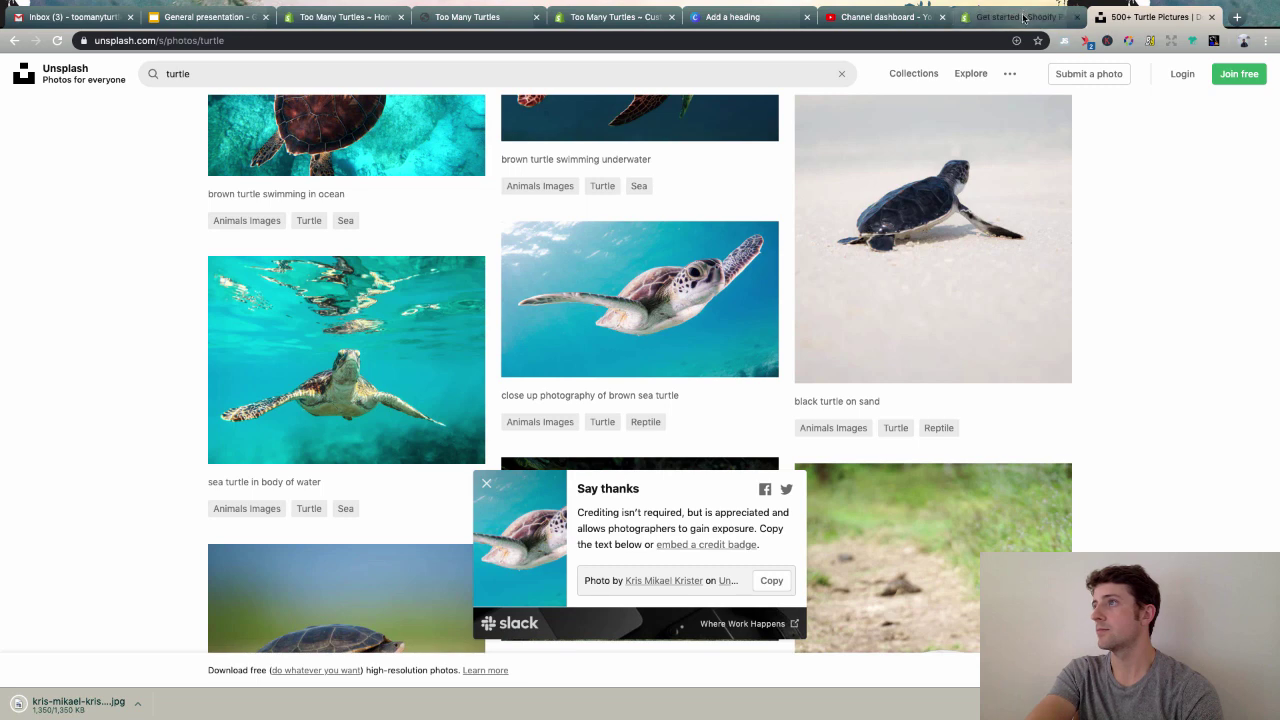
left_click(605, 17)
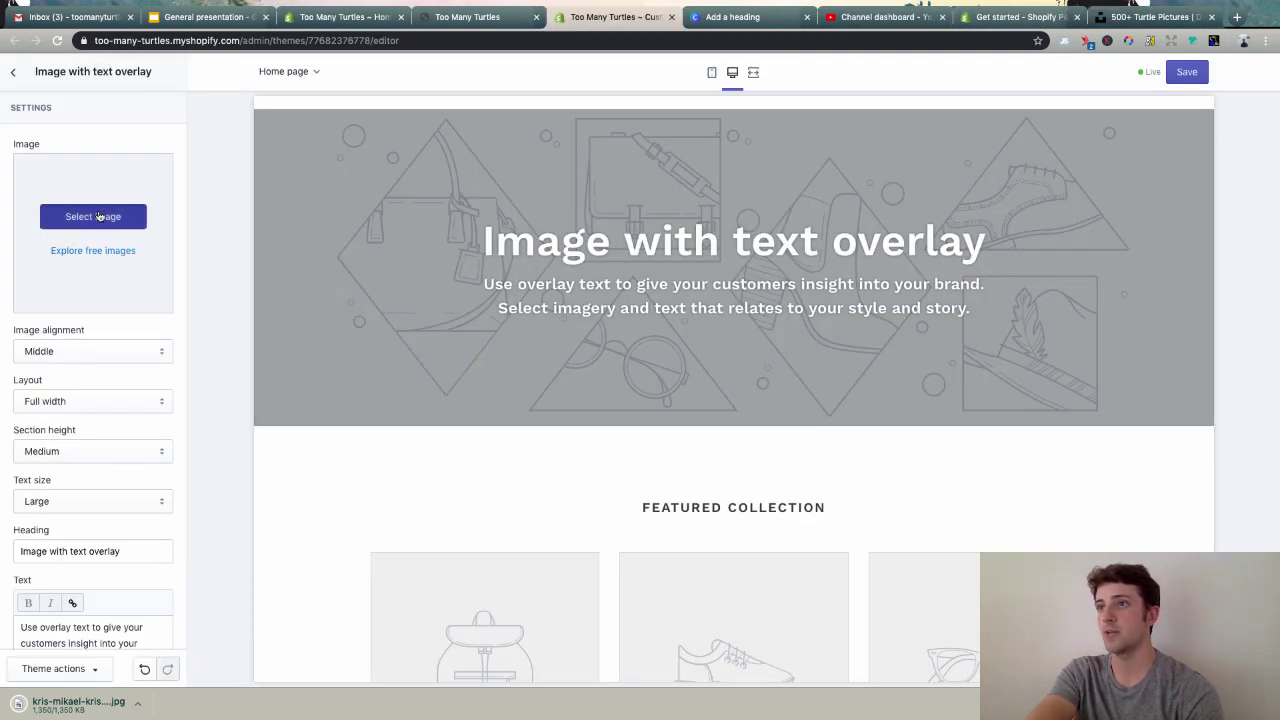
- Upload the kris-mikael sea turtle photo from Downloads and set it as the hero background image
left_click(99, 216)
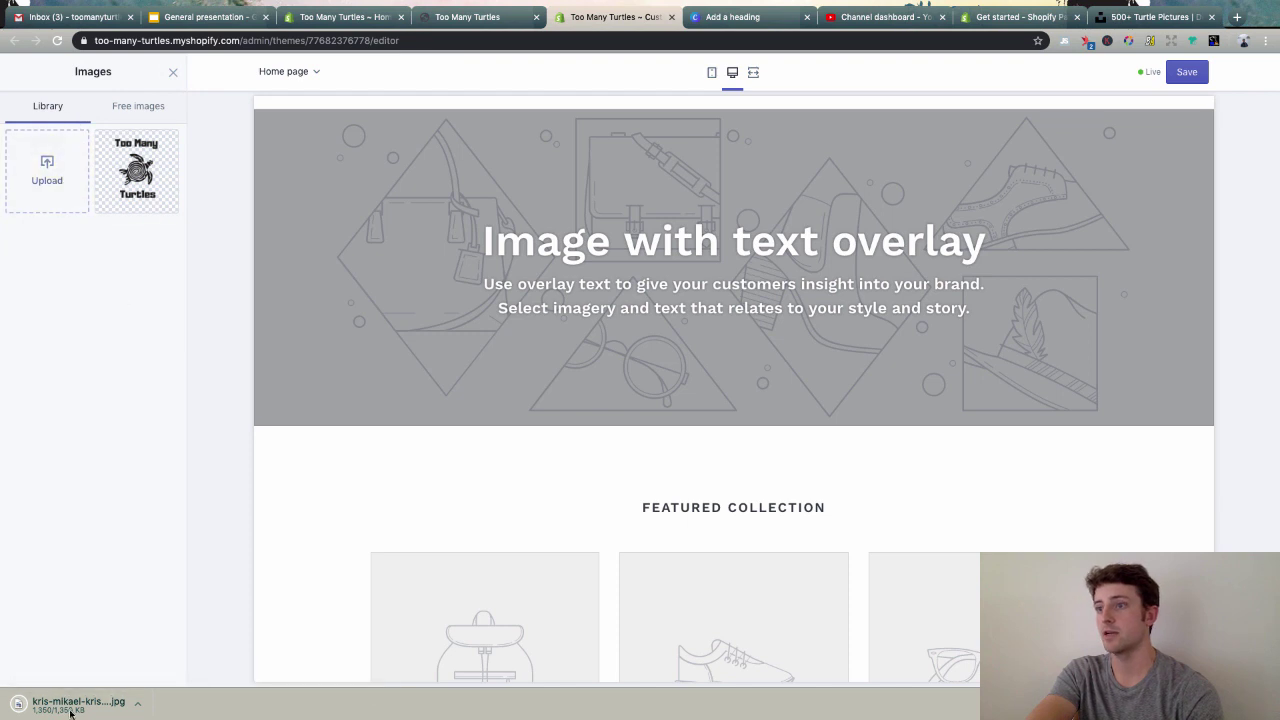
left_click(47, 170)
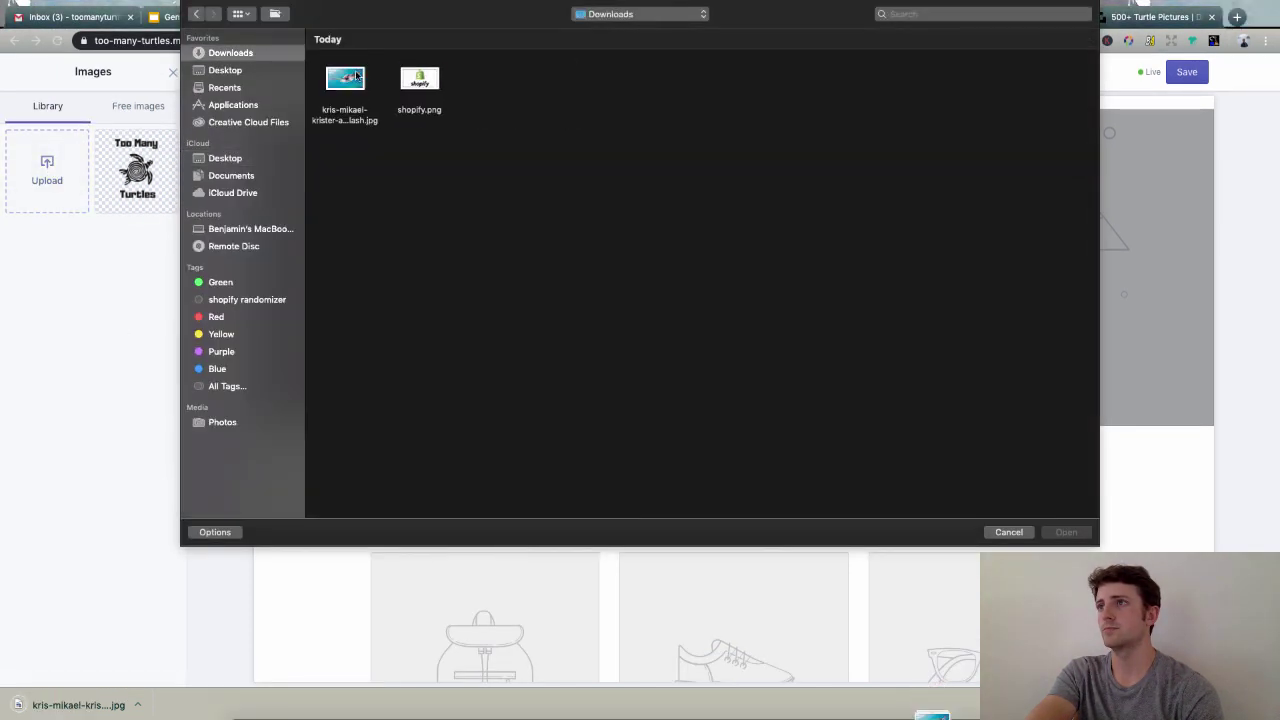
double_click(345, 80)
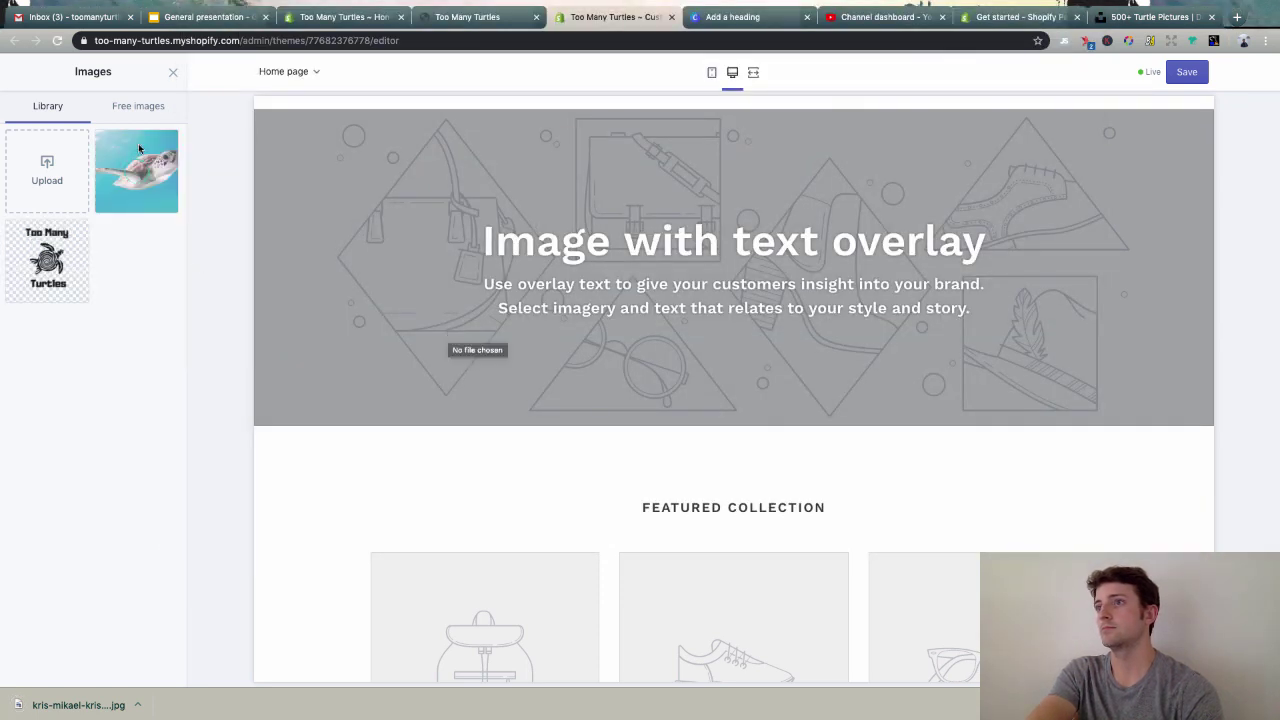
left_click(138, 182)
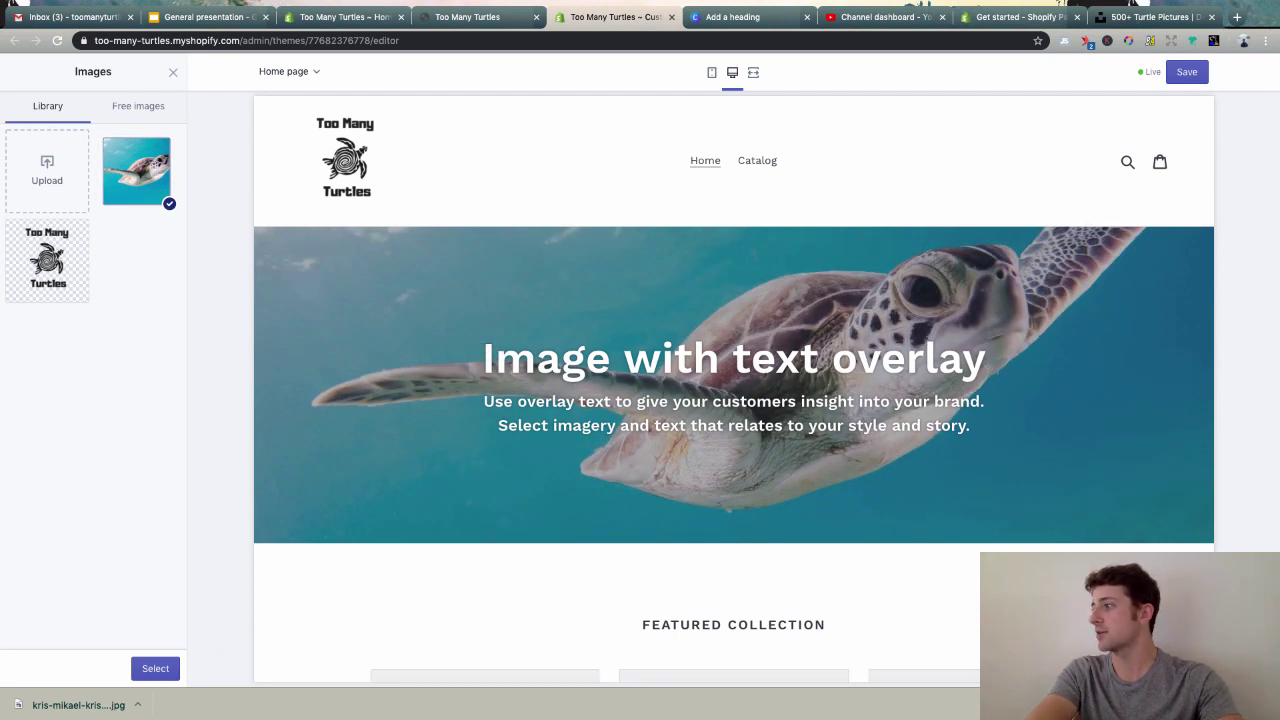
left_click(155, 701)
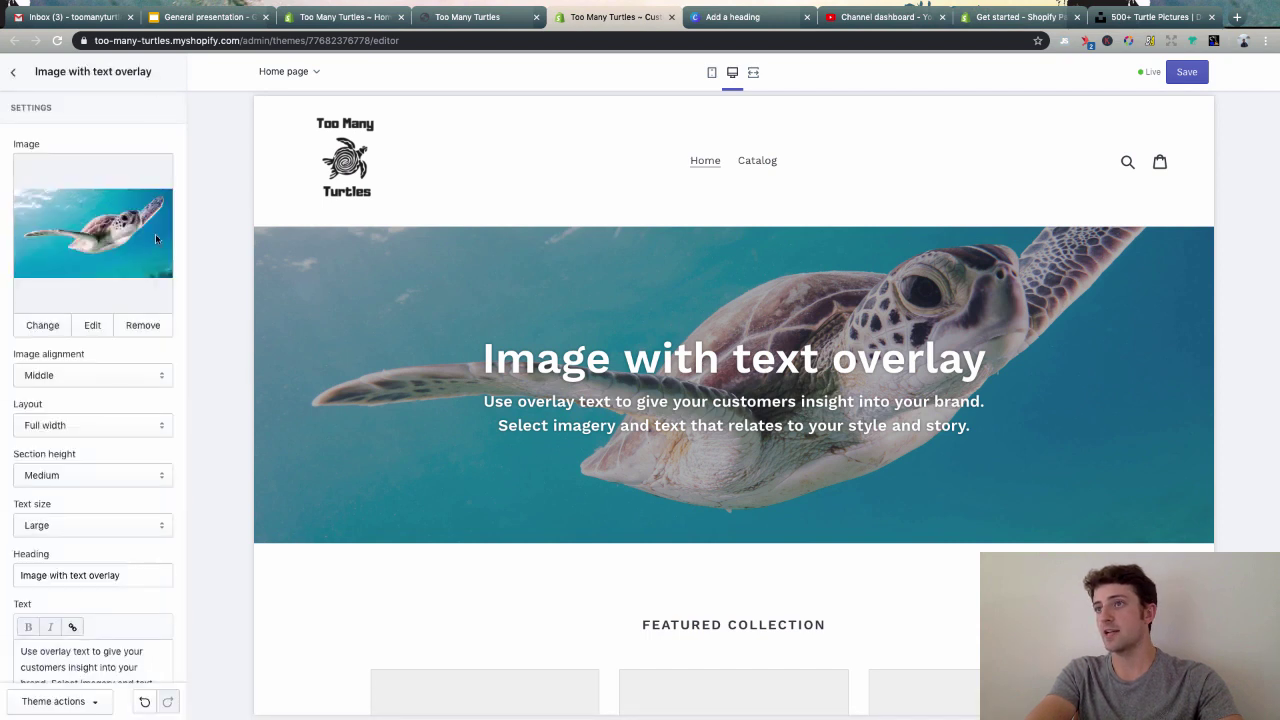
left_click(71, 374)
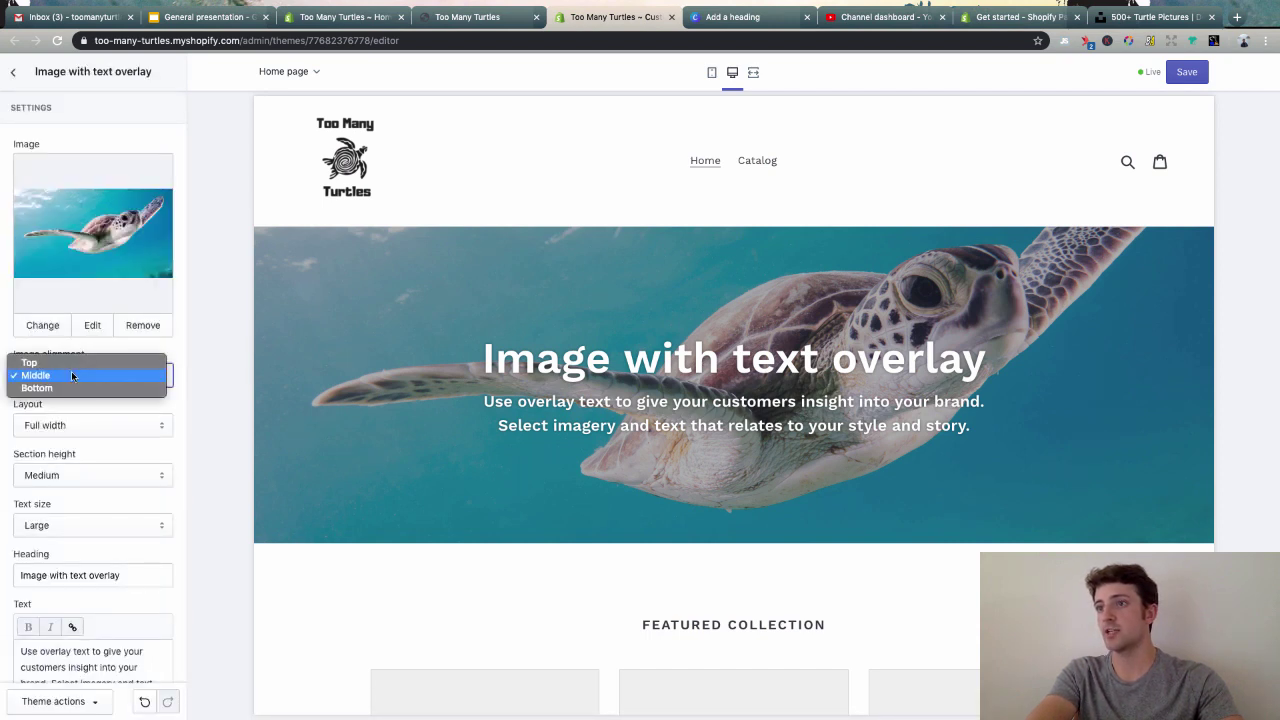
key("Down")
key("Return")
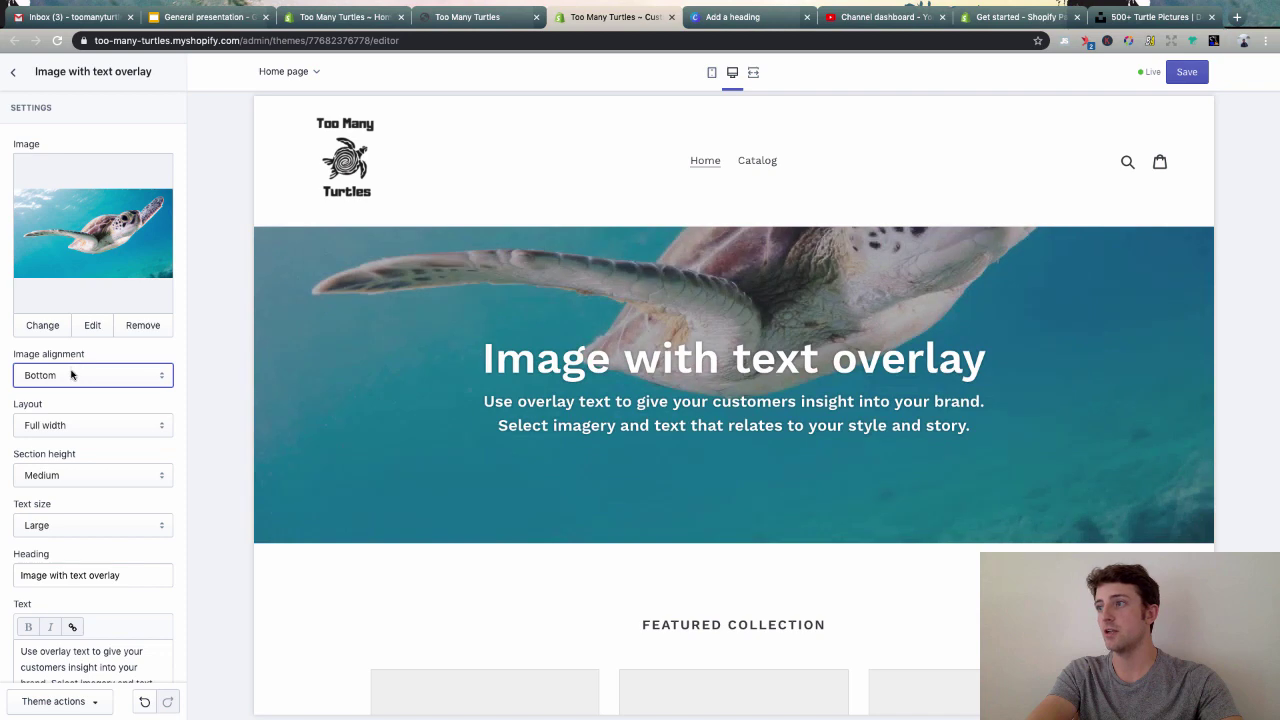
left_click(72, 370)
left_click(77, 348)
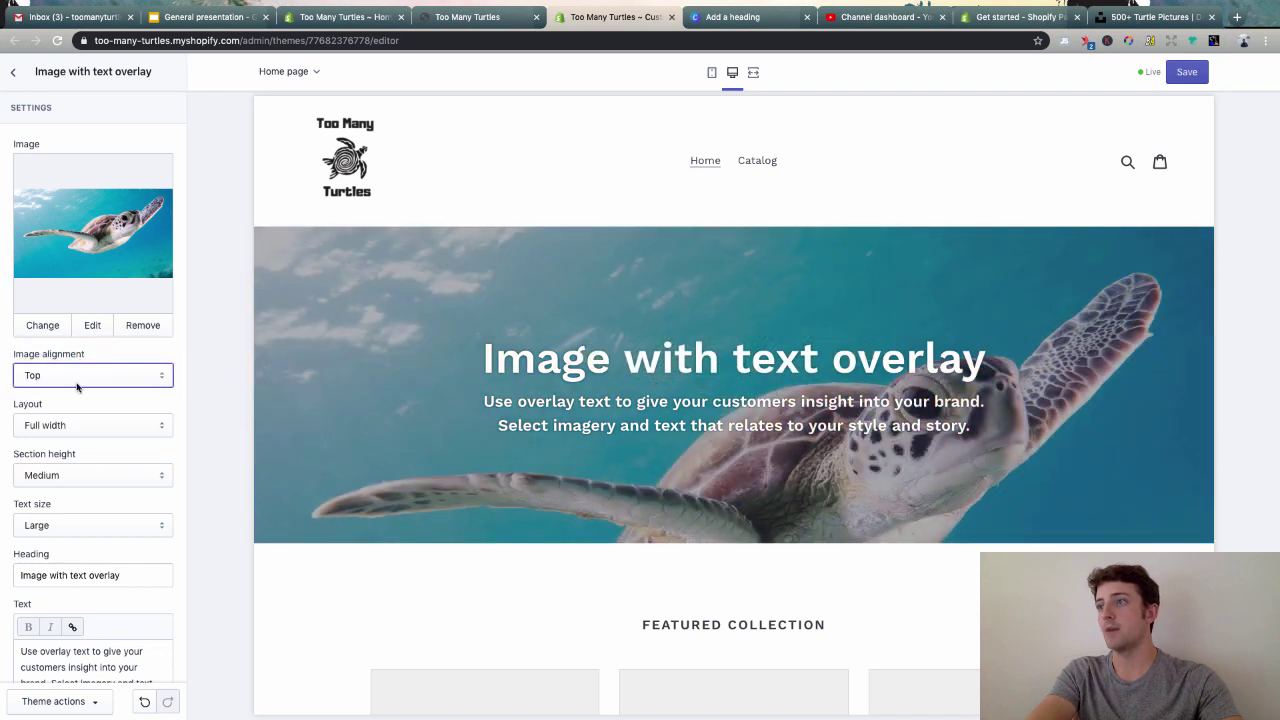
left_click(78, 376)
left_click(79, 388)
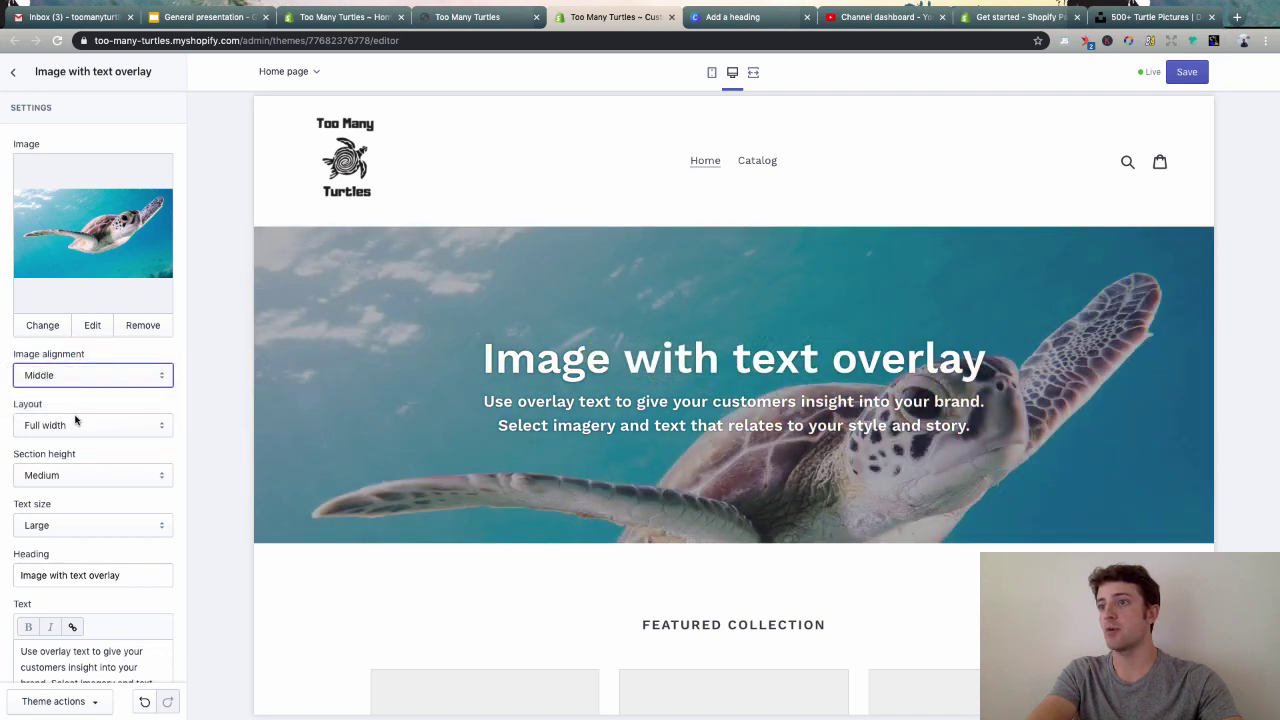
left_click(74, 422)
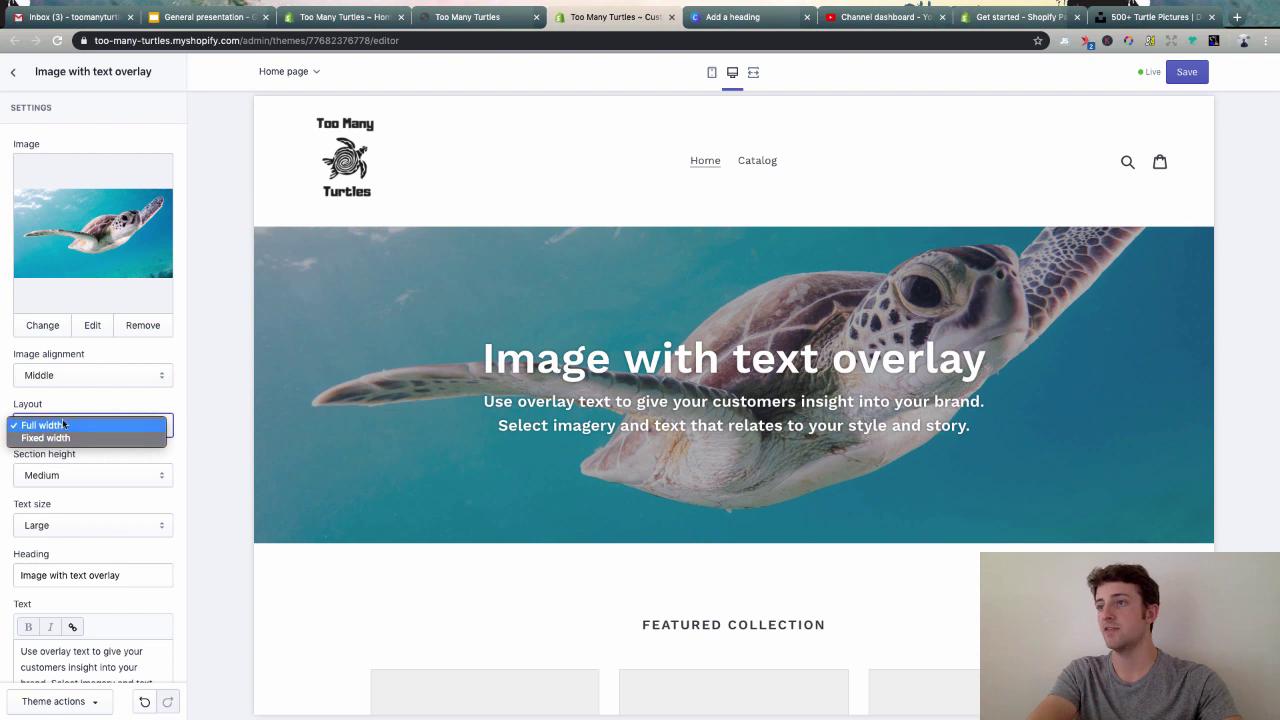
left_click(63, 425)
left_click(63, 433)
left_click(63, 444)
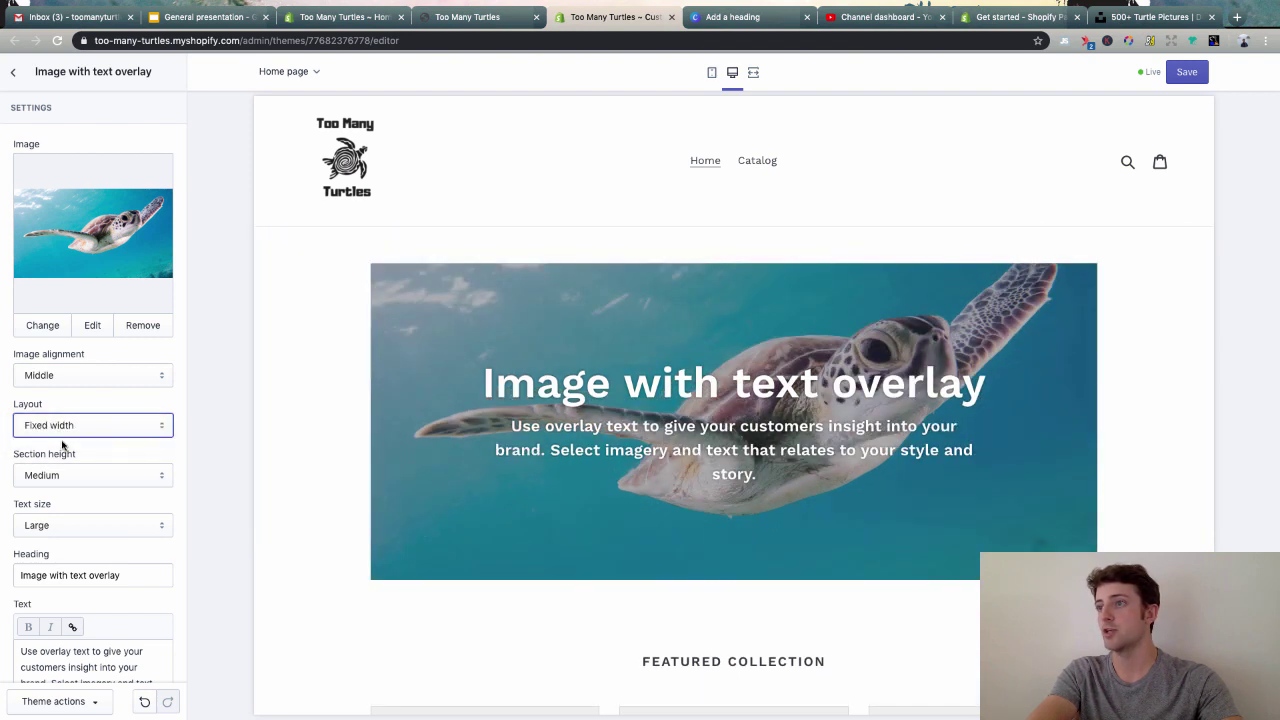
left_click(72, 428)
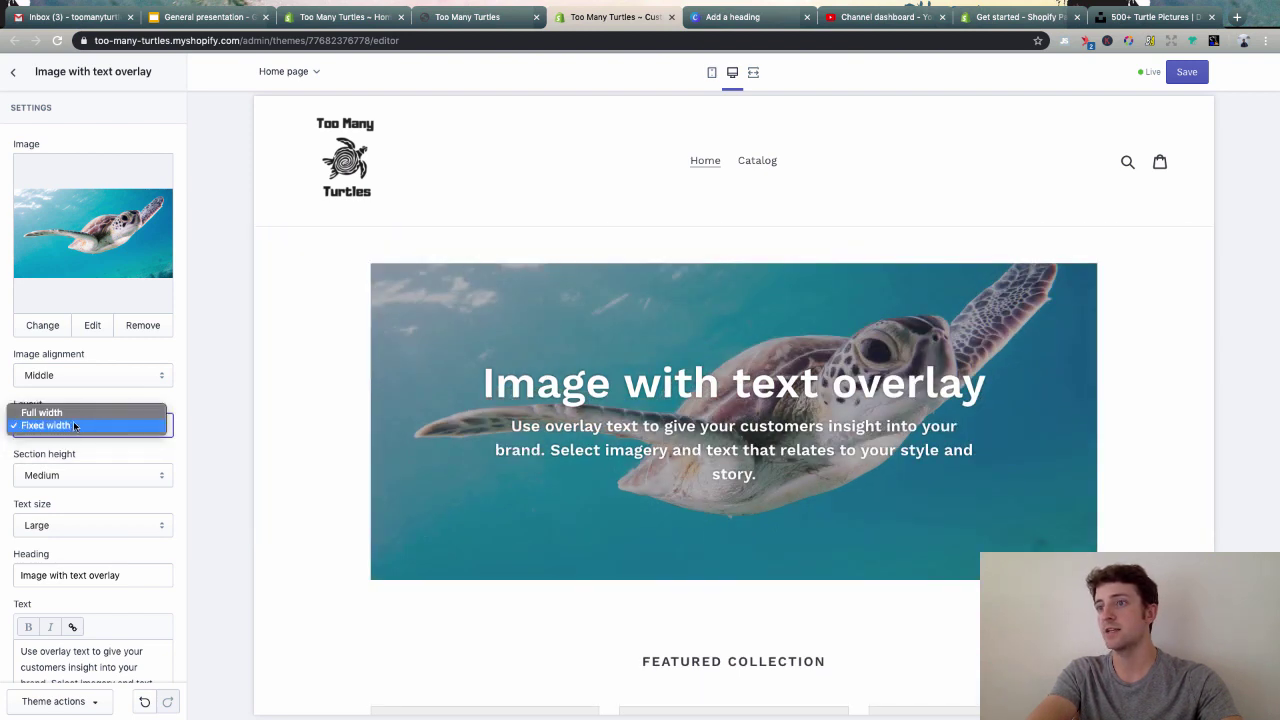
left_click(45, 412)
scroll(109, 500, "down", 2)
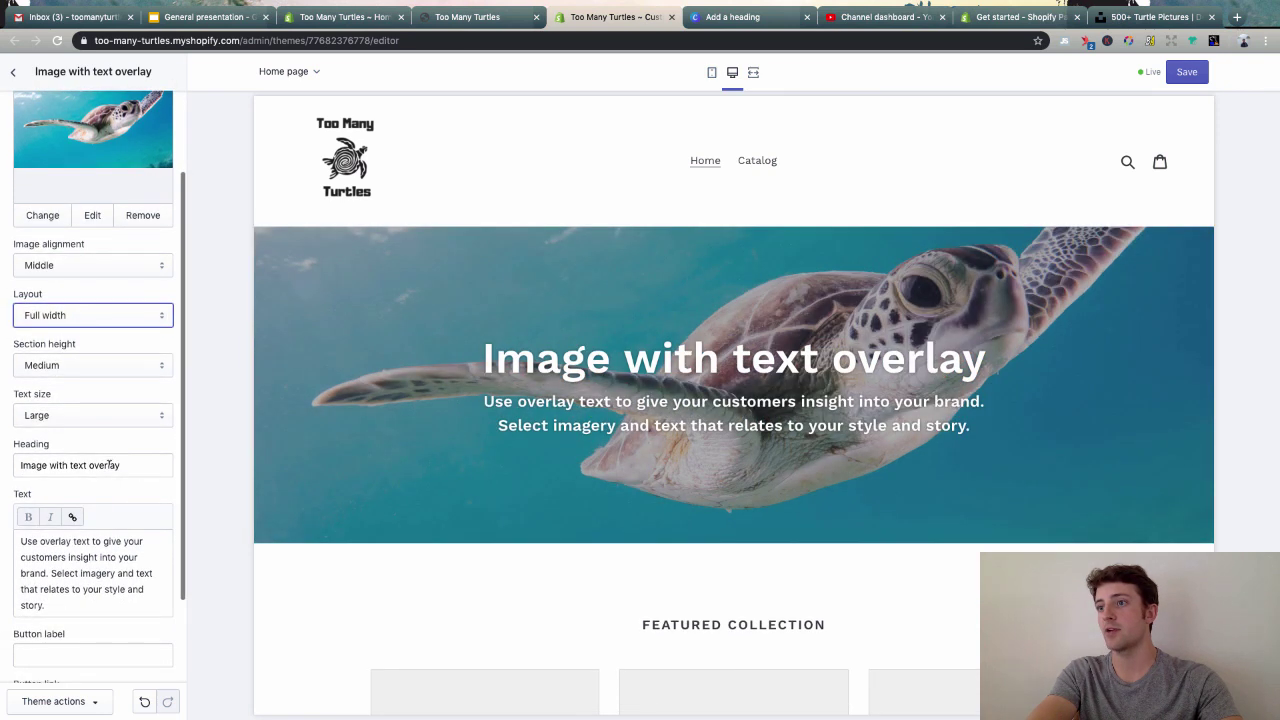
triple_click(109, 465)
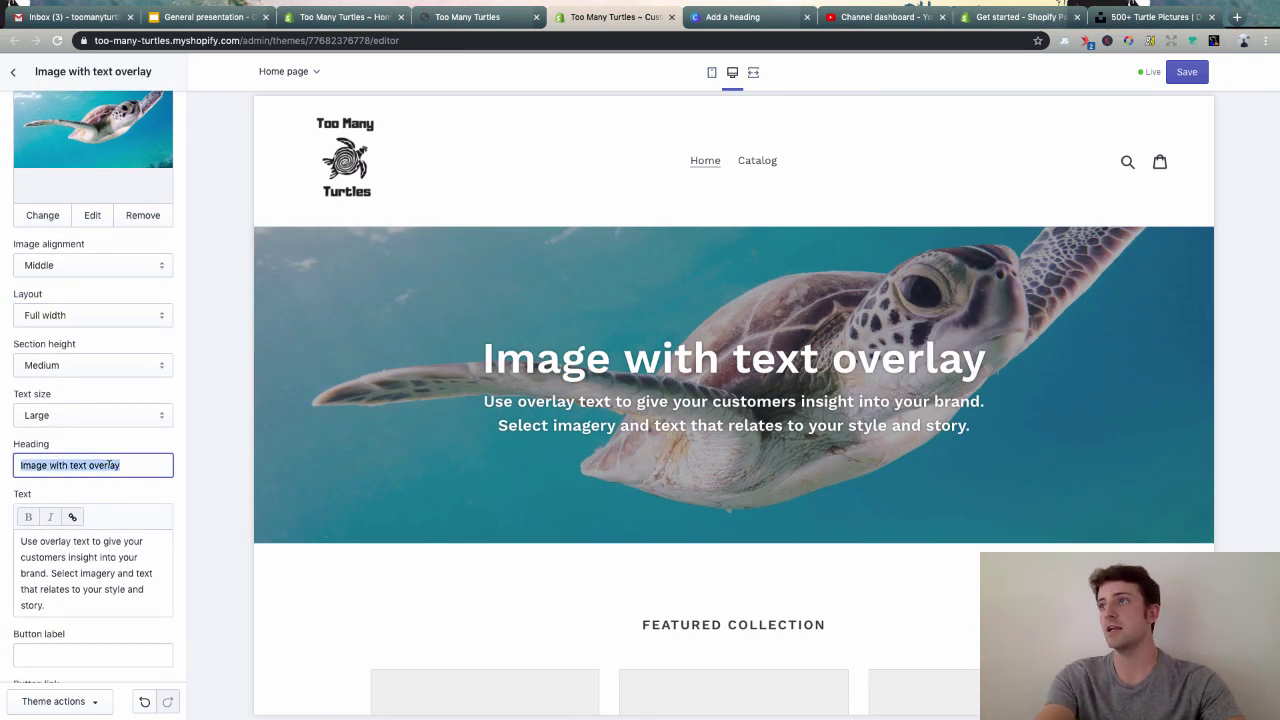
- Open the frenchie.shop example store in another browser tab
left_click(1150, 17)
left_click(887, 40)
type("fre")
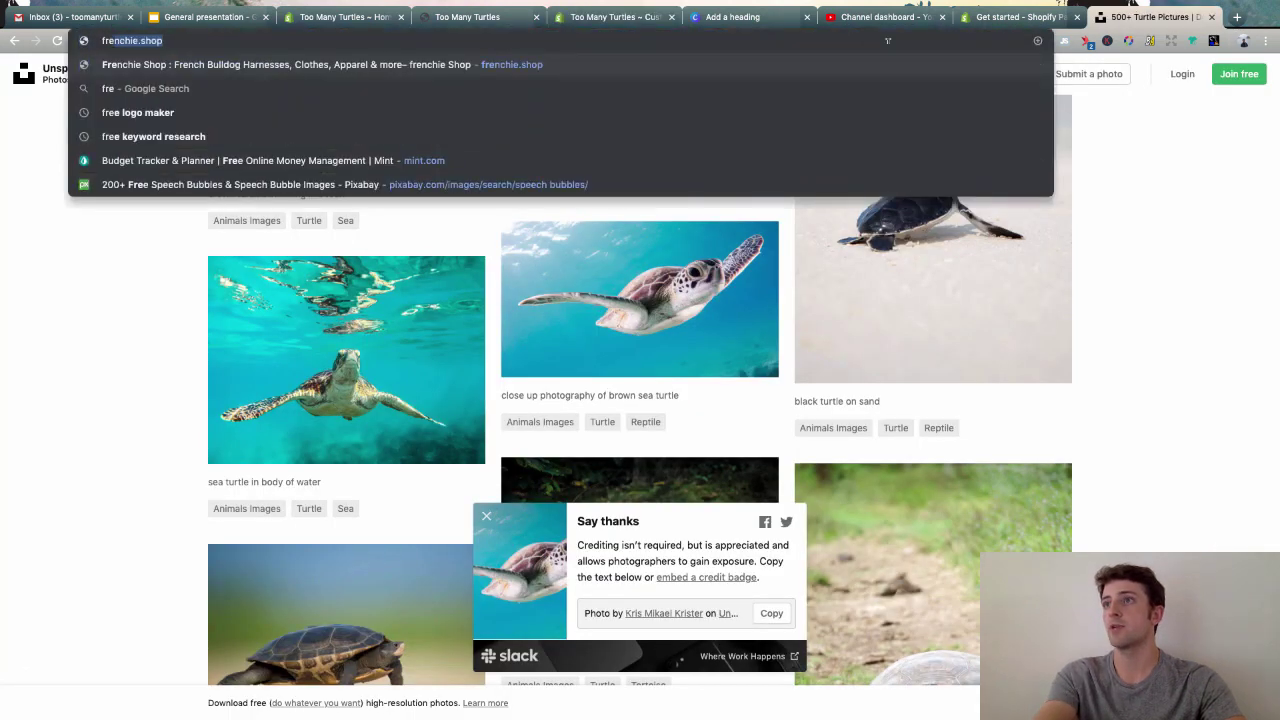
key("Return")
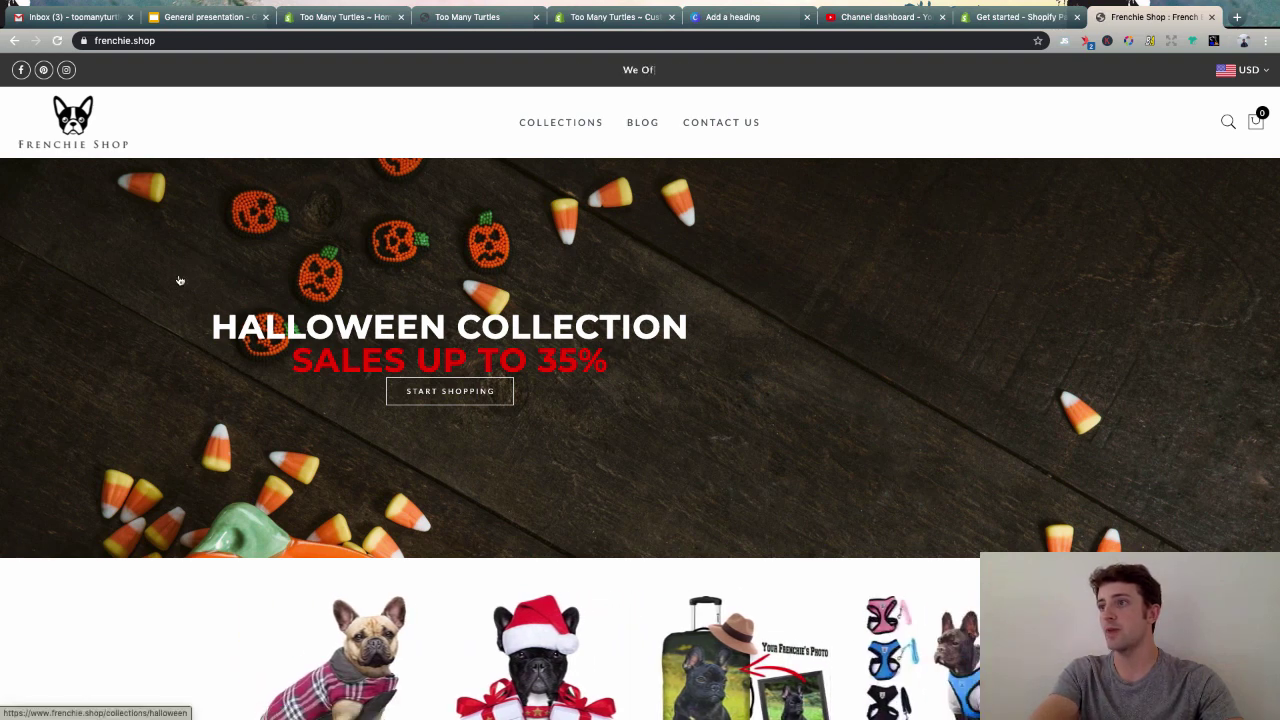
scroll(130, 314, "down", 1)
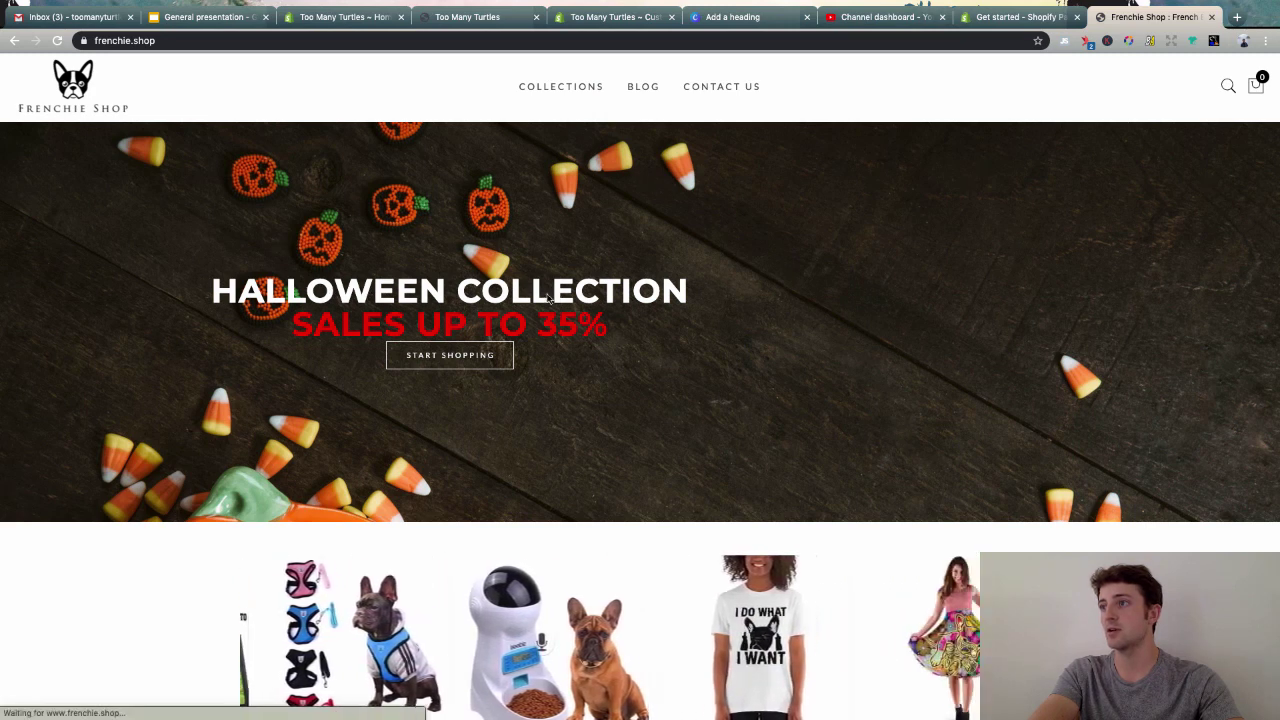
- Browse Frenchie Shop's Halloween collection, then close it and return to the Too Many Turtles admin
left_click(466, 357)
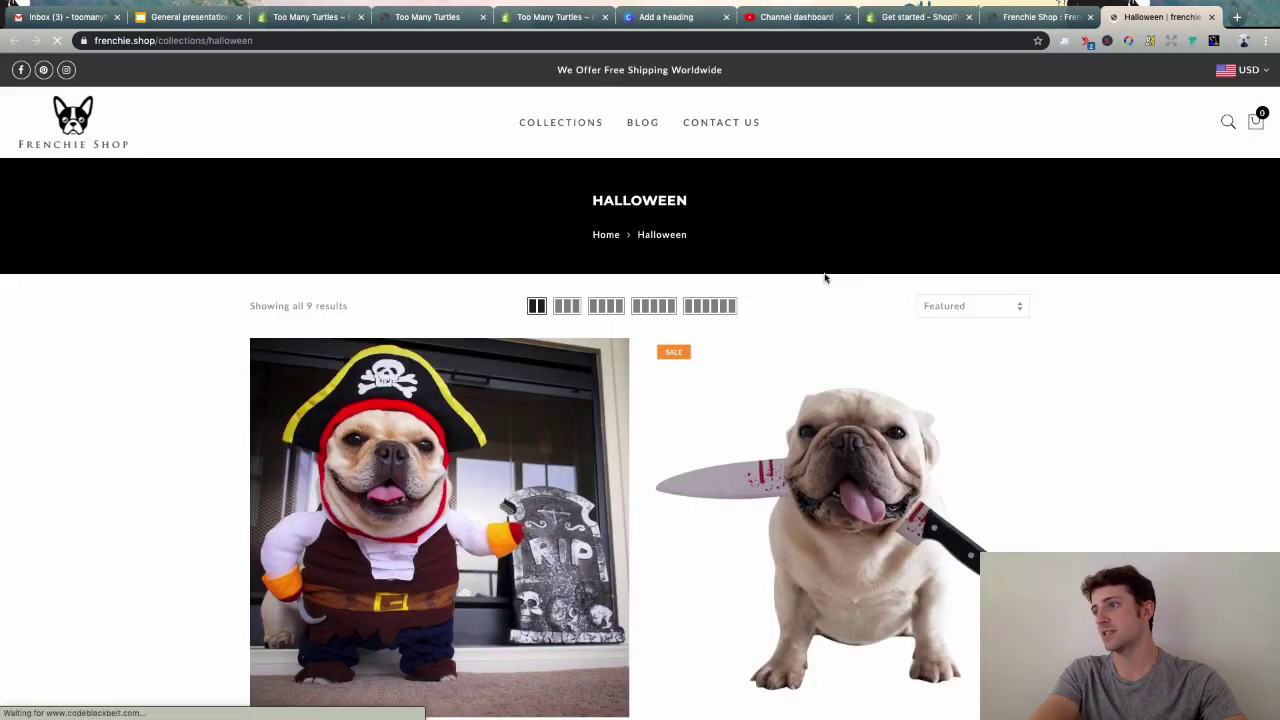
scroll(1155, 451, "down", 3)
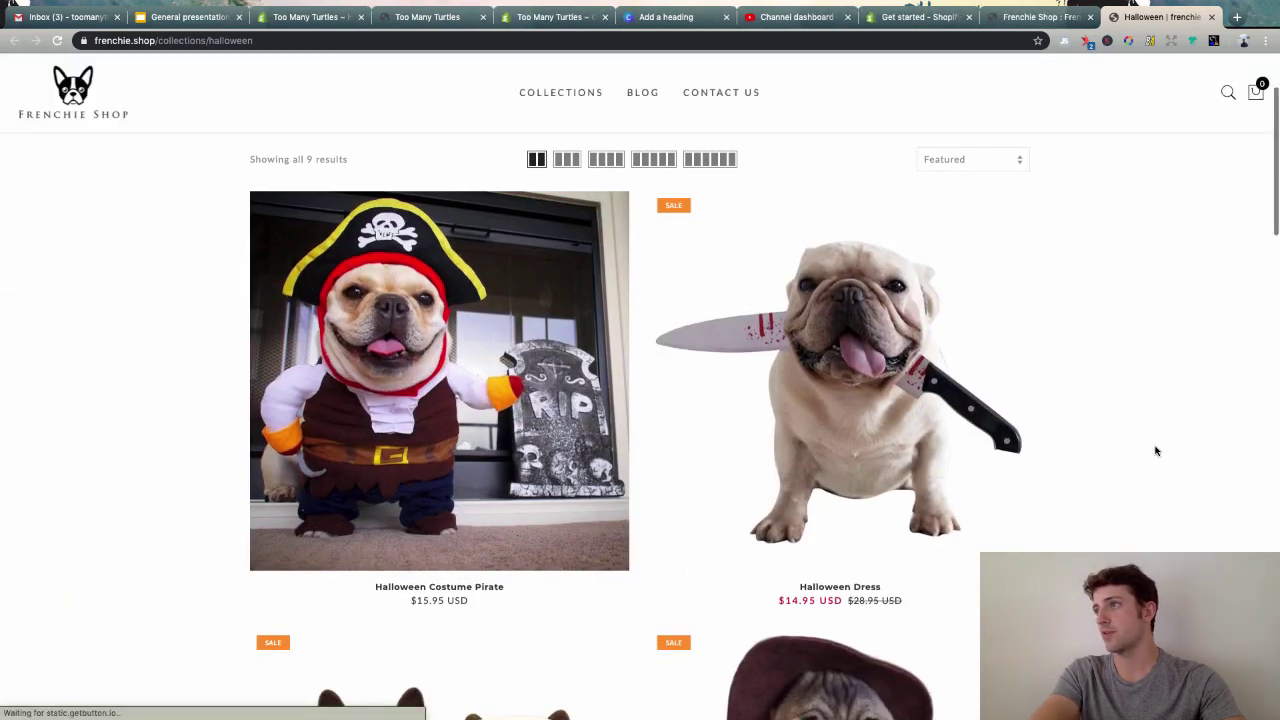
scroll(1097, 410, "down", 3)
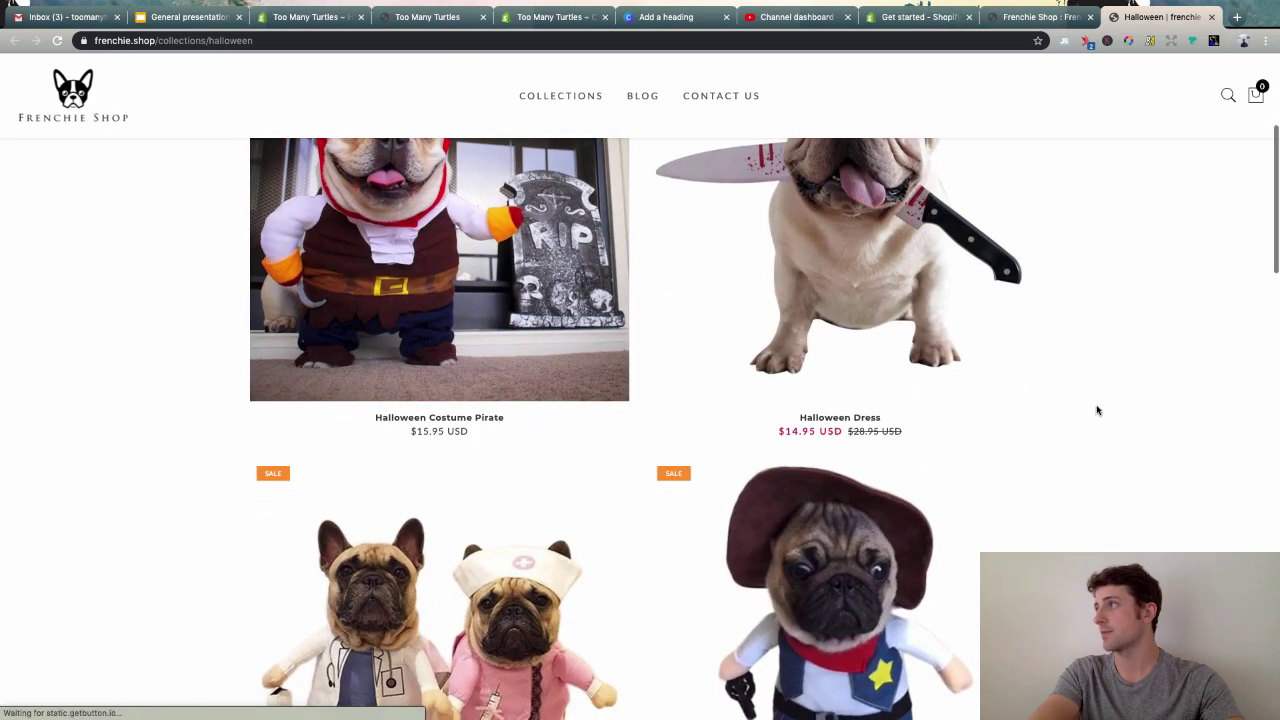
key("ctrl+w")
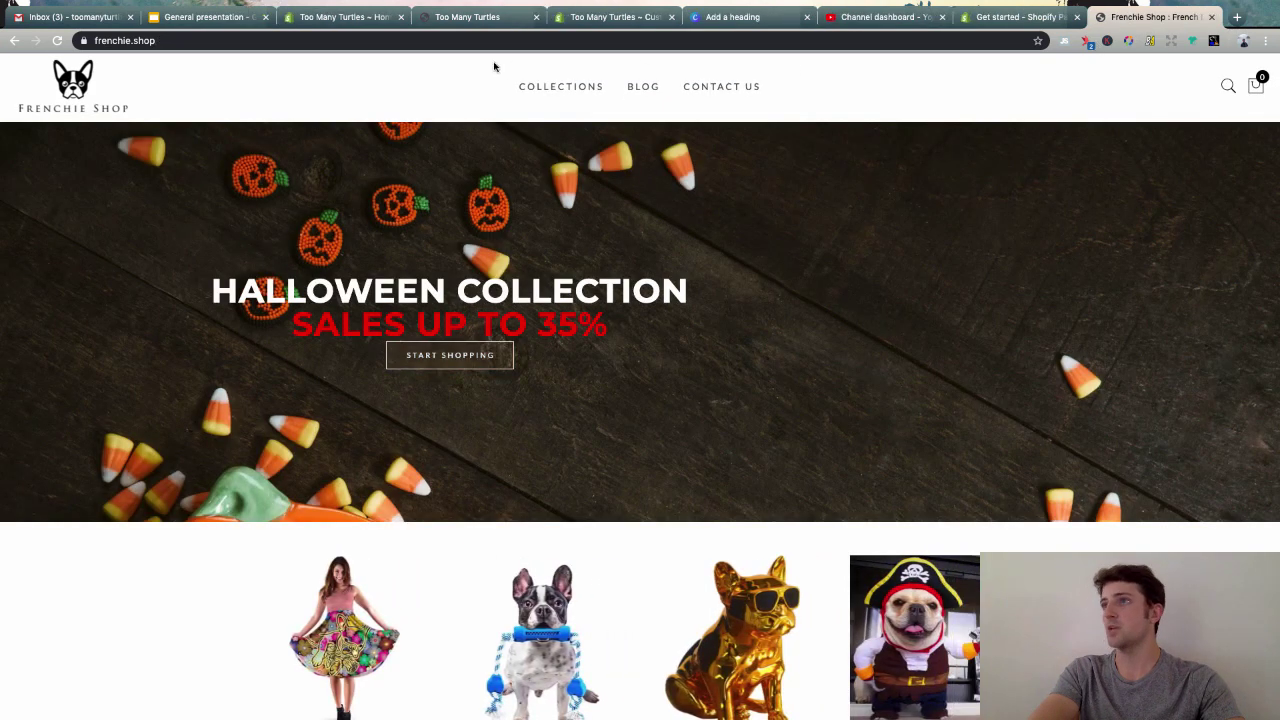
left_click(336, 18)
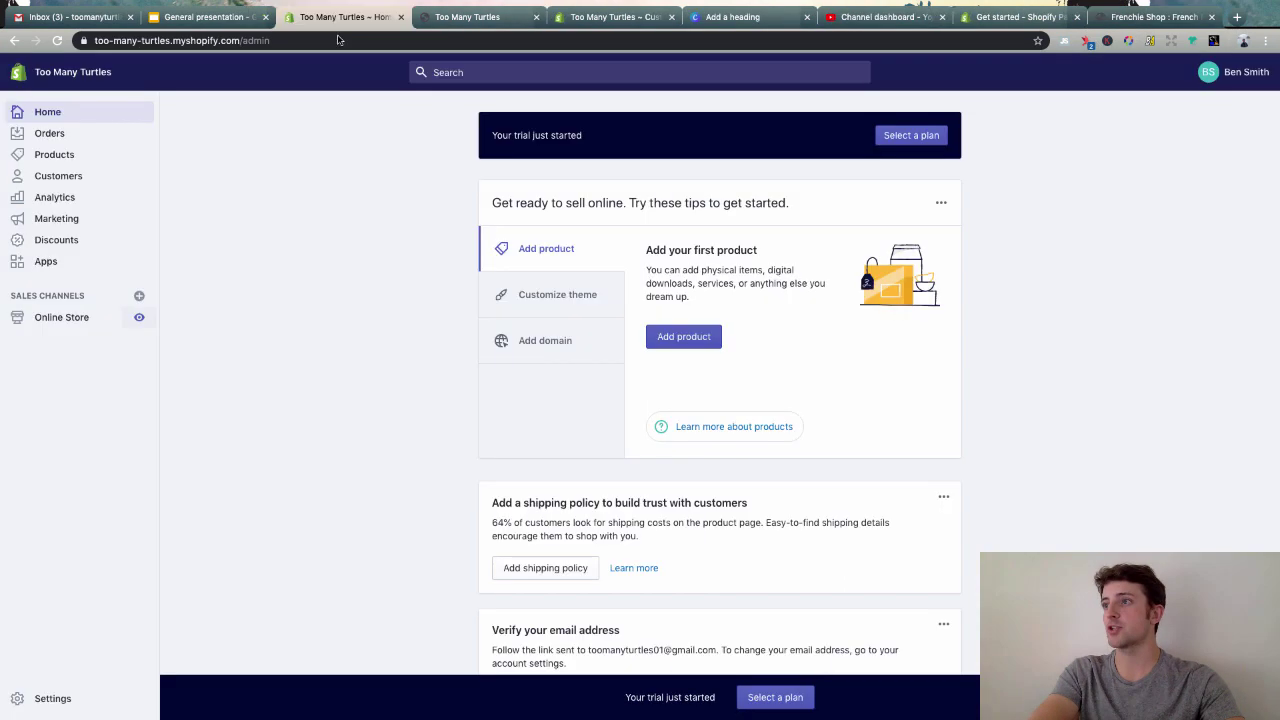
- Set the hero heading to 'The Best Turtle T Shirts On the Internet' and start rewriting the body text
left_click(472, 14)
left_click(602, 24)
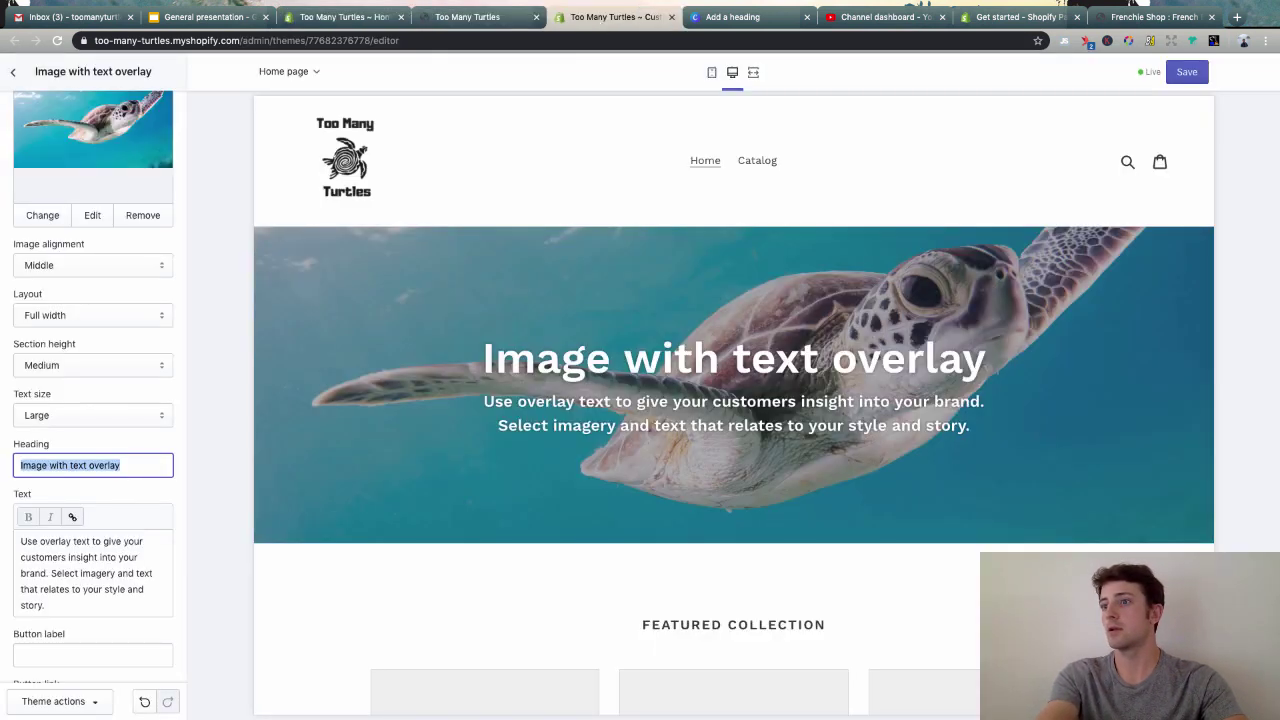
key("BackSpace")
type("The Bes")
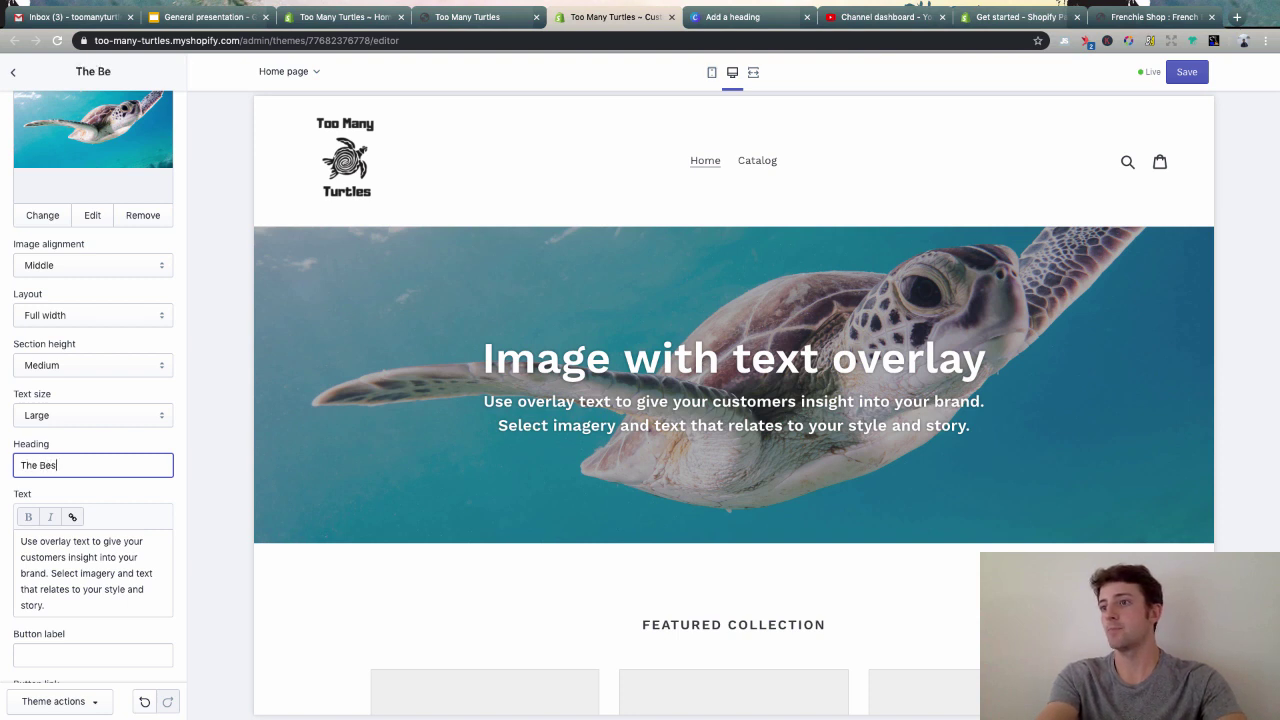
type("t Turtle T S")
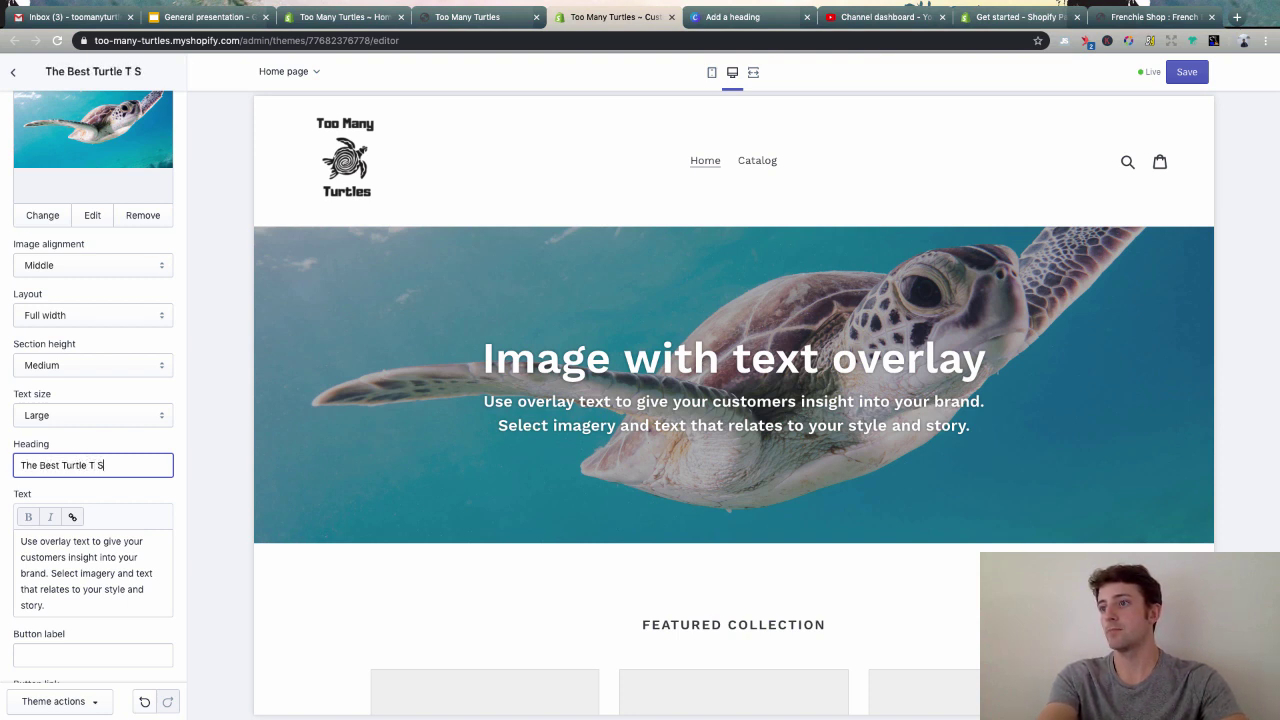
type("hirts On the")
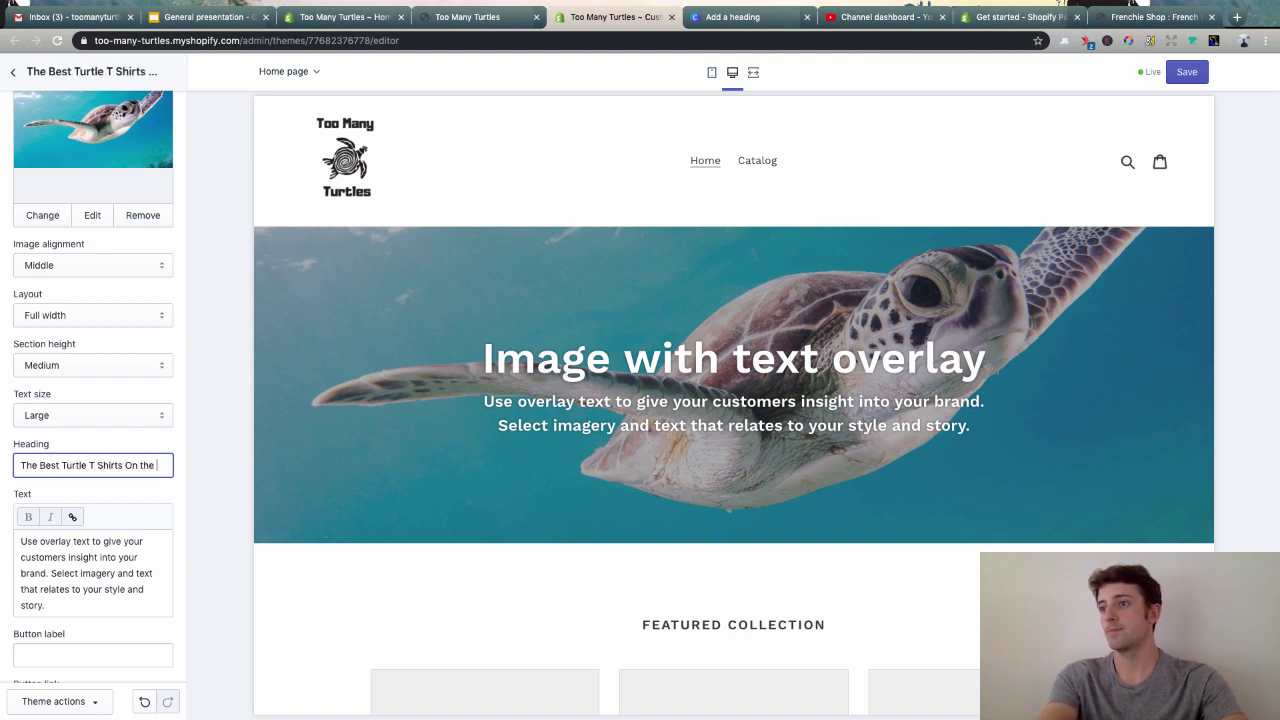
type(" Internet")
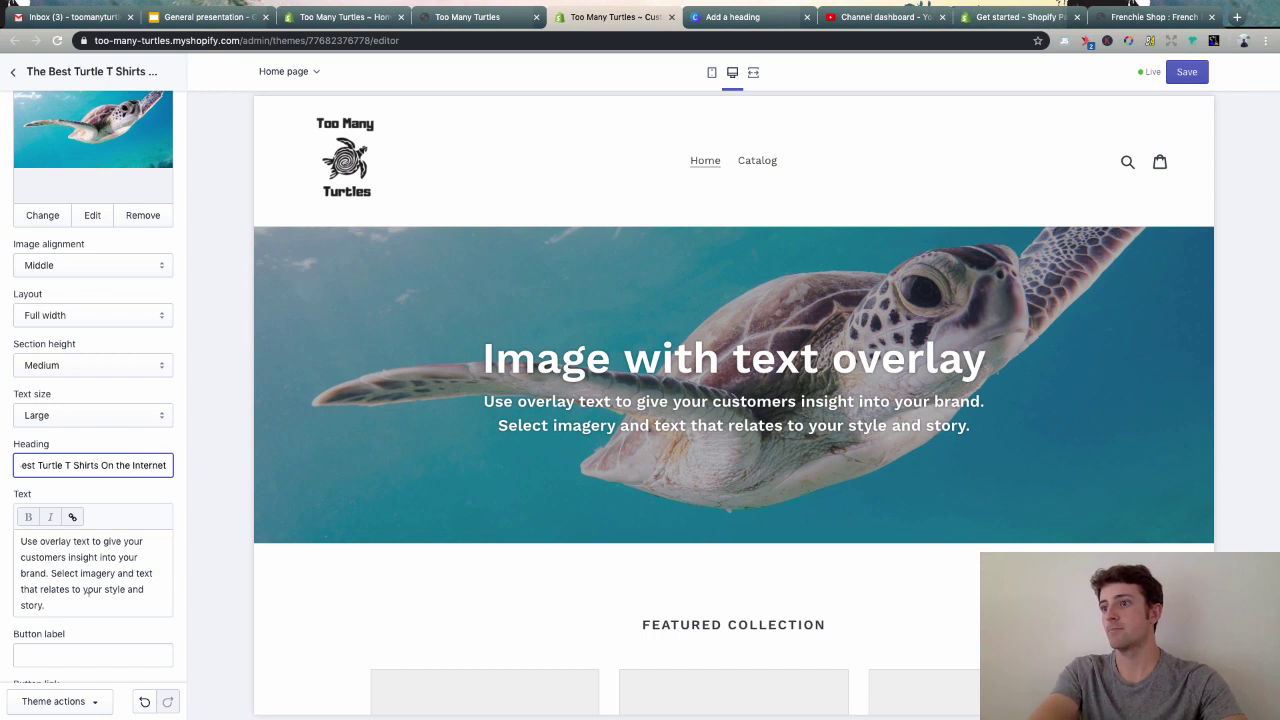
left_click(87, 590)
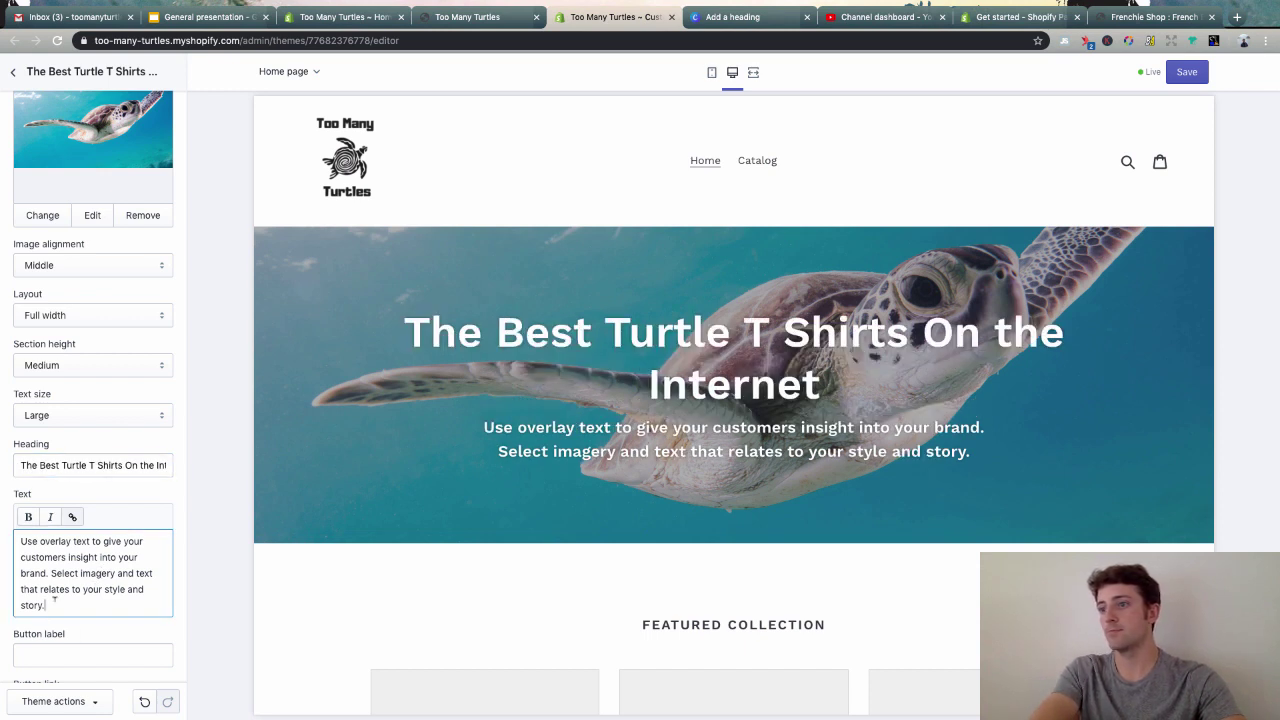
left_click_drag(55, 600, 18, 540)
type("Find the Perfect T-Shirt for the Ocean Lover")
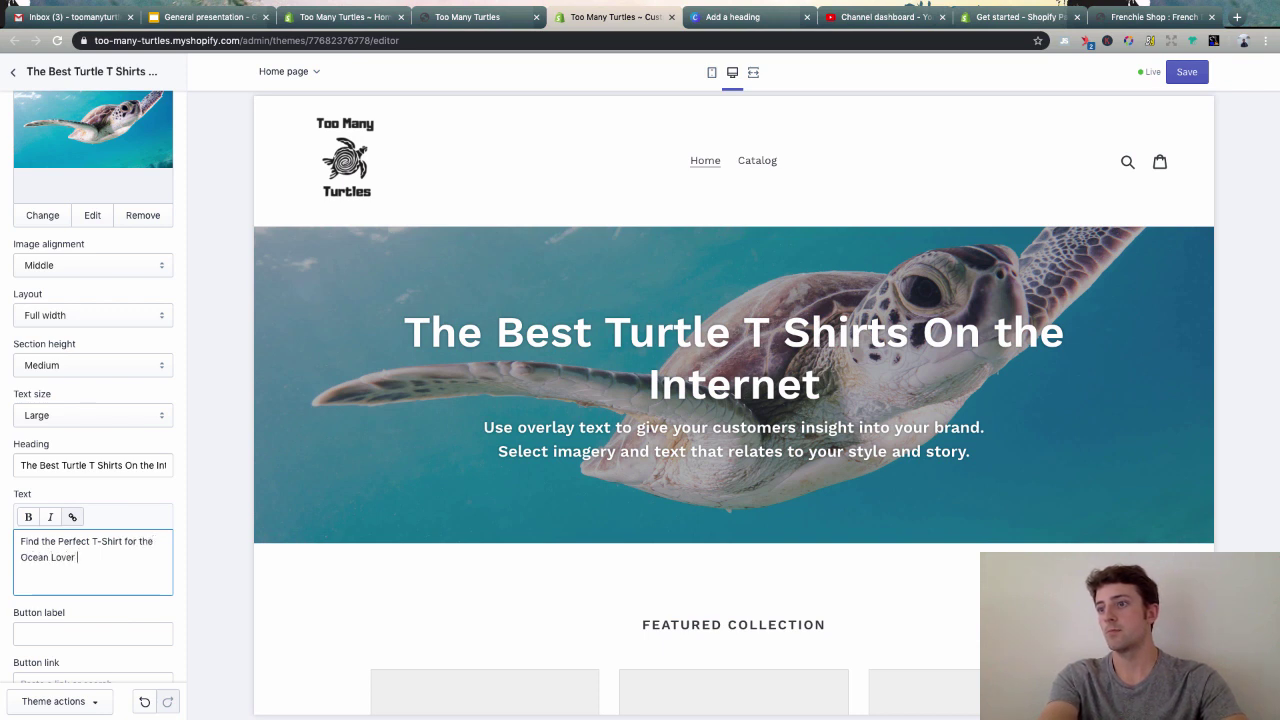
- Finish the tagline and label the hero button 'Start Shopping'
type("ife!")
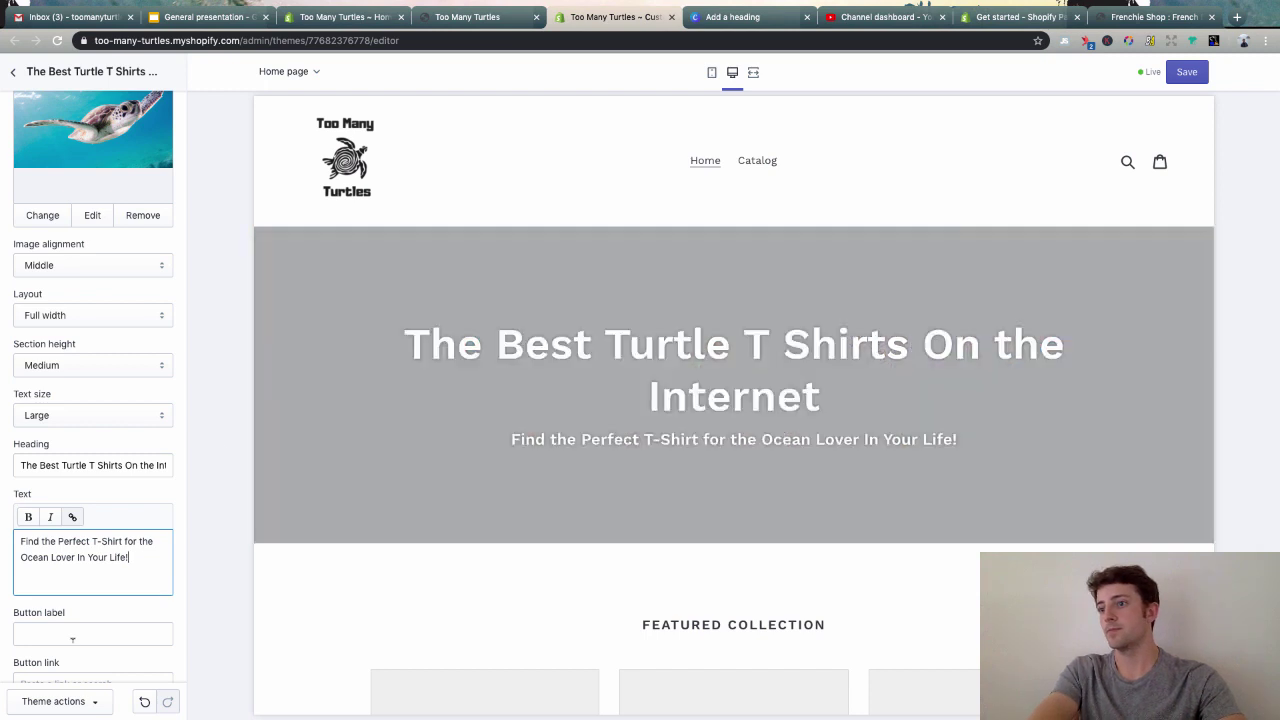
left_click(72, 638)
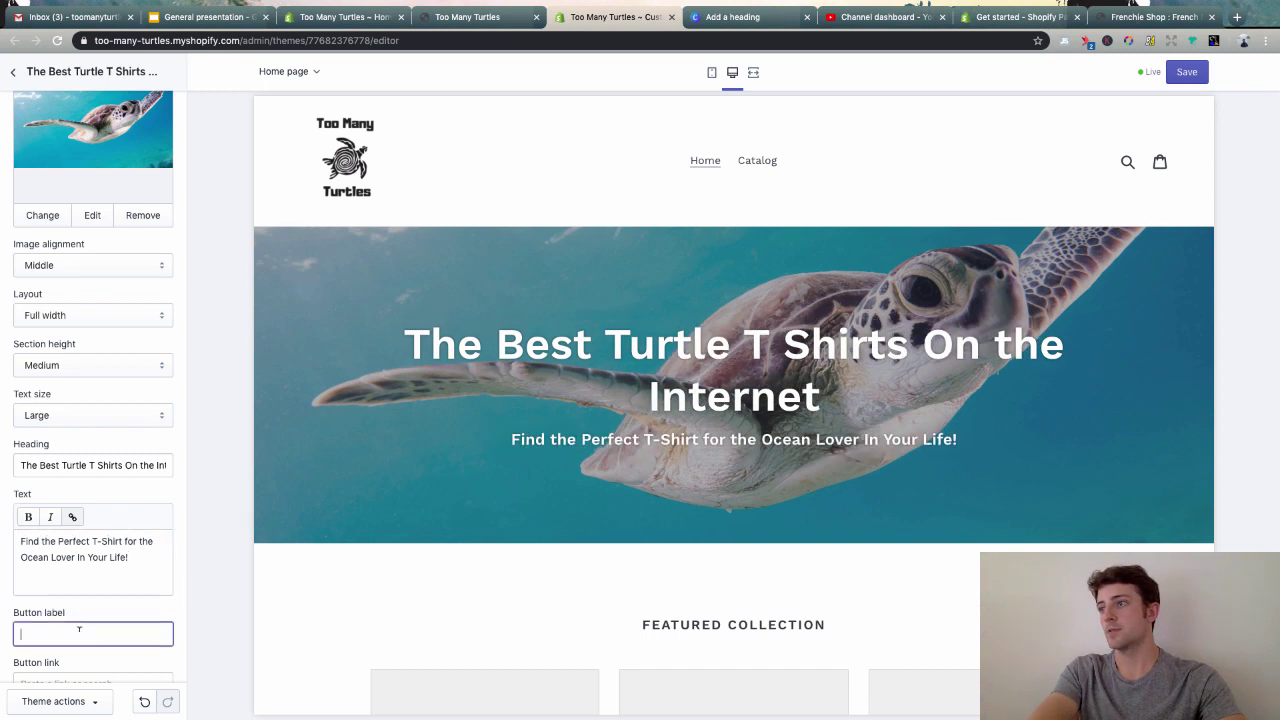
scroll(100, 617, "down", 2)
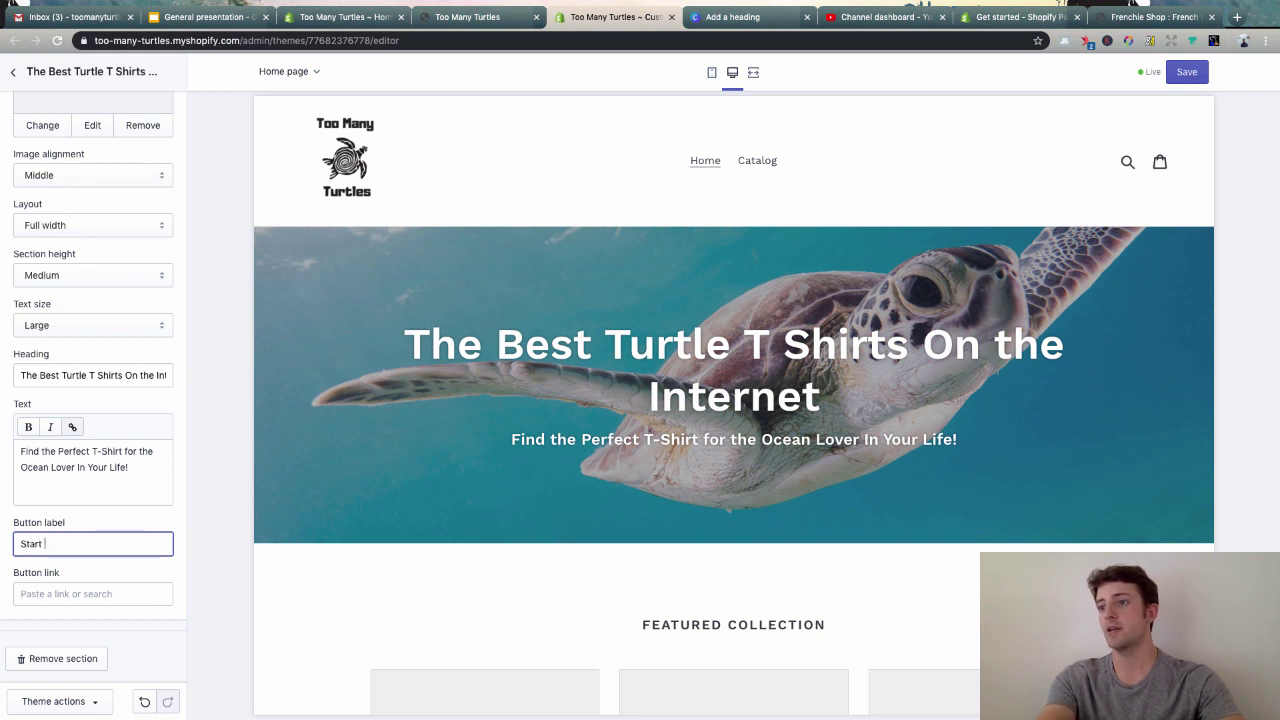
type("Start Shopping")
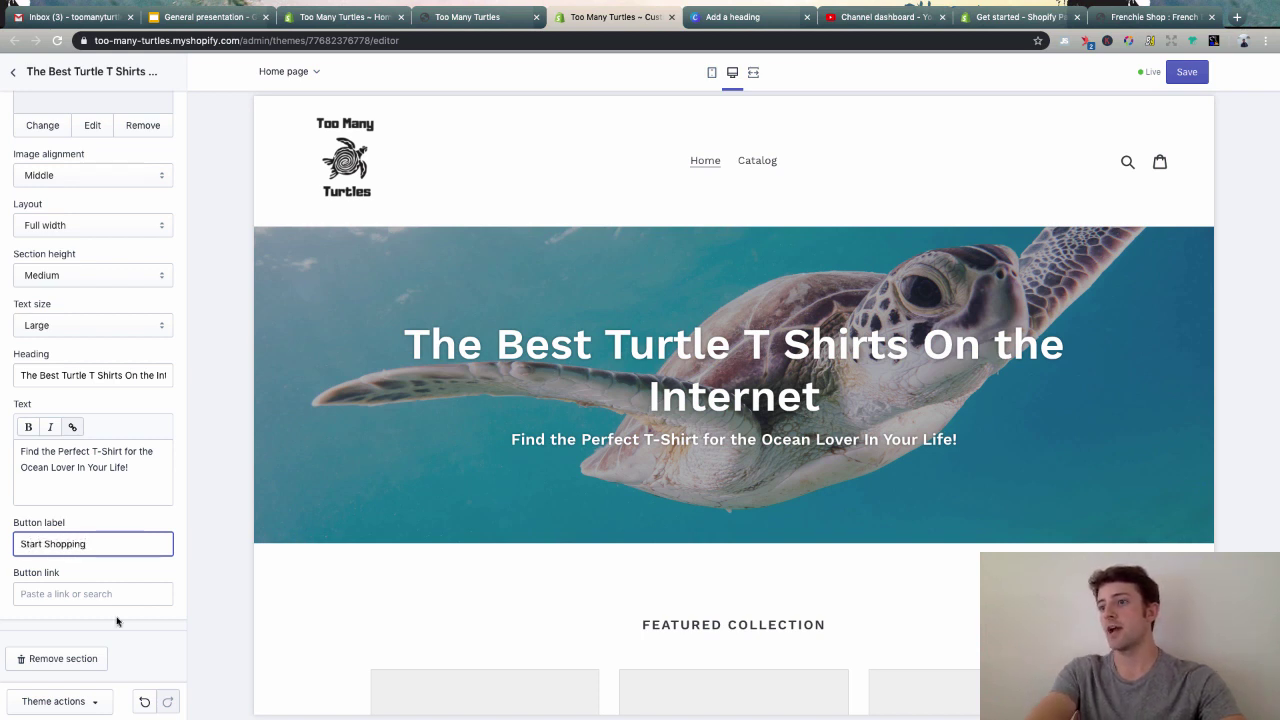
left_click(154, 615)
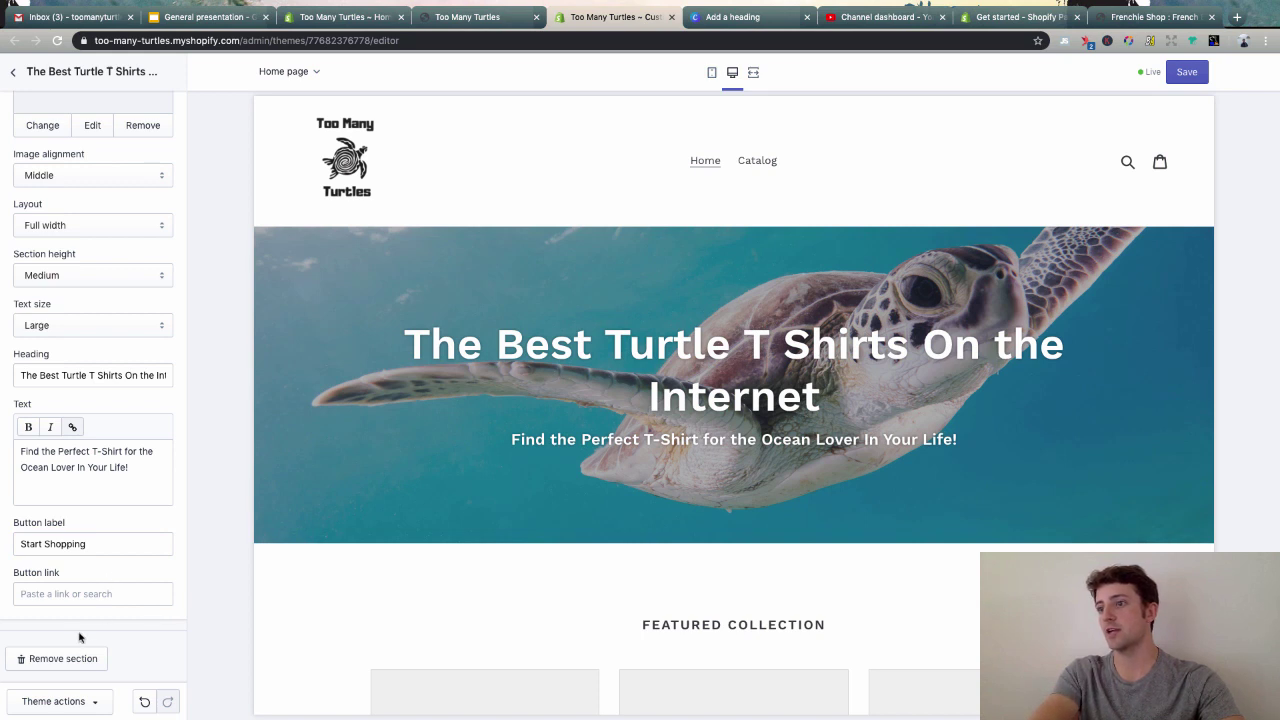
- Link the hero button to Products > All products and go back to the sections list
left_click(64, 591)
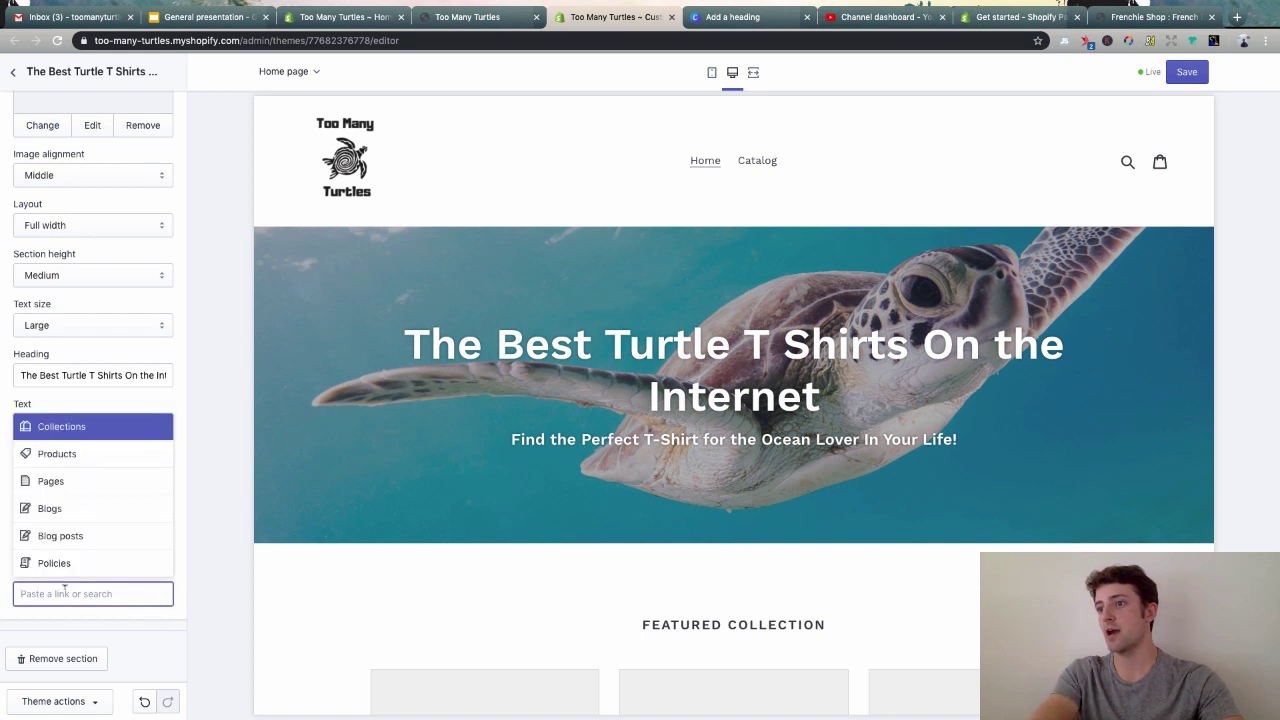
left_click(70, 453)
left_click(80, 558)
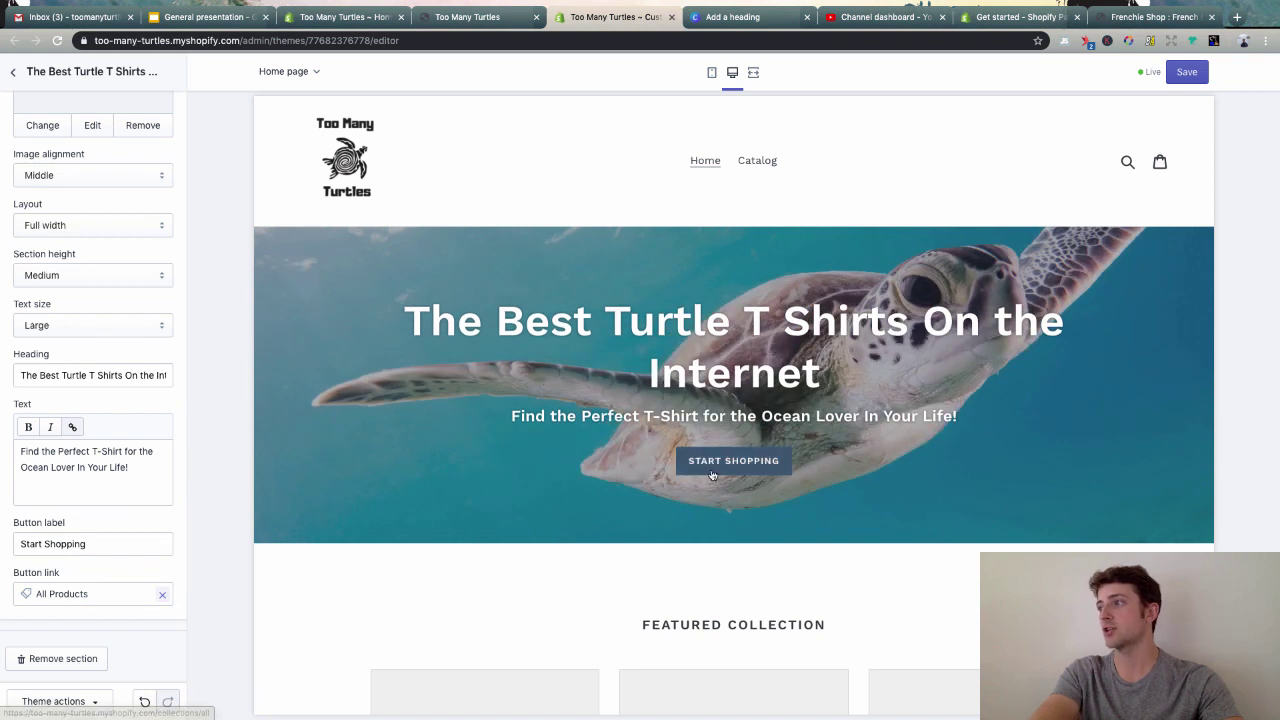
scroll(48, 187, "up", 3)
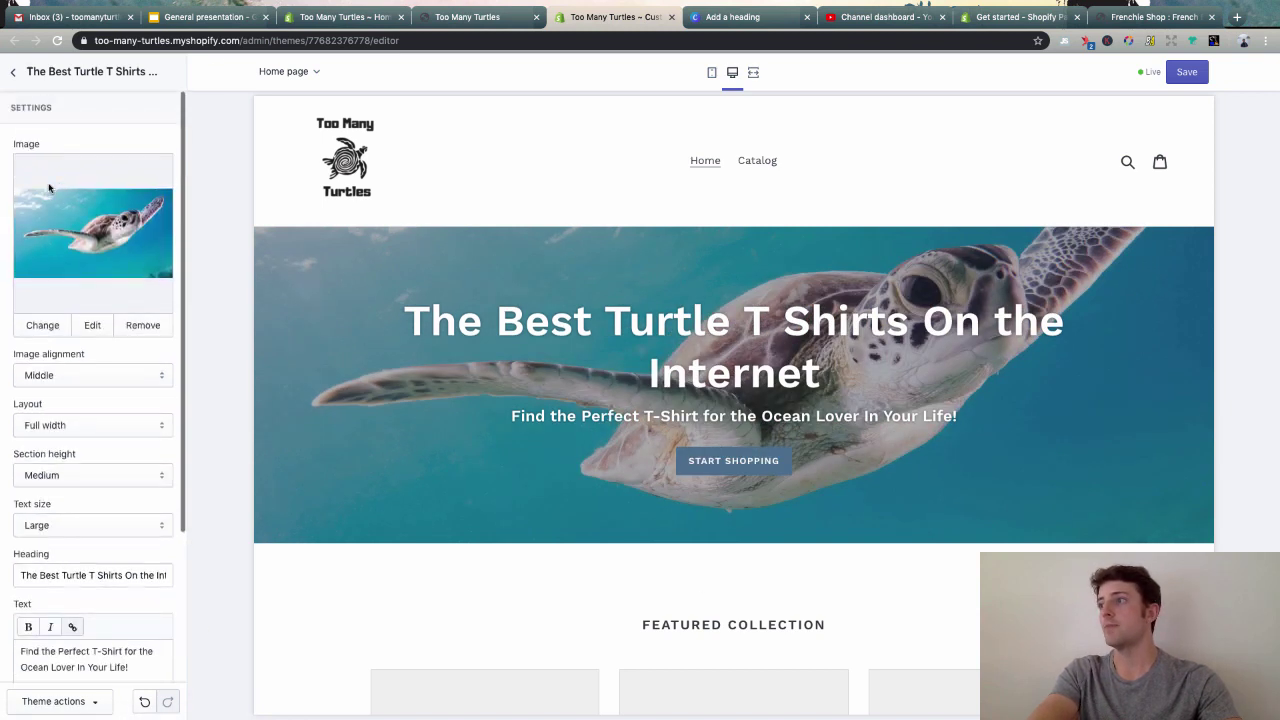
left_click(14, 75)
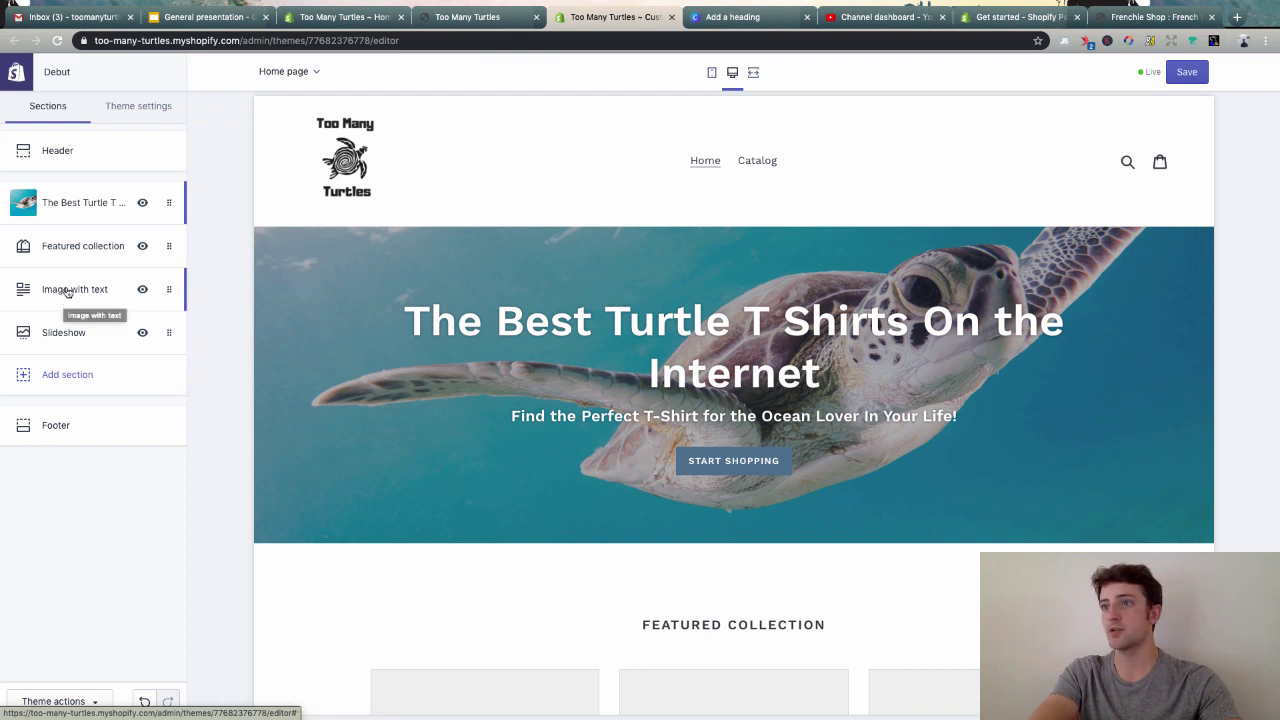
- Remove the Featured collection section from the homepage
scroll(619, 505, "down", 4)
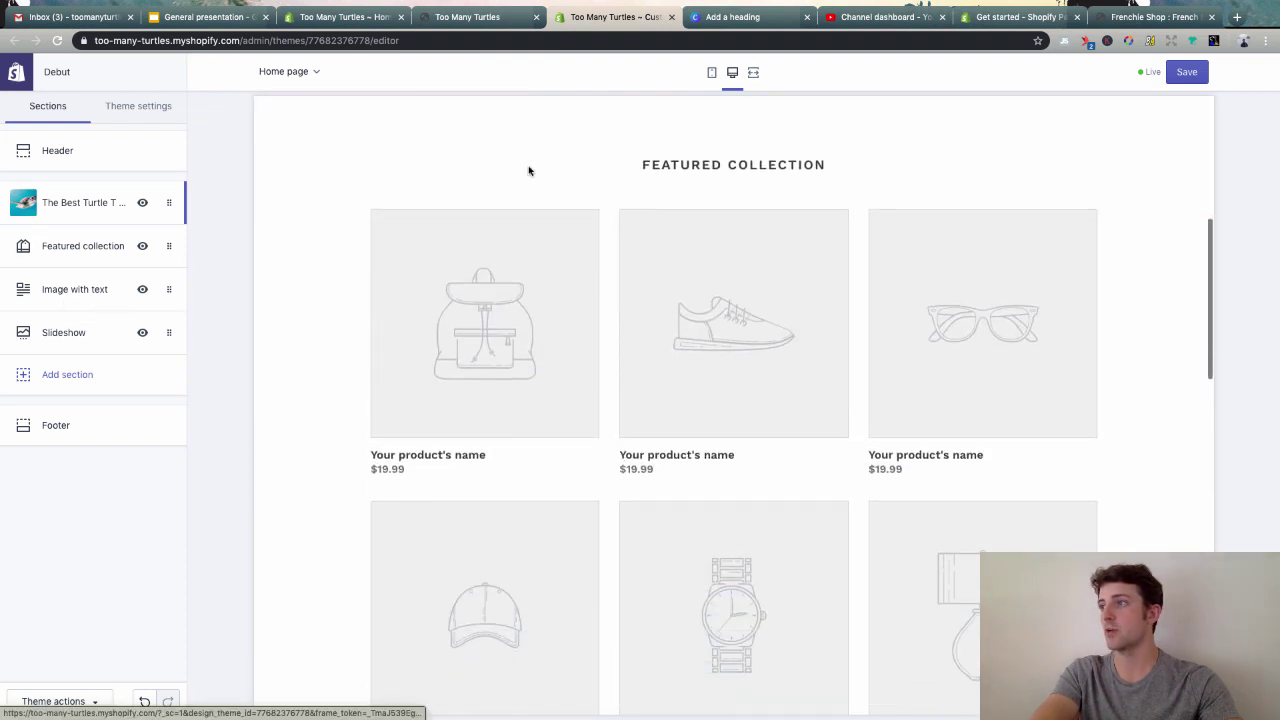
scroll(834, 294, "down", 10)
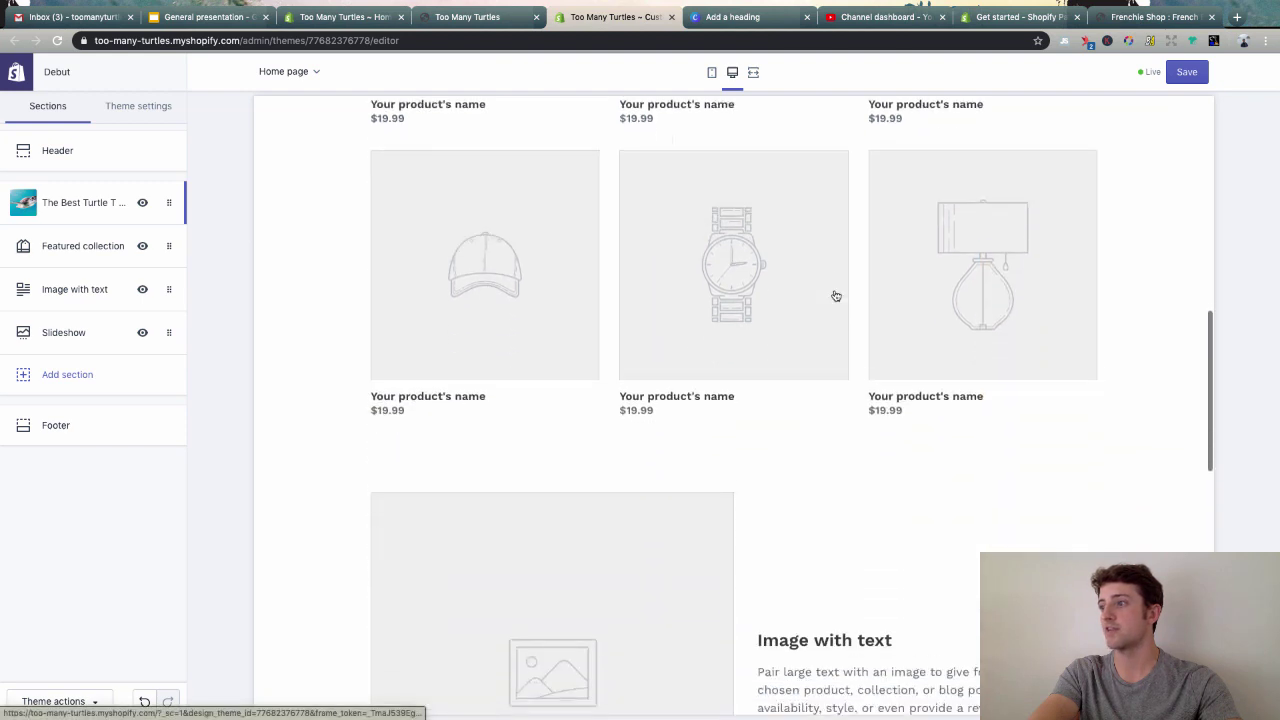
scroll(626, 446, "up", 10)
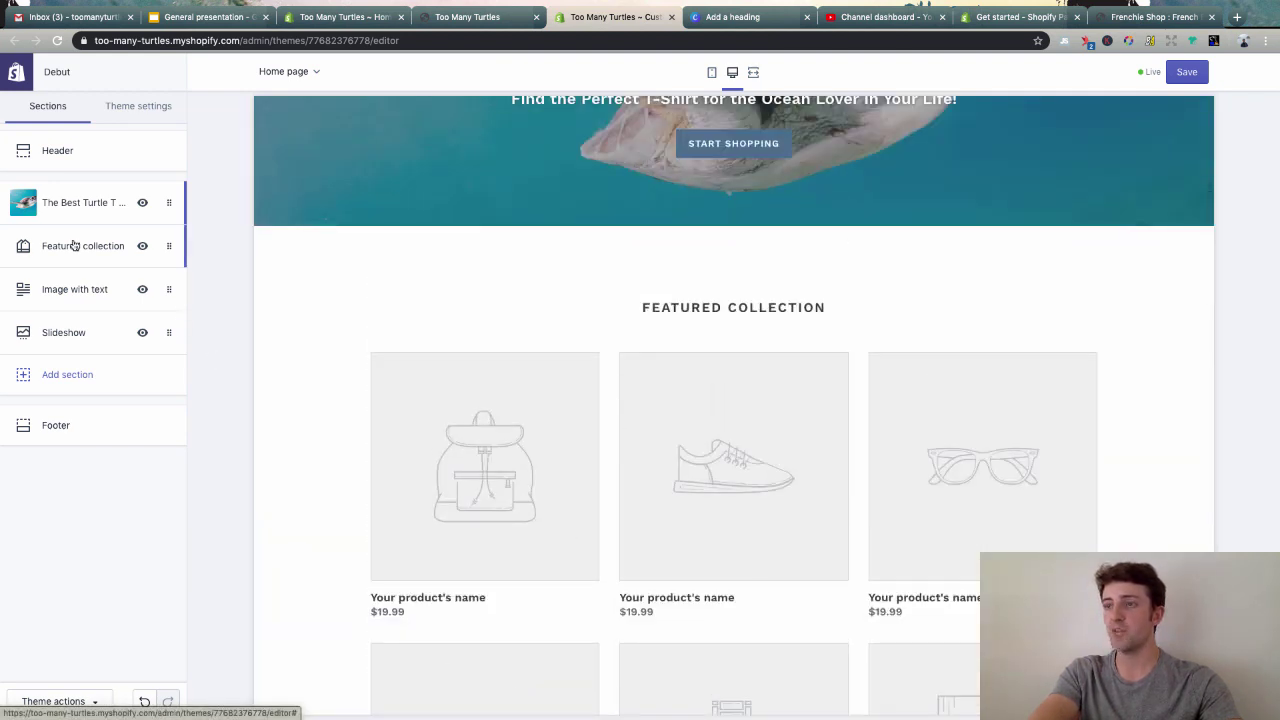
left_click(166, 247)
left_click(68, 465)
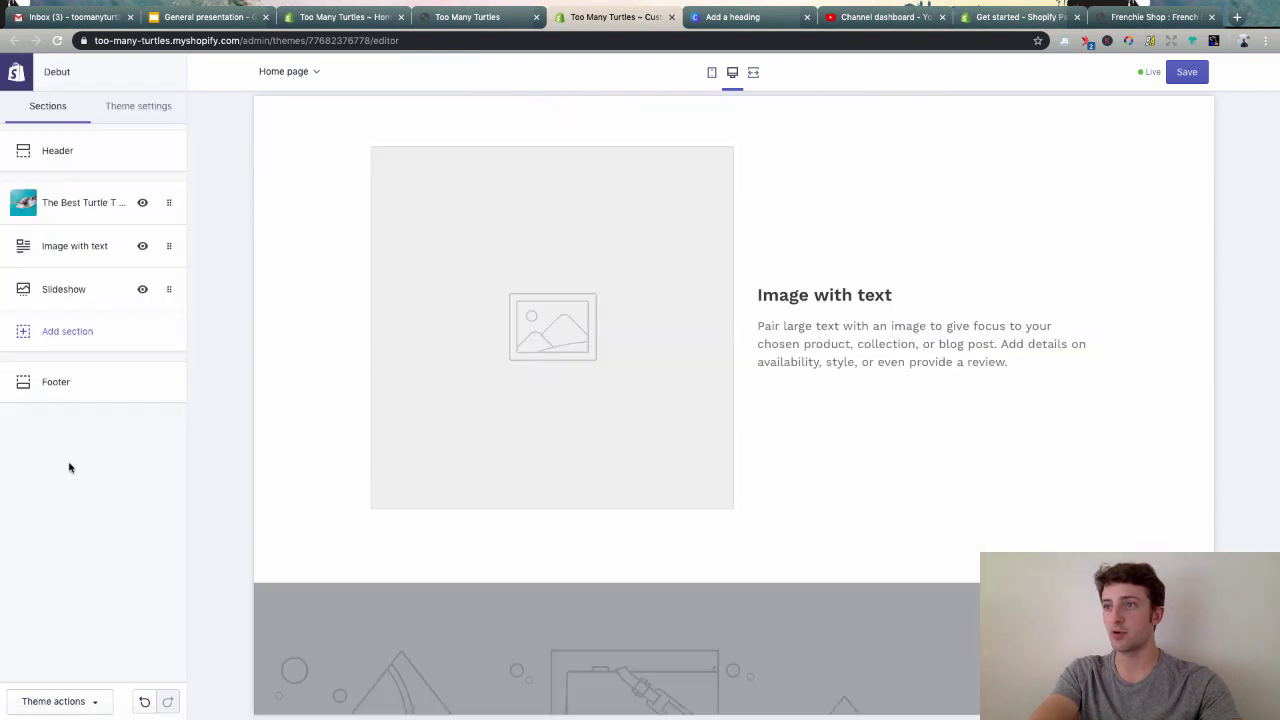
- Remove the Image with text and Slideshow sections
left_click(174, 256)
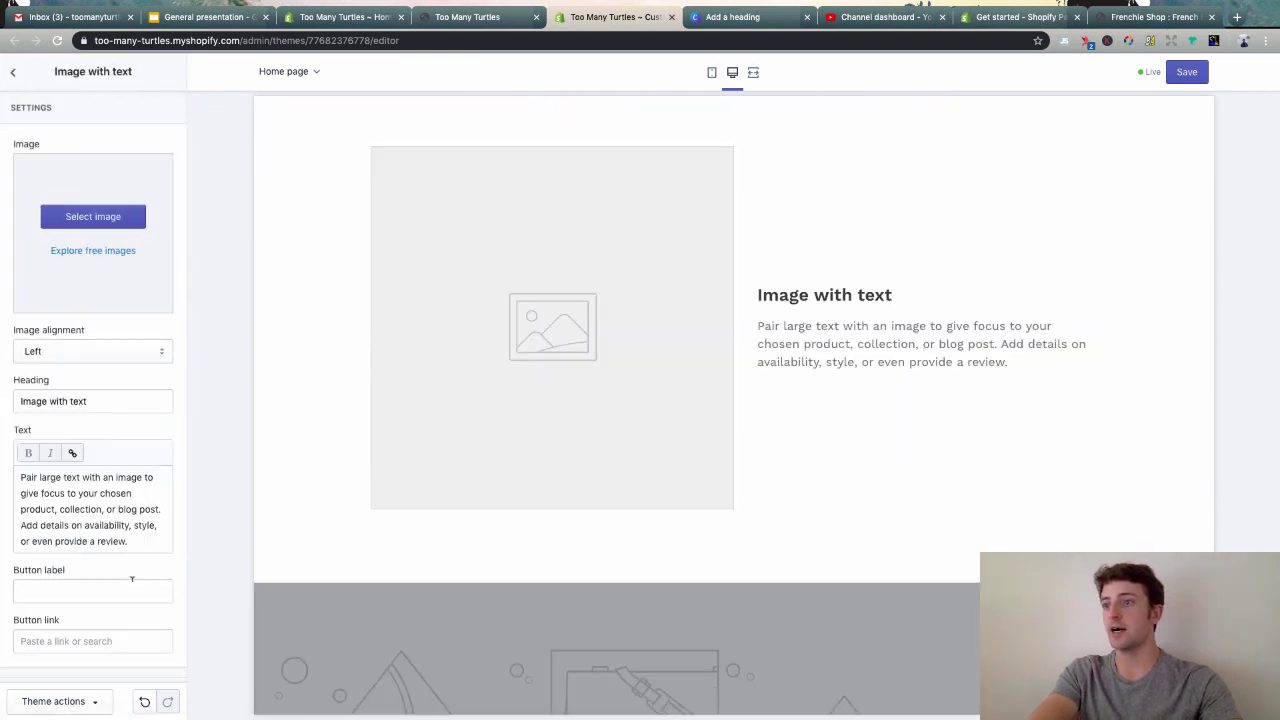
left_click(19, 78)
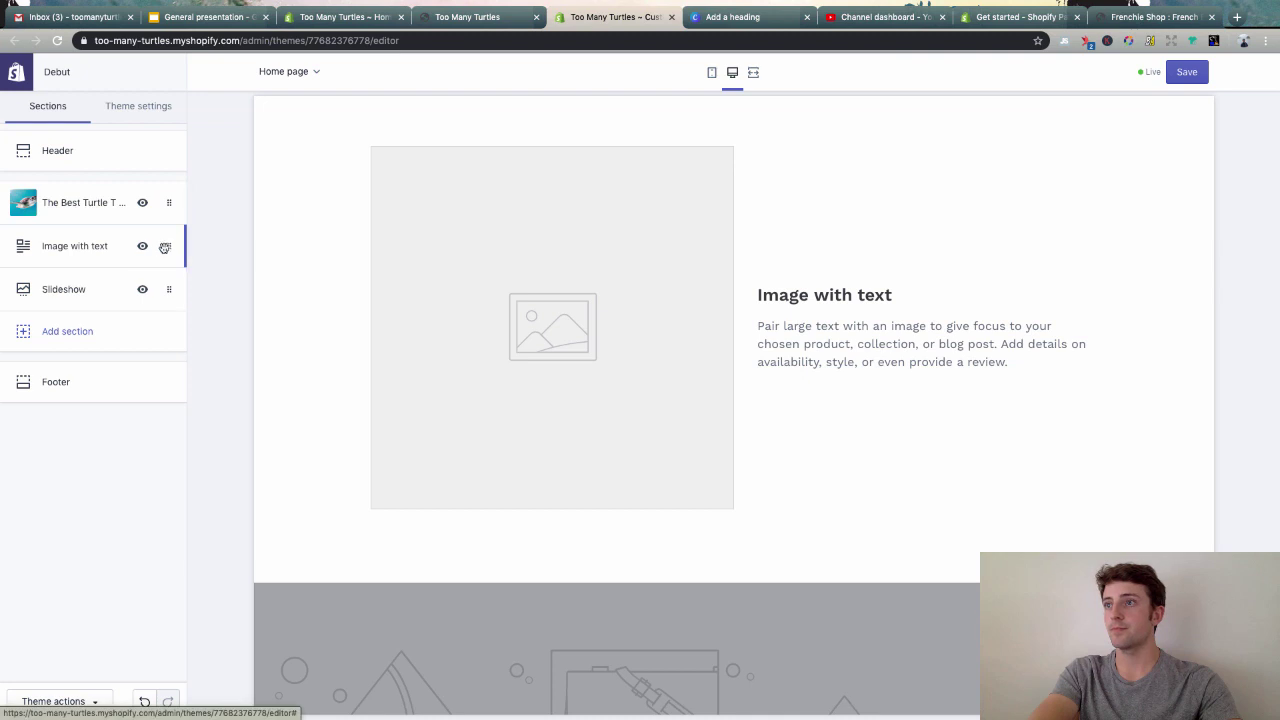
left_click(109, 262)
scroll(81, 621, "down", 1)
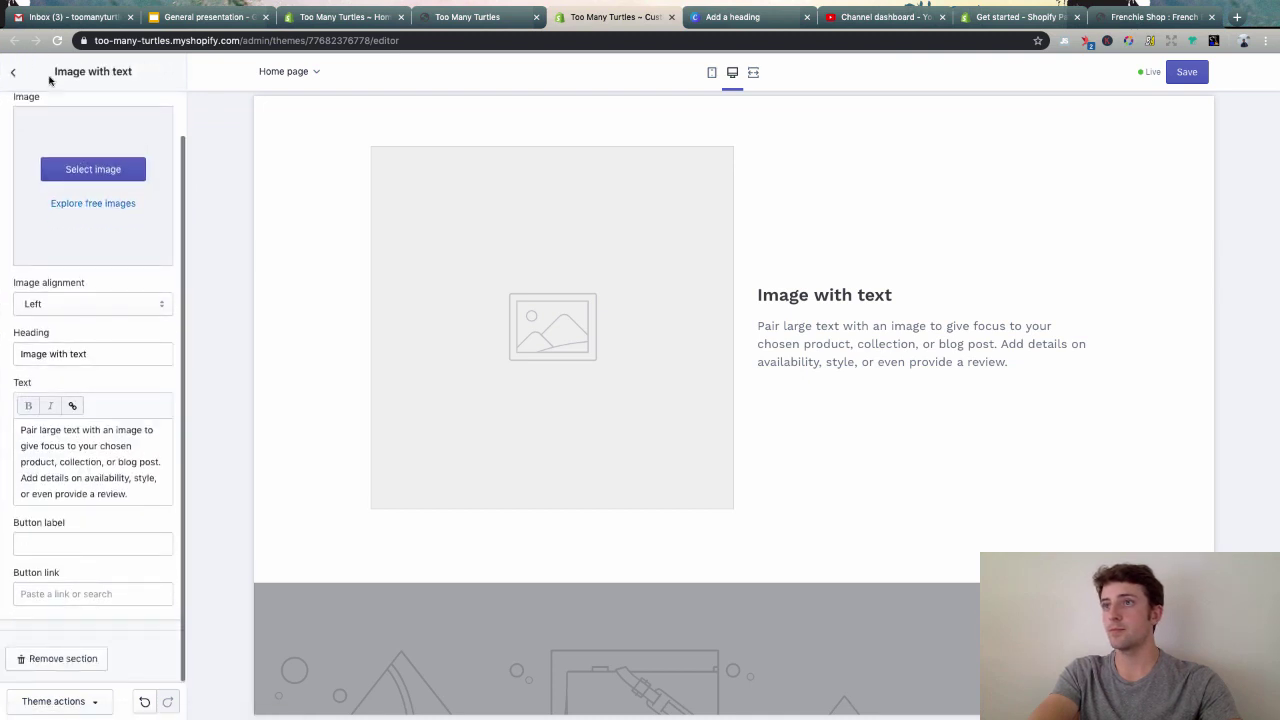
left_click(13, 71)
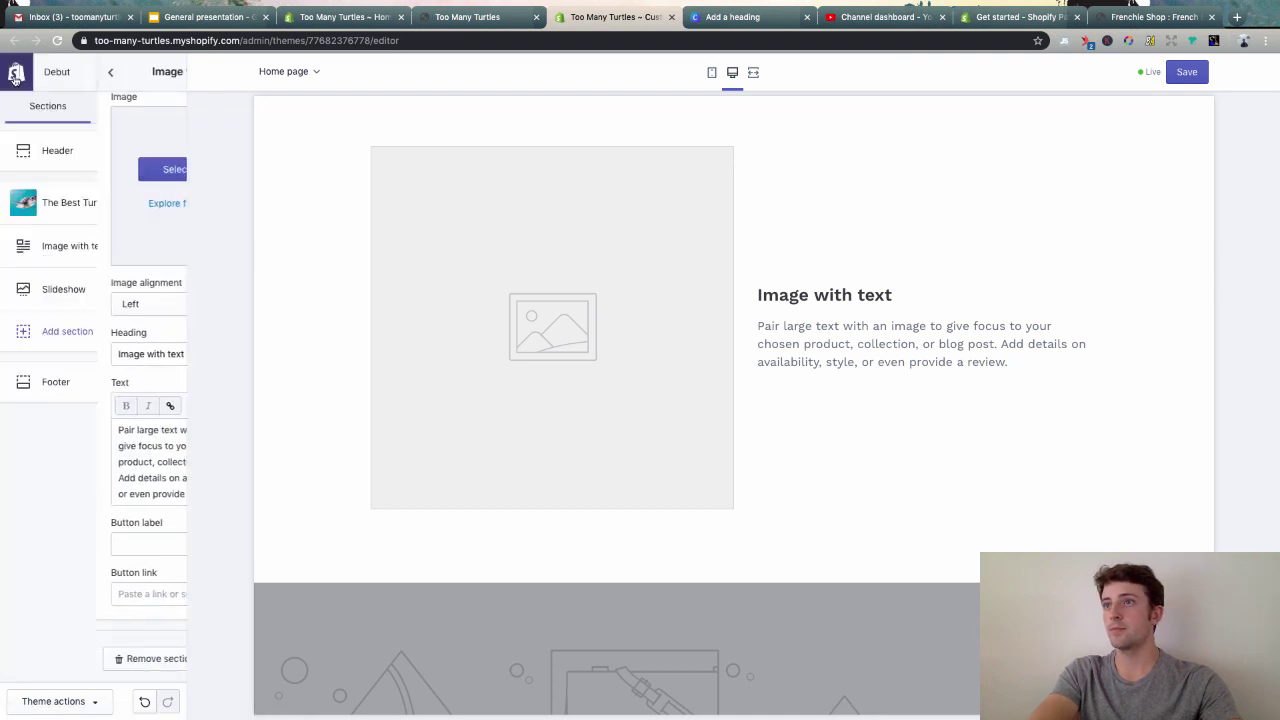
left_click(43, 252)
scroll(87, 593, "down", 1)
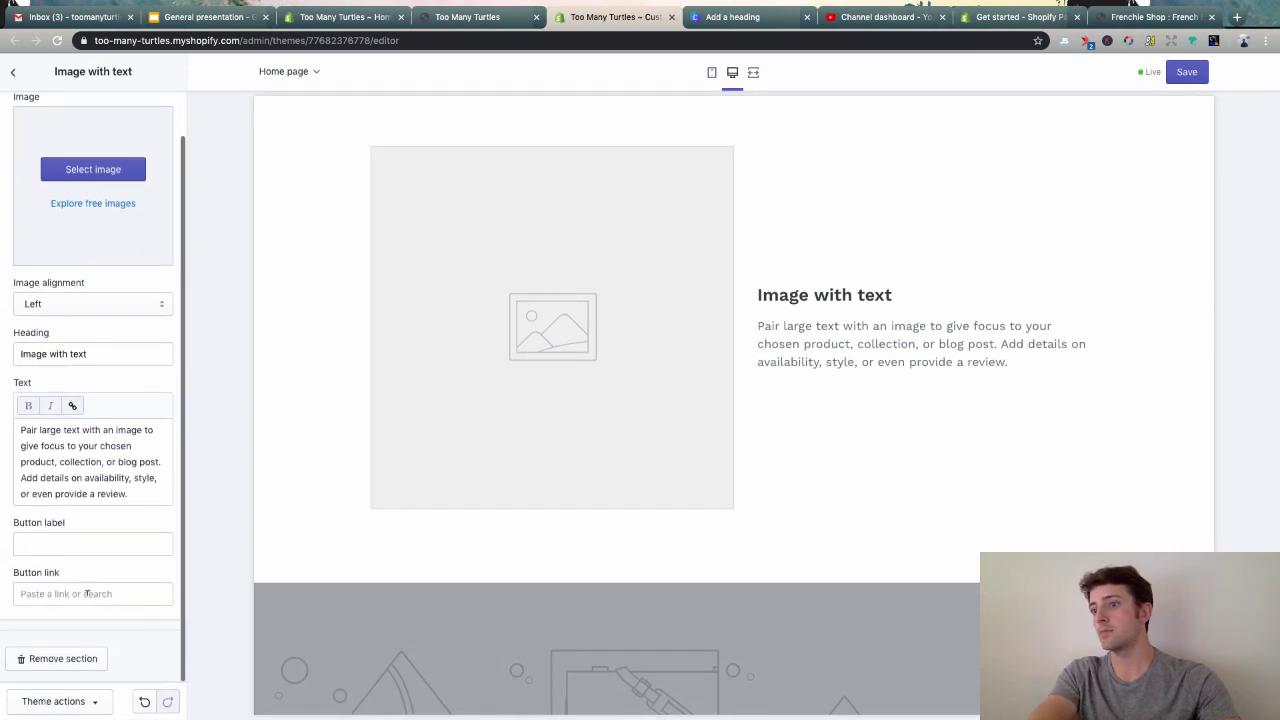
left_click(63, 659)
left_click(77, 252)
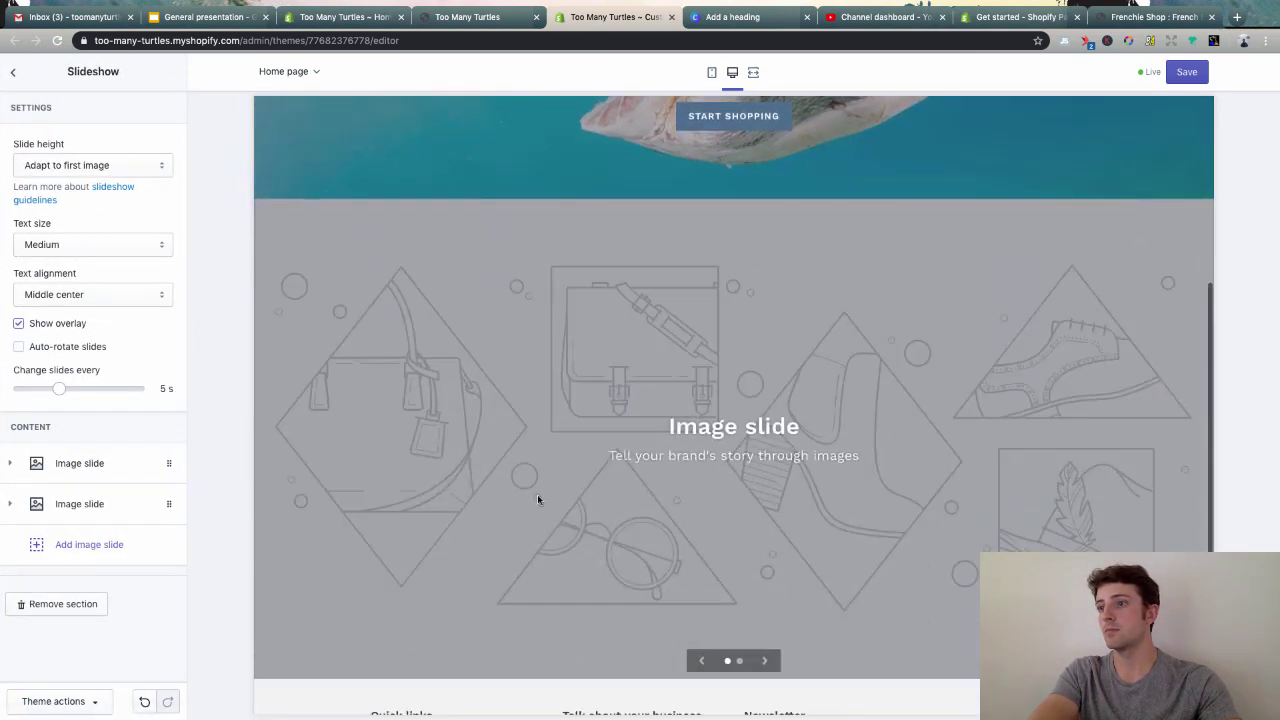
left_click(69, 606)
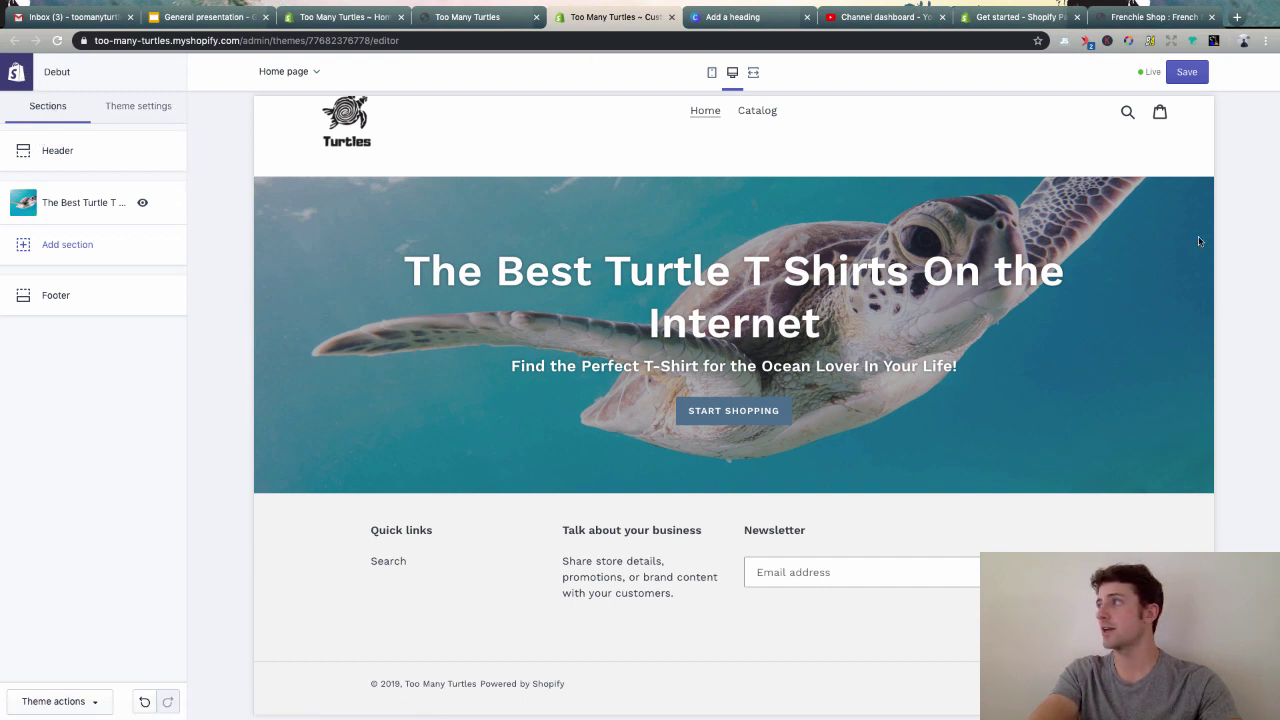
- Save the turtle-only homepage, close the theme editor tab, and return to the Too Many Turtles admin
left_click(1170, 80)
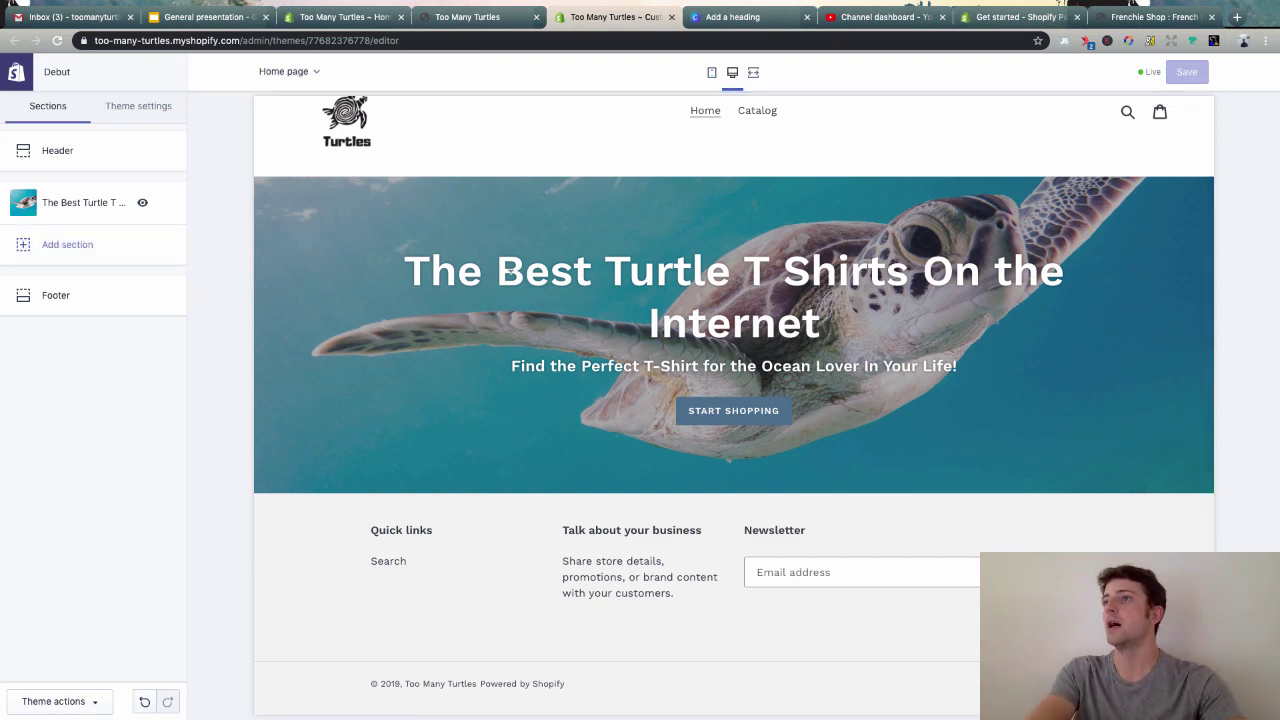
left_click(672, 17)
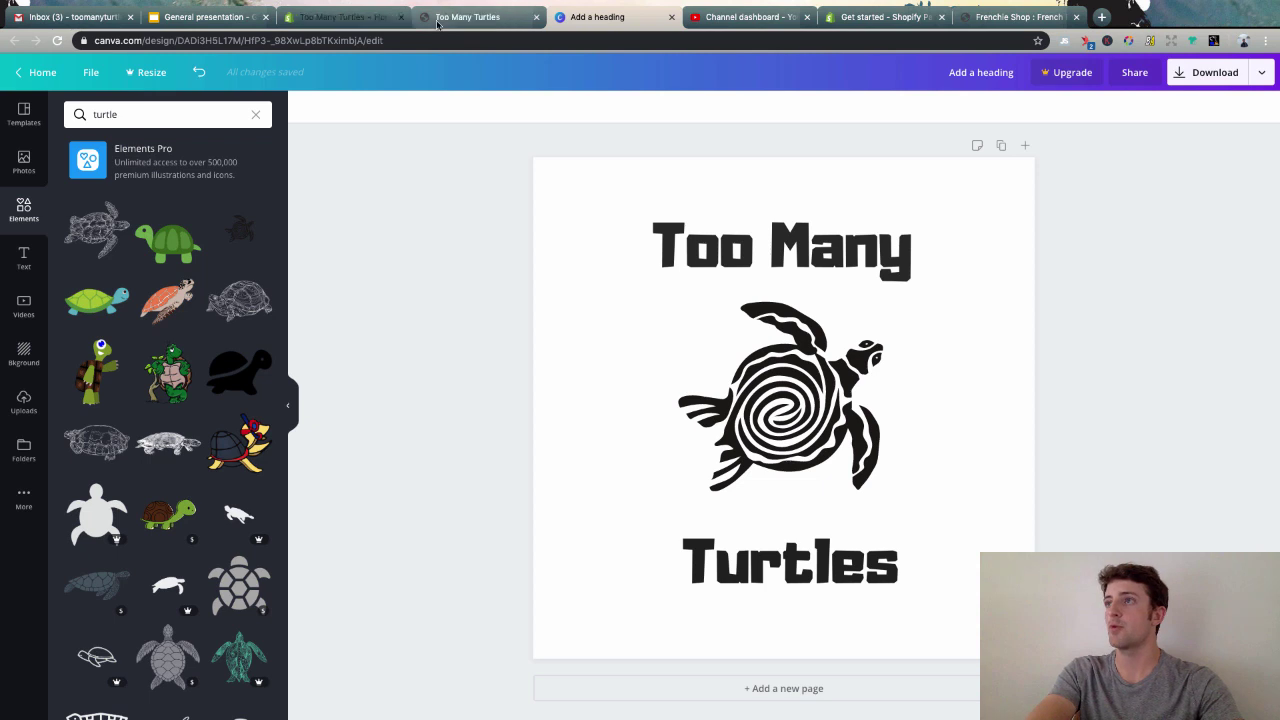
left_click(330, 17)
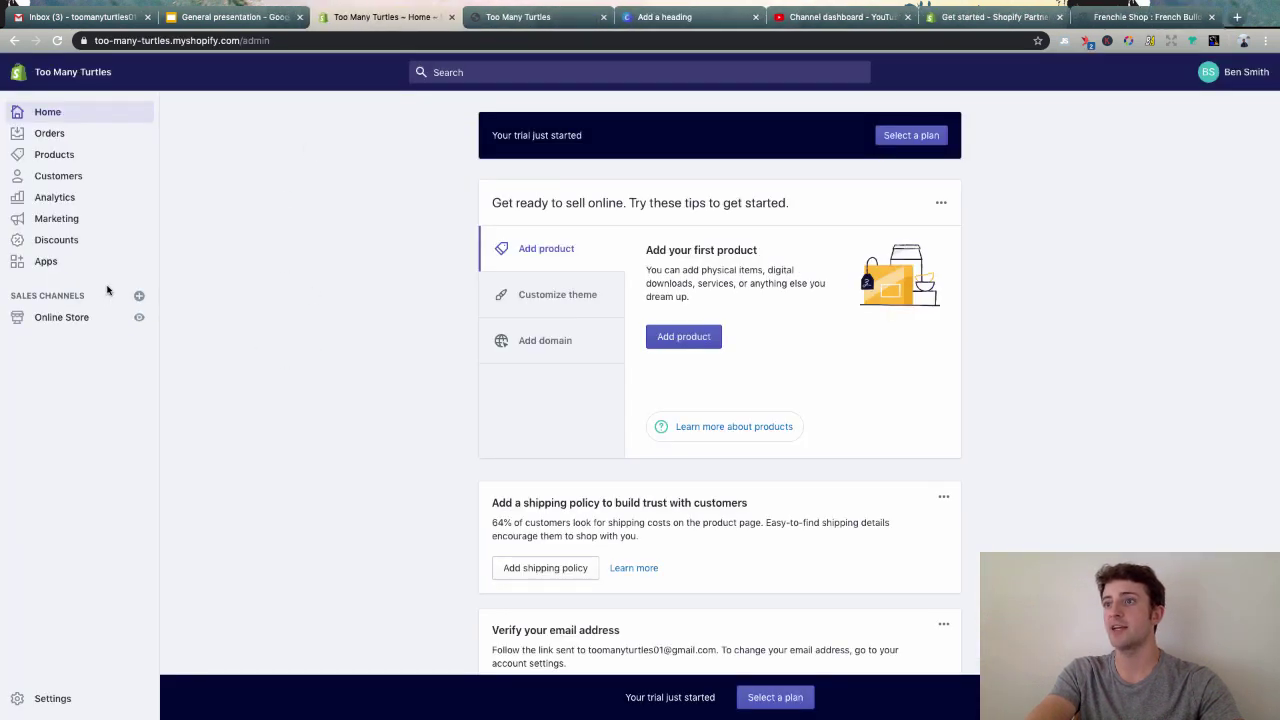
- Search the Shopify App Store for 'printful' from the store's Apps page
left_click(52, 270)
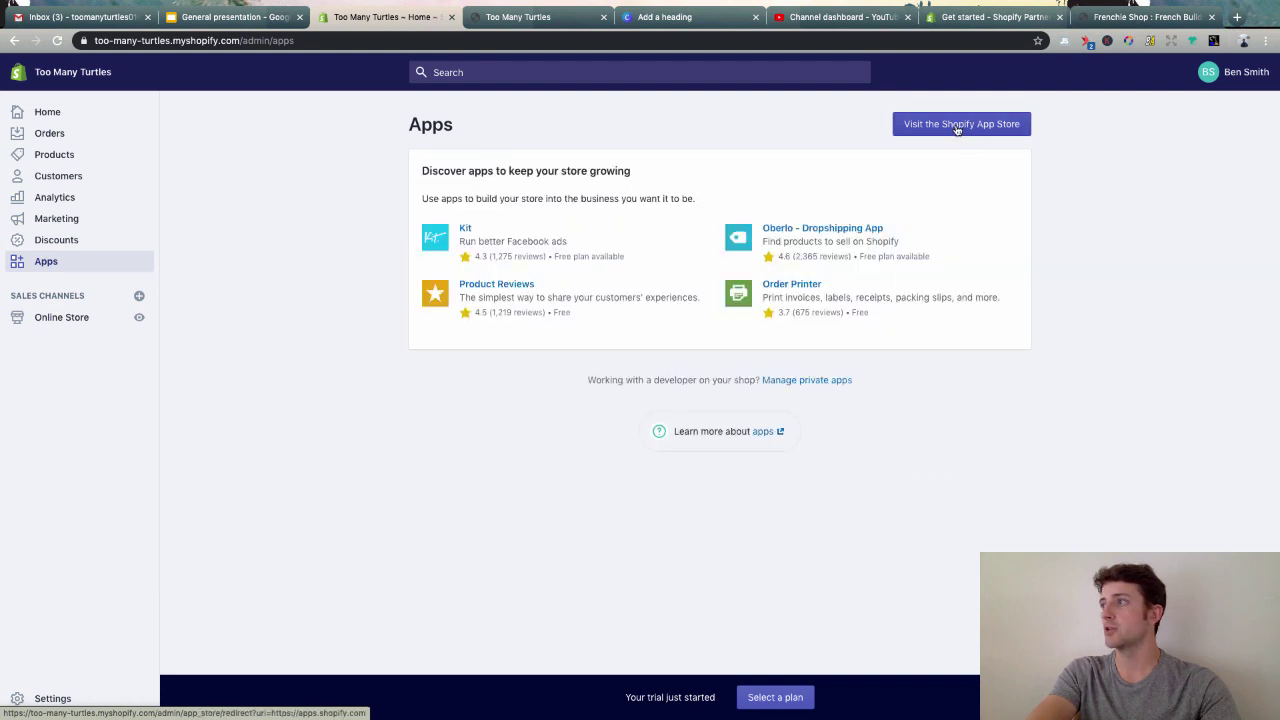
left_click(953, 126)
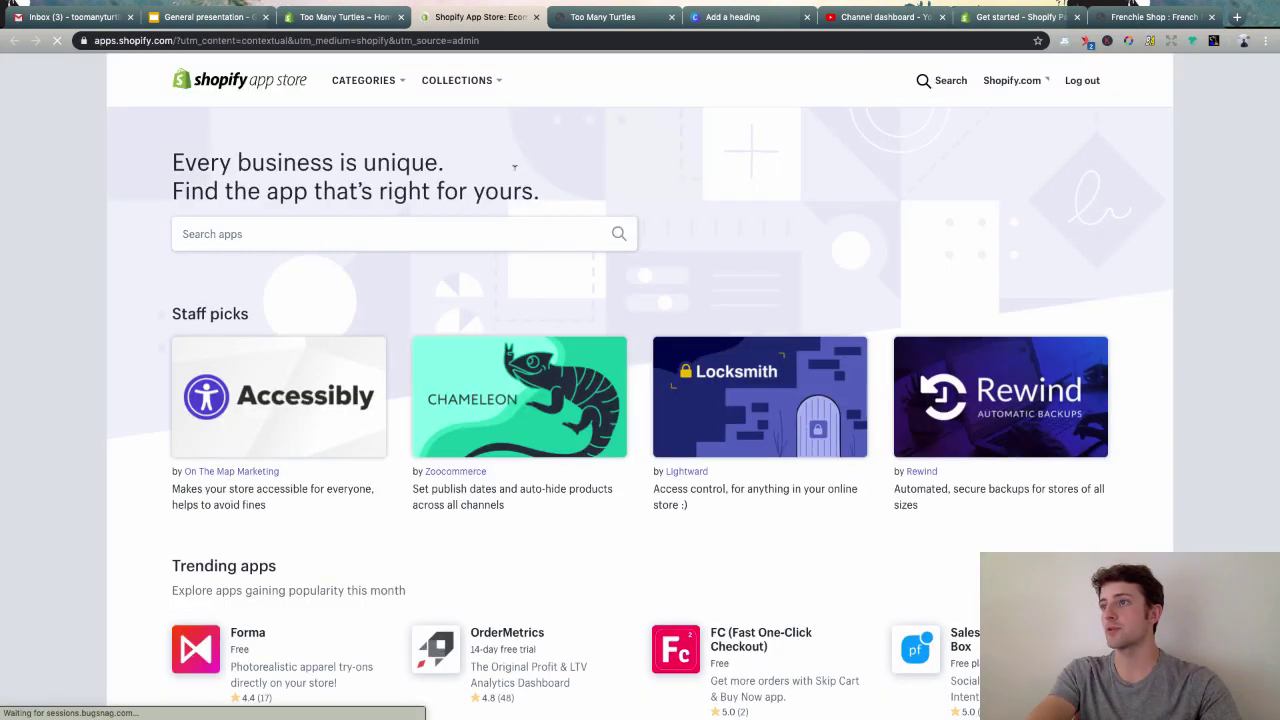
left_click(420, 226)
type("printful")
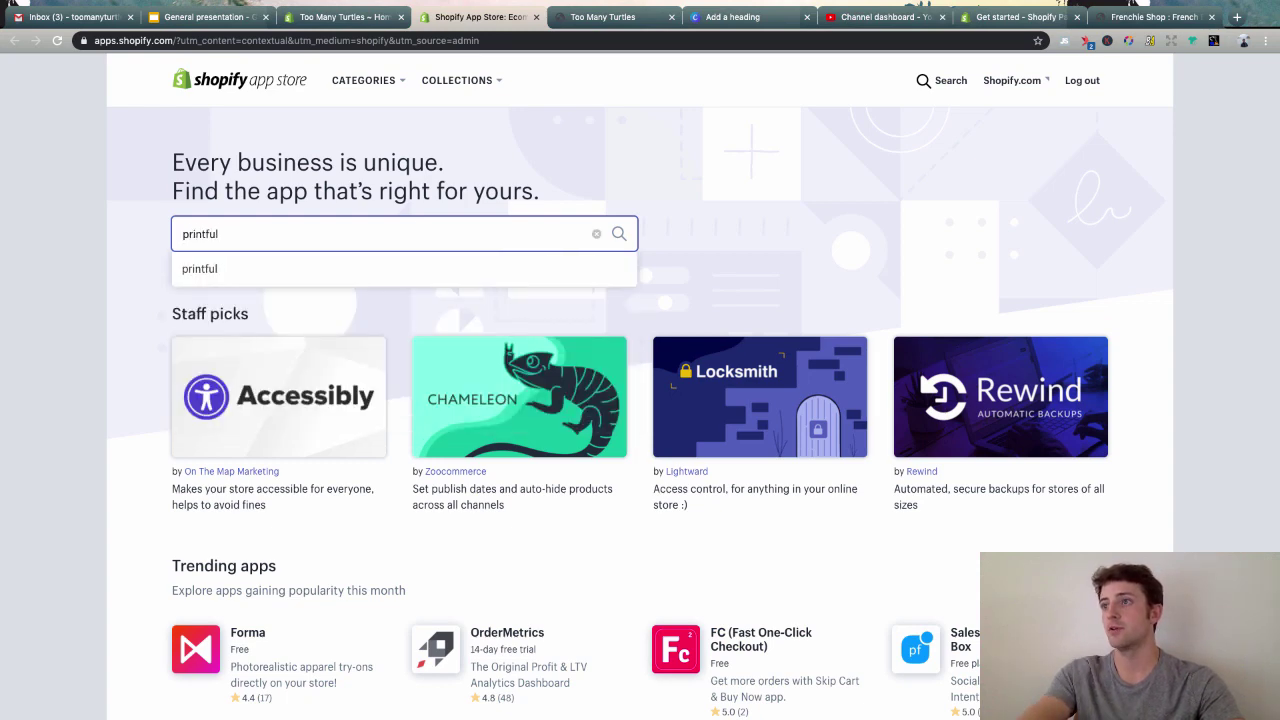
key("Return")
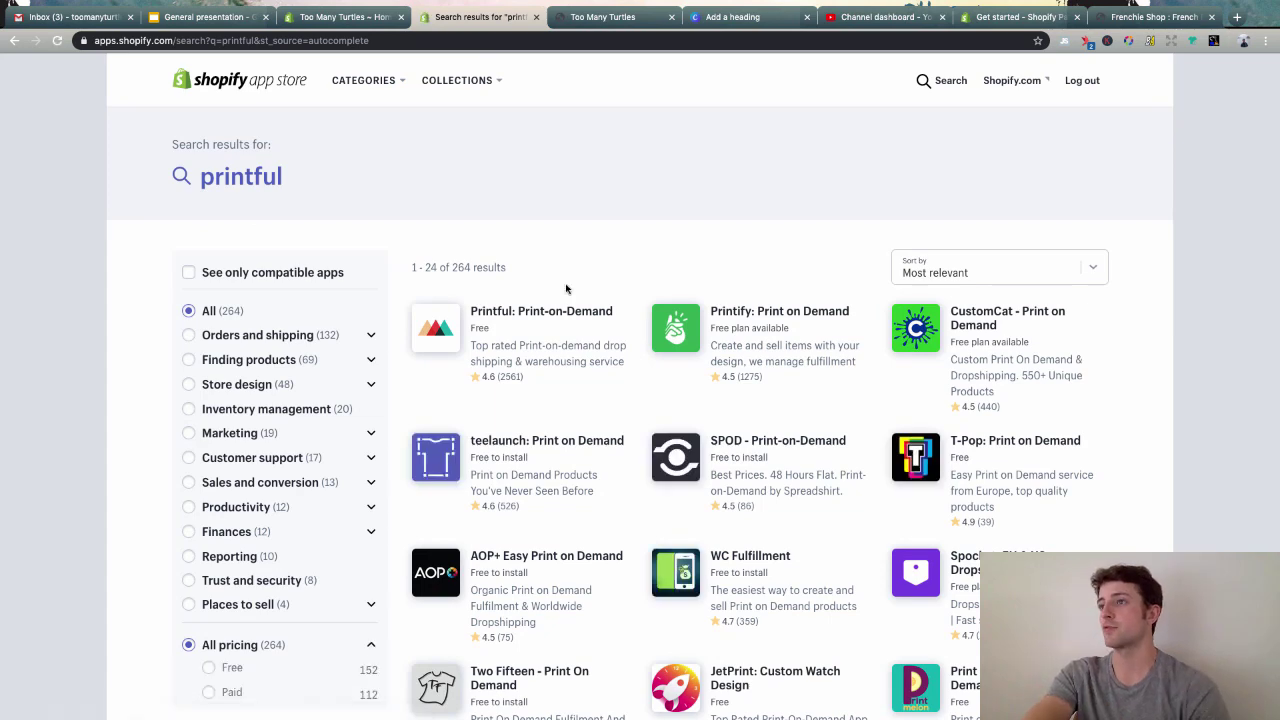
- Open the Printful: Print-on-Demand listing and add the app to Too Many Turtles
left_click(508, 312)
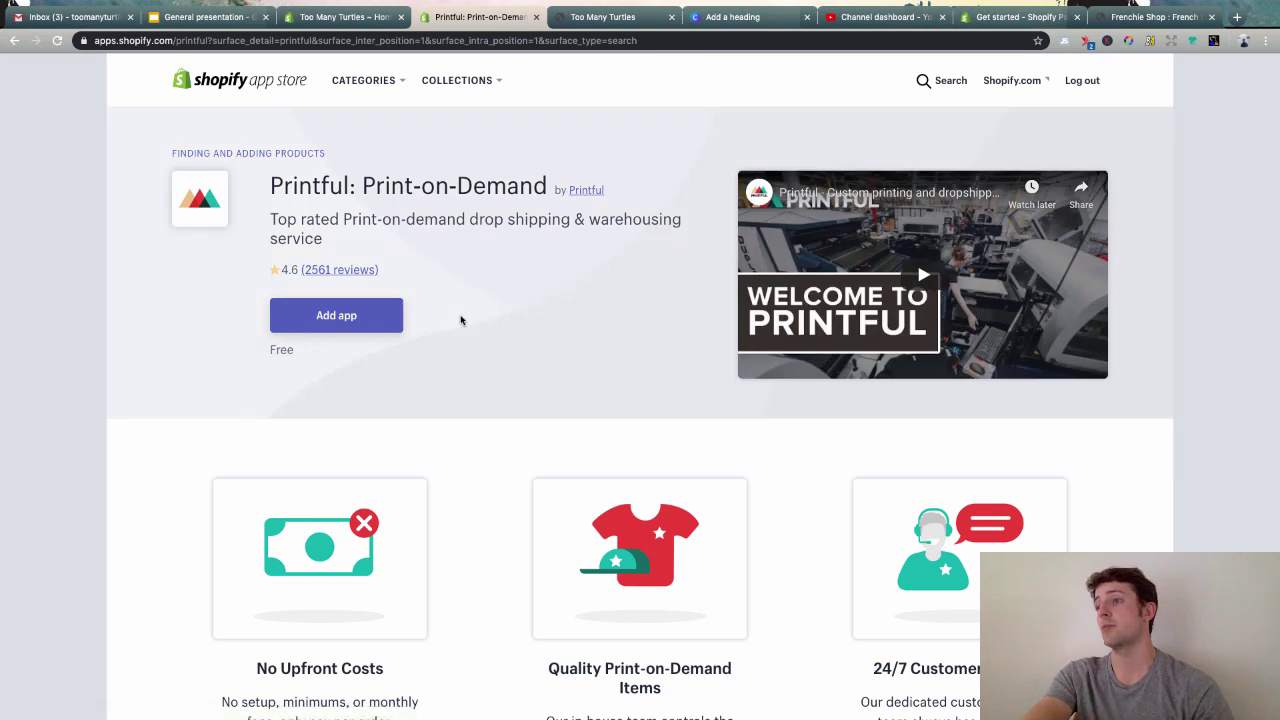
left_click(341, 320)
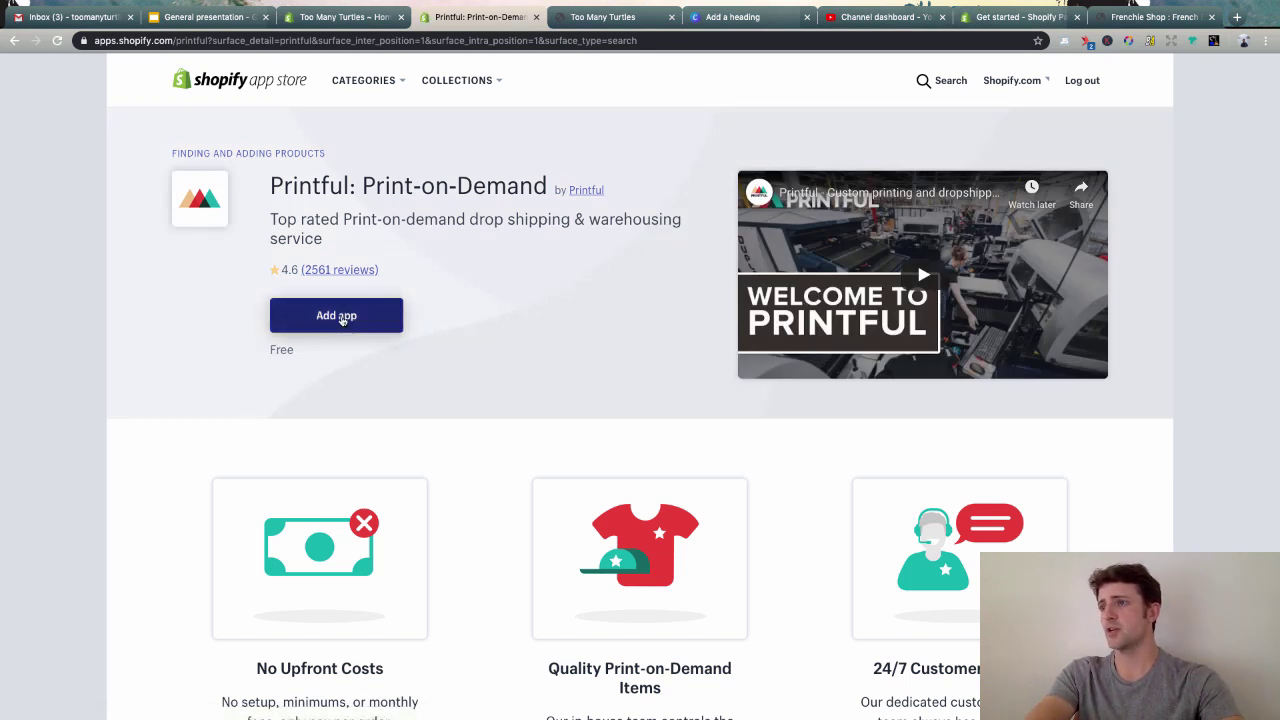
left_click(341, 318)
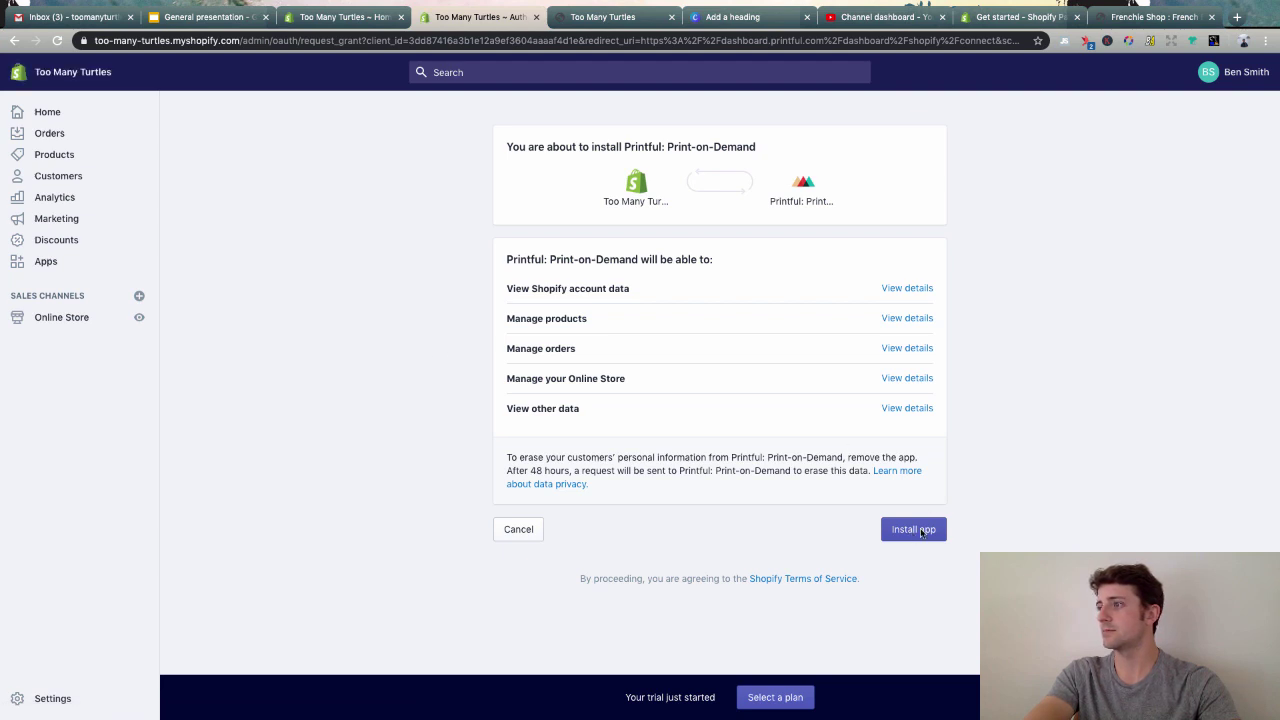
- Install Printful and connect the store to the existing Printful account
left_click(921, 531)
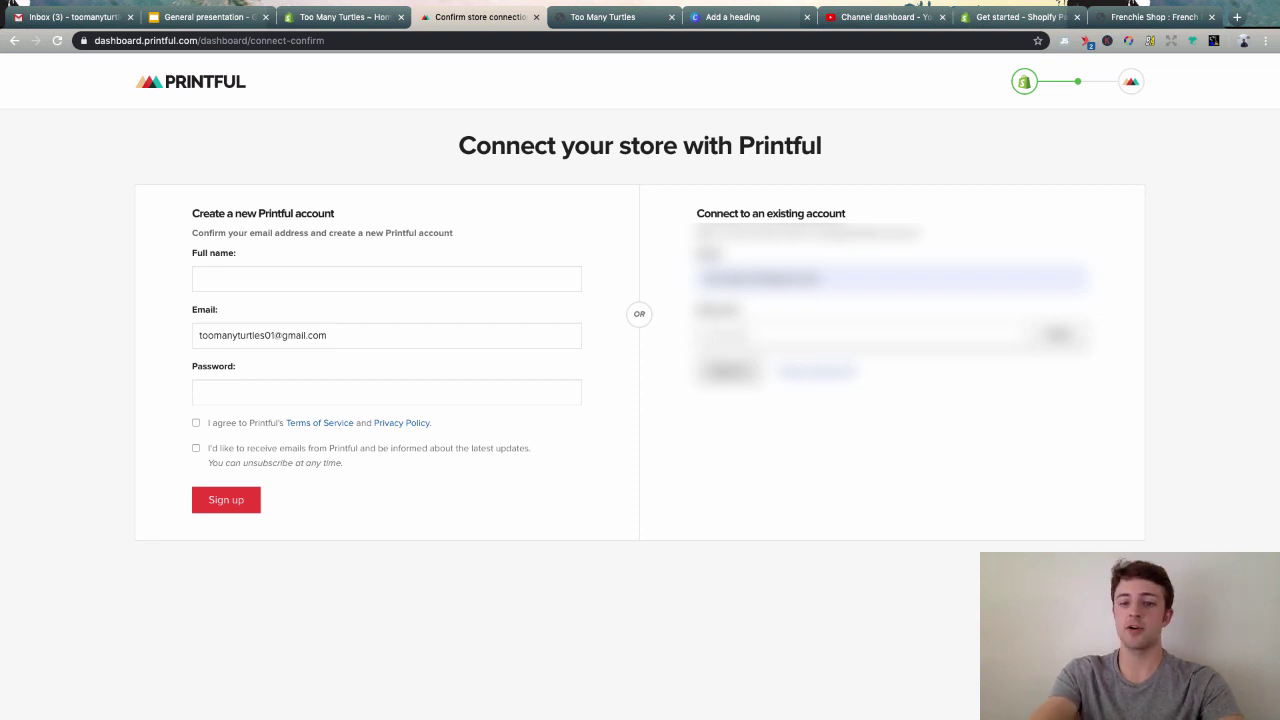
left_click(728, 372)
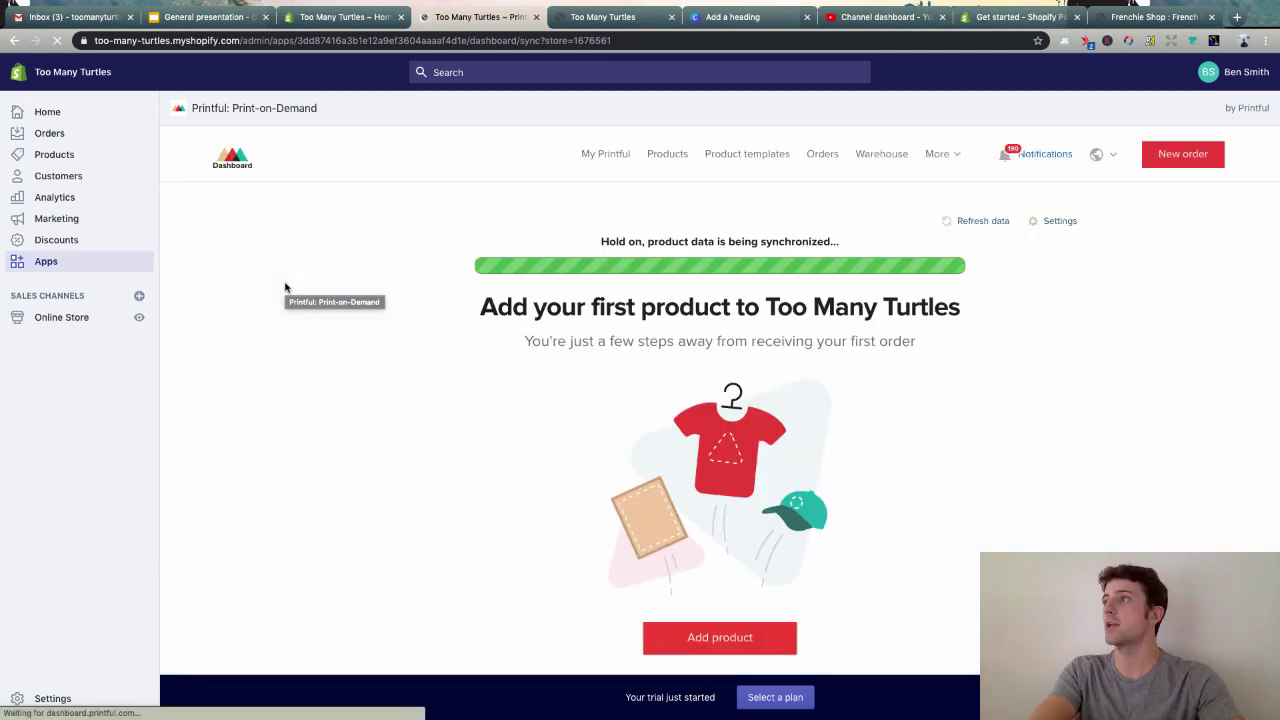
- Load the My Printful dashboard in the former Frenchie Shop tab
key("ctrl+Tab")
key("ctrl+Tab")
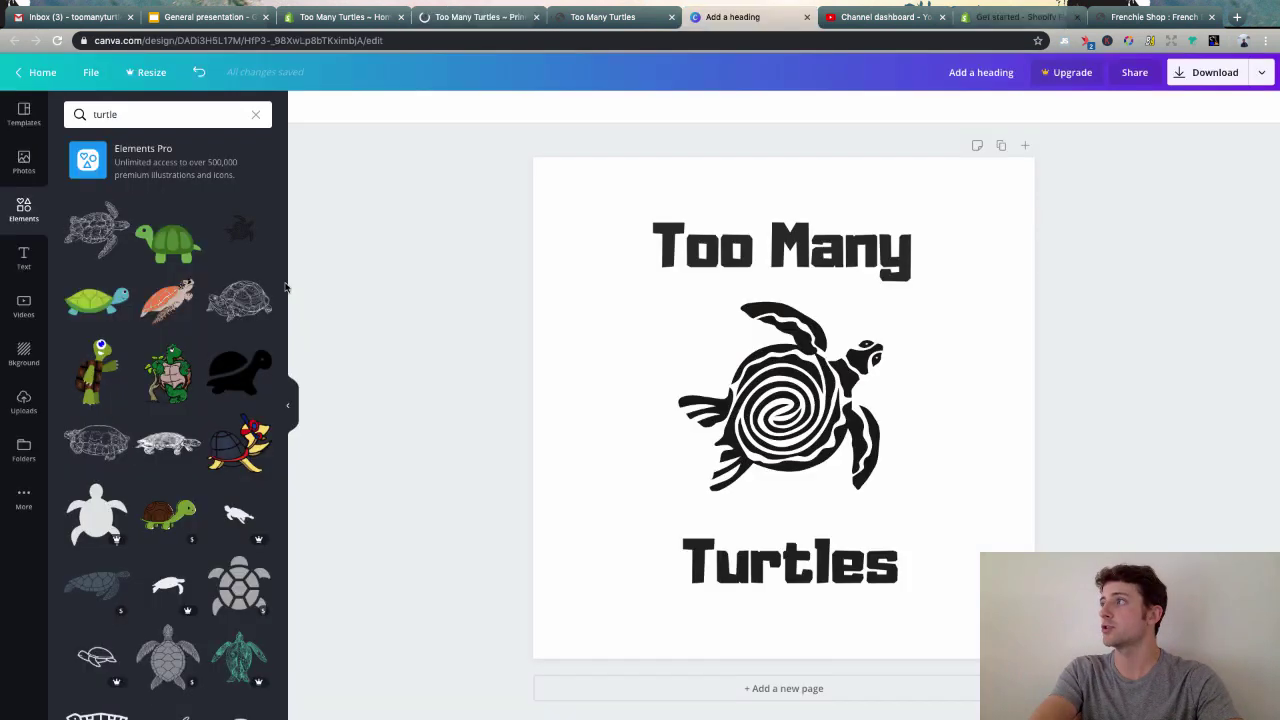
key("ctrl+Tab")
key("ctrl+Tab")
key("ctrl+Tab")
left_click(885, 40)
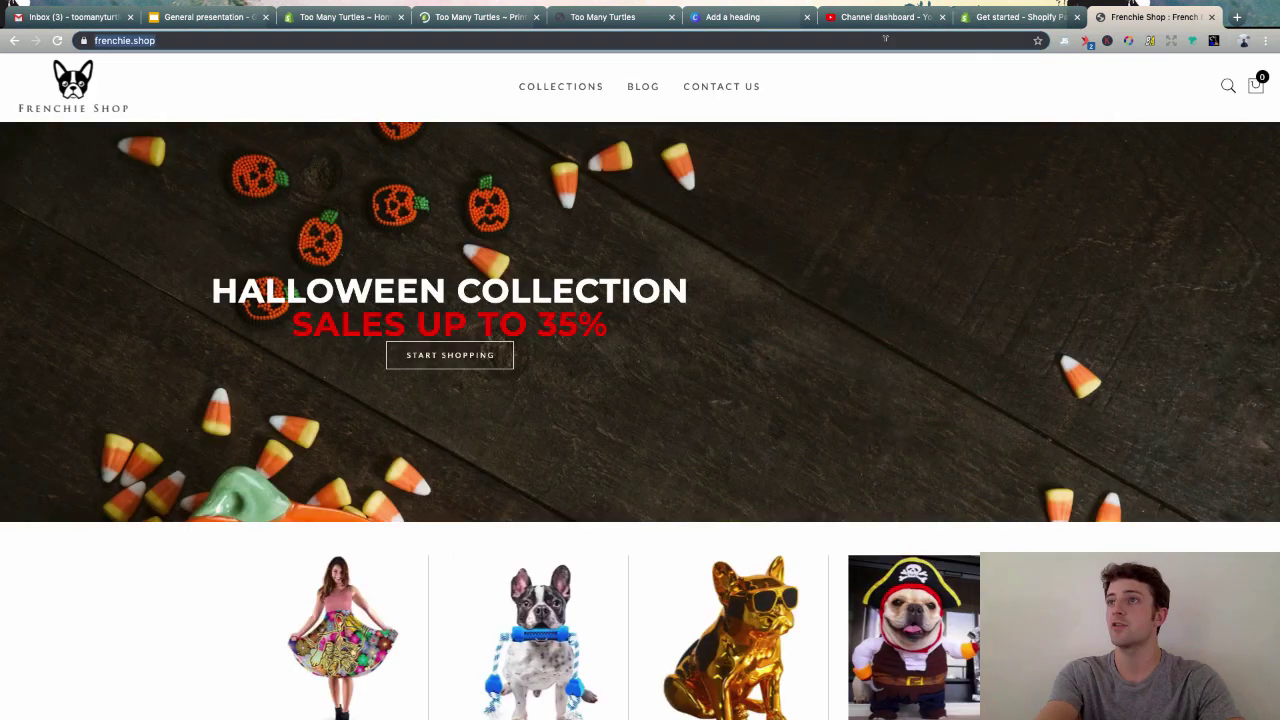
type("prin")
key("Return")
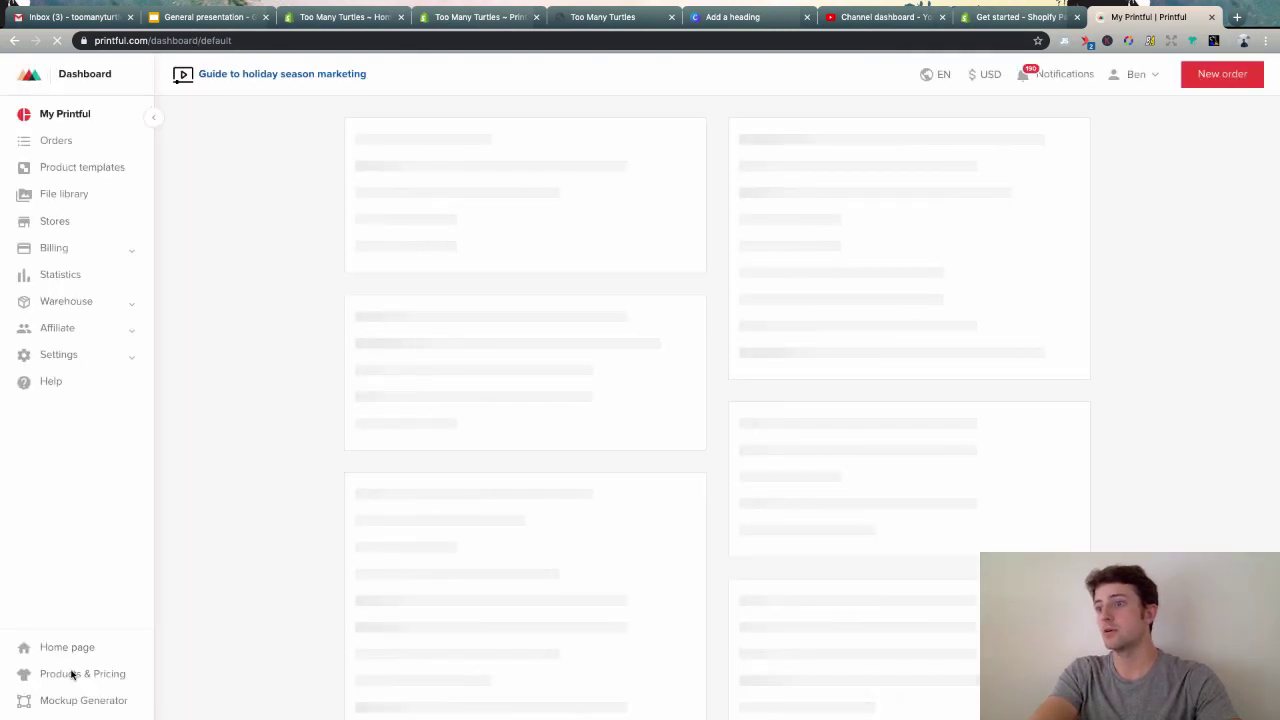
- Go to Printful's public home page and scroll down to the product grid
left_click(71, 649)
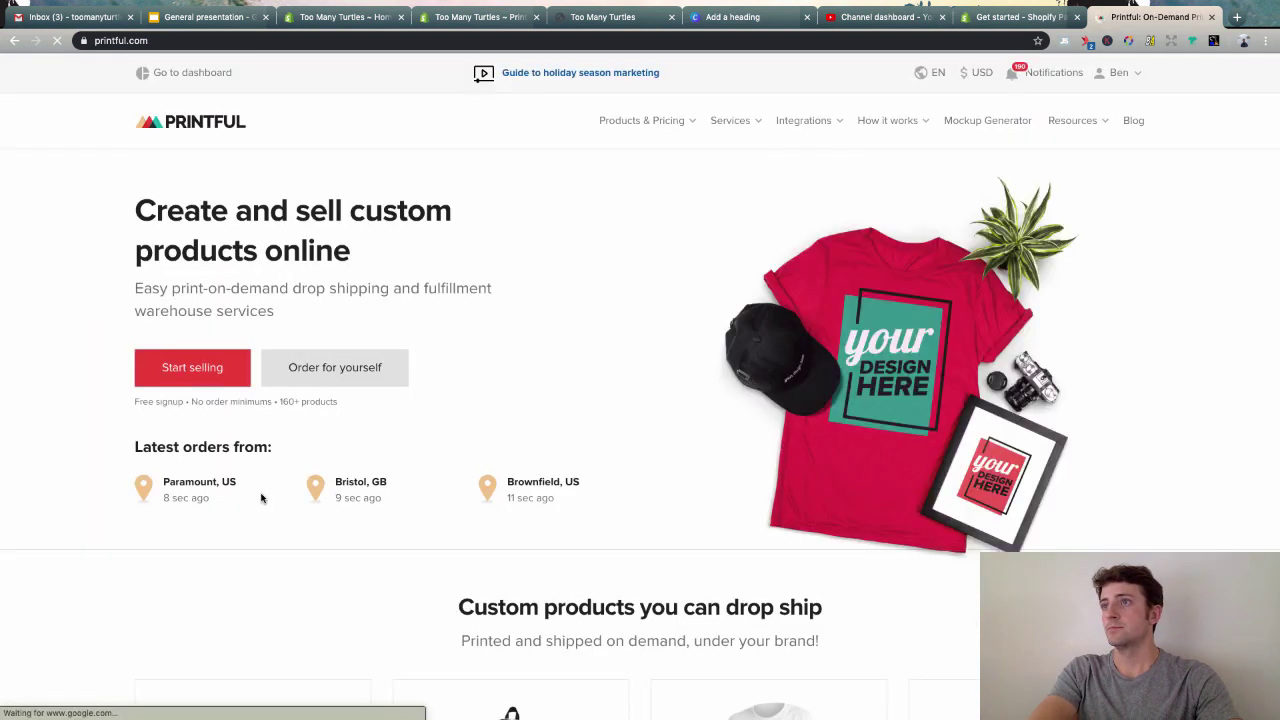
scroll(261, 498, "down", 5)
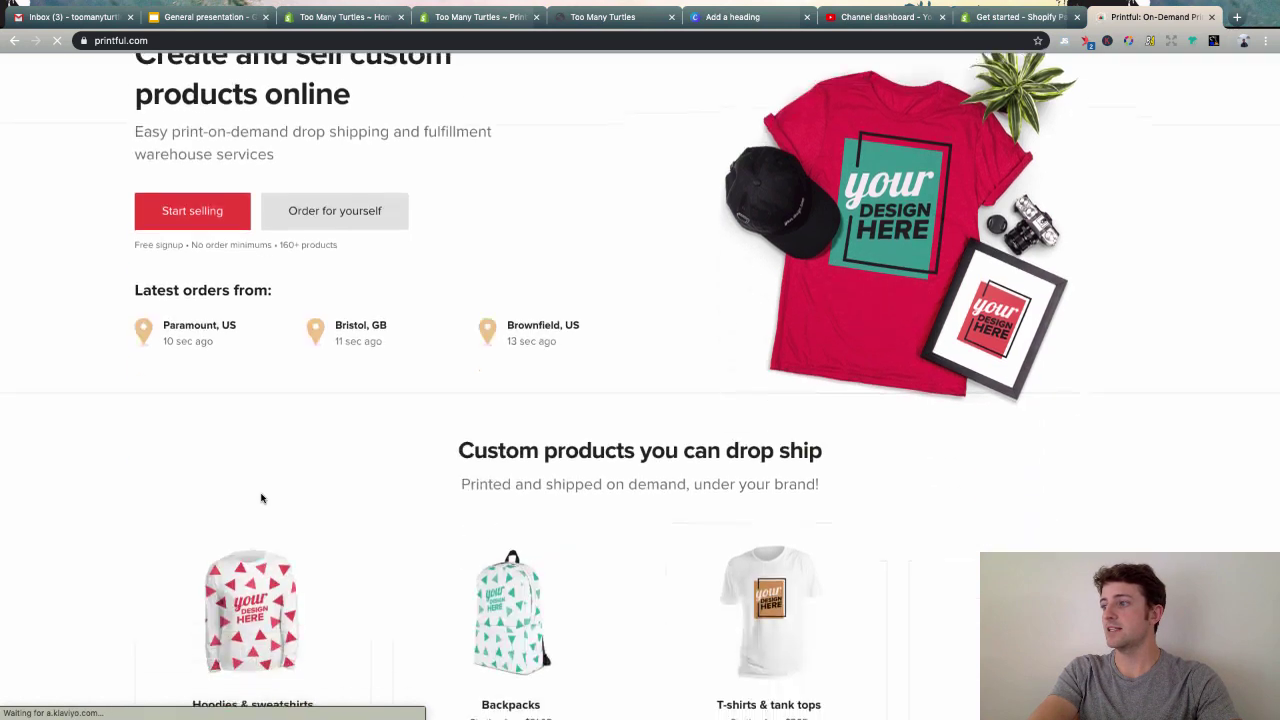
scroll(51, 430, "down", 1)
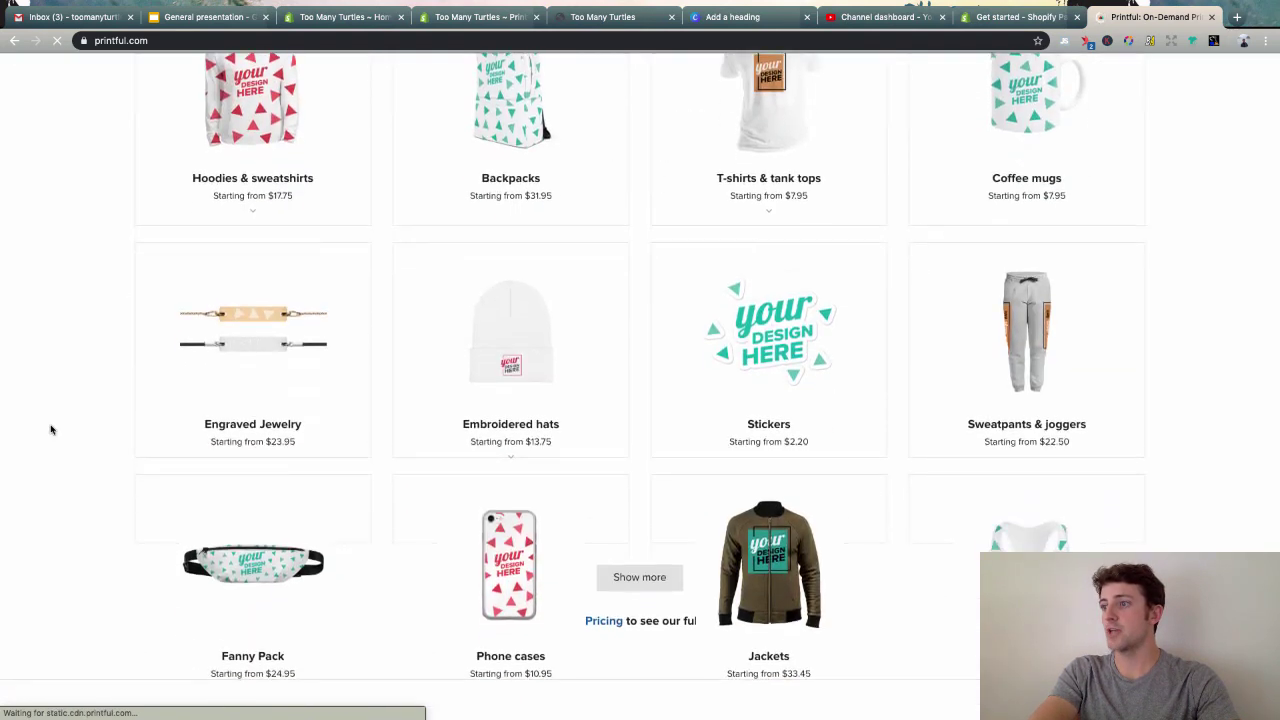
scroll(50, 428, "up", 3)
mouse_move(205, 294)
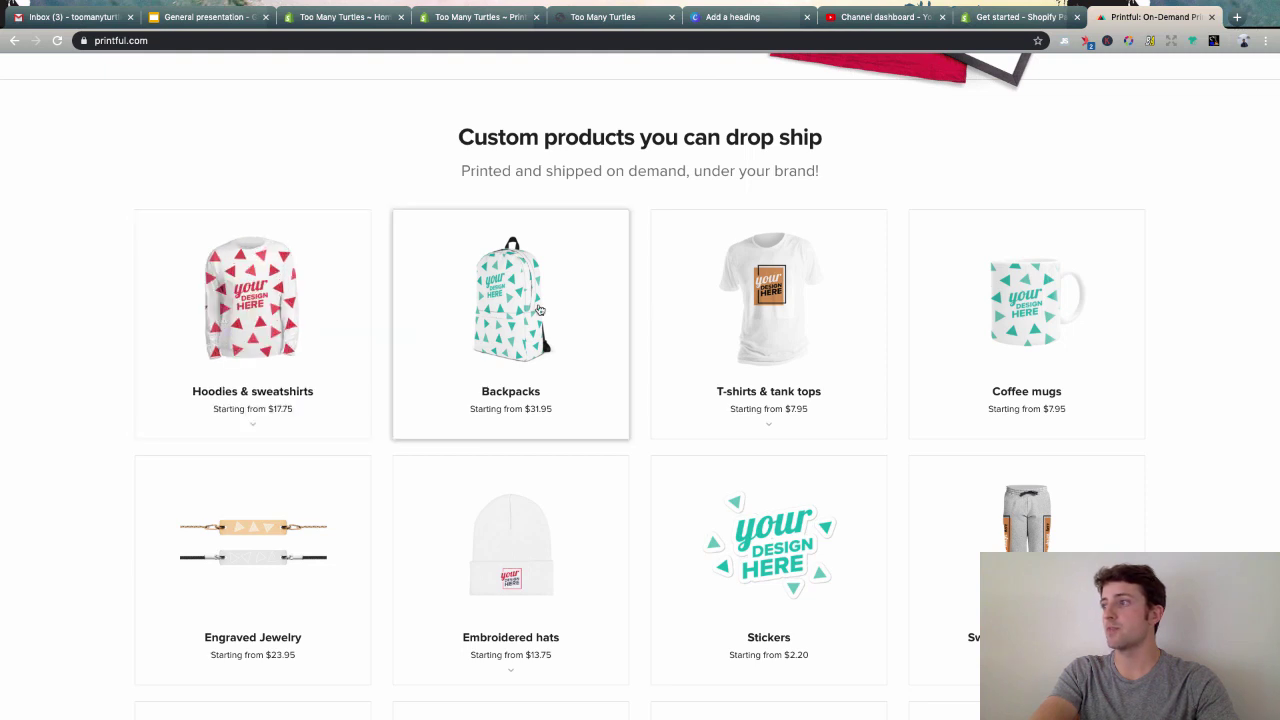
mouse_move(801, 305)
scroll(1045, 300, "down", 2)
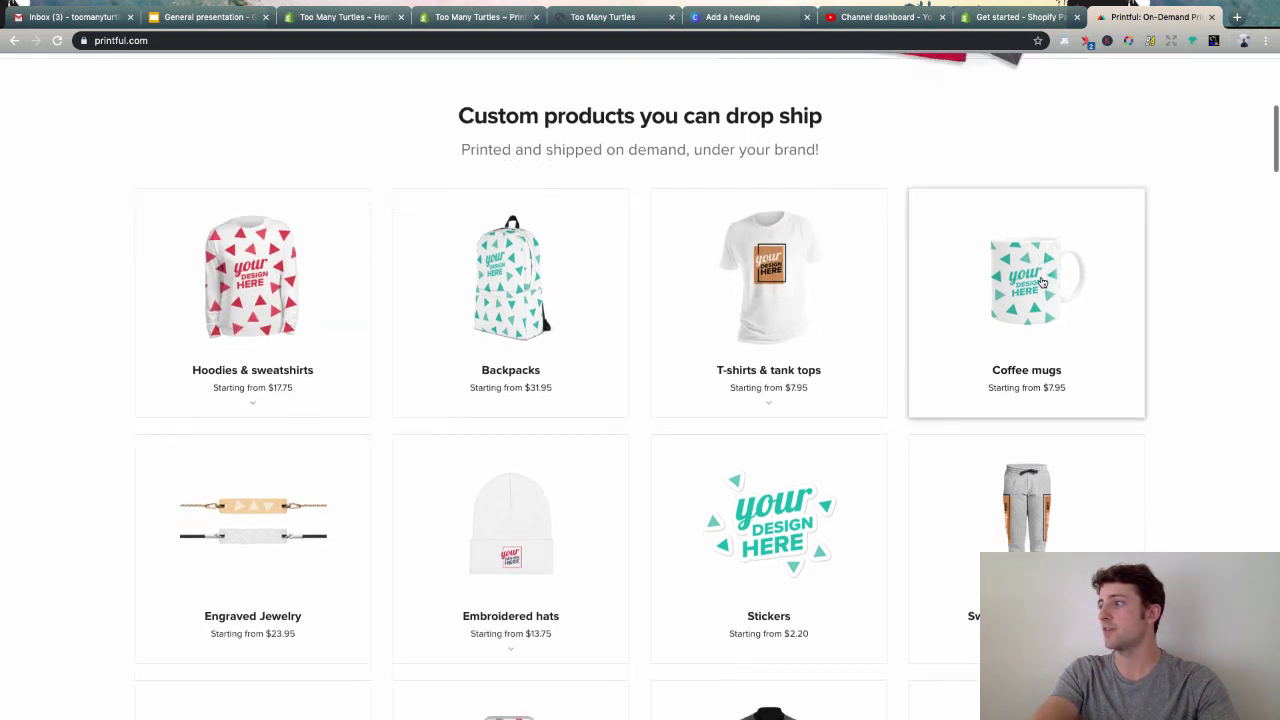
scroll(538, 320, "down", 3)
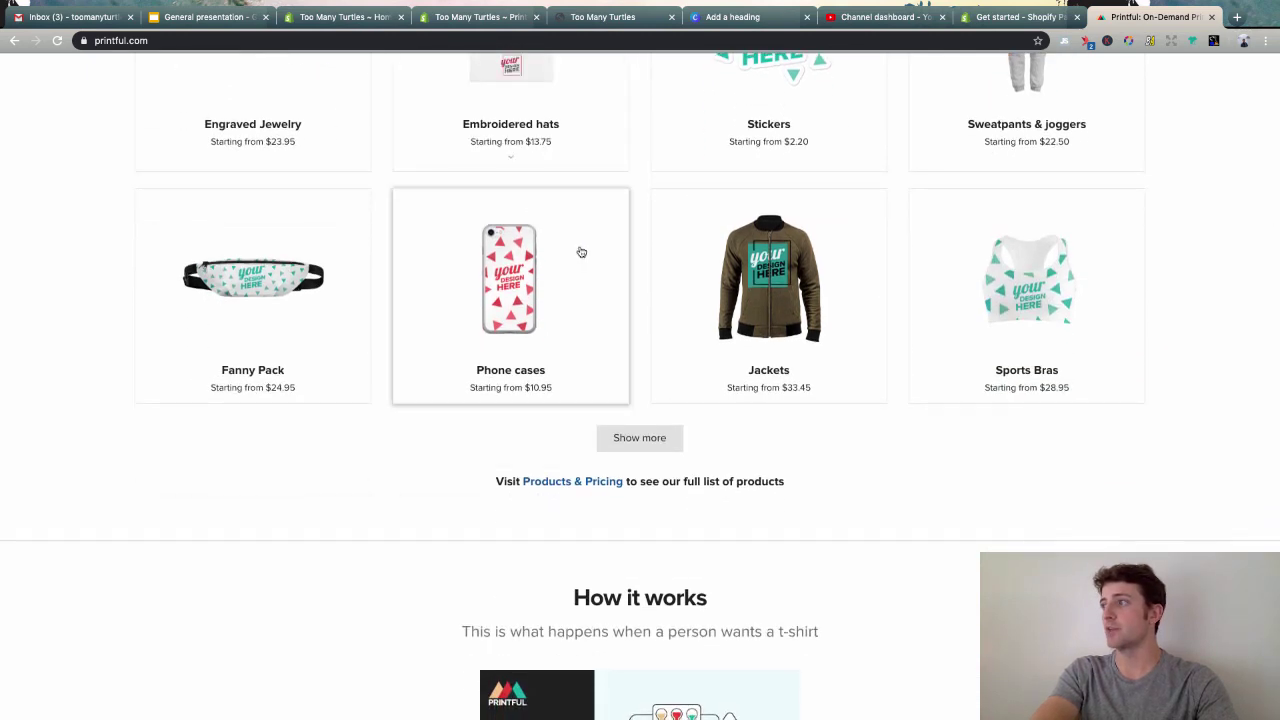
- Expand the drop-ship catalogue and browse hoodies, backpacks, T-shirts and coffee mugs
left_click(650, 444)
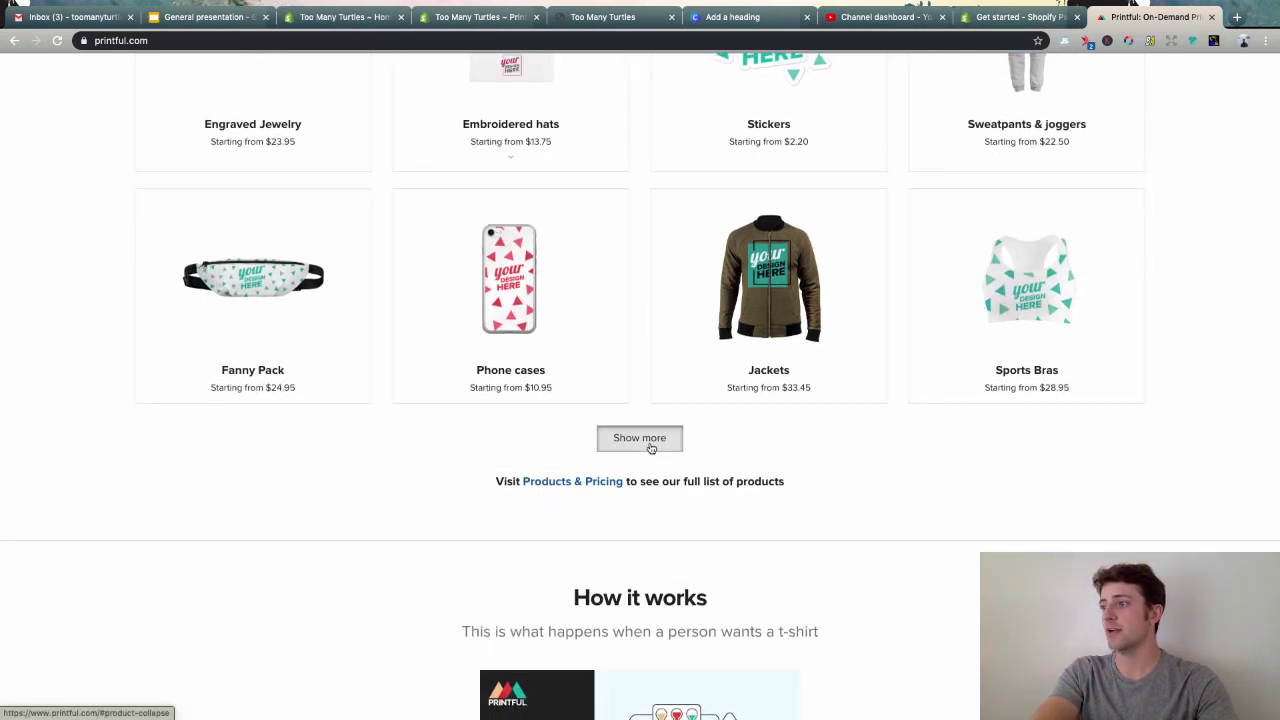
scroll(478, 388, "down", 4)
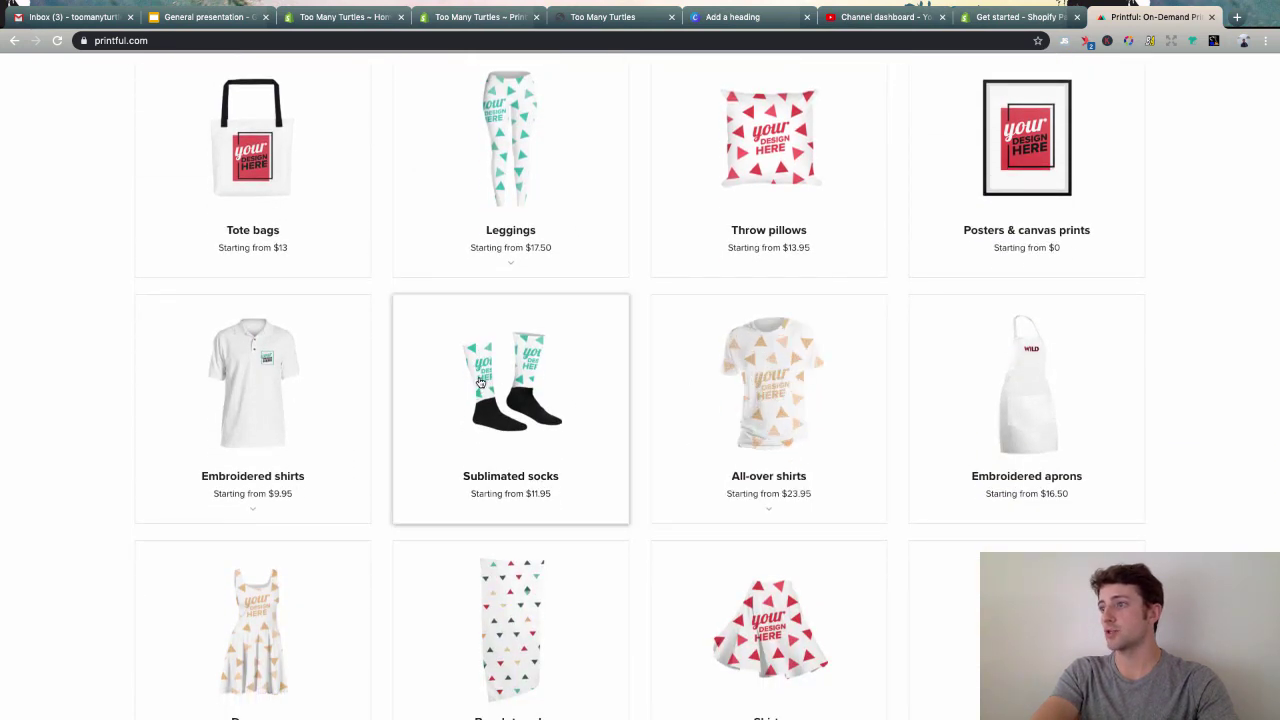
scroll(480, 383, "down", 1)
scroll(502, 321, "down", 1)
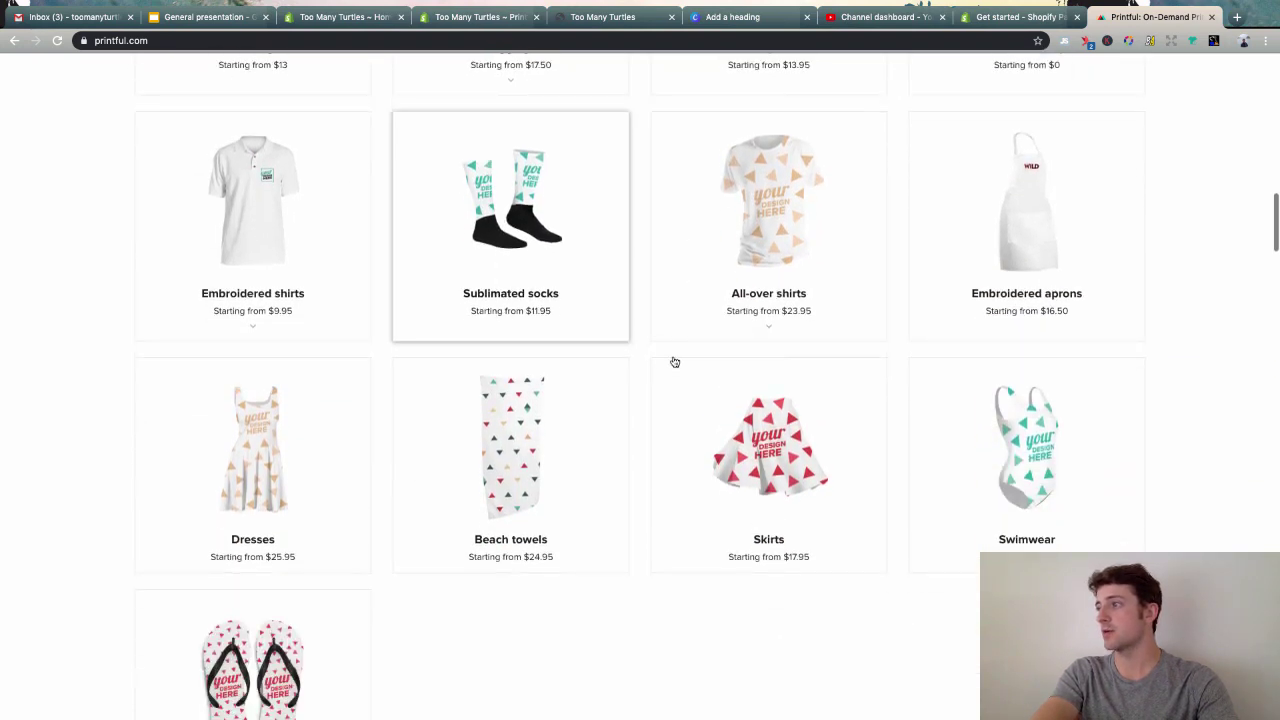
scroll(474, 486, "down", 3)
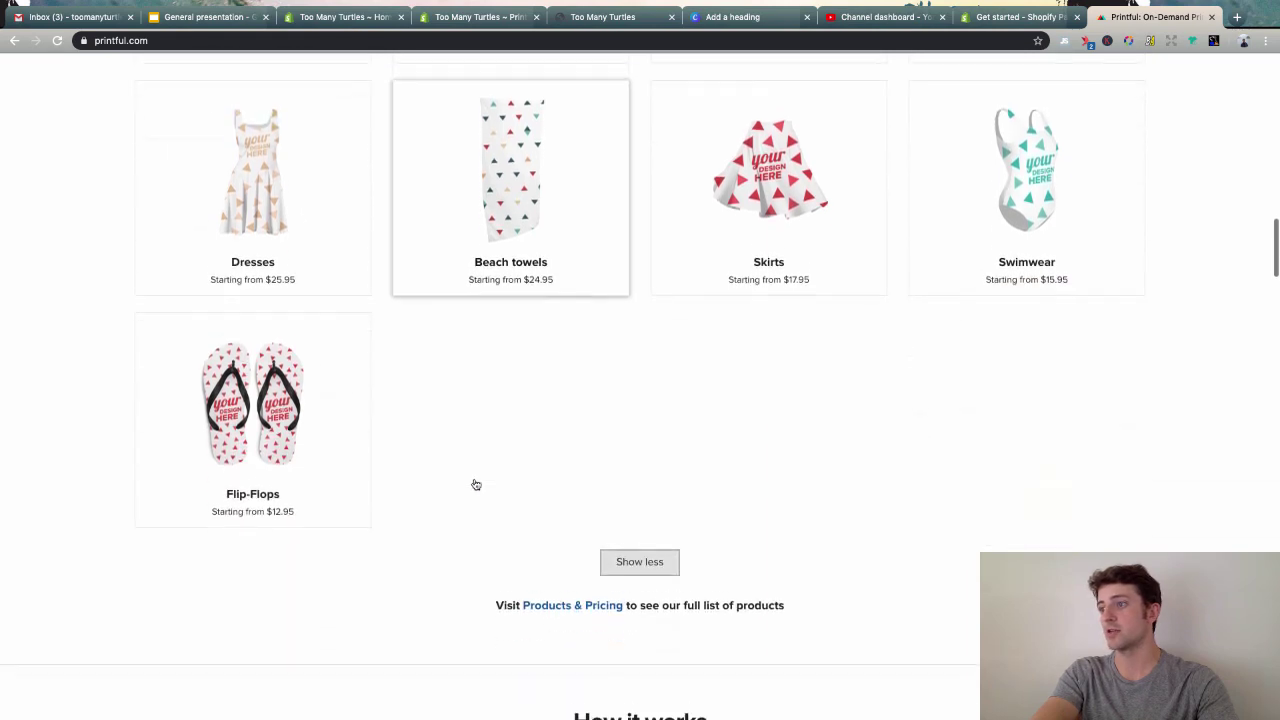
scroll(474, 486, "up", 7)
scroll(591, 334, "up", 10)
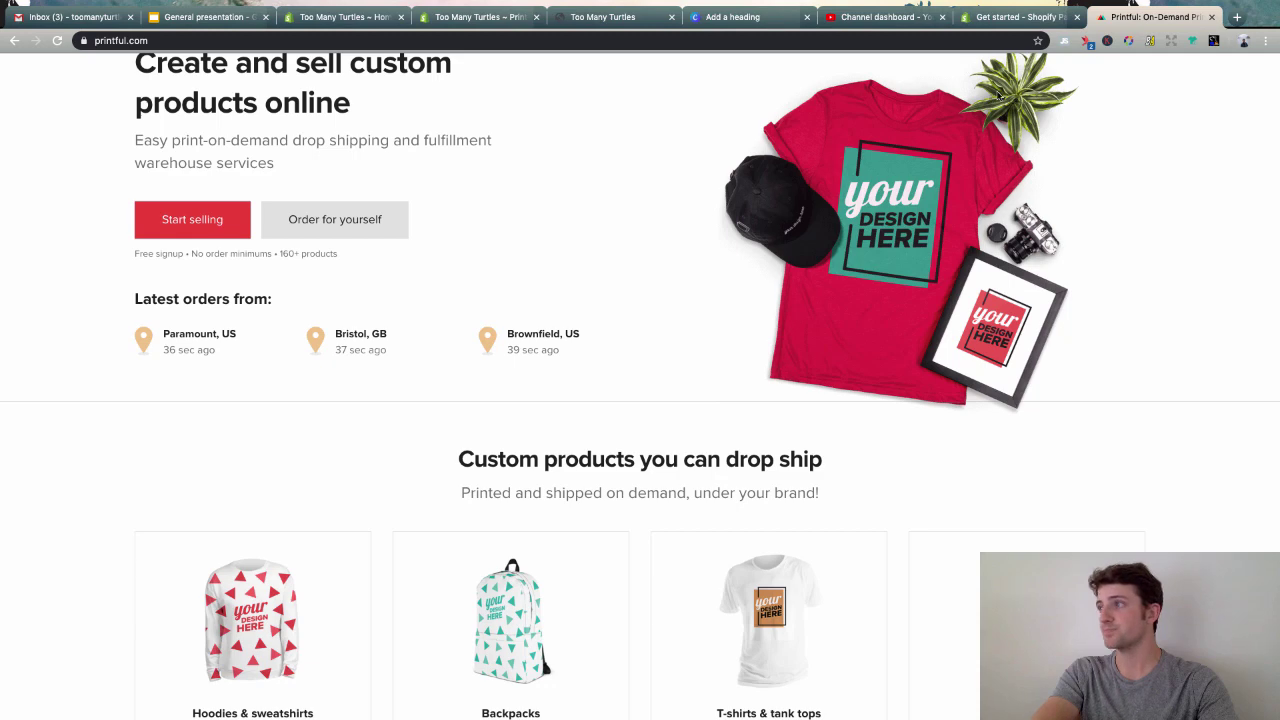
scroll(736, 330, "down", 3)
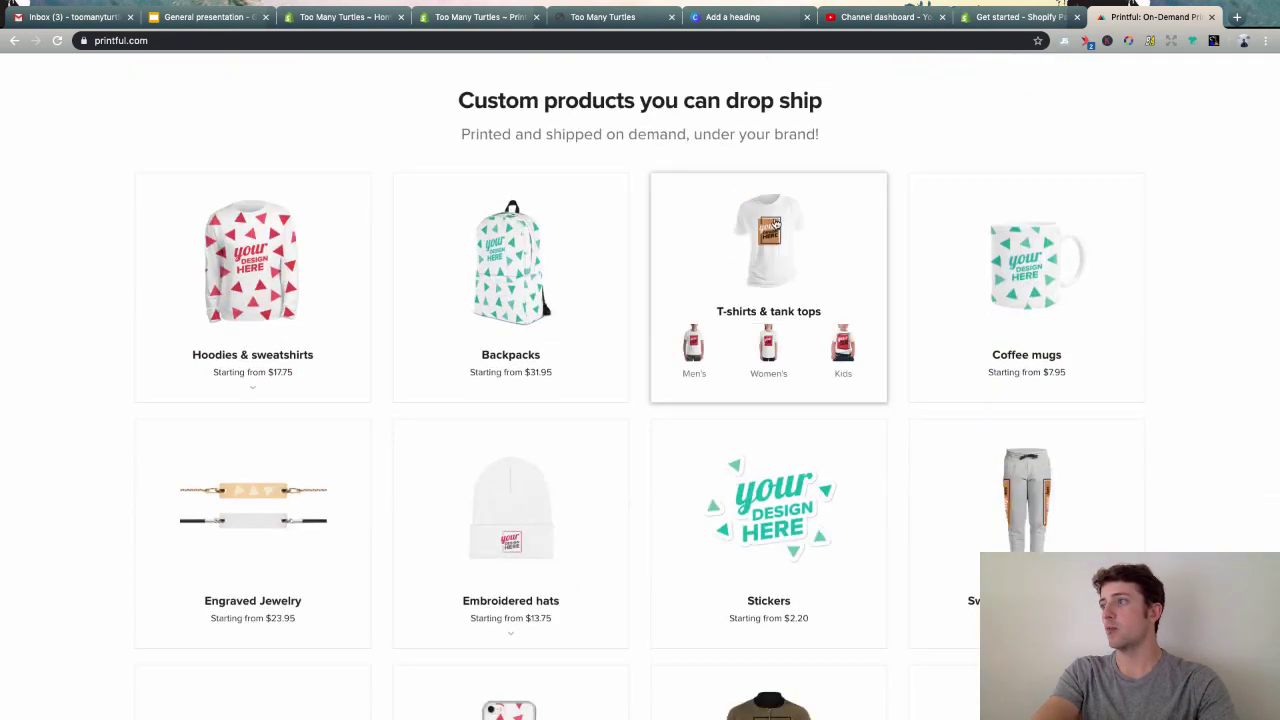
- Open T-shirts & tank tops and browse men's models like Unisex Premium T-Shirt and Gildan 64000
left_click(775, 222)
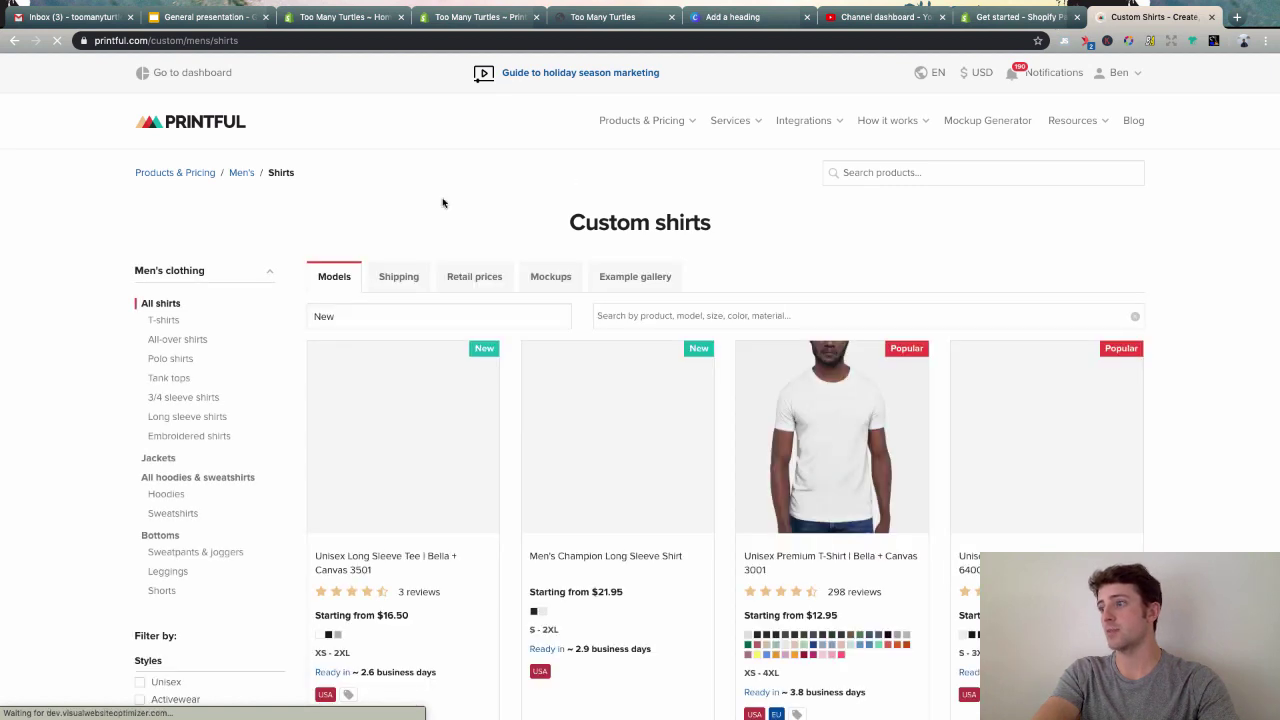
scroll(443, 203, "down", 3)
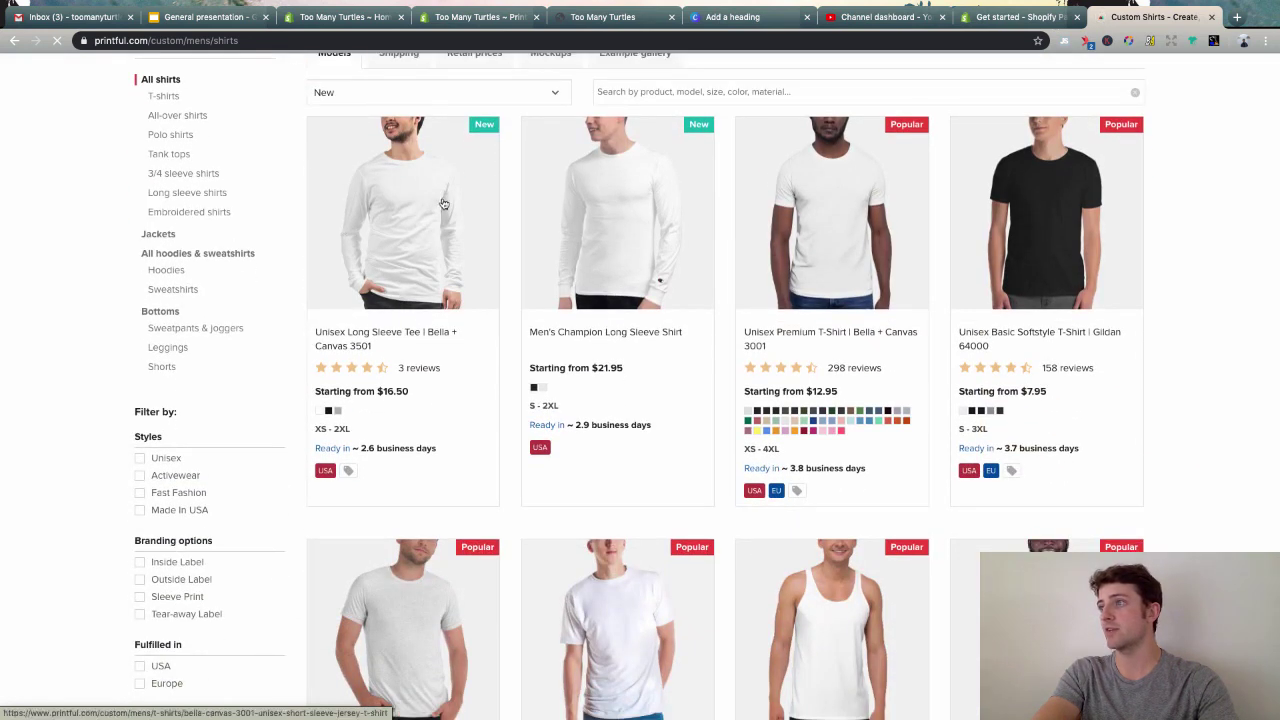
scroll(514, 329, "down", 1)
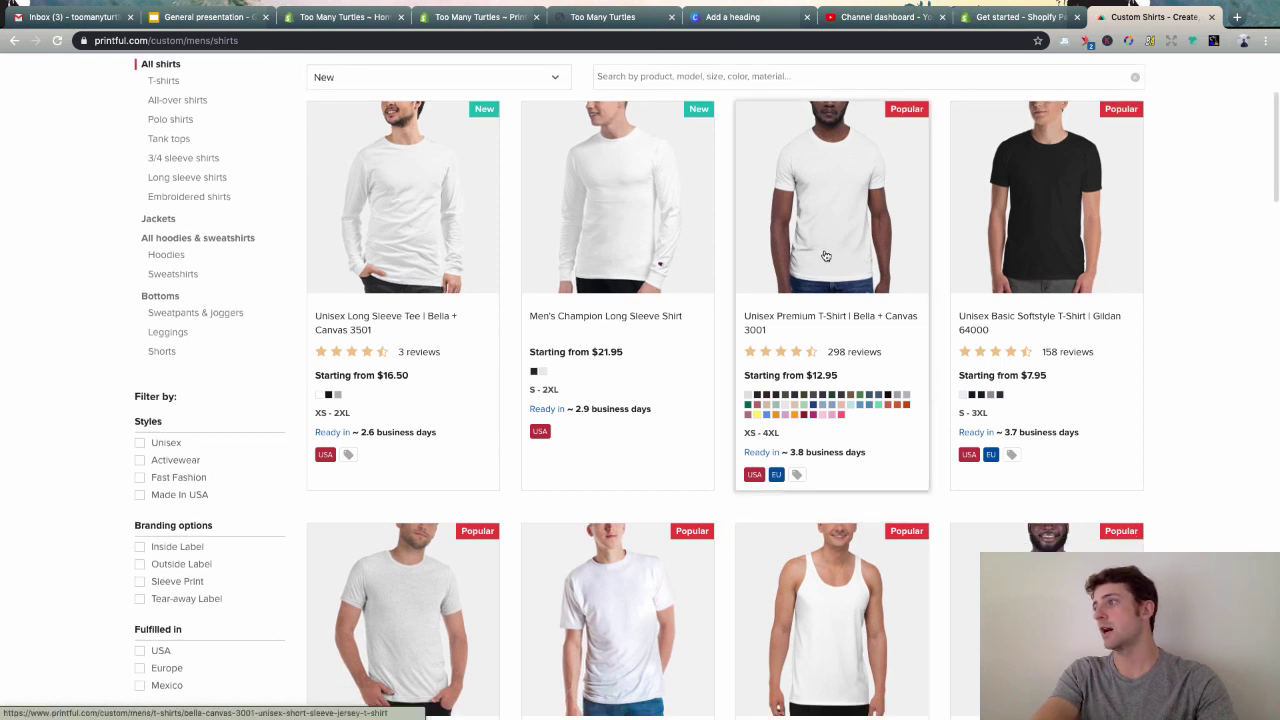
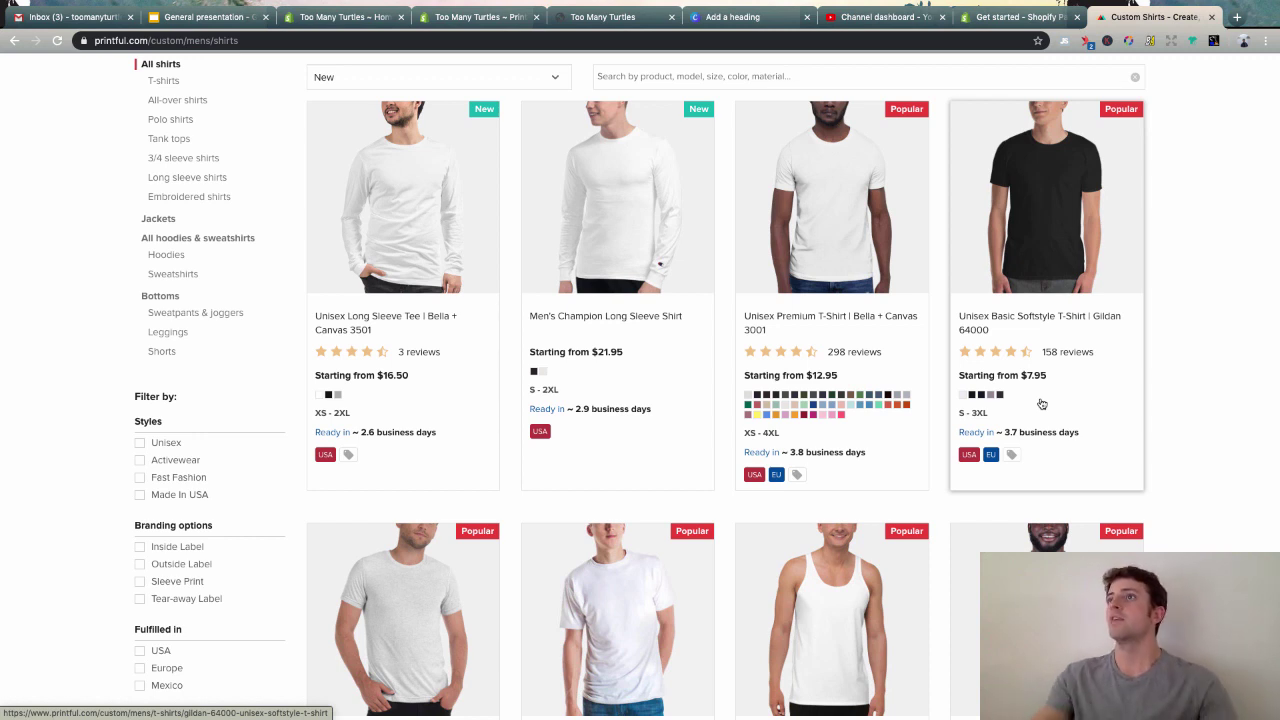
- Start a new Printful product from Men's clothing > All shirts using the Gildan 64000 Softstyle T-Shirt
left_click(1210, 17)
left_click(525, 20)
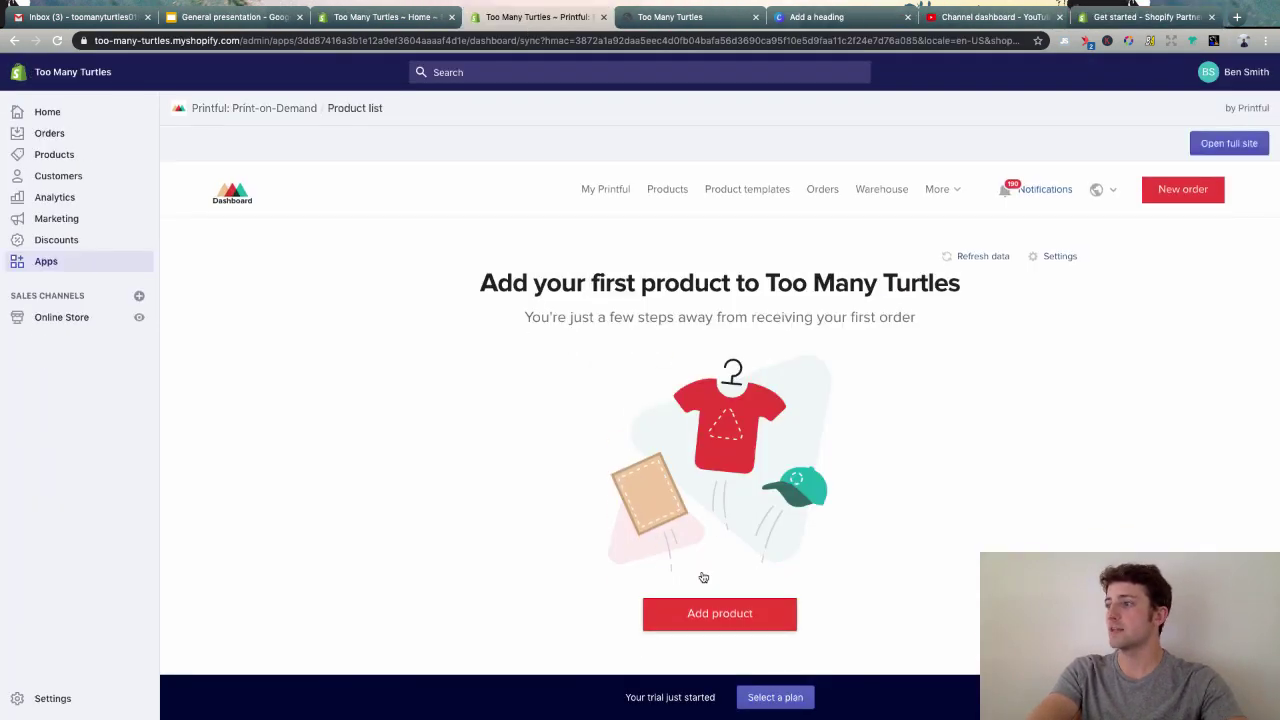
left_click(731, 612)
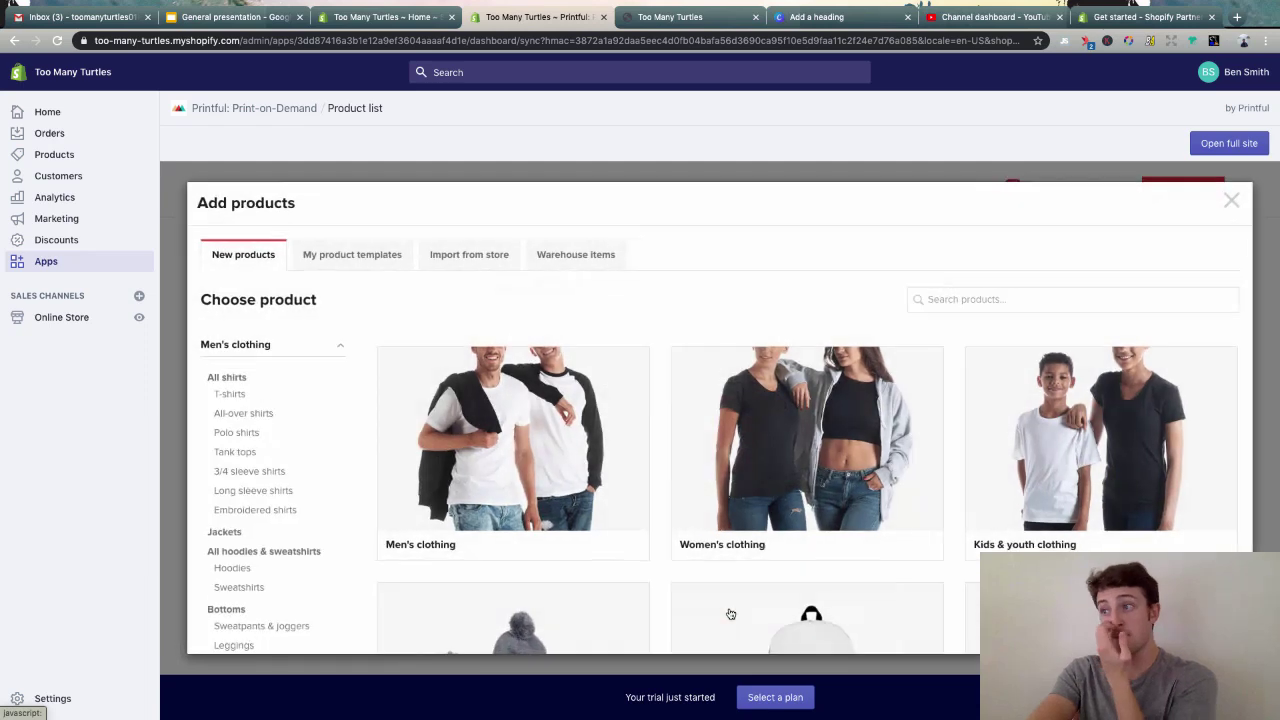
left_click(521, 449)
scroll(632, 375, "down", 3)
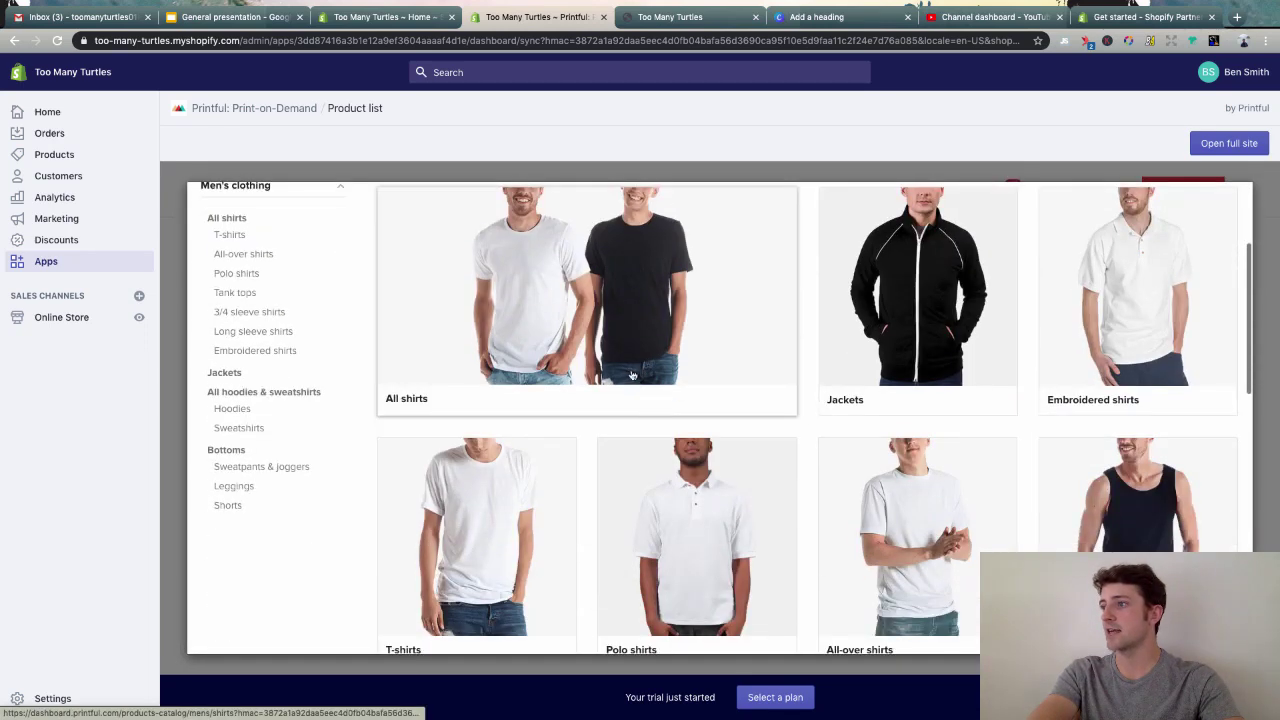
left_click(632, 375)
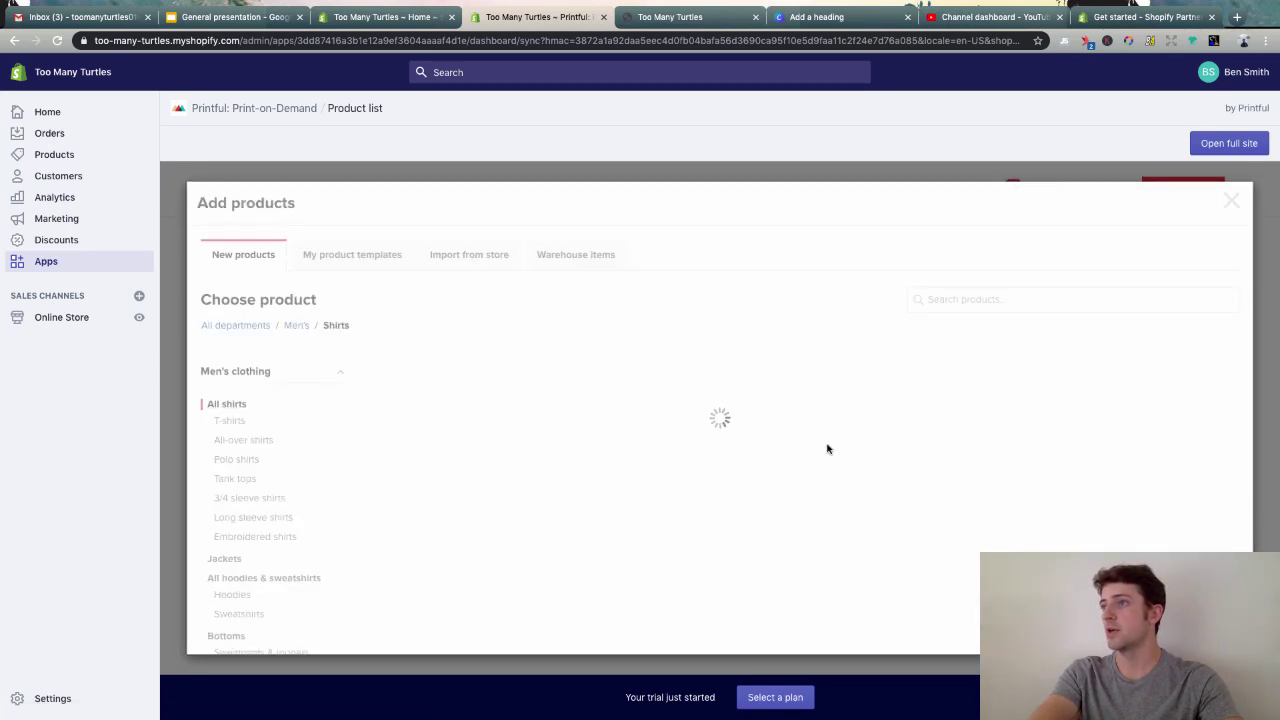
scroll(737, 320, "down", 2)
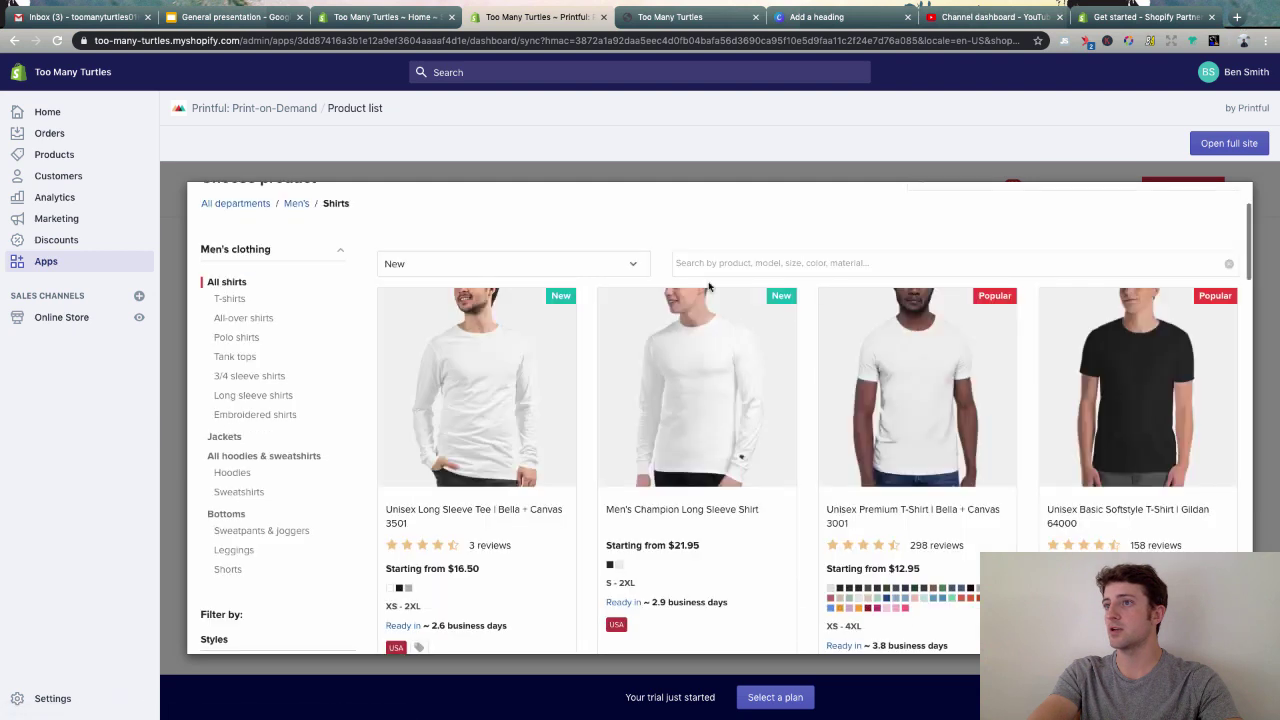
scroll(1160, 285, "down", 2)
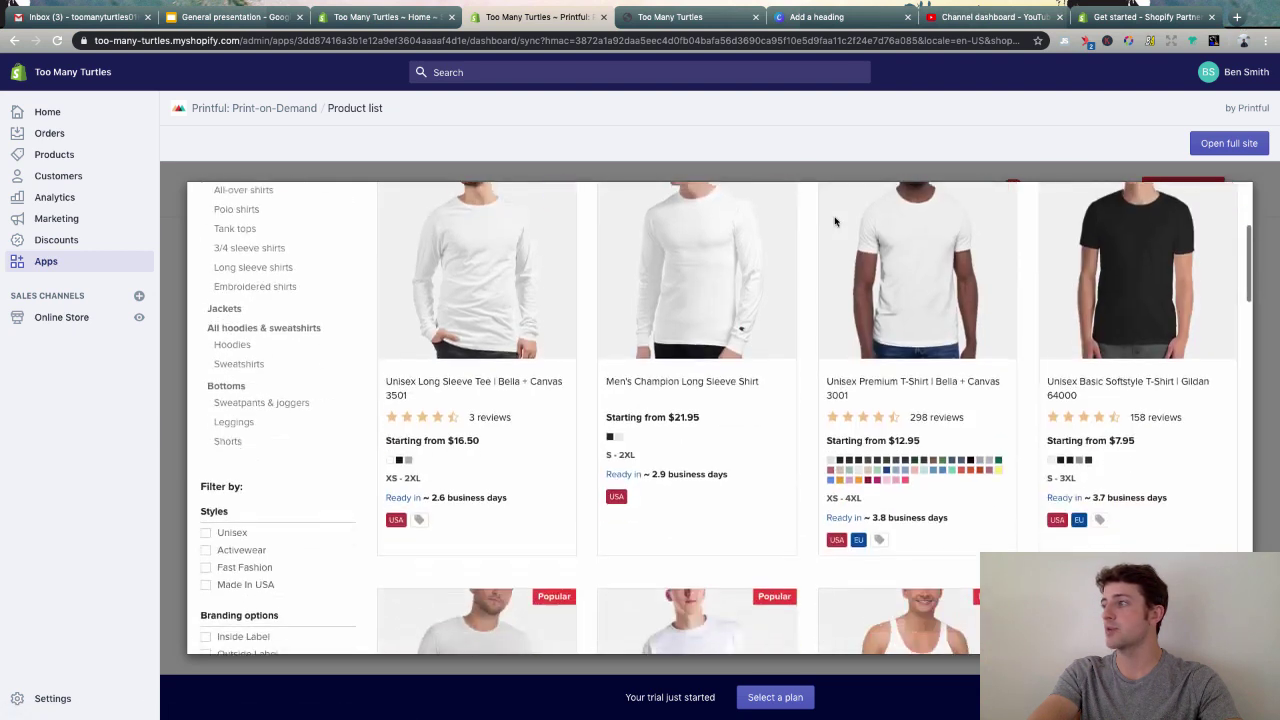
left_click(1160, 285)
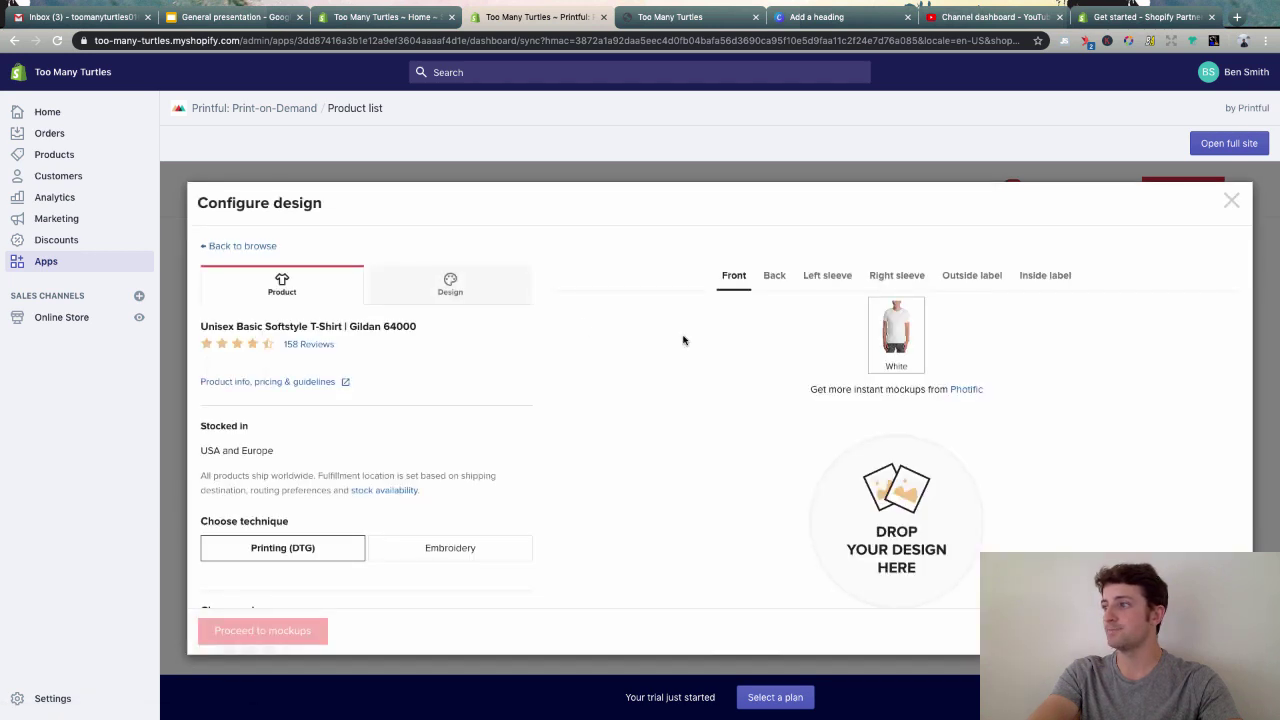
scroll(550, 344, "down", 1)
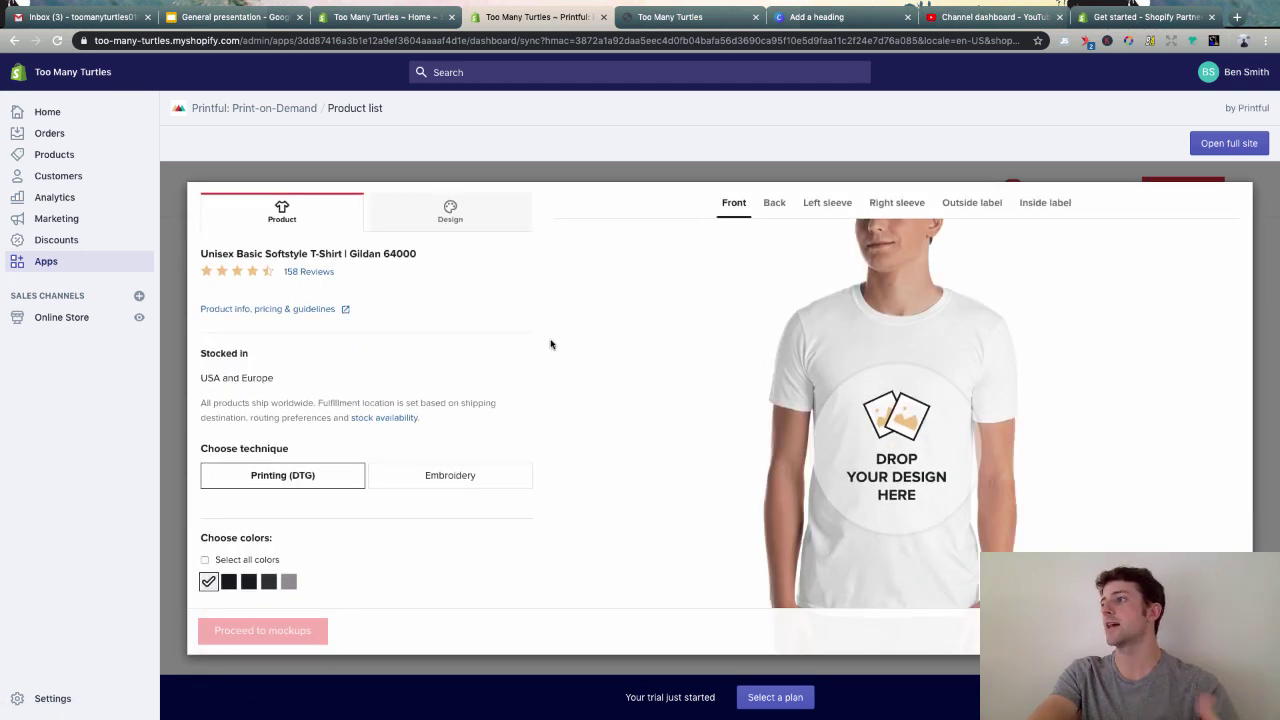
- Upload Add-a-heading-copy.png from the computer and place it on the shirt front
left_click(938, 454)
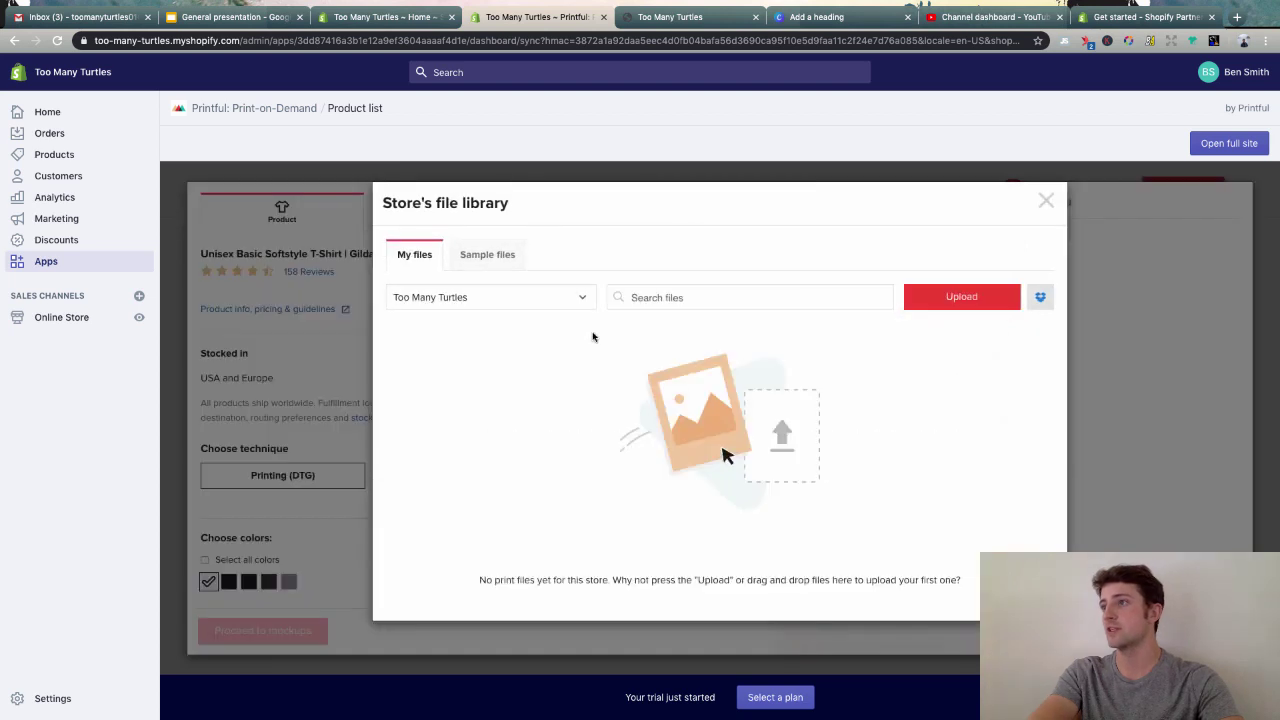
left_click(970, 300)
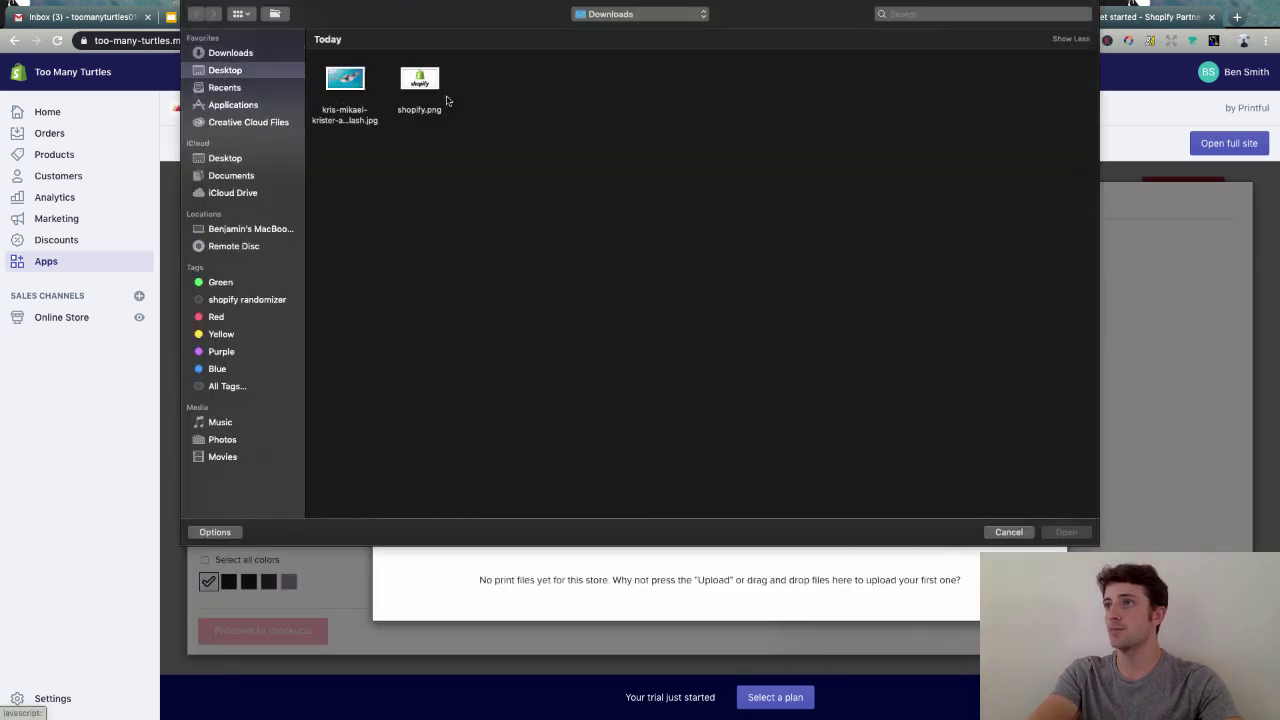
double_click(570, 80)
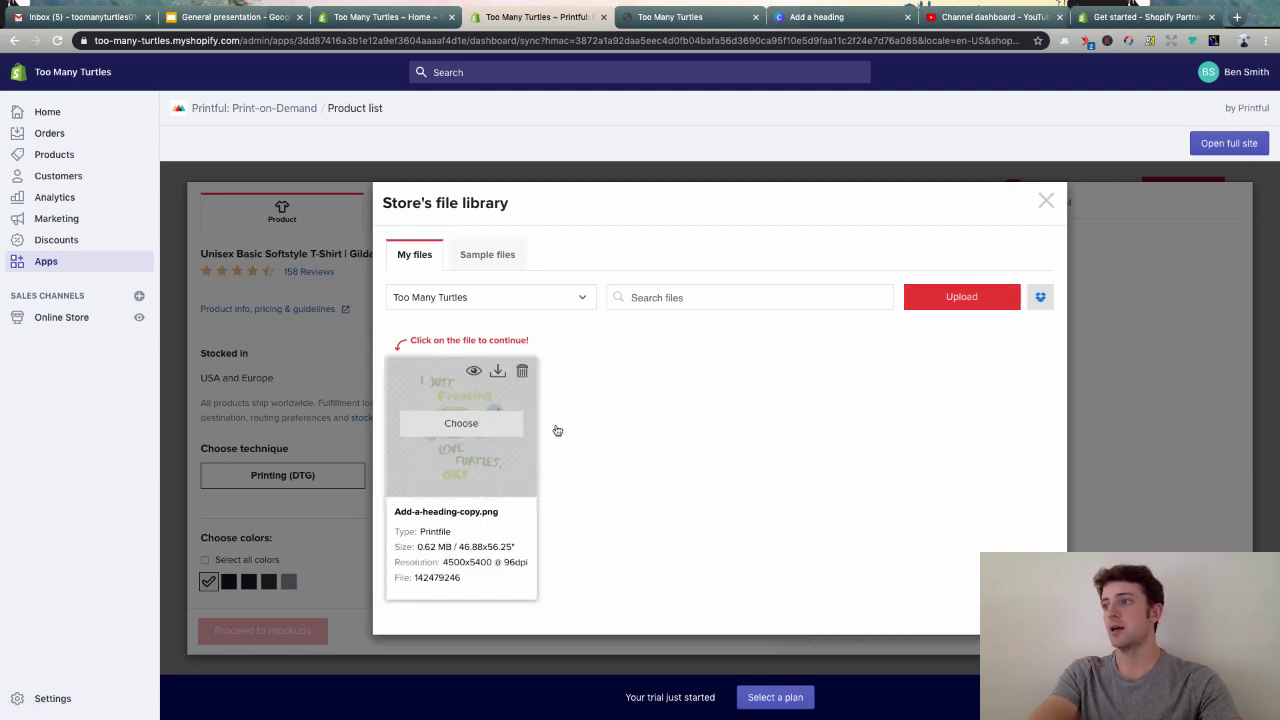
left_click(482, 434)
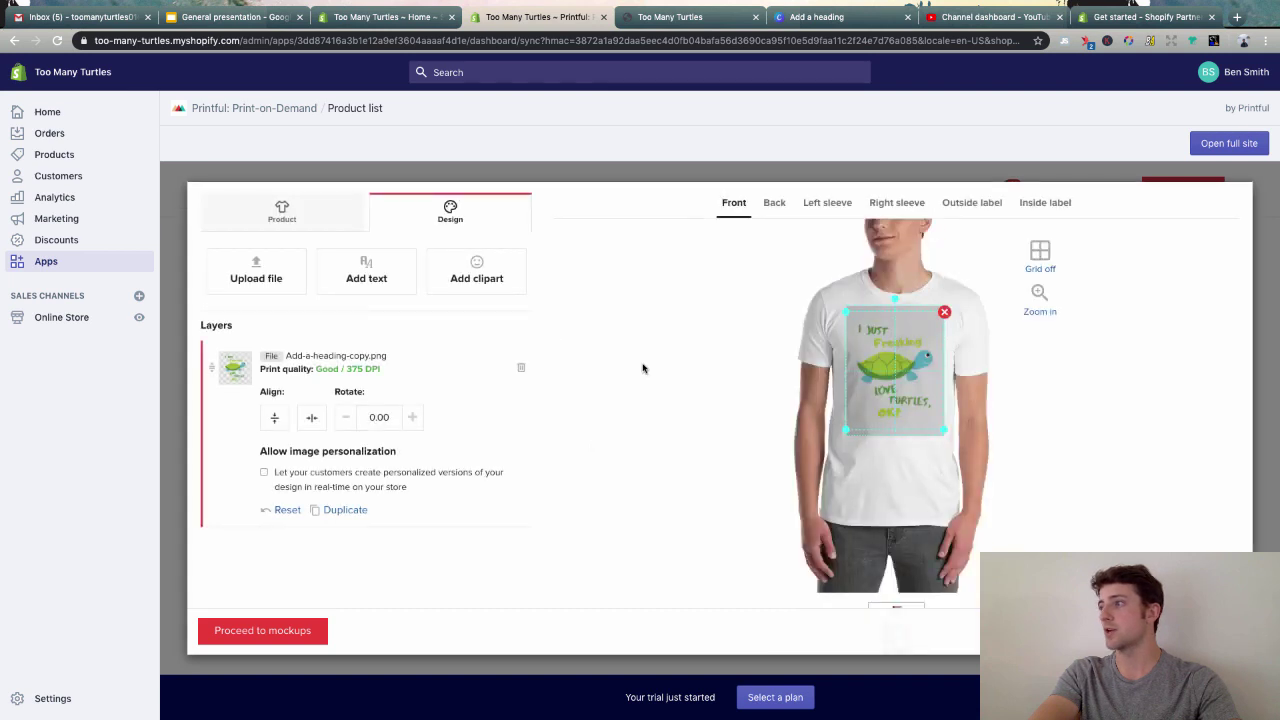
- Add Black, Navy and Dark Heather alongside White, leaving out Sport Grey, and proceed to mockups
left_click(1063, 525)
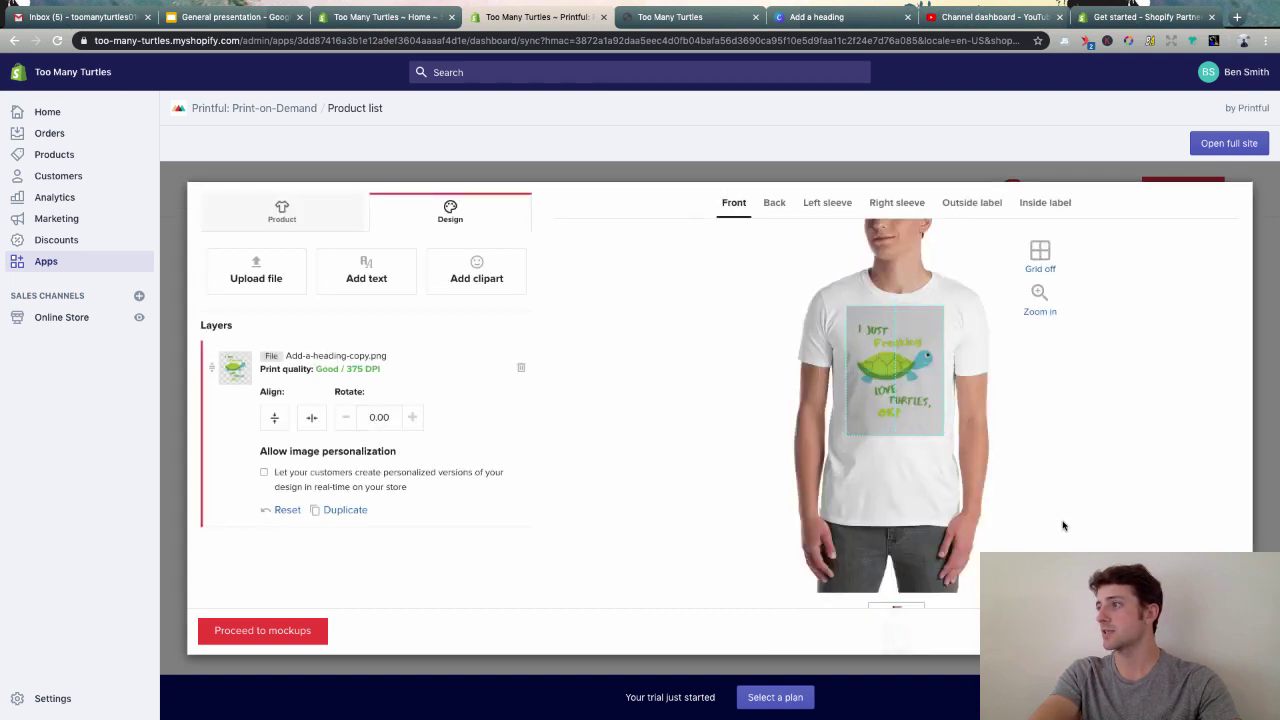
scroll(935, 505, "down", 2)
scroll(400, 310, "up", 3)
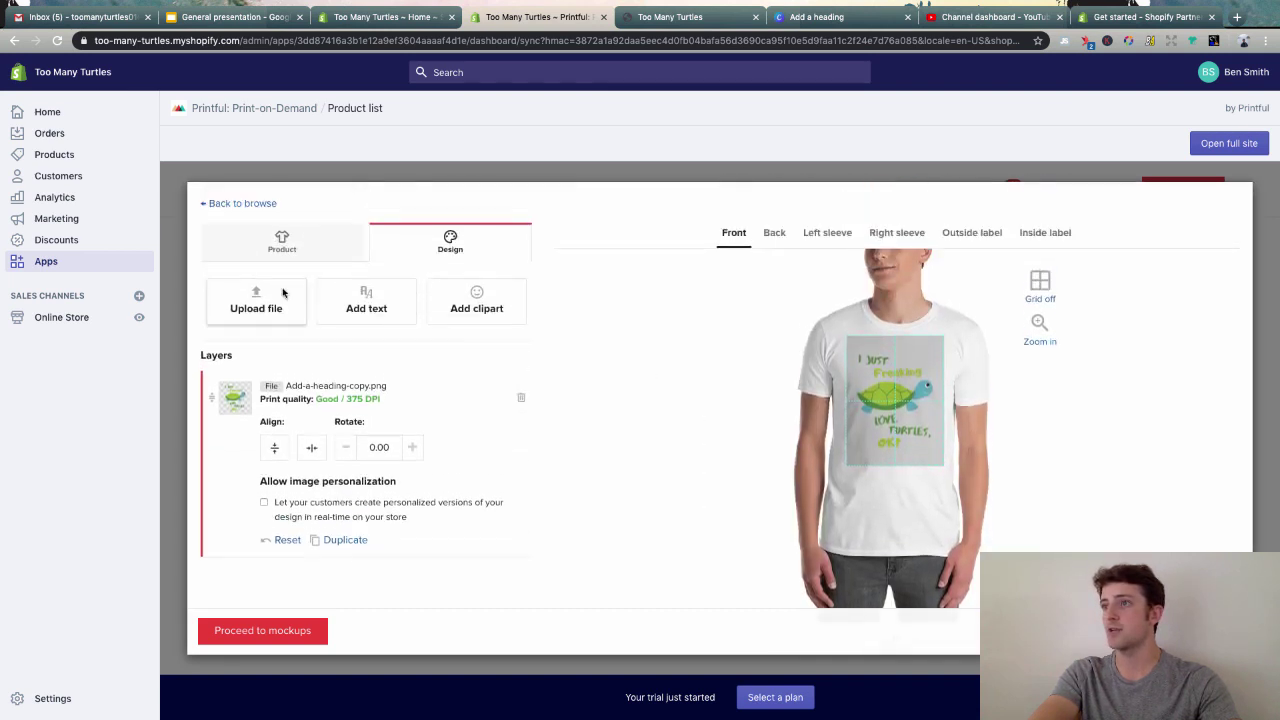
left_click(250, 242)
scroll(242, 437, "down", 2)
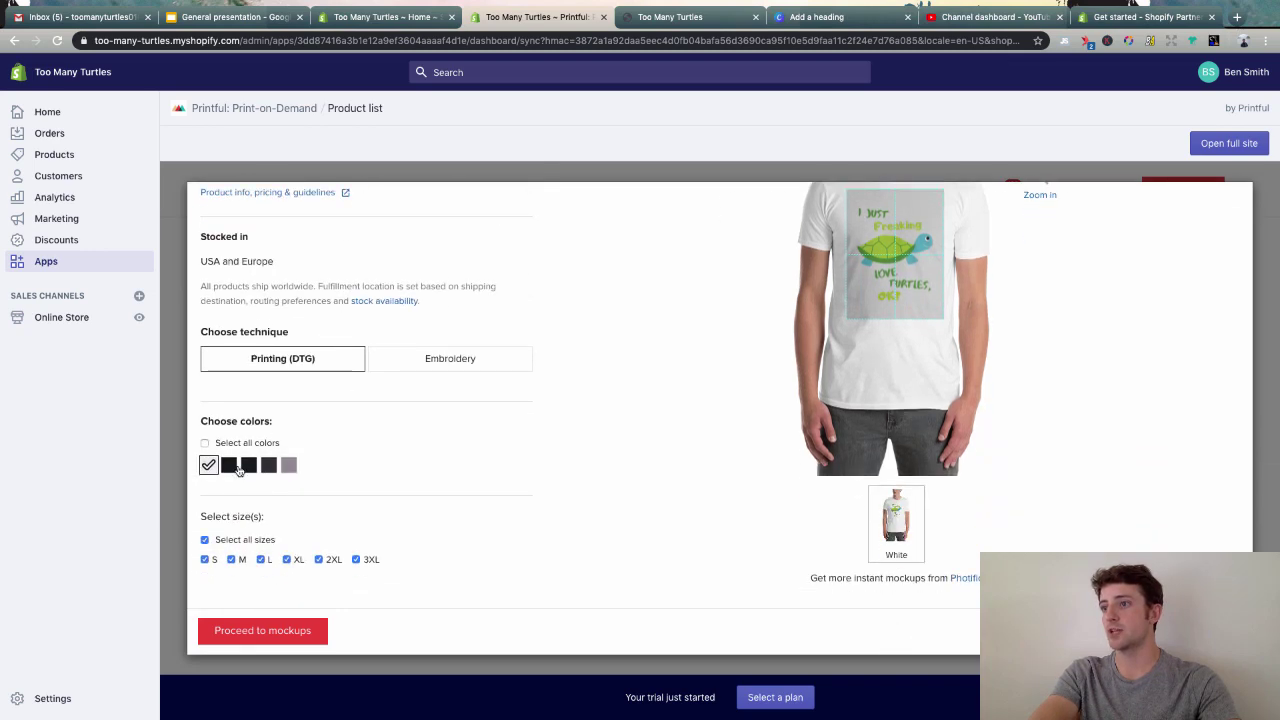
left_click(229, 465)
scroll(383, 485, "up", 1)
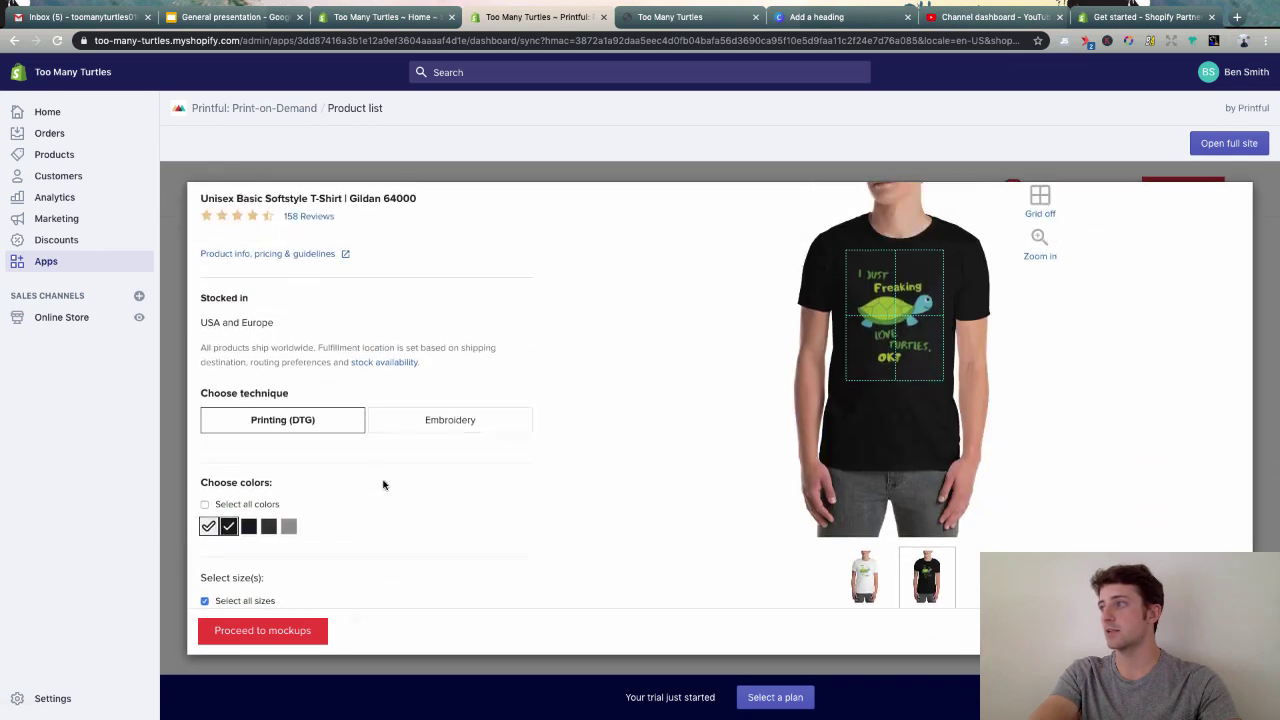
left_click(248, 528)
left_click(269, 529)
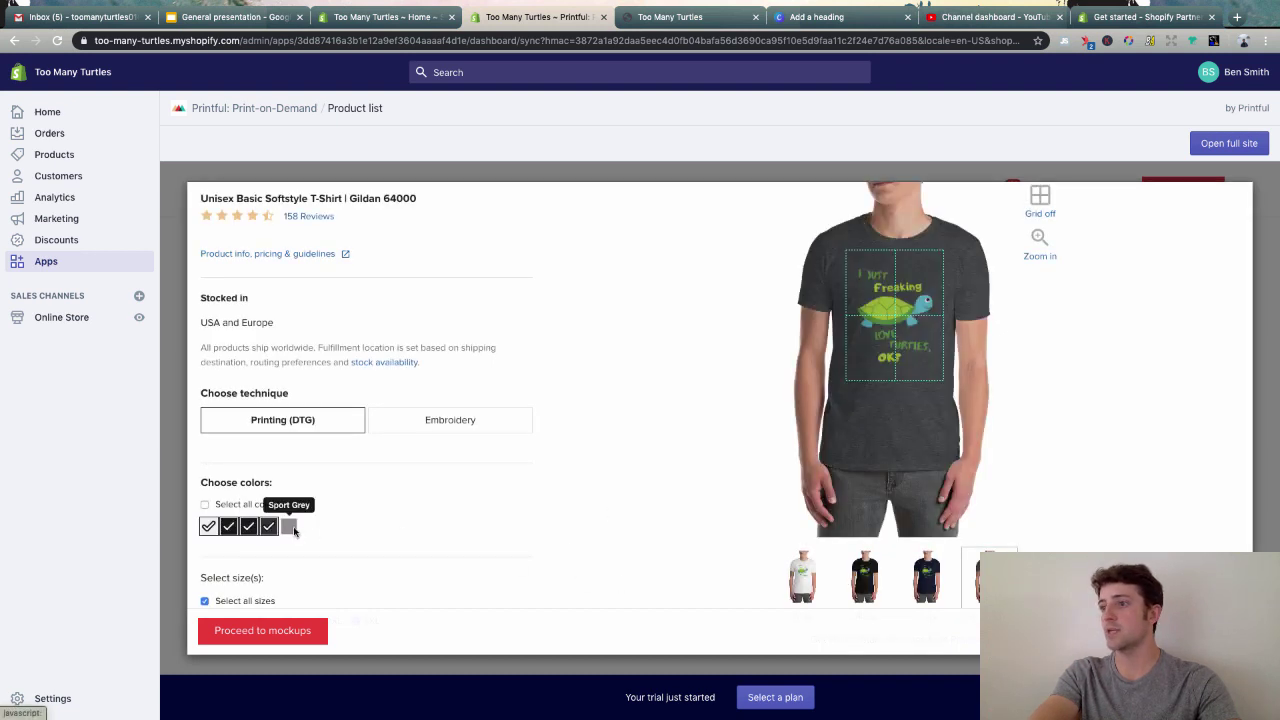
left_click(288, 526)
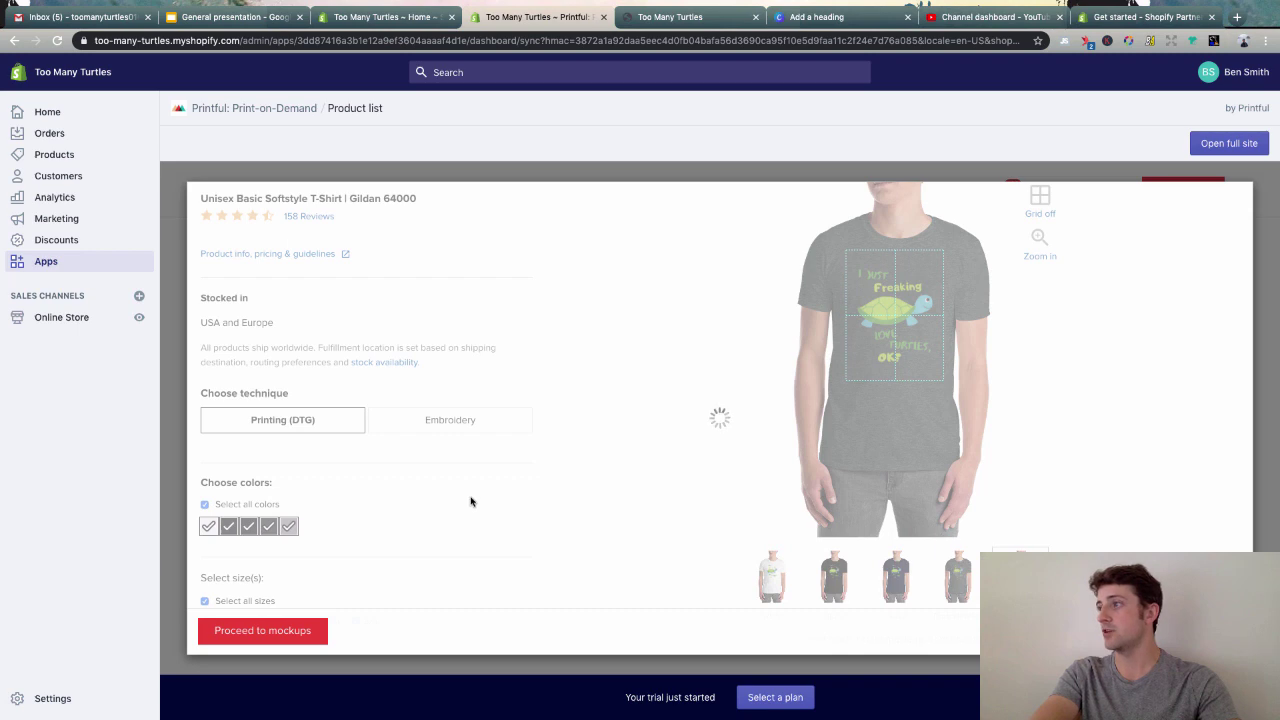
left_click(288, 526)
scroll(400, 492, "down", 2)
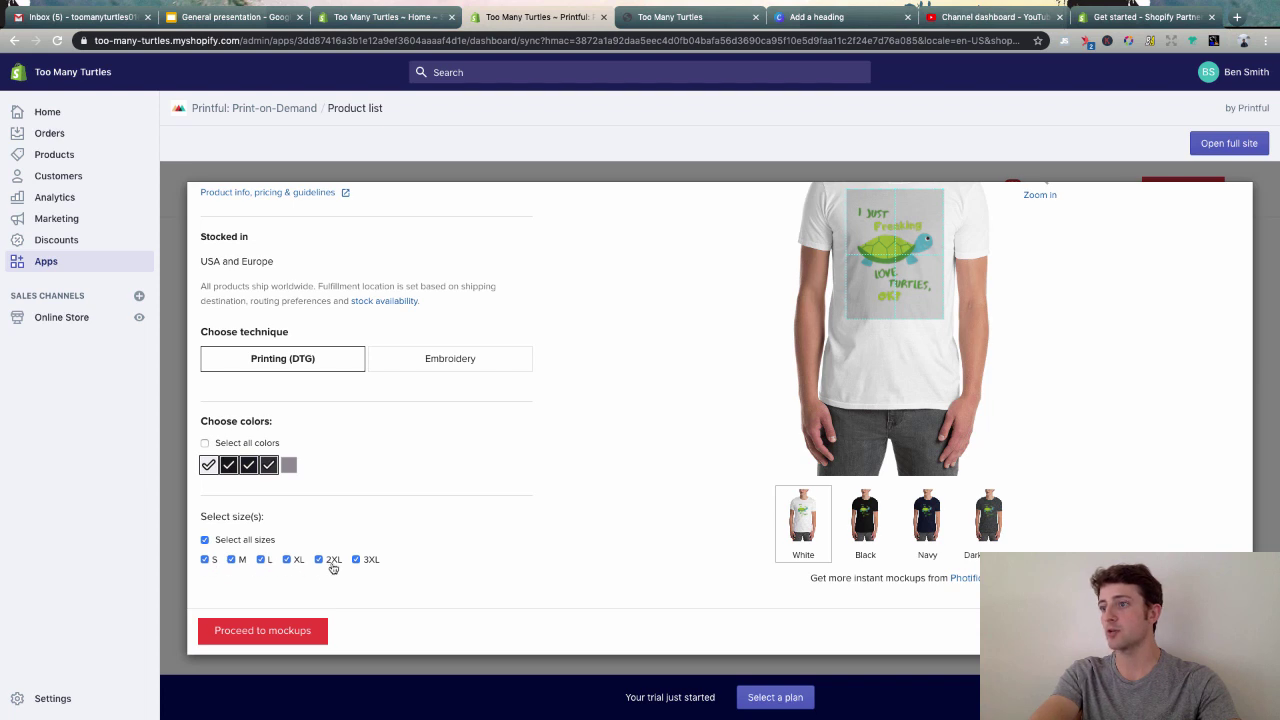
left_click(285, 622)
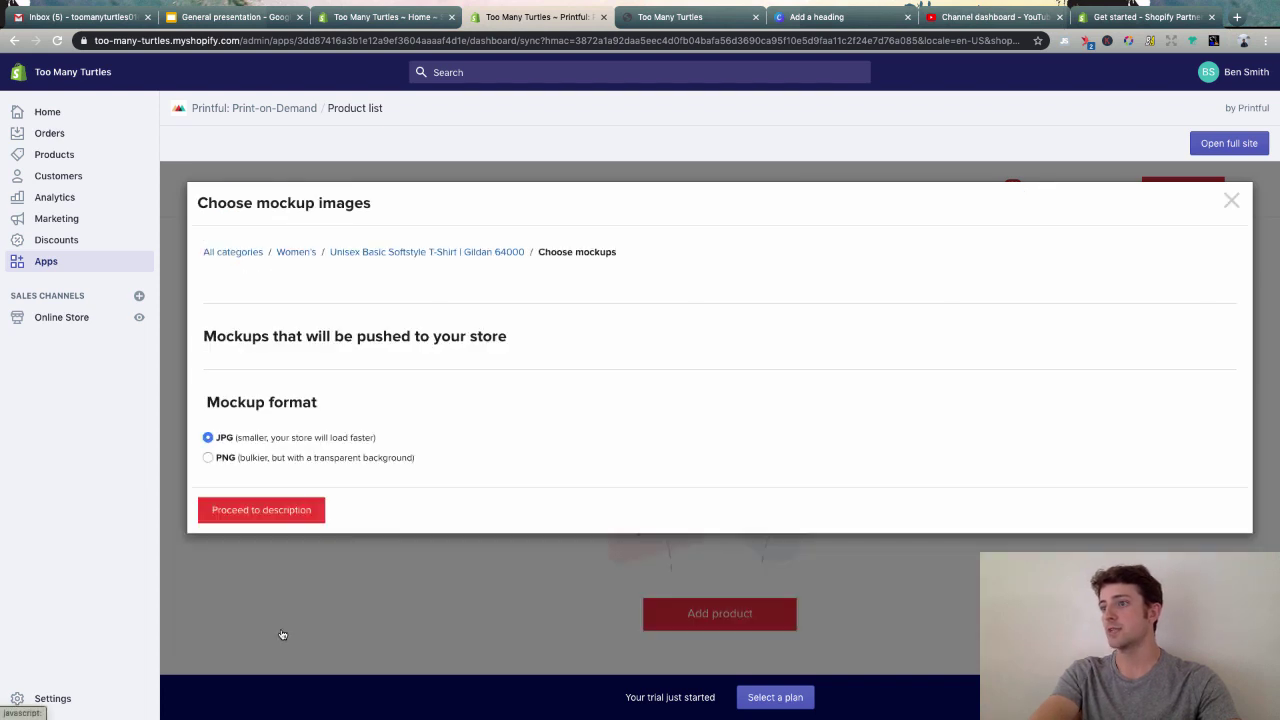
- Choose the Flat Lifestyle mockup style with the black shirt as main image
scroll(629, 383, "down", 2)
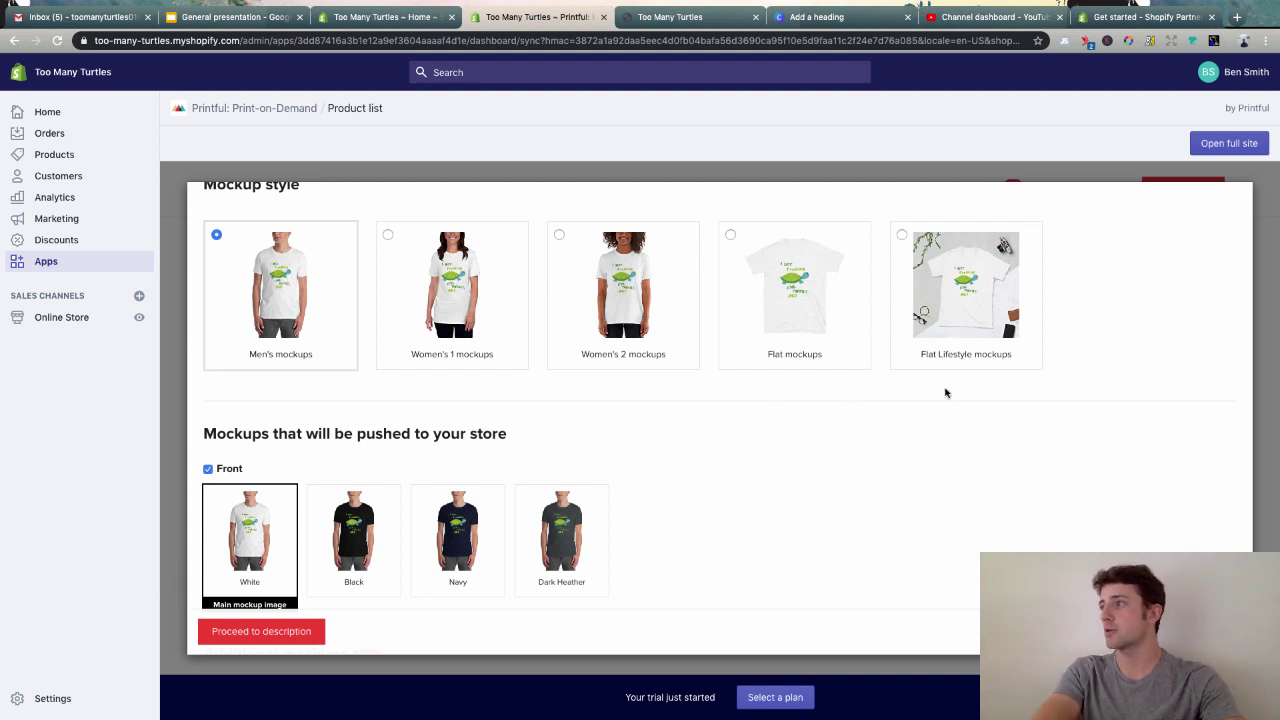
left_click(968, 303)
left_click(352, 548)
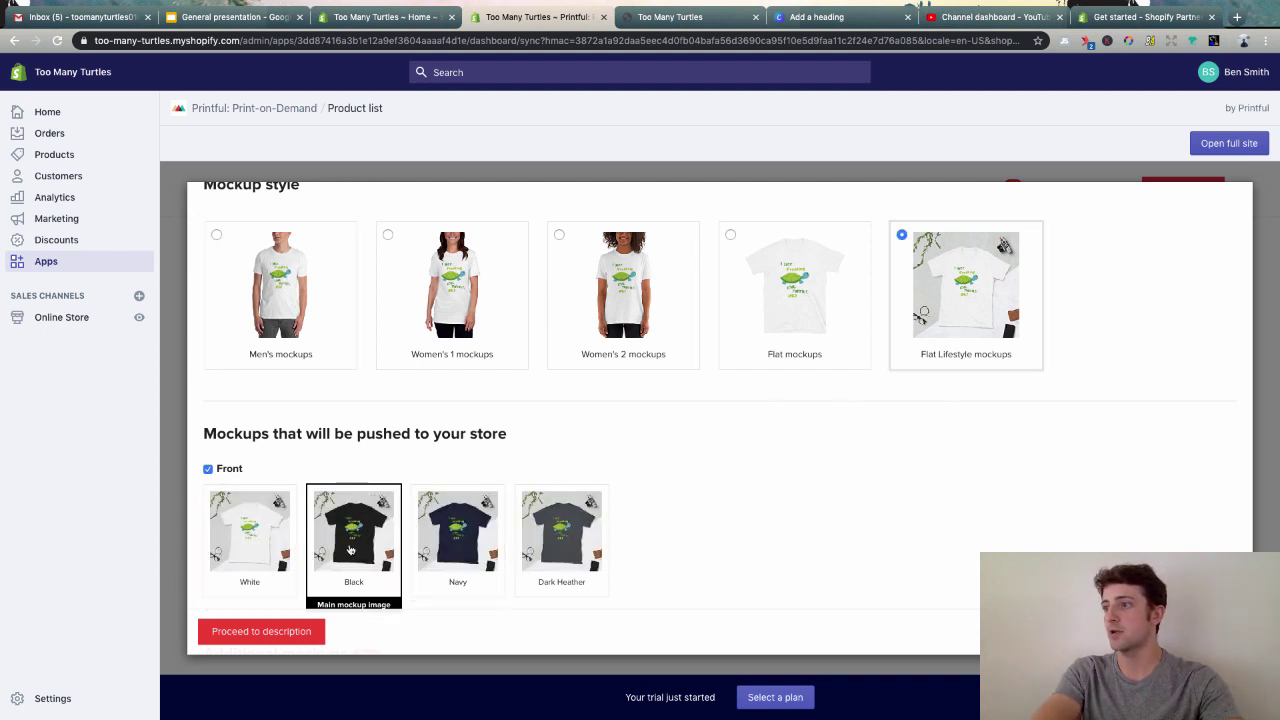
scroll(714, 491, "down", 5)
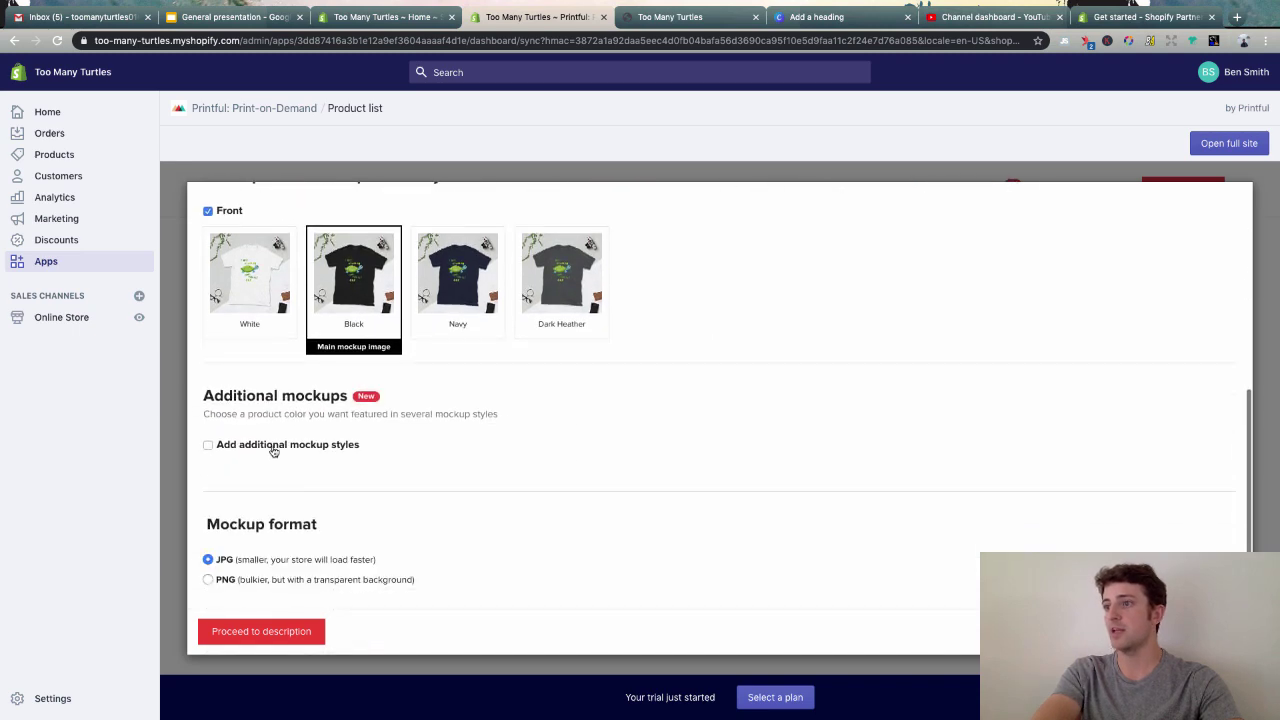
- Add extra white Women's 1 mockups and proceed to the description step
left_click(273, 448)
scroll(250, 390, "down", 3)
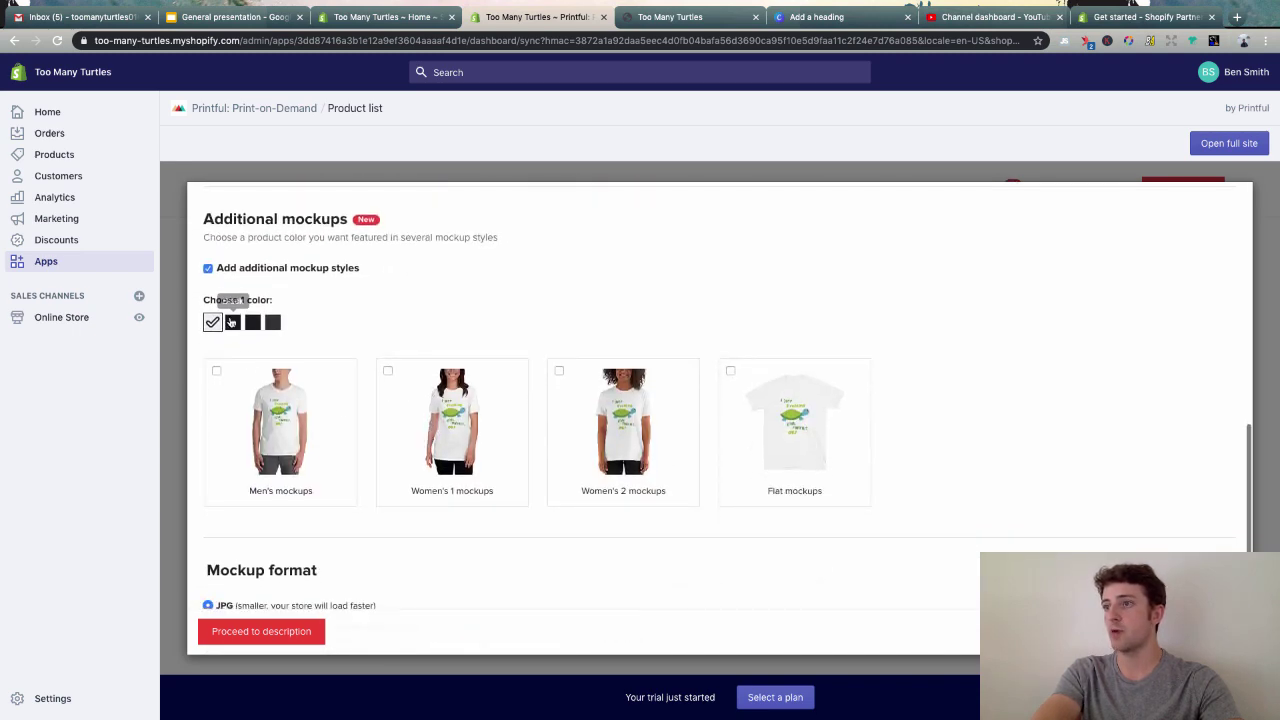
left_click(232, 321)
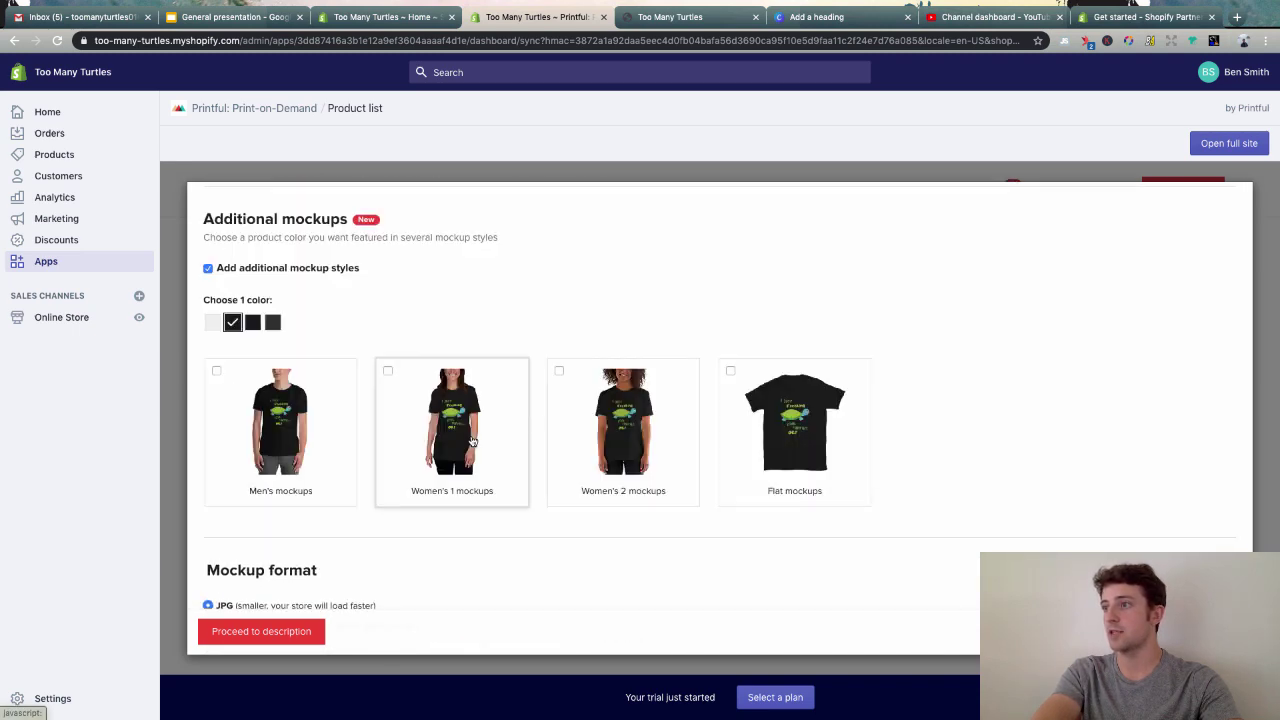
left_click(254, 322)
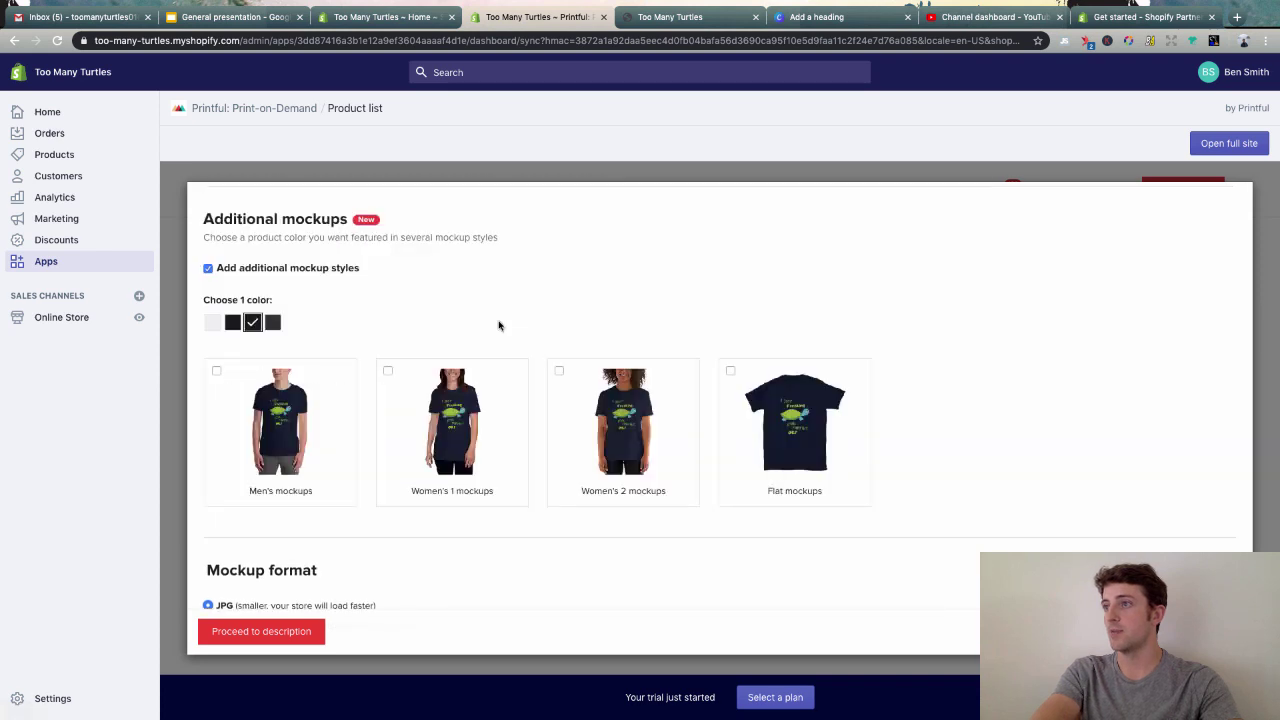
left_click(212, 322)
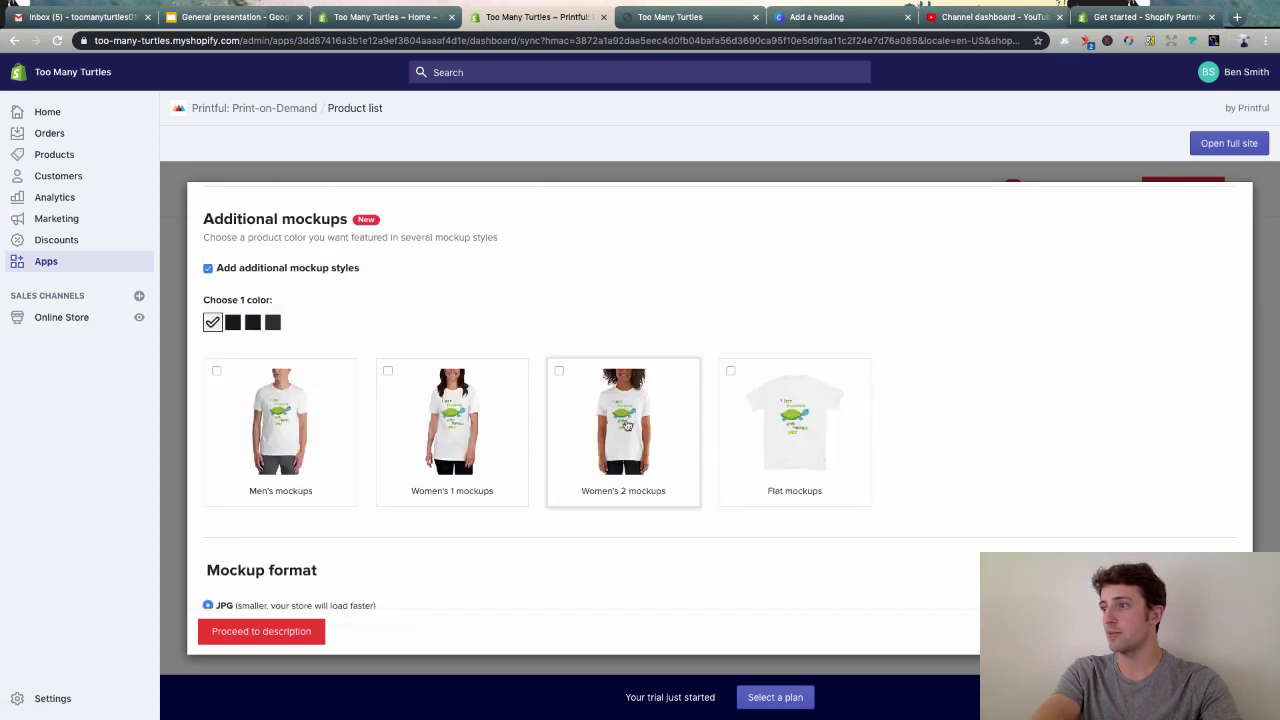
scroll(456, 440, "down", 1)
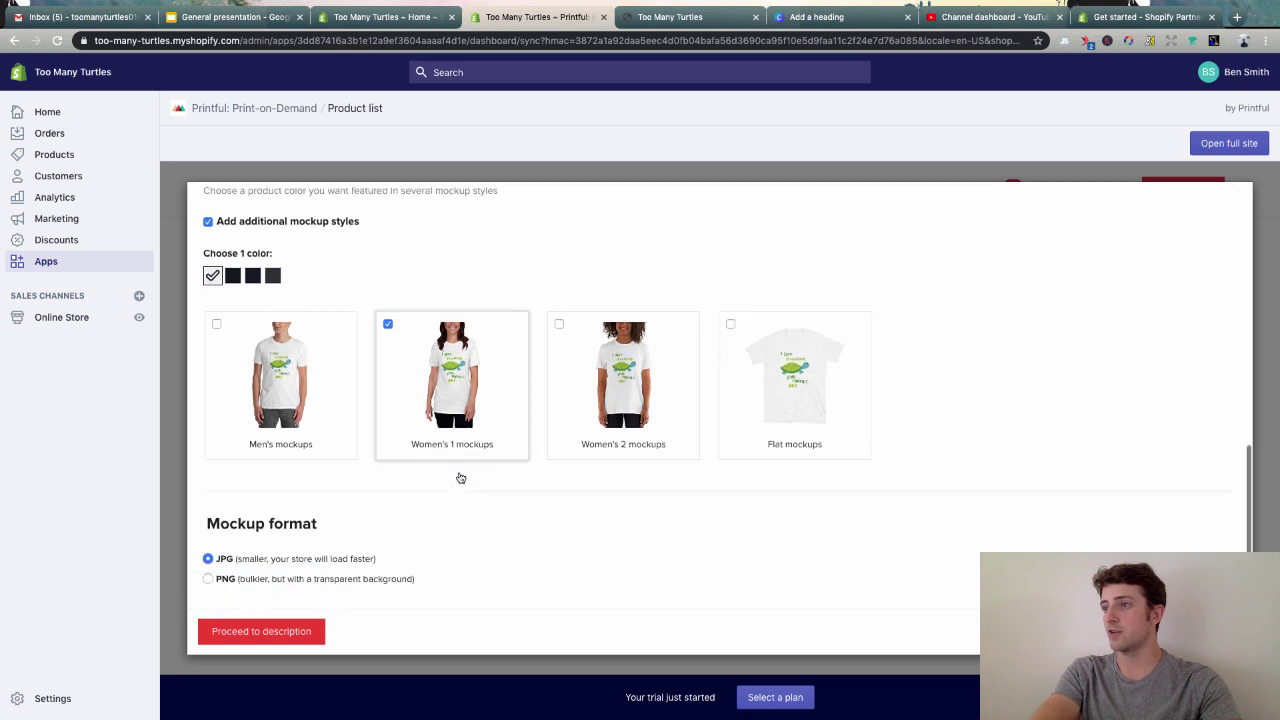
left_click(257, 635)
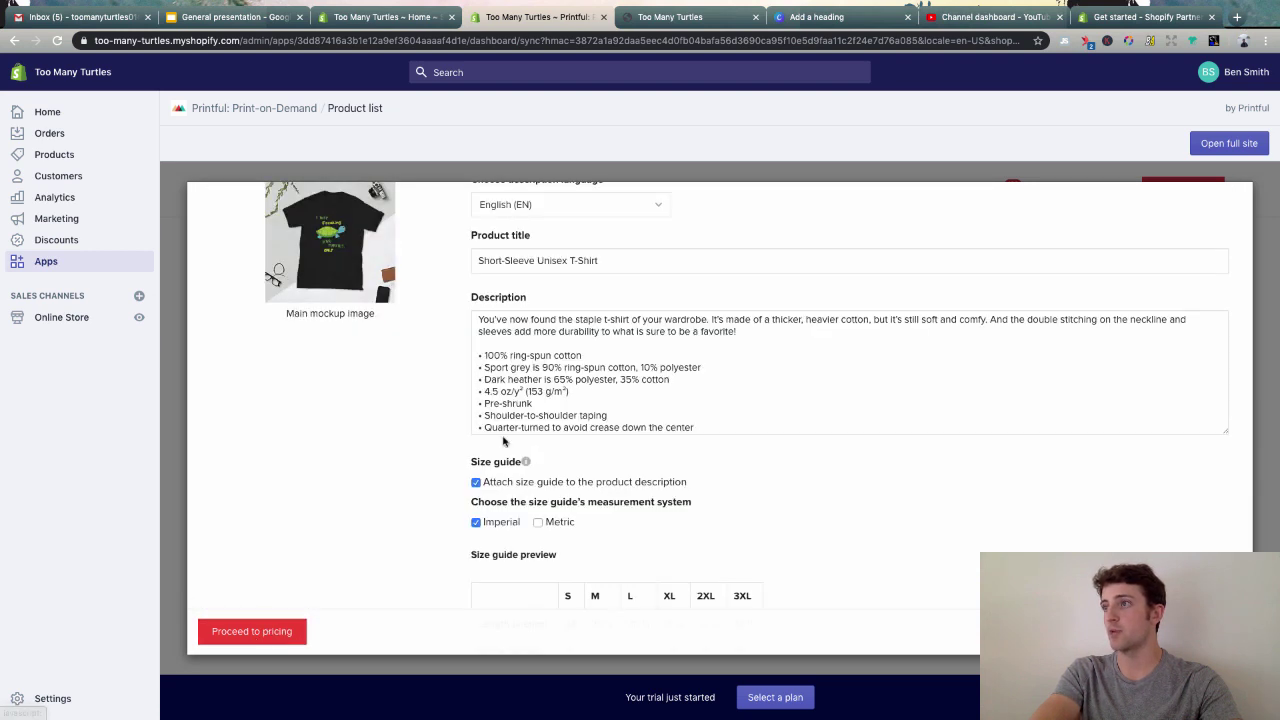
- Retitle the product 'I Just Freaking Love Turtles Ocean Lover Short-Sleeve Unisex T-Shirt'
left_click(474, 268)
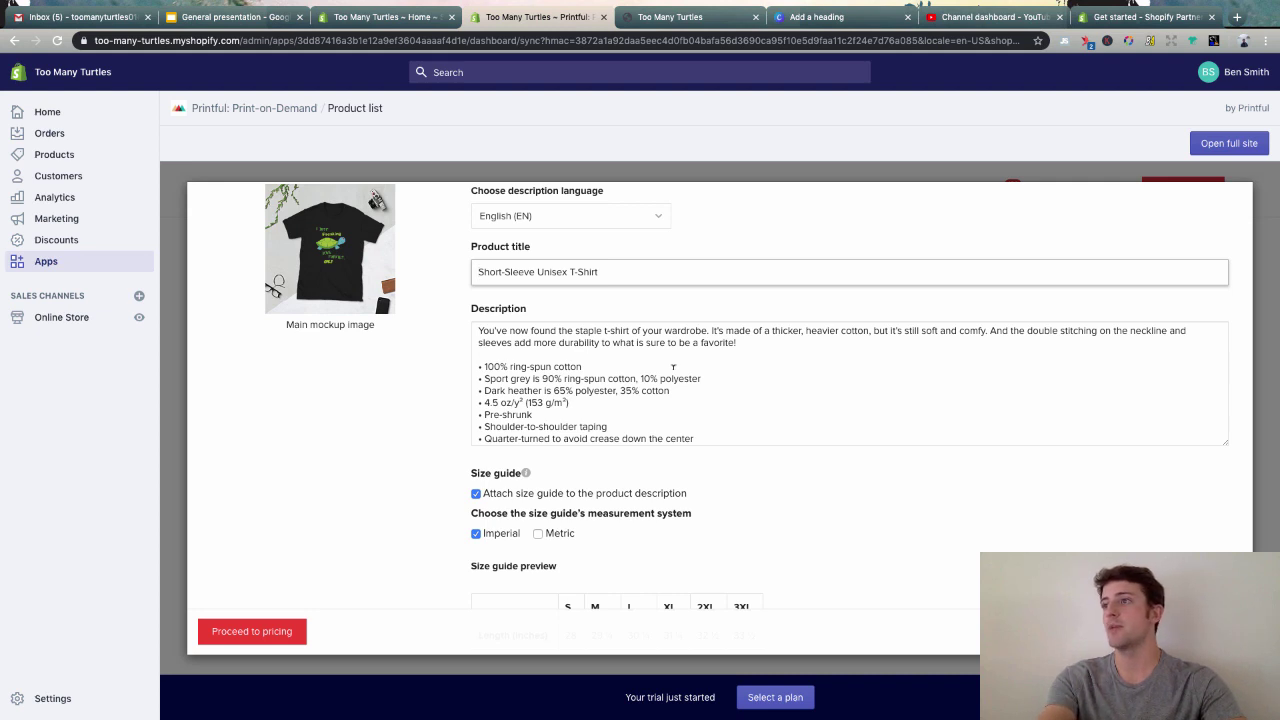
type("I Just R")
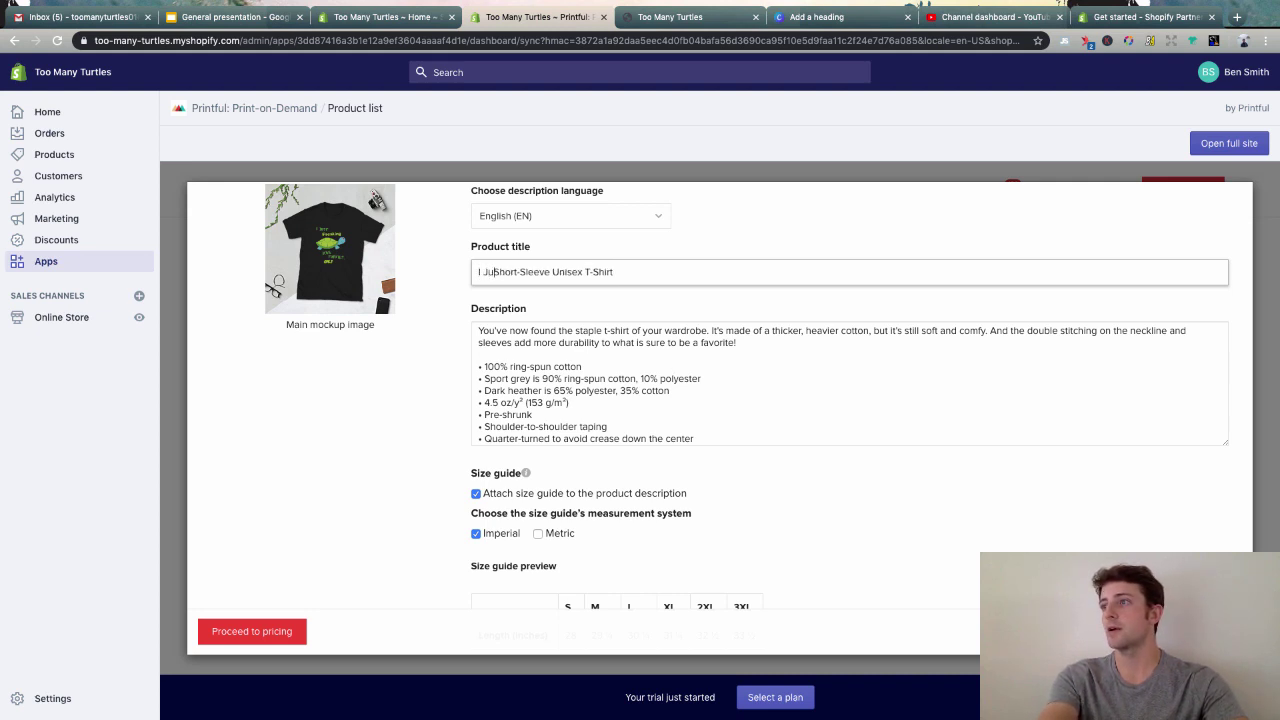
type("ea")
key("BackSpace")
key("BackSpace")
key("BackSpace")
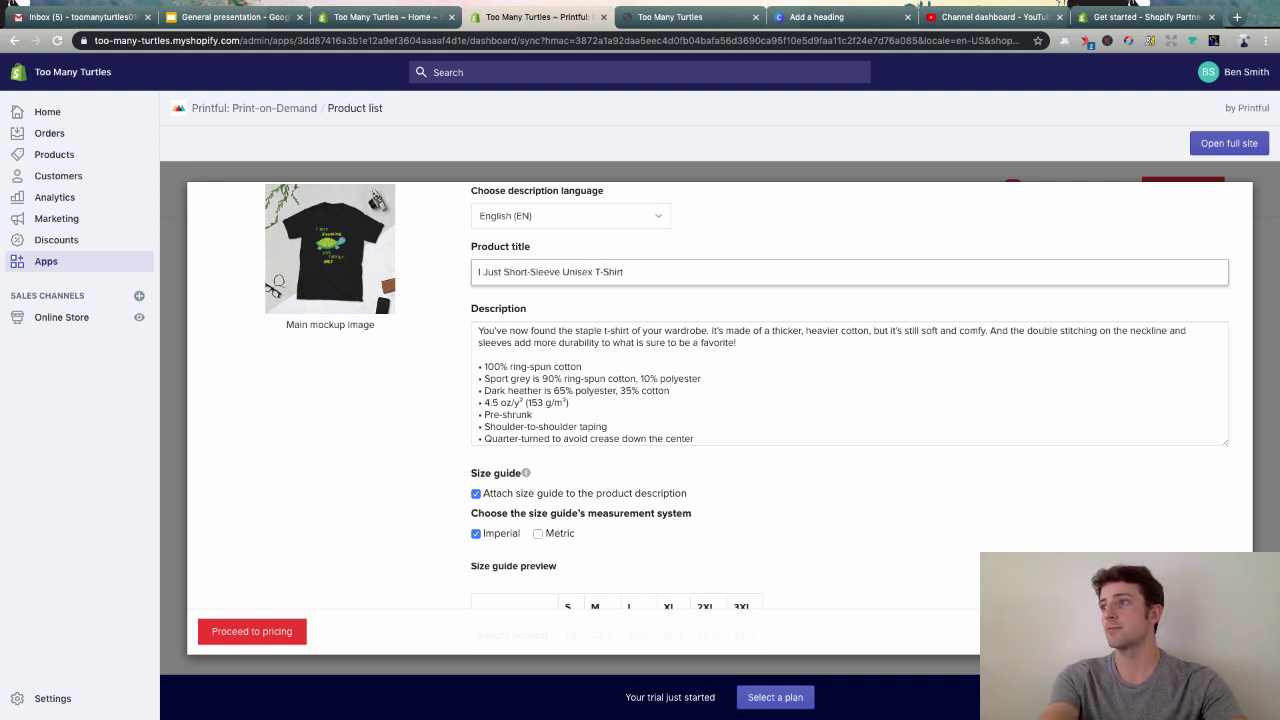
type("Freaking ")
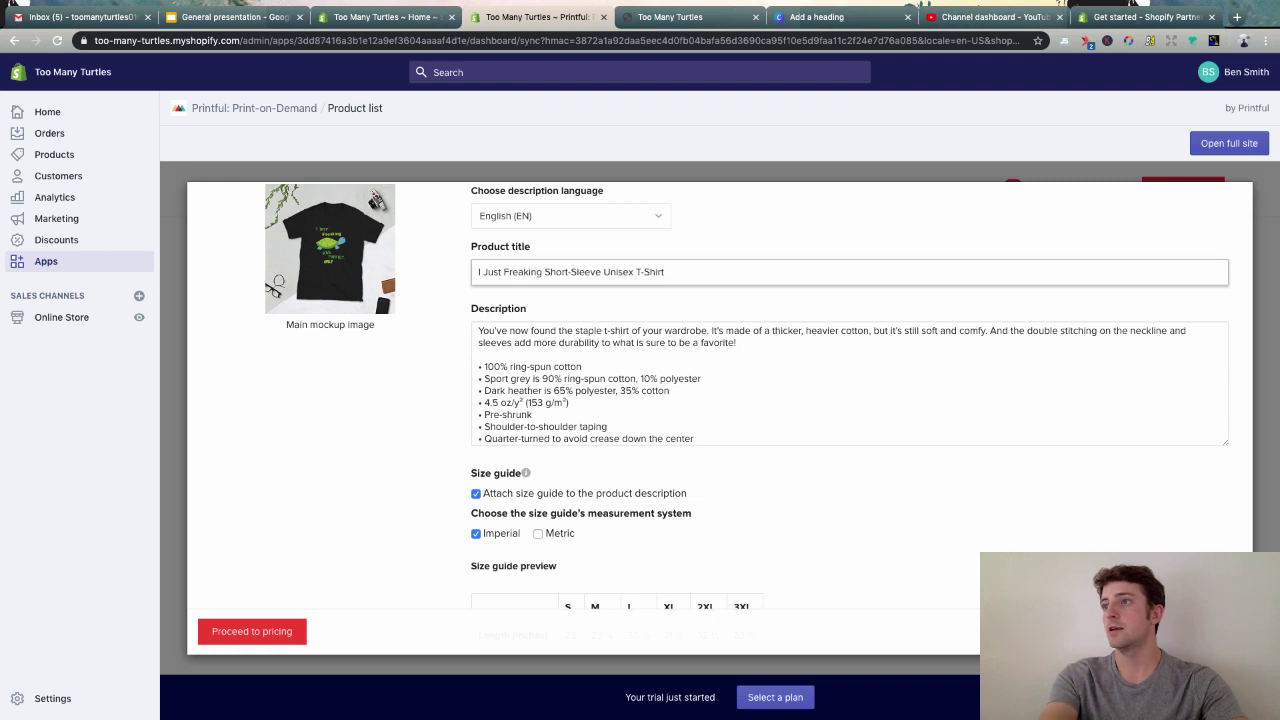
type("Love Turt")
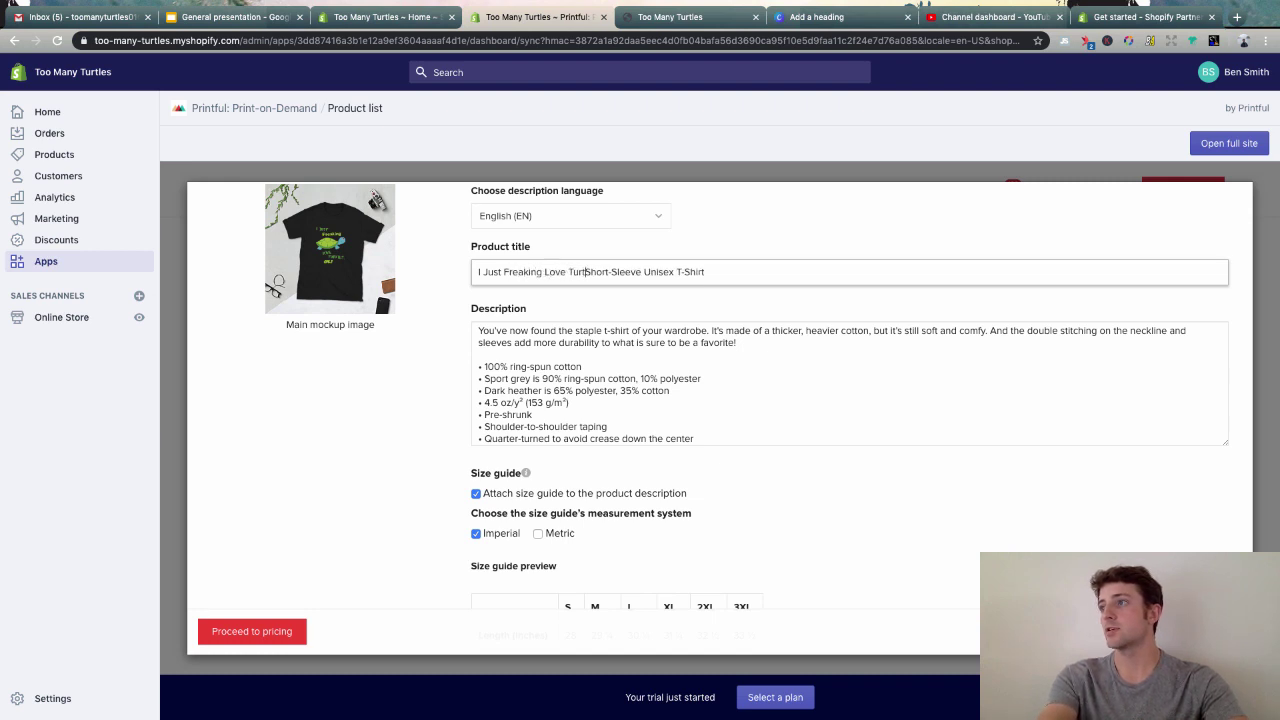
type("les Oce")
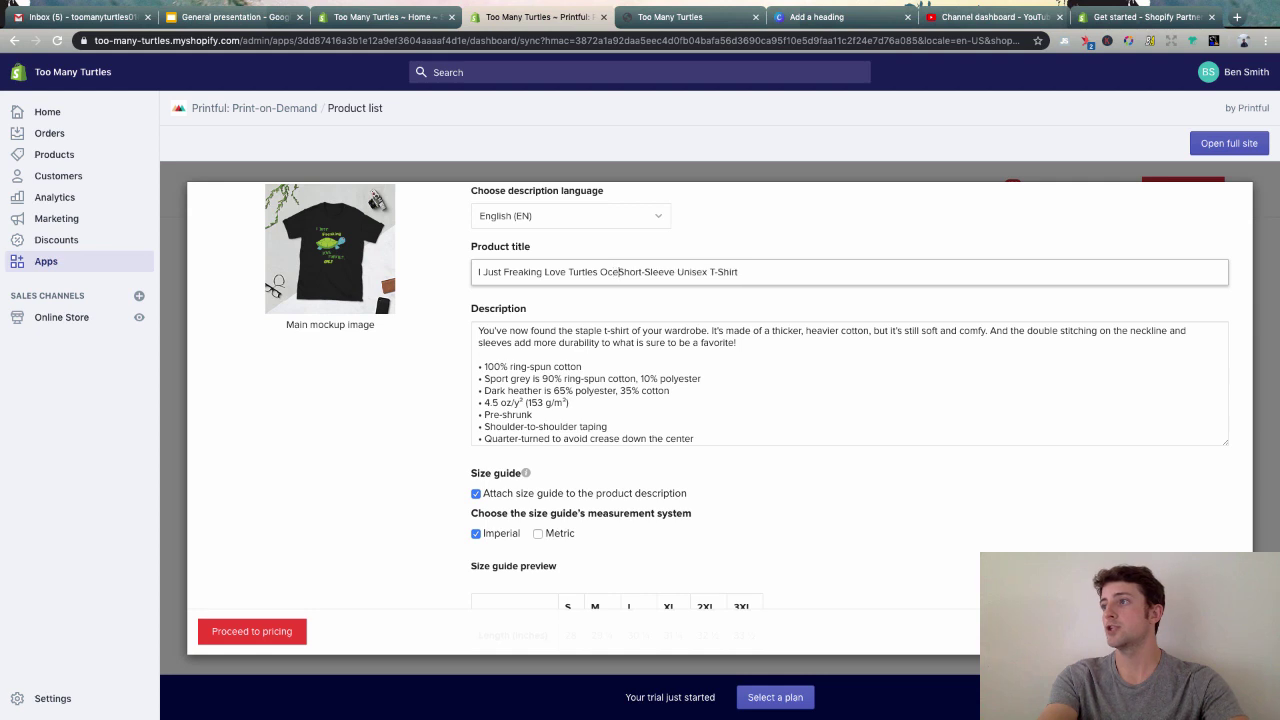
type("an Lover")
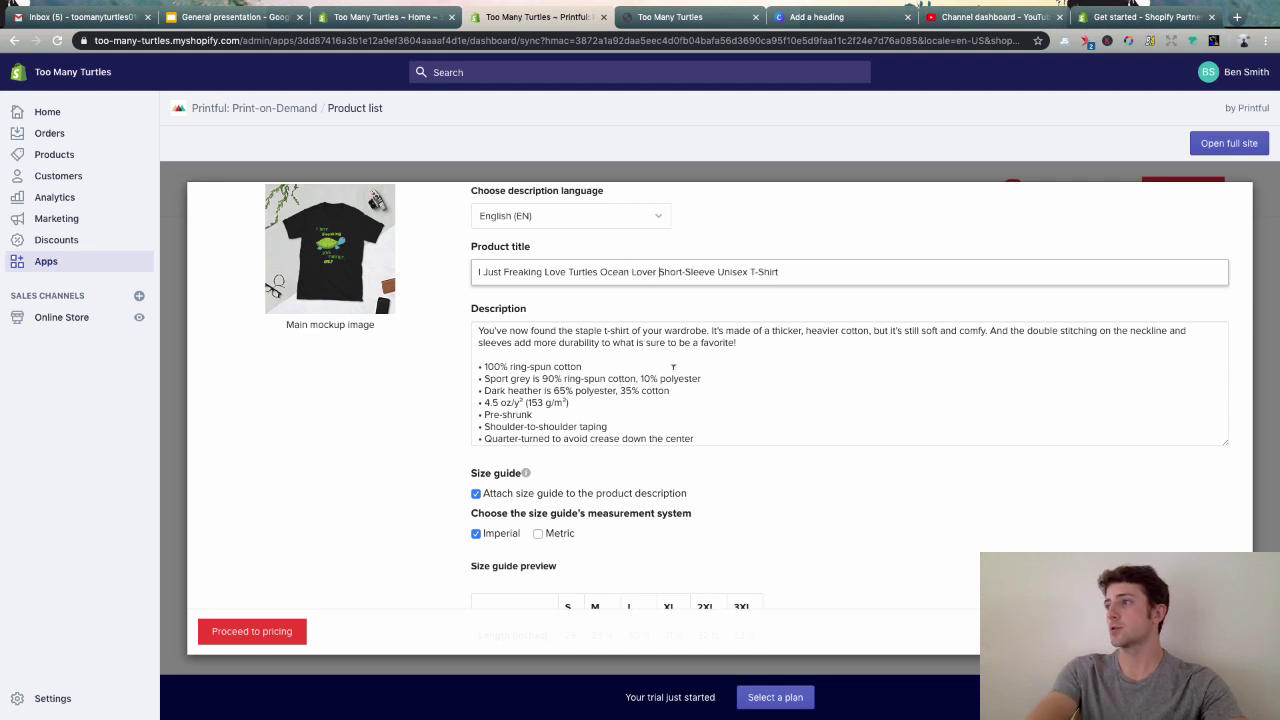
triple_click(733, 272)
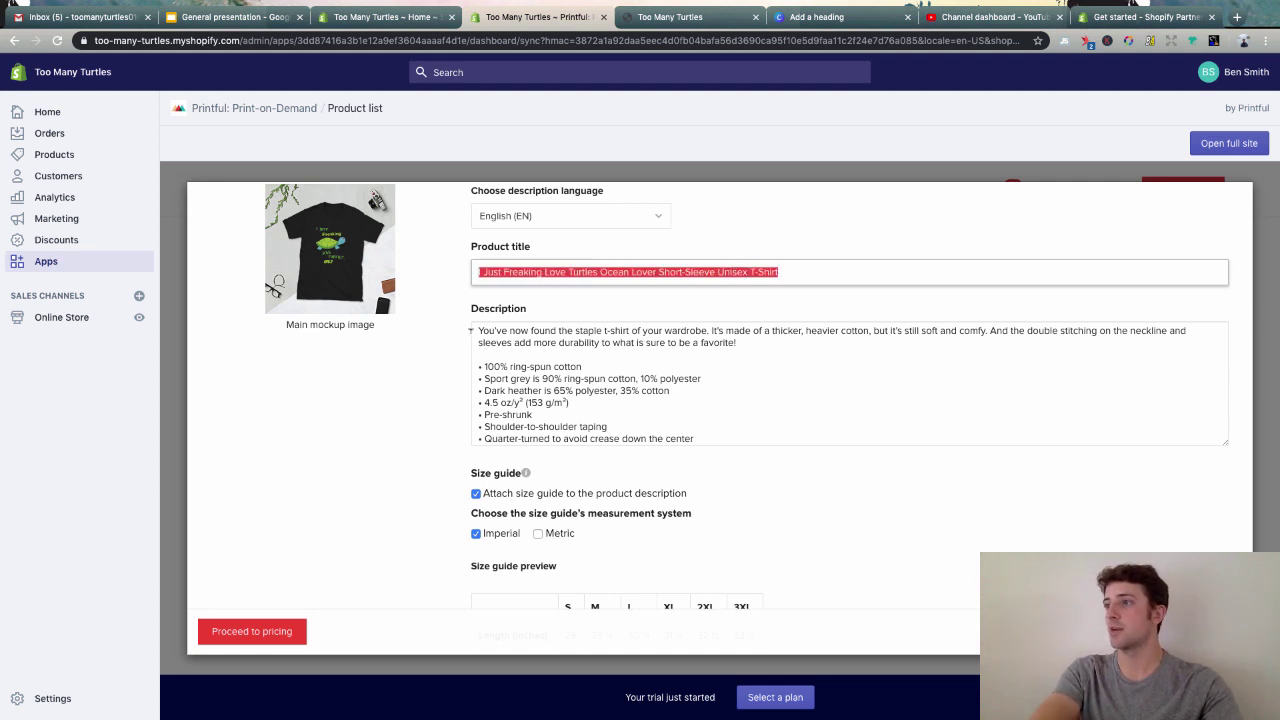
- Add a turtle-themed opening line inviting the whole ocean-loving crew, then continue to pricing
left_click(470, 330)
key("Return")
key("Return")
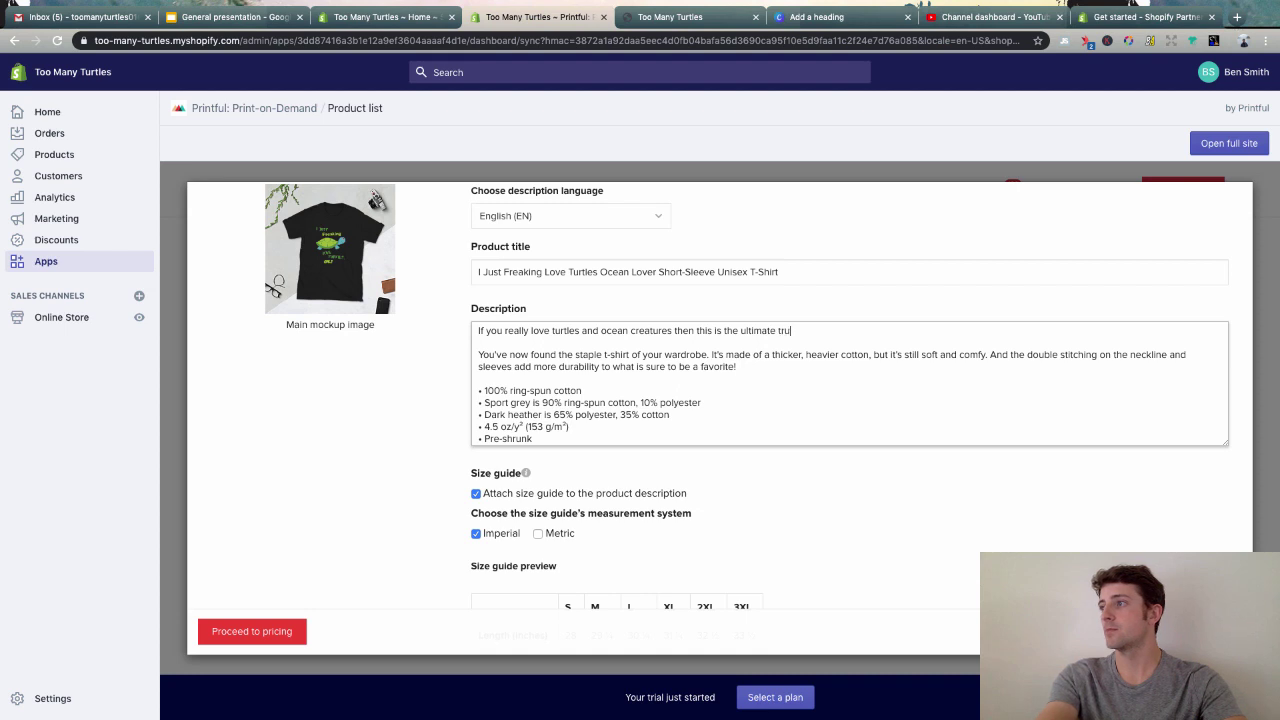
type("theme")
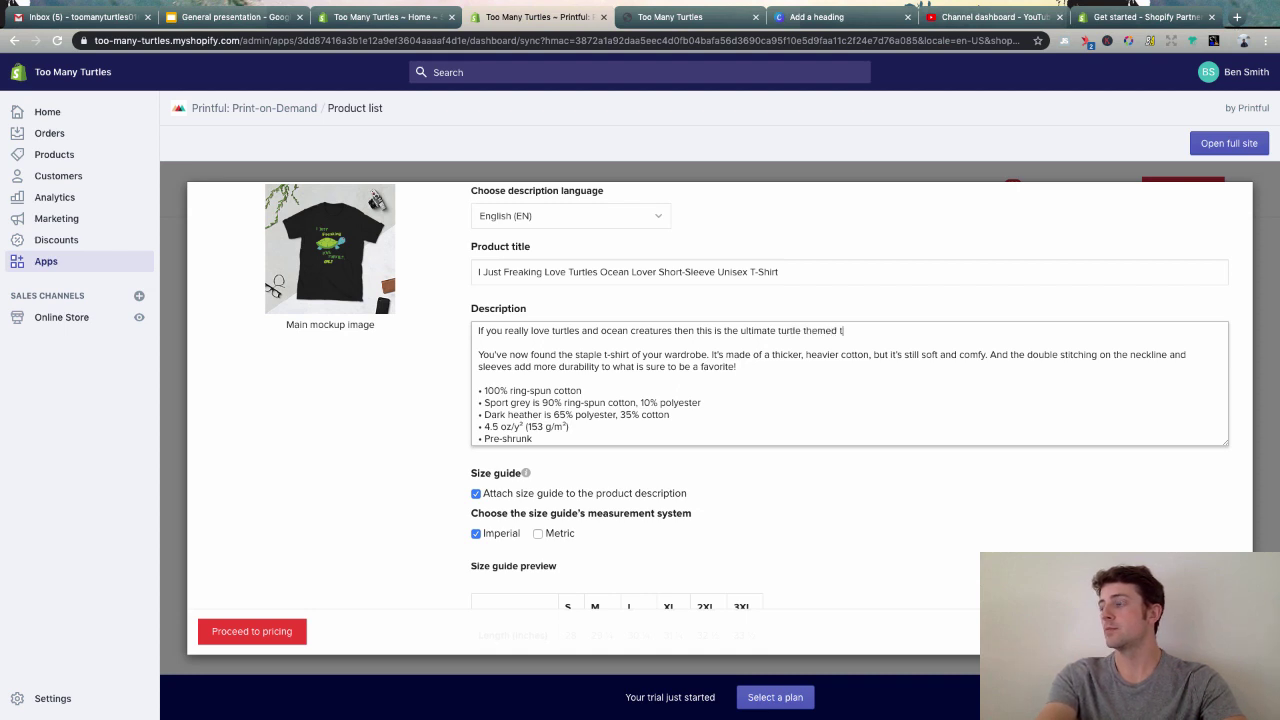
type("d t-shirt f")
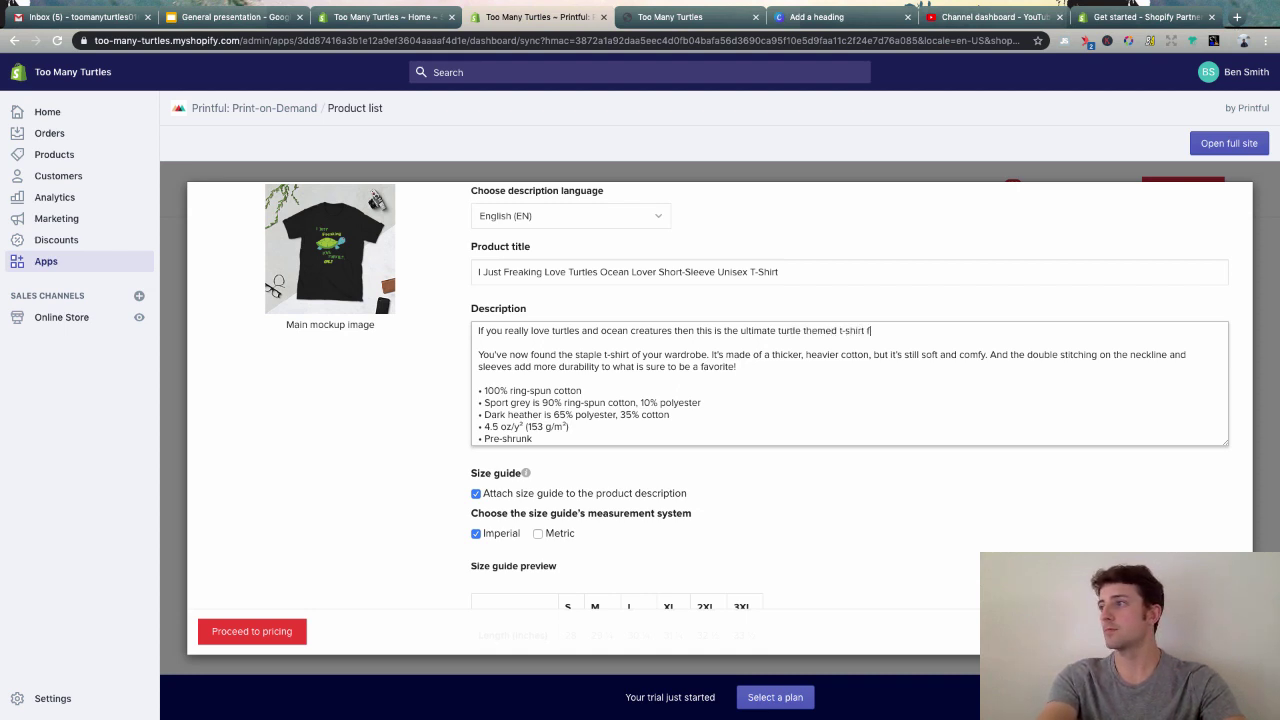
type("or you! Grab ")
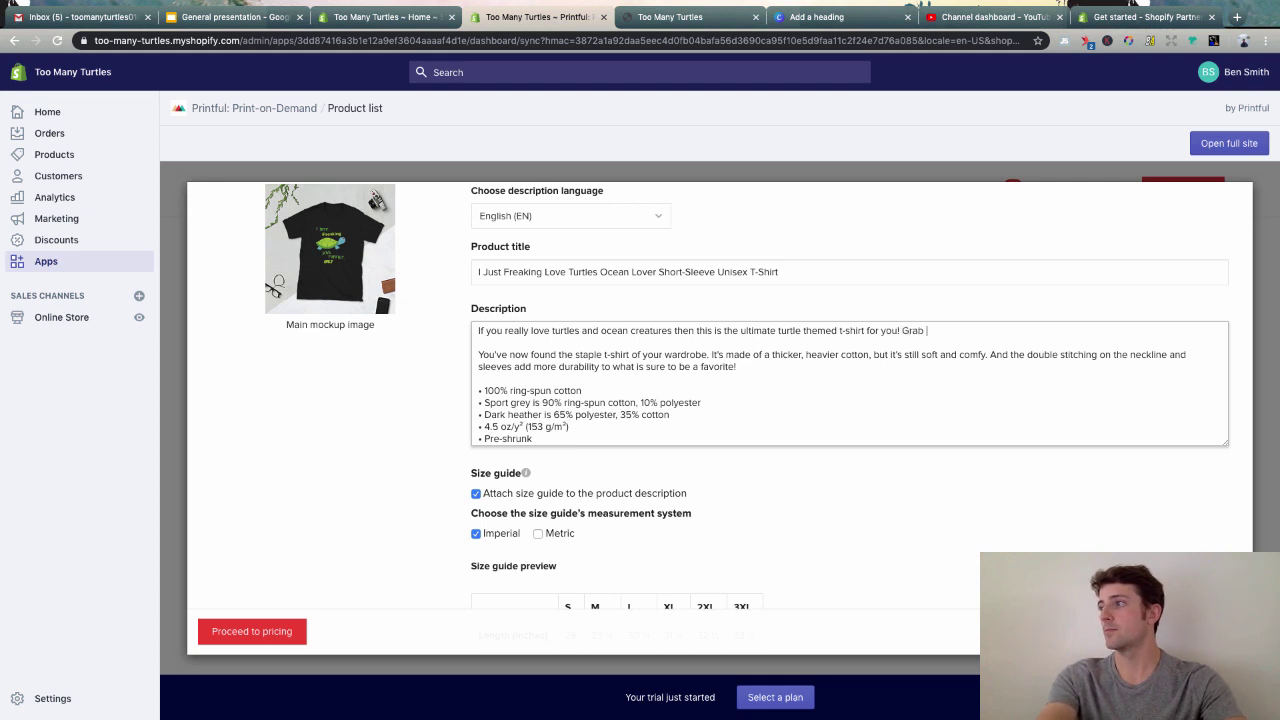
type("one for your end")
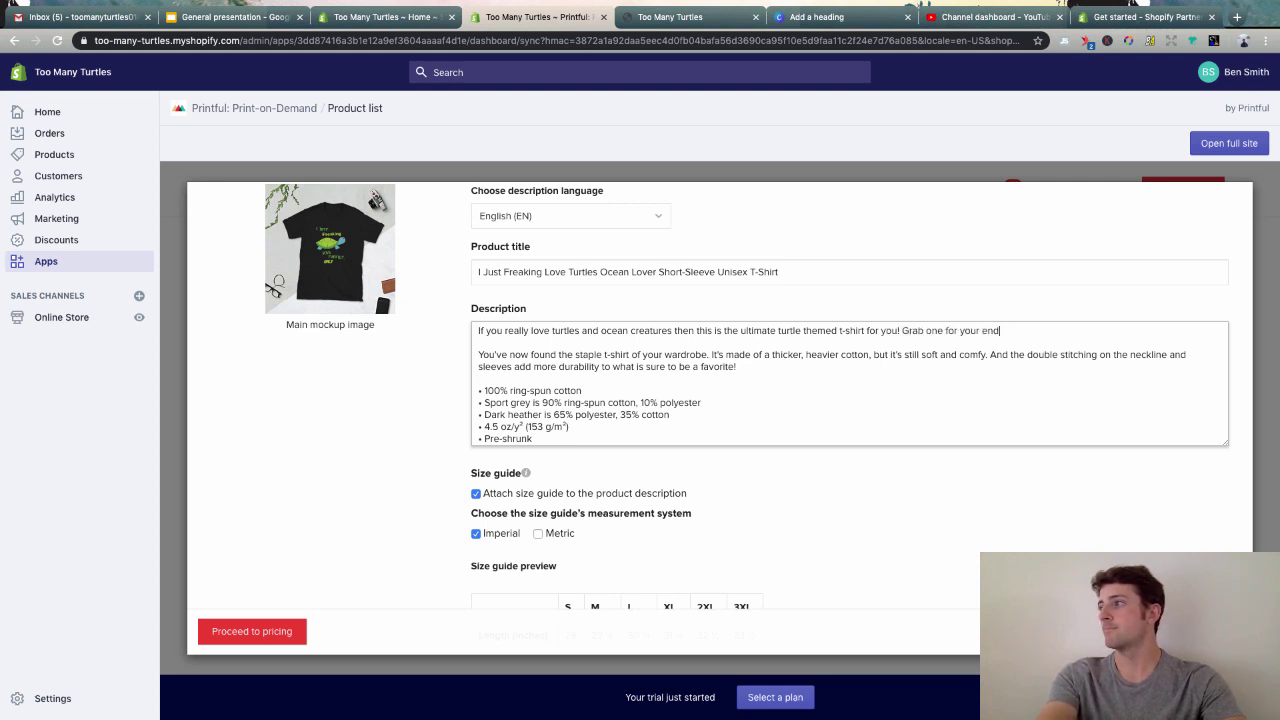
key("BackSpace")
type("tire ocean lo")
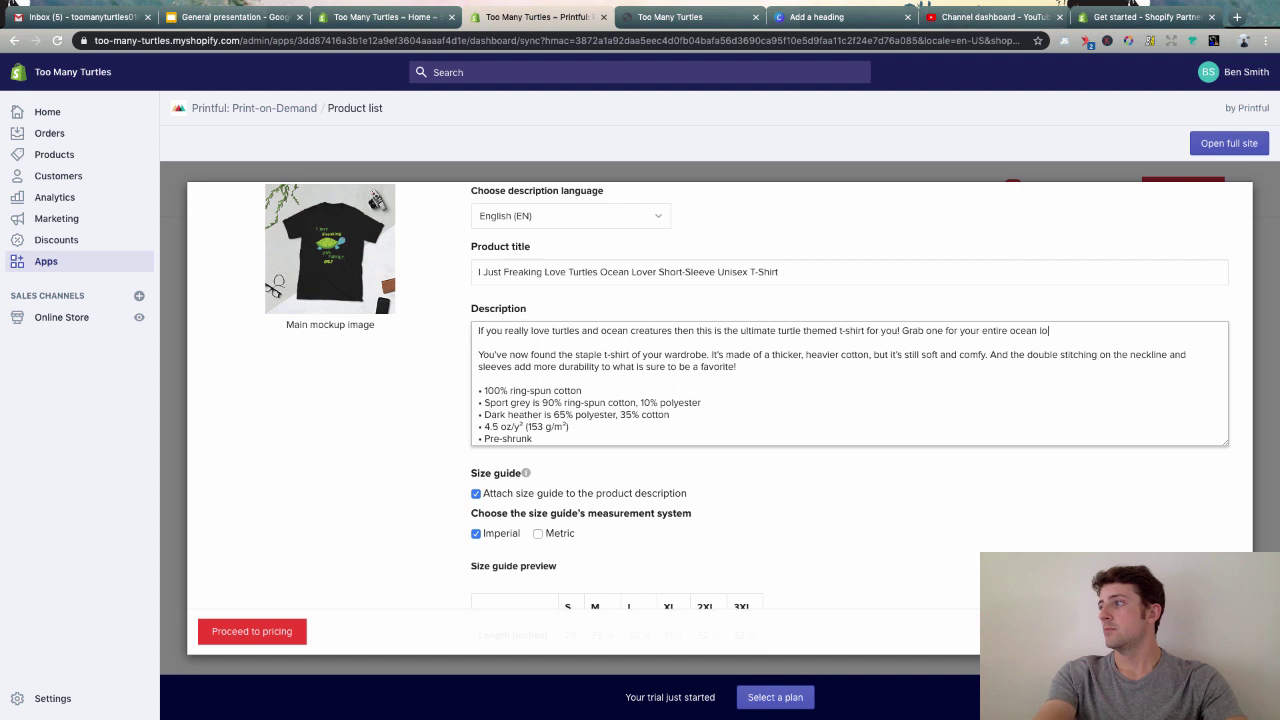
type("ving crew.")
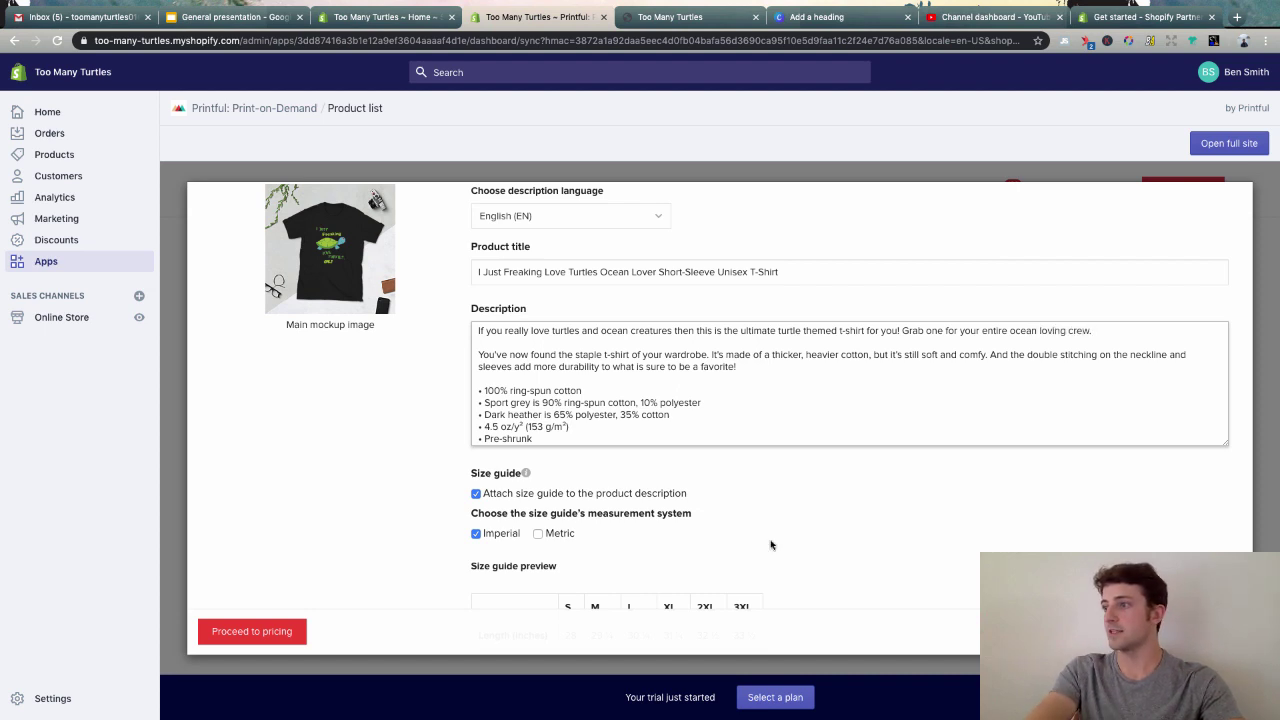
scroll(770, 544, "down", 3)
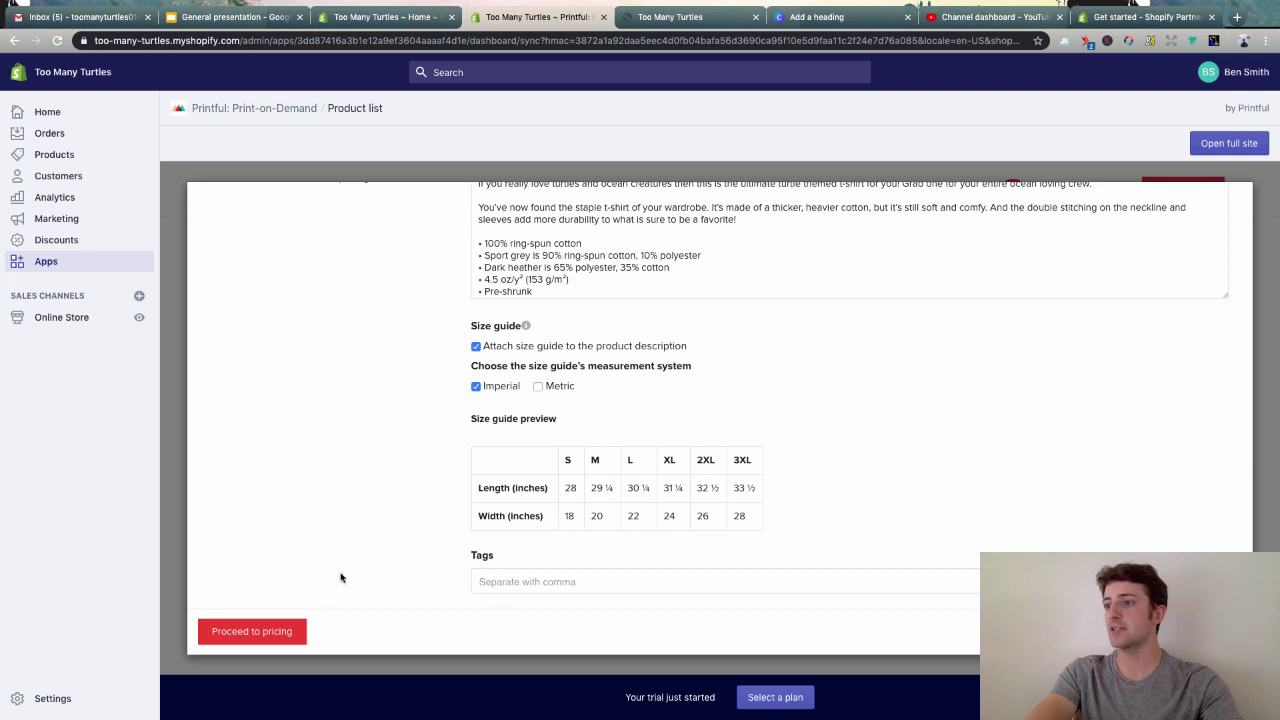
left_click(265, 631)
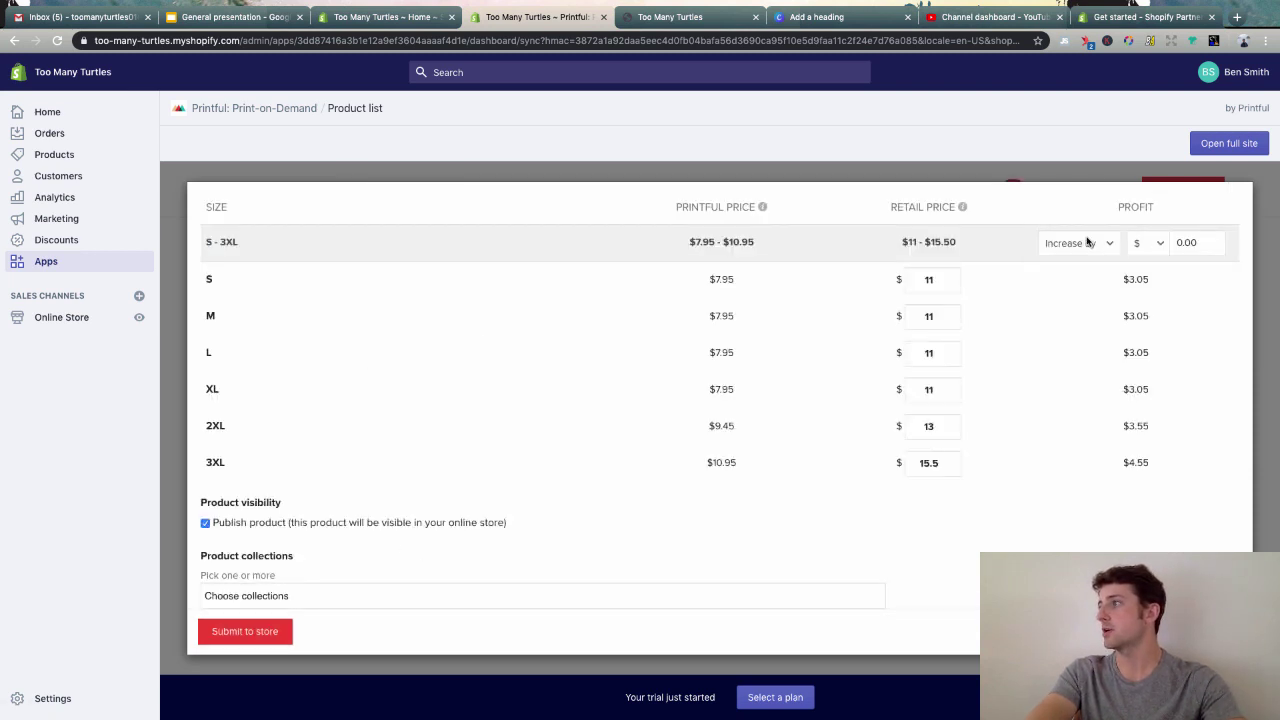
- Change profit to a fixed $12 per size, making retail $19.95–$22.95
left_click(1088, 242)
left_click(1069, 229)
double_click(1186, 242)
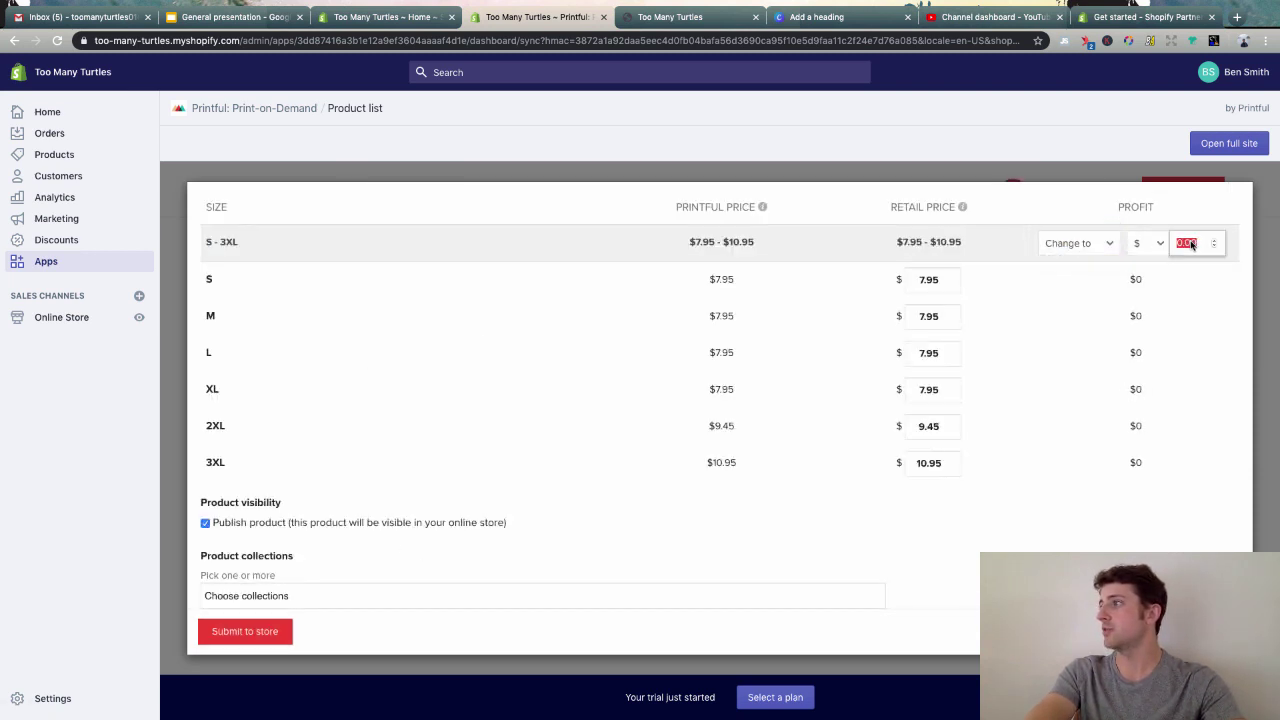
type("19.95")
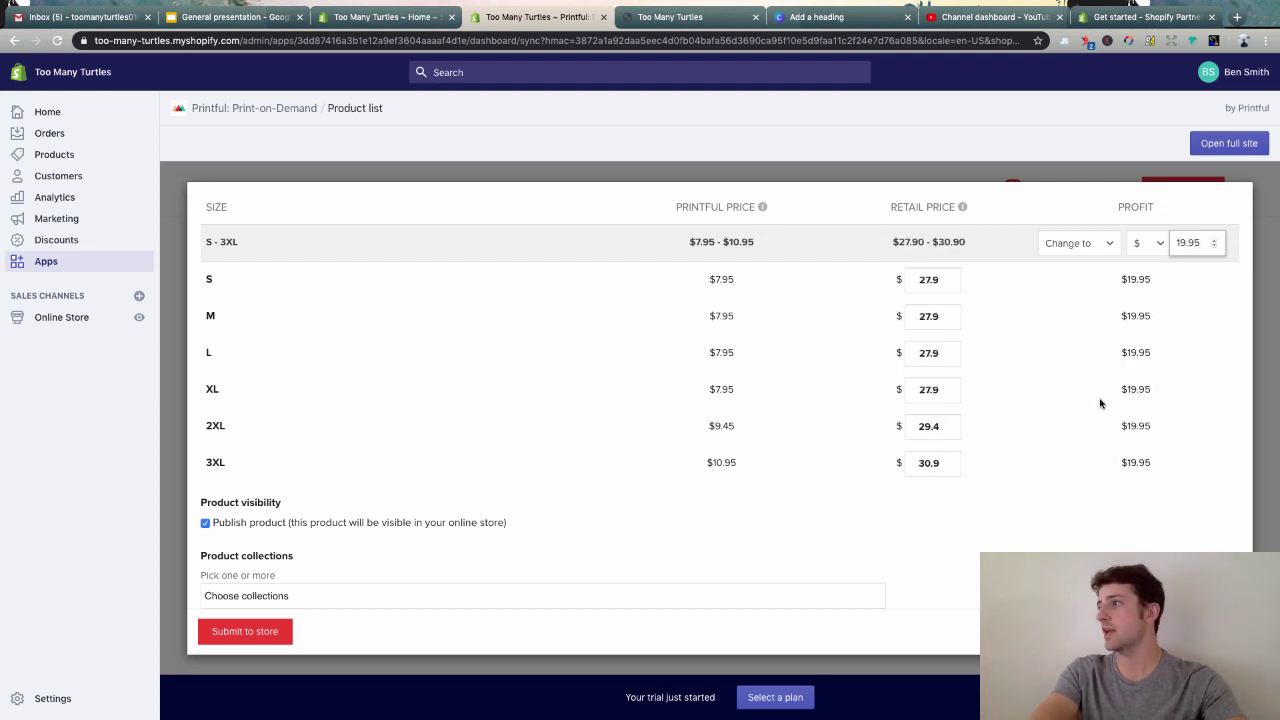
left_click(1160, 243)
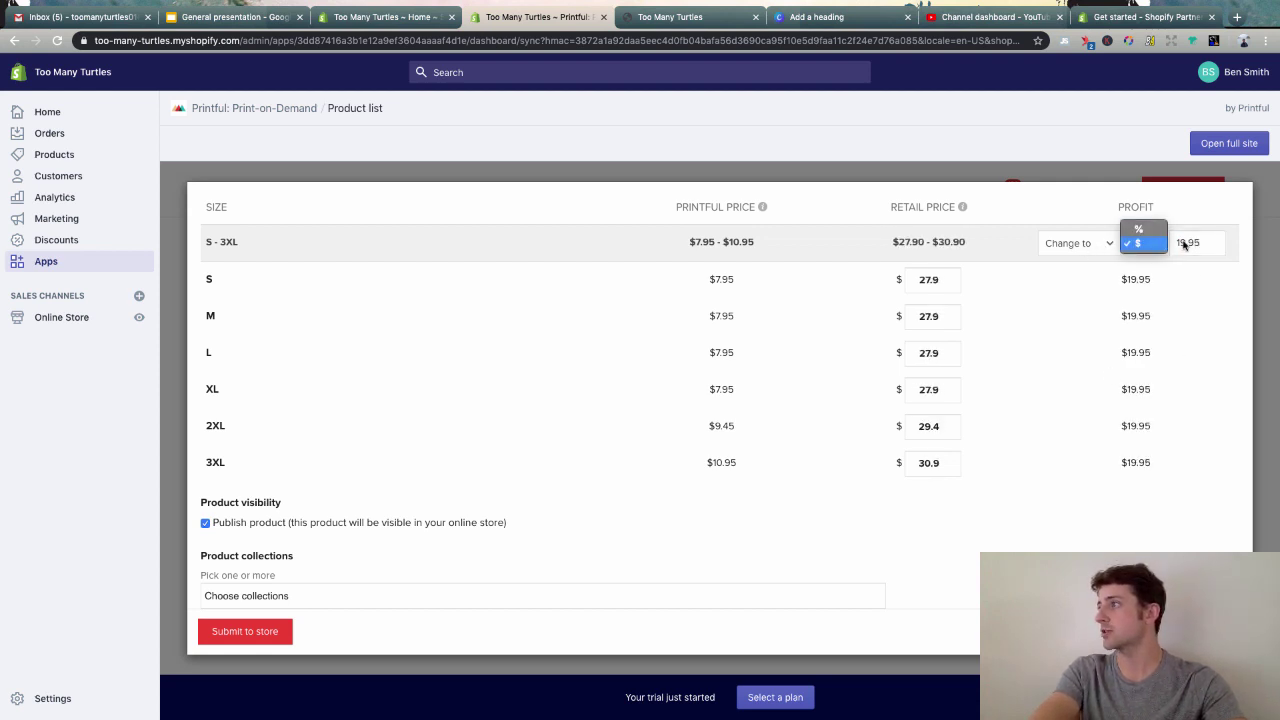
left_click(1160, 243)
key("Tab")
type("10")
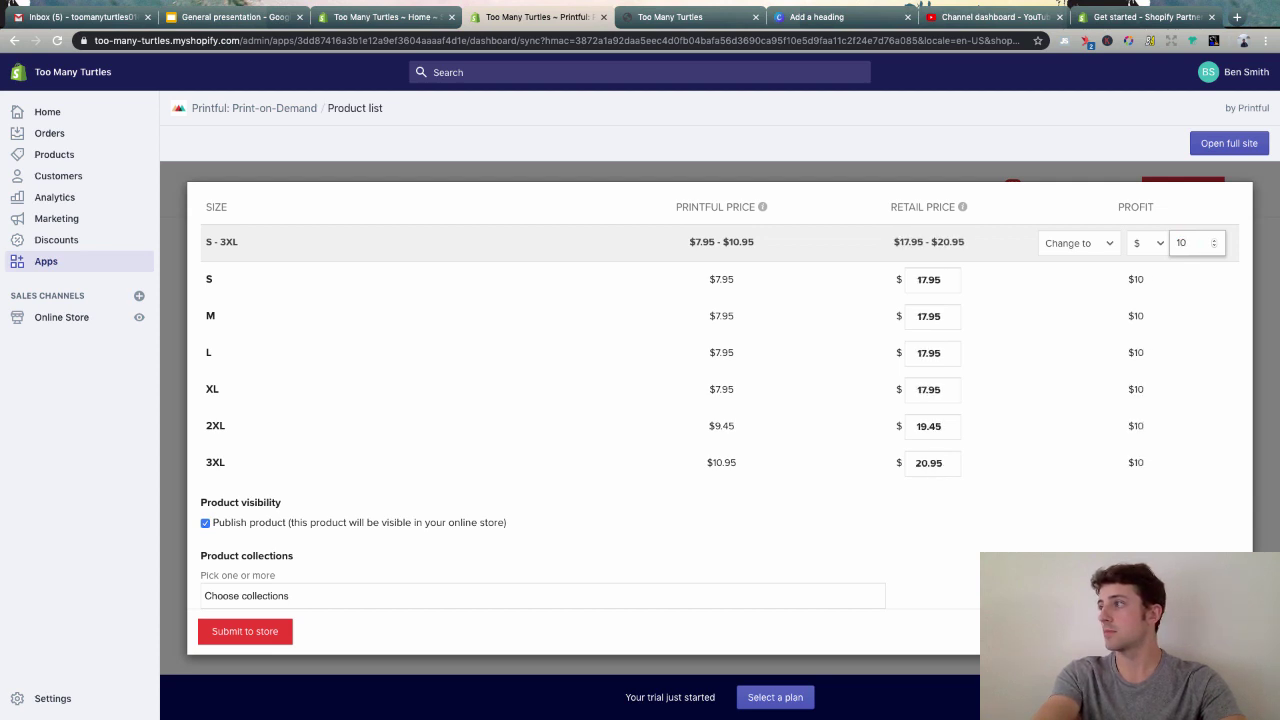
key("BackSpace")
type("2")
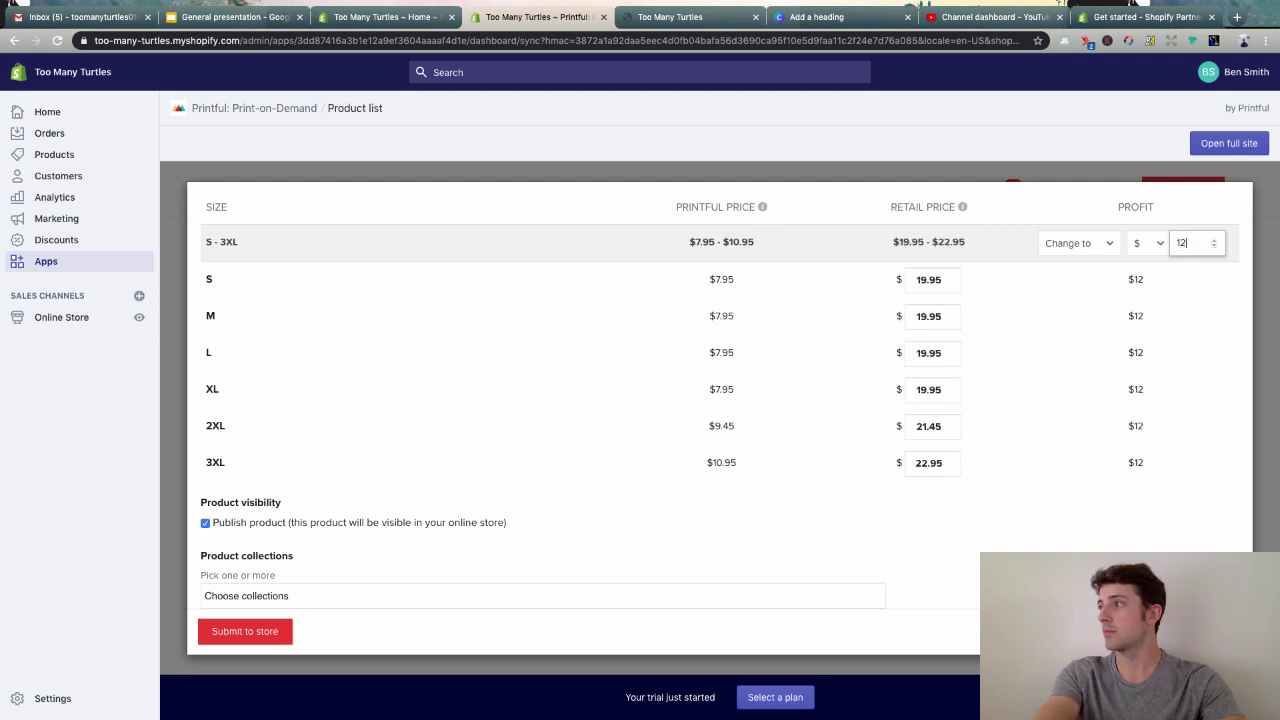
left_click(1127, 353)
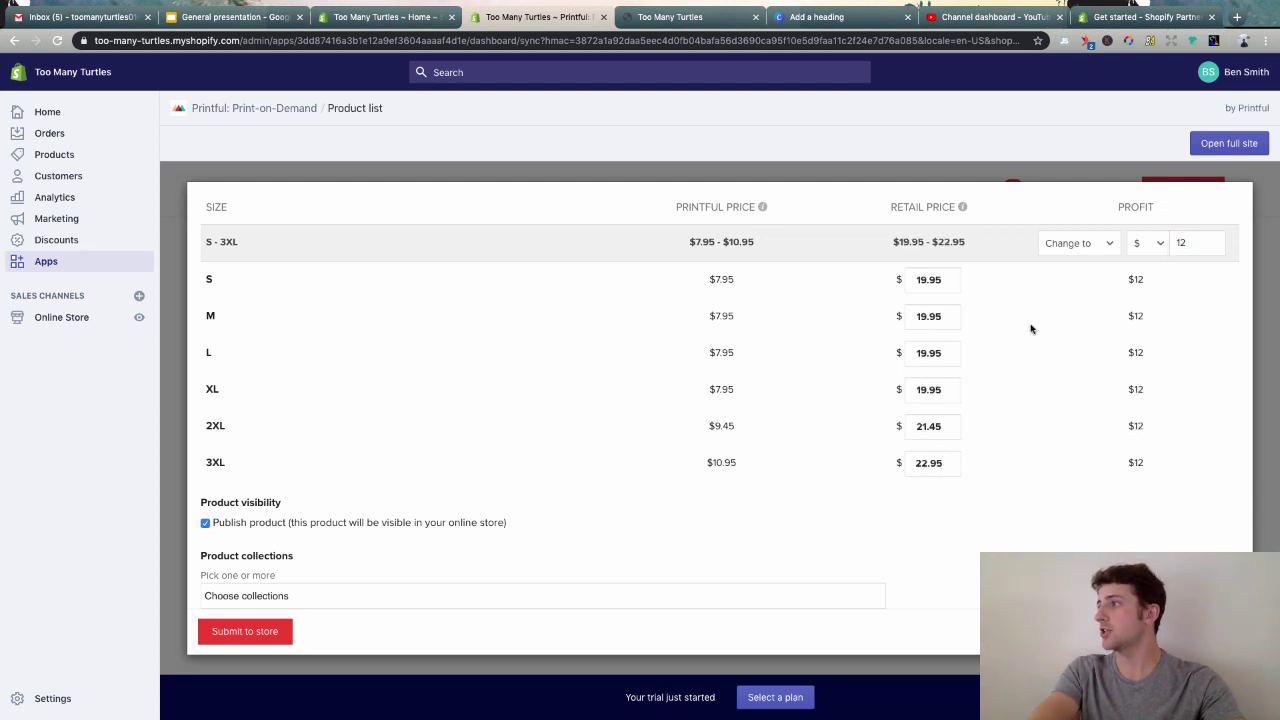
- Add the shirt to the Home page collection
scroll(1020, 318, "down", 1)
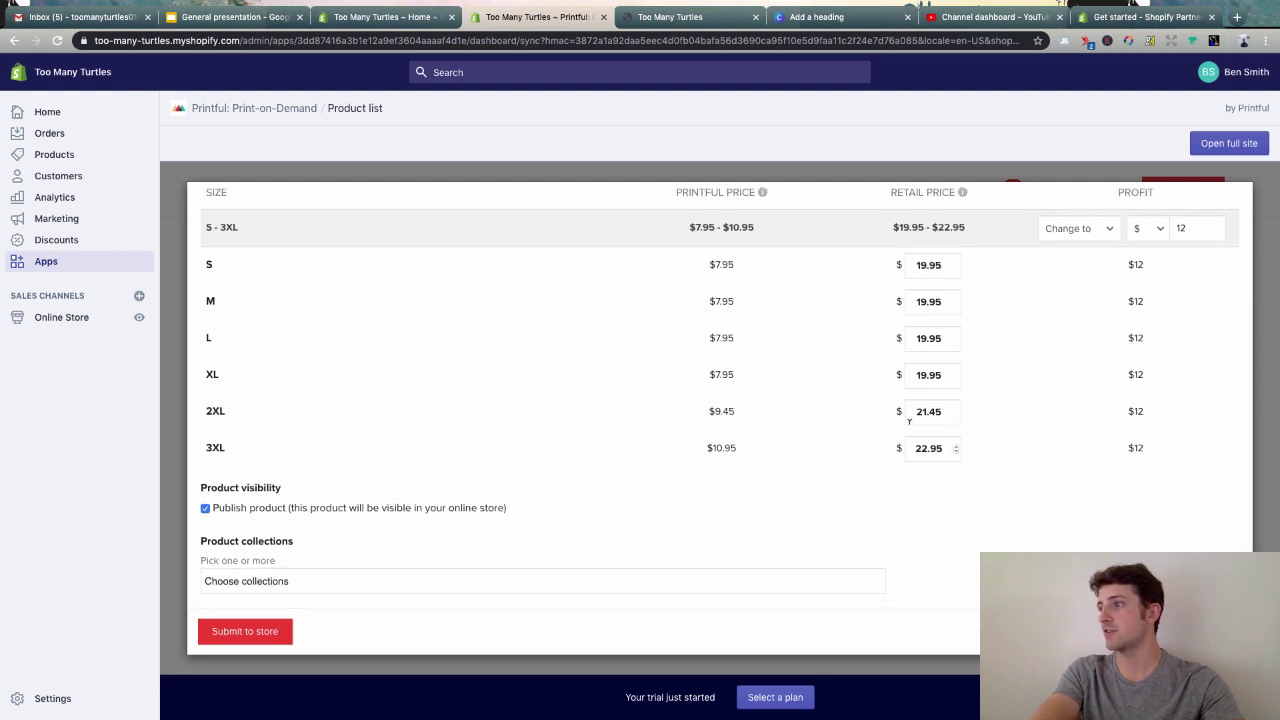
left_click(371, 577)
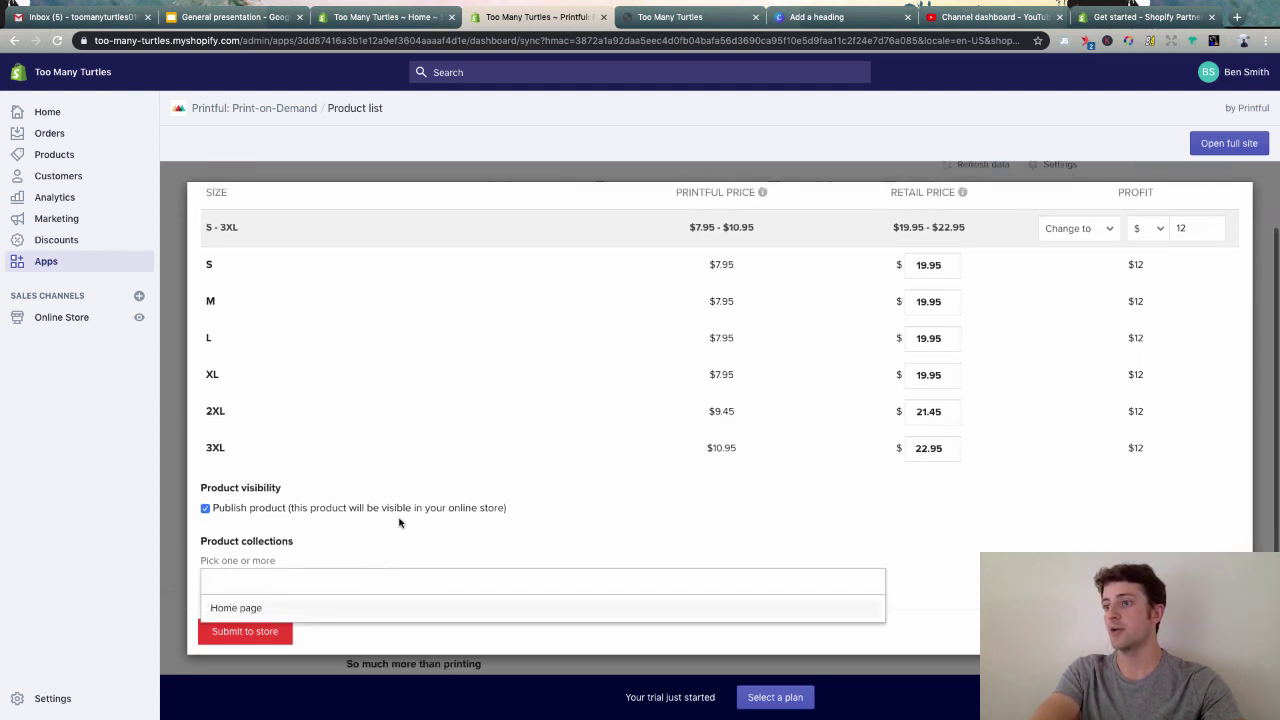
left_click(236, 608)
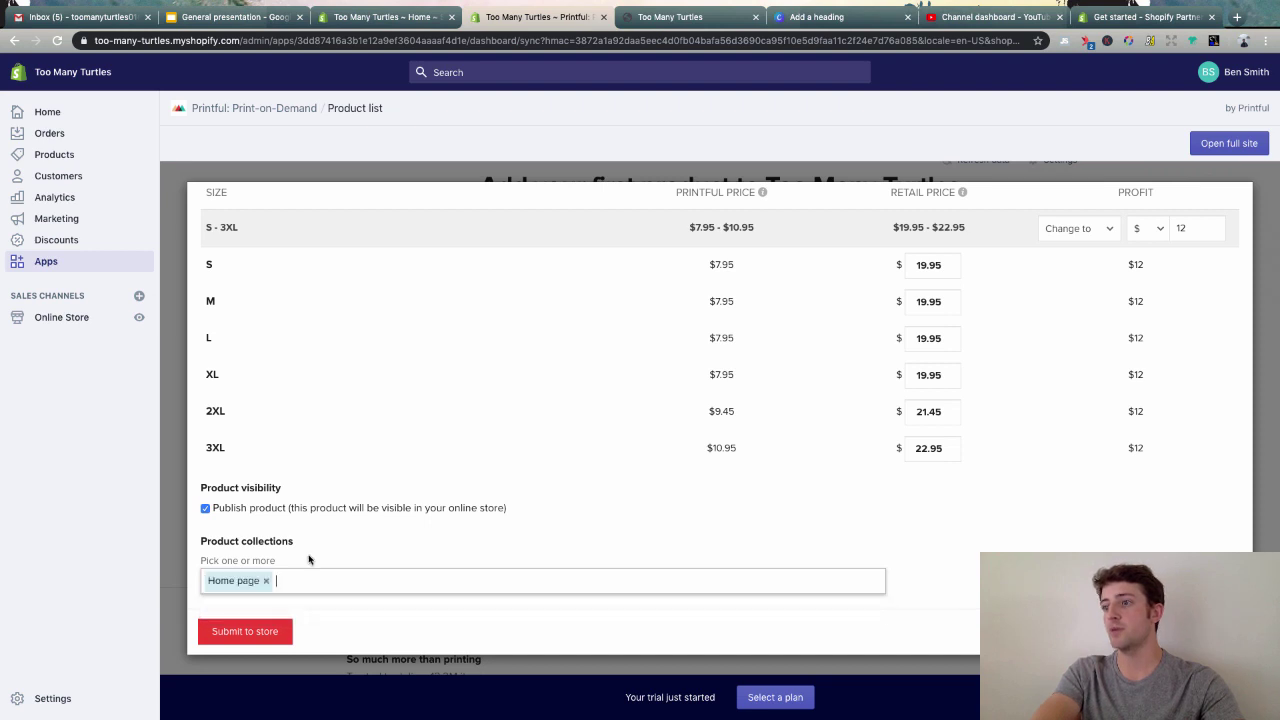
- Submit the turtle shirt to the store, reload the storefront, and launch the theme editor
left_click(242, 631)
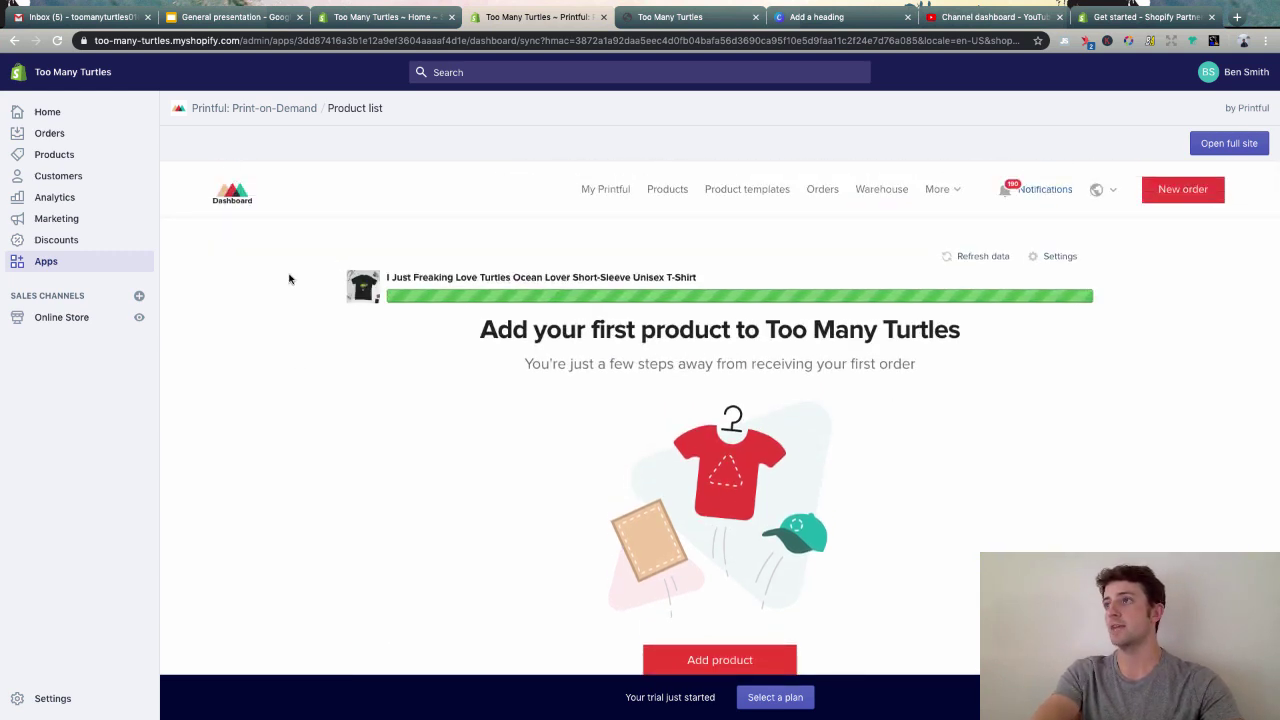
left_click(694, 14)
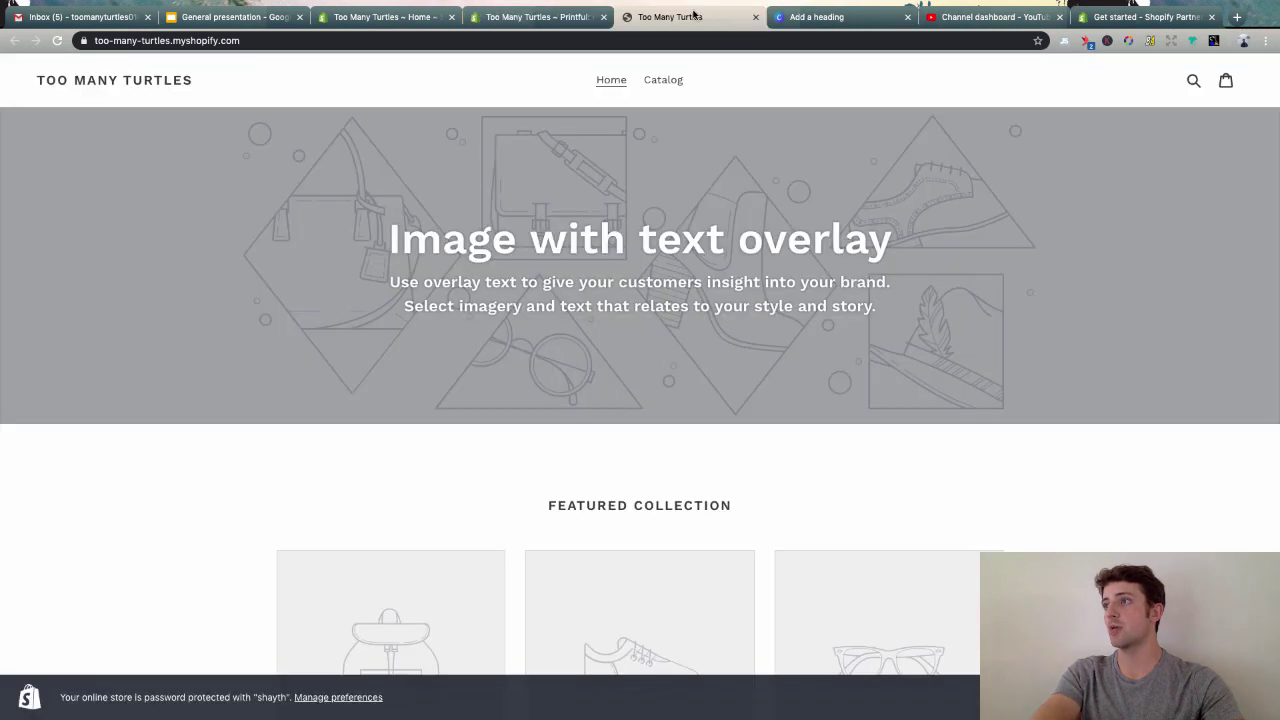
key("super+r")
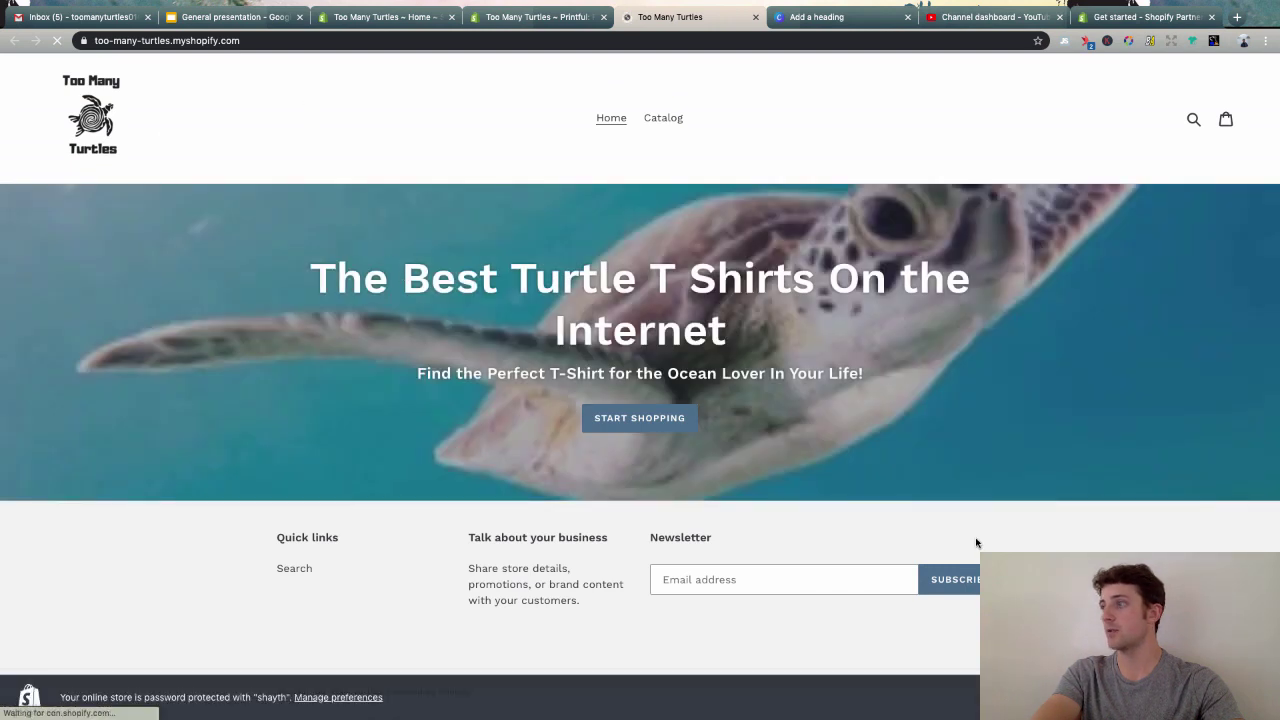
left_click(1140, 697)
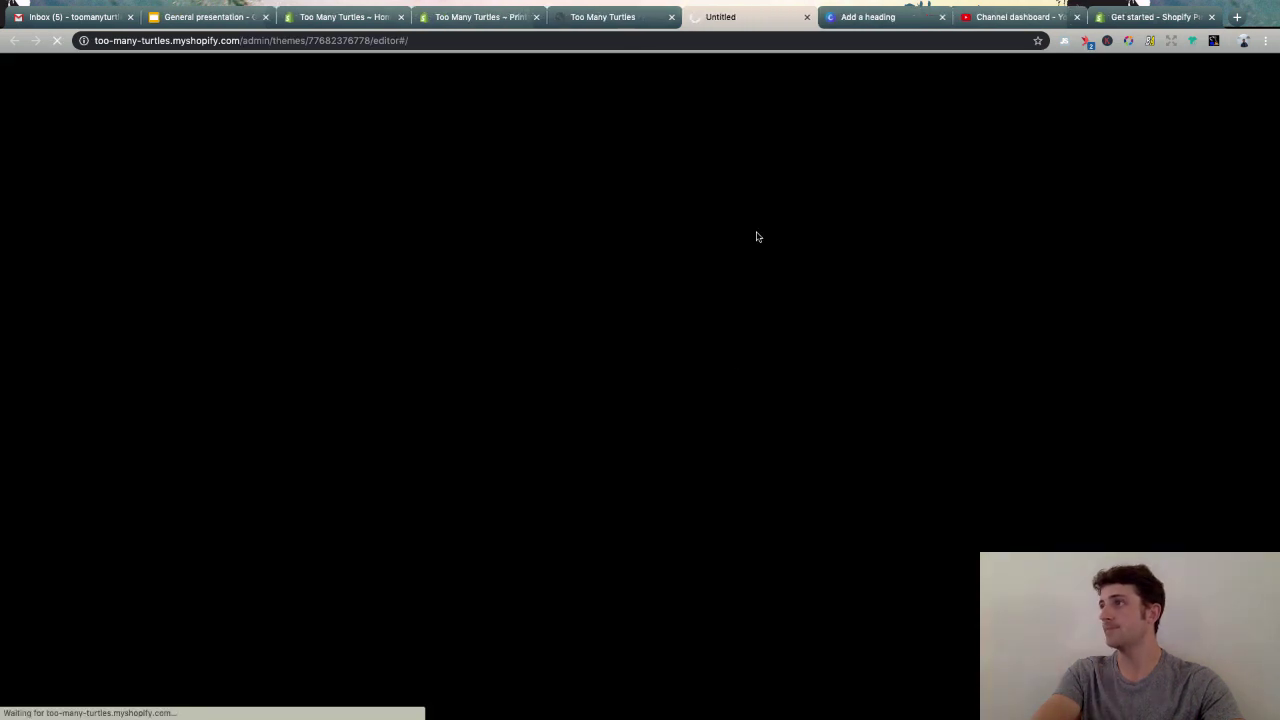
- Close the extra tabs and add a Featured product section showing the turtle T-shirt
left_click(671, 17)
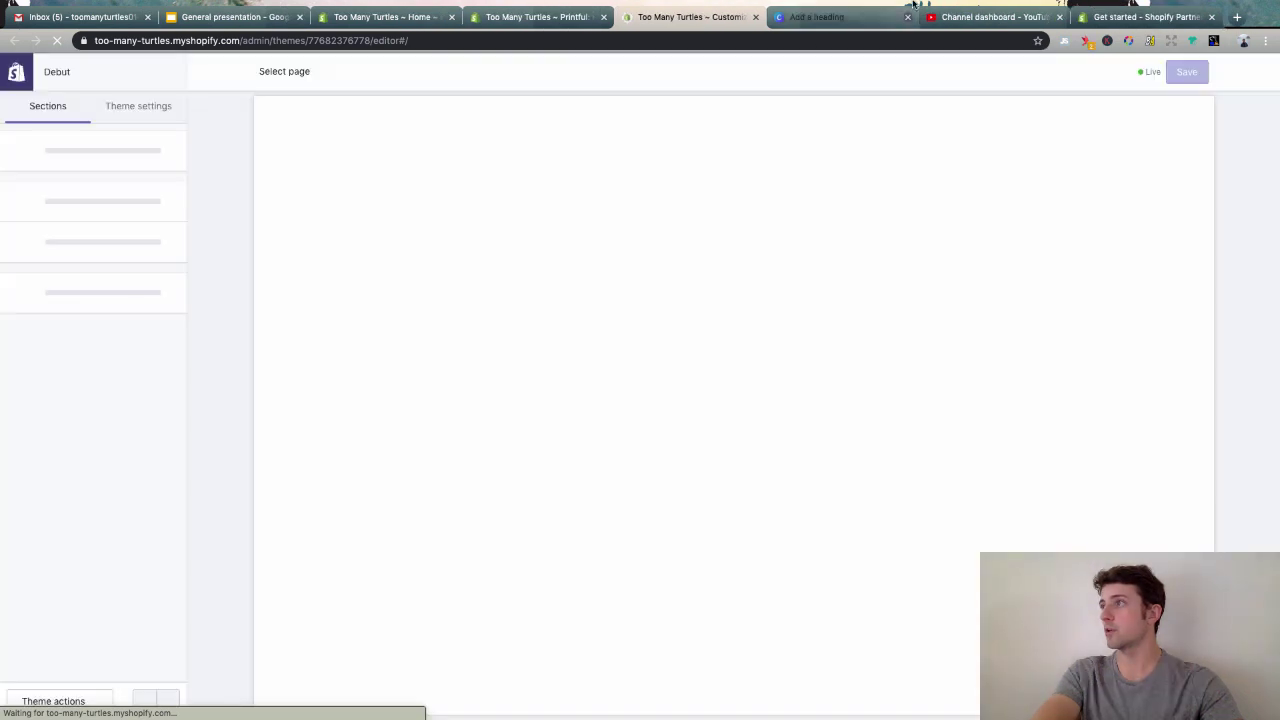
left_click(907, 17)
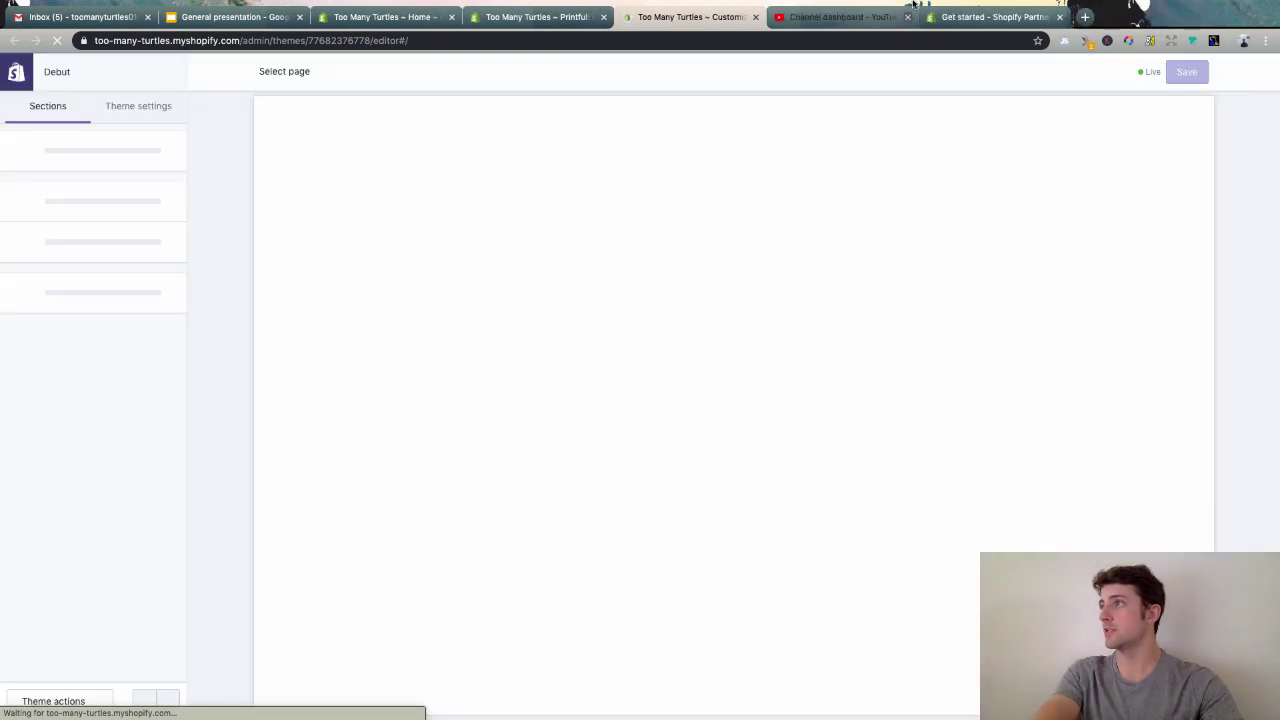
left_click(907, 17)
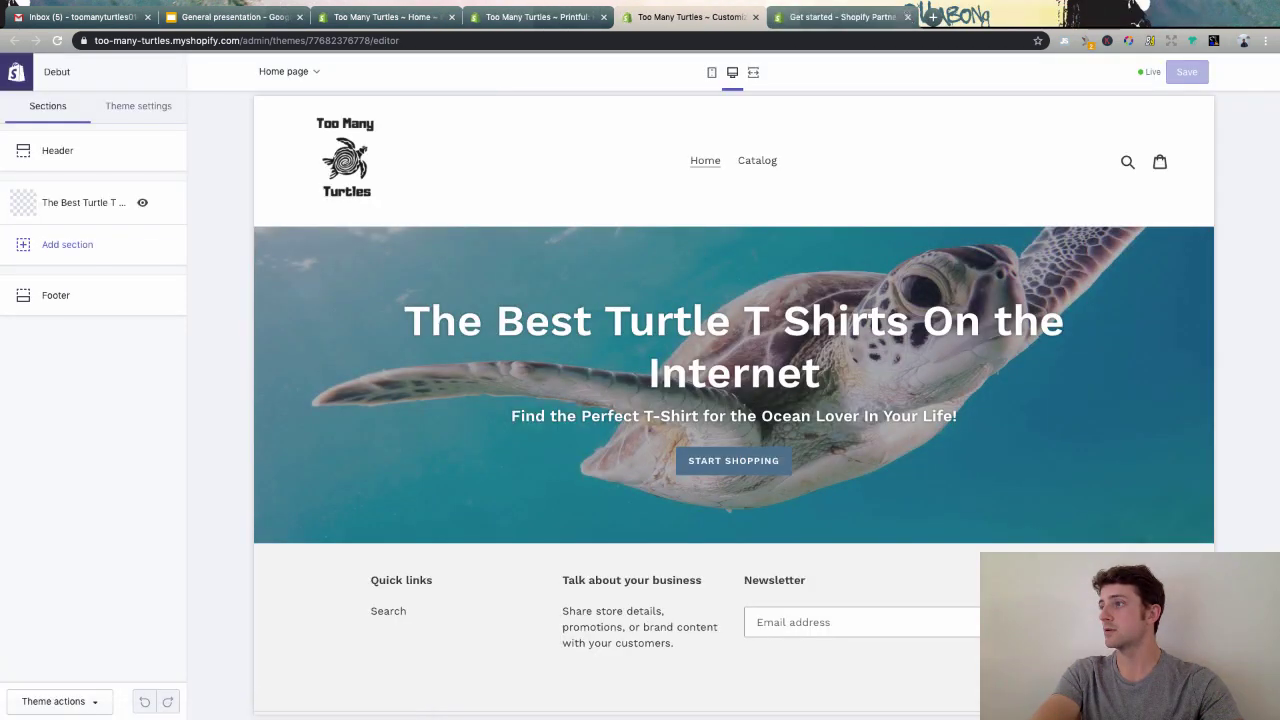
left_click(55, 244)
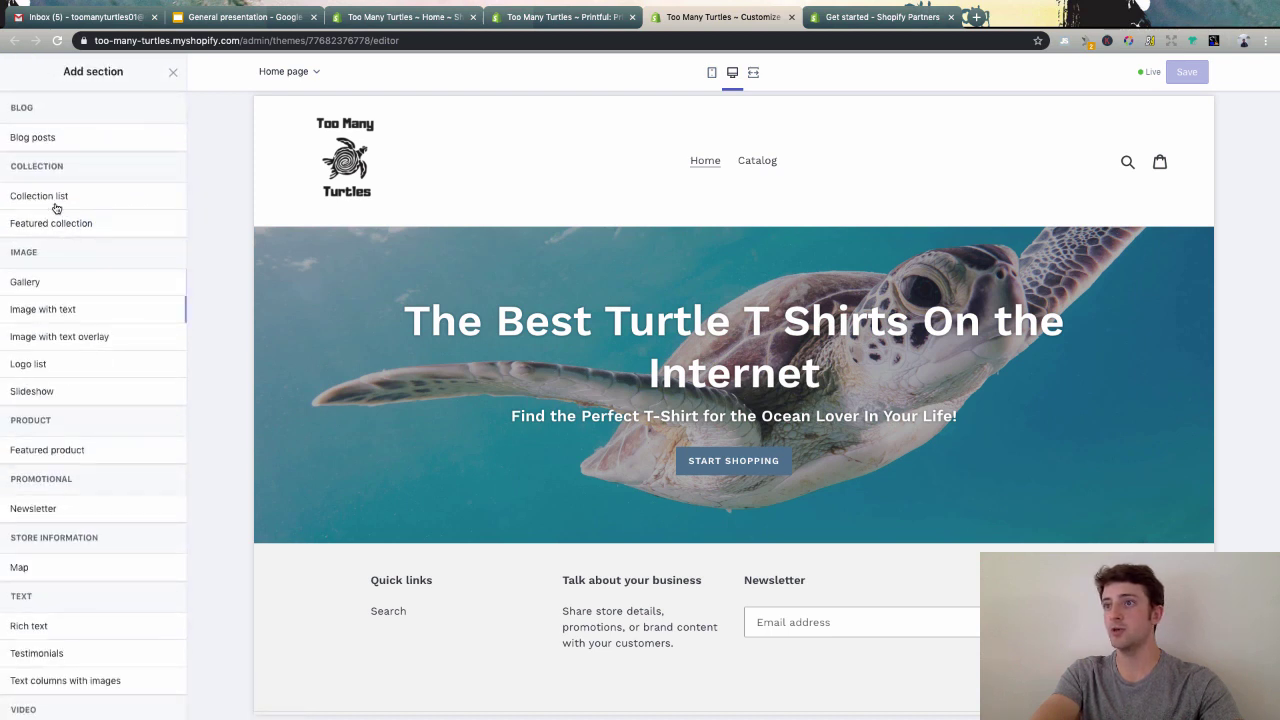
scroll(48, 318, "down", 2)
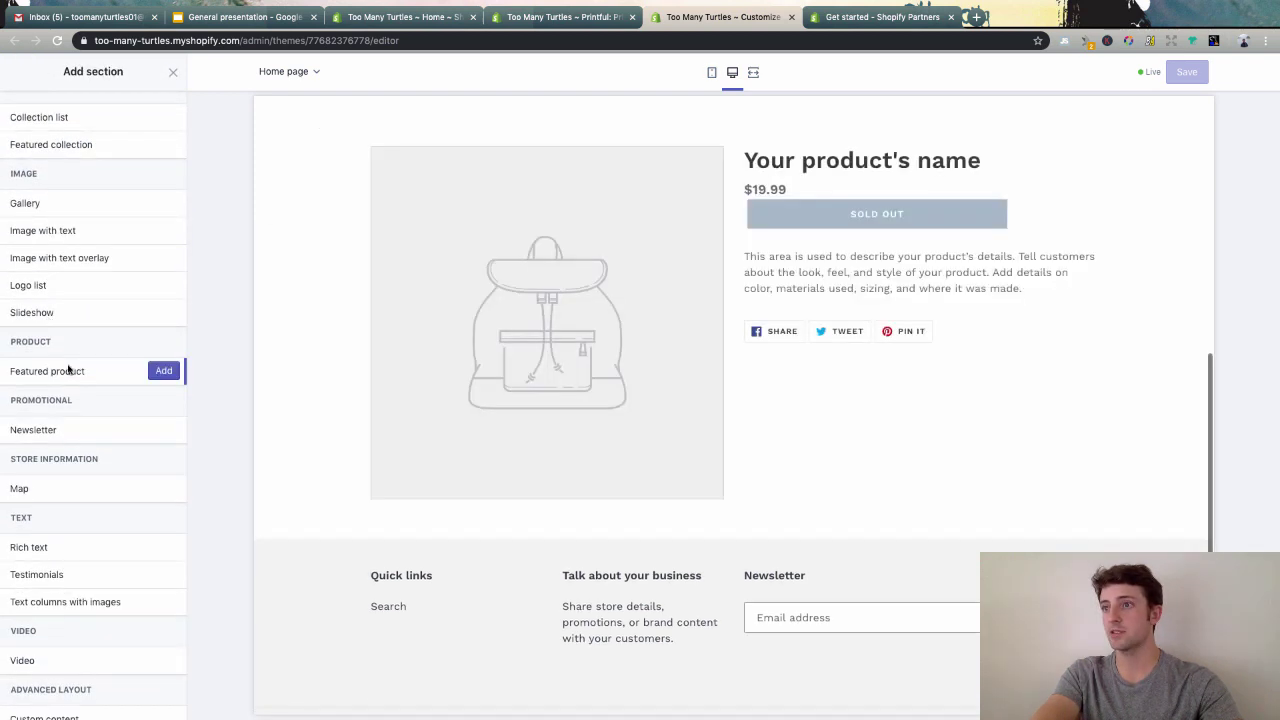
left_click(164, 371)
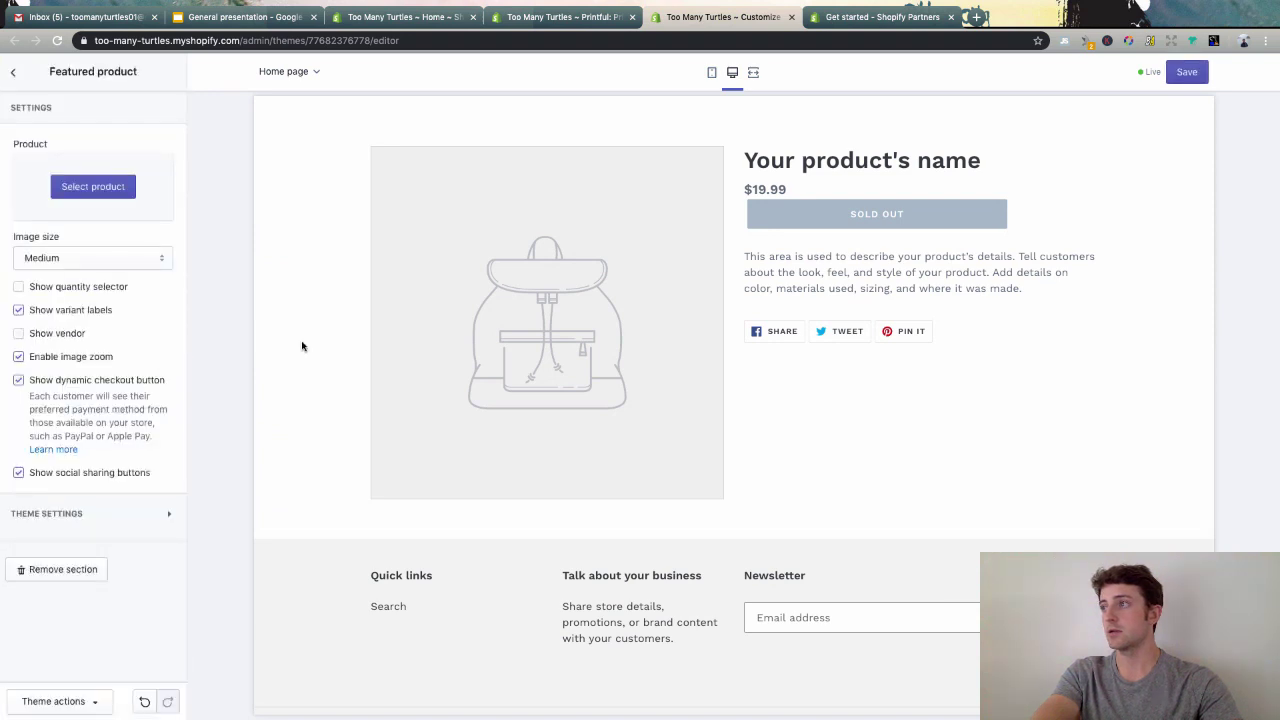
left_click(53, 189)
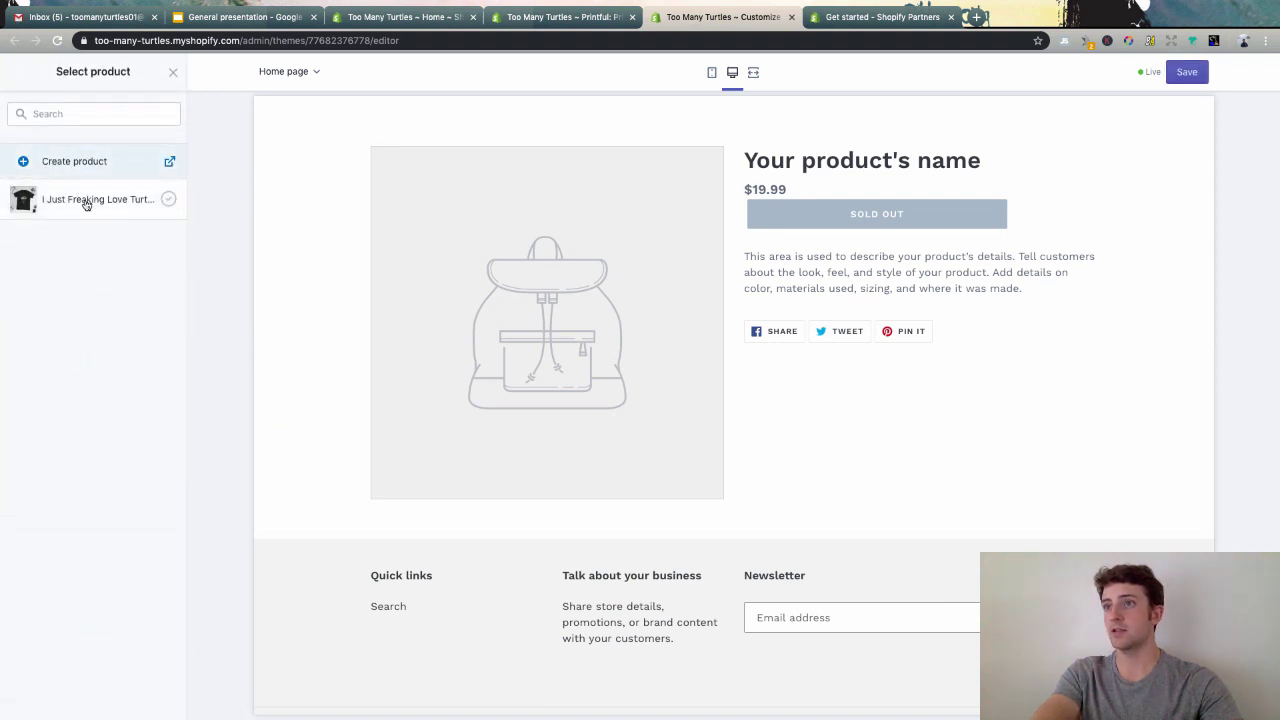
left_click(86, 203)
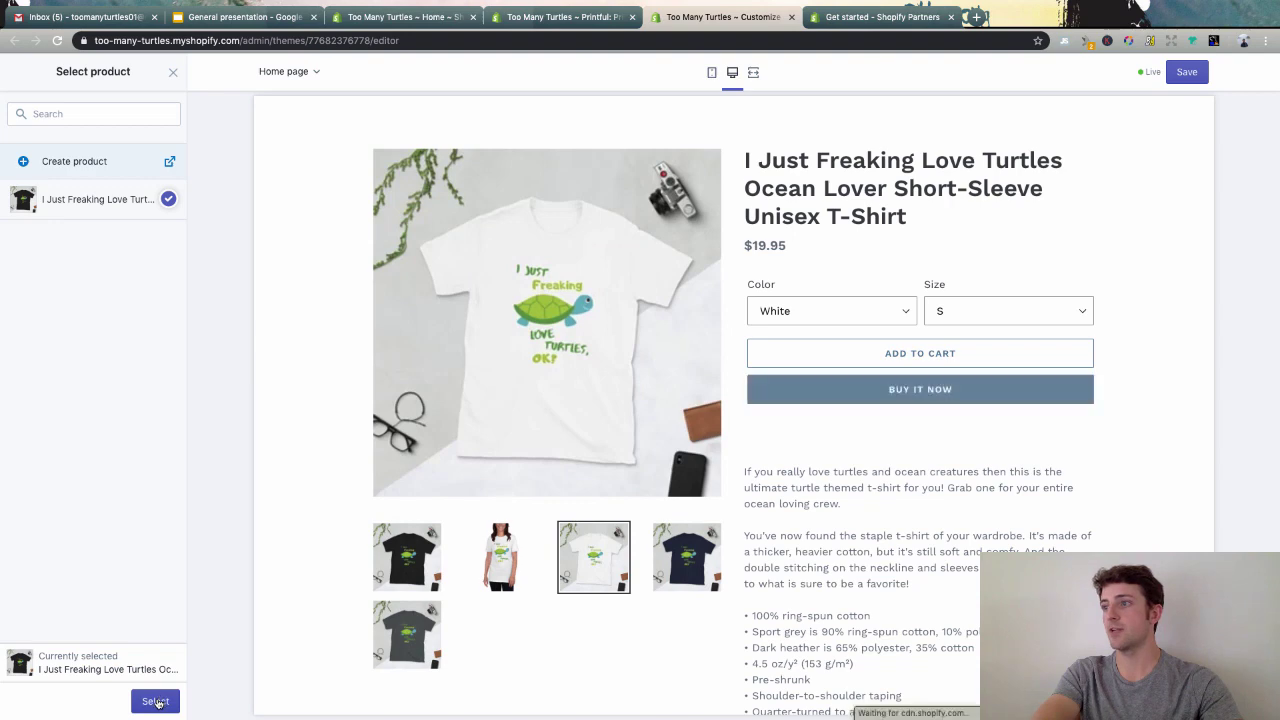
left_click(155, 701)
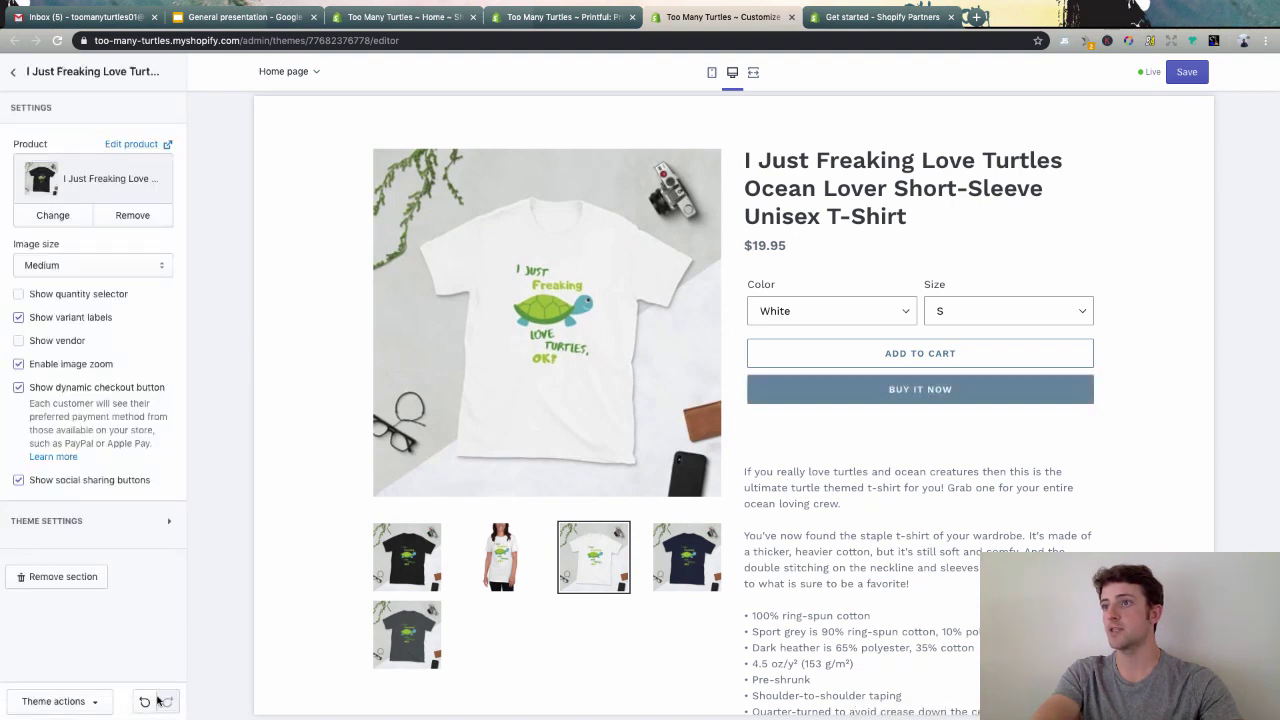
- Preview the featured shirt's colour swatches, worn photo and black mockup thumbnails
scroll(969, 255, "up", 3)
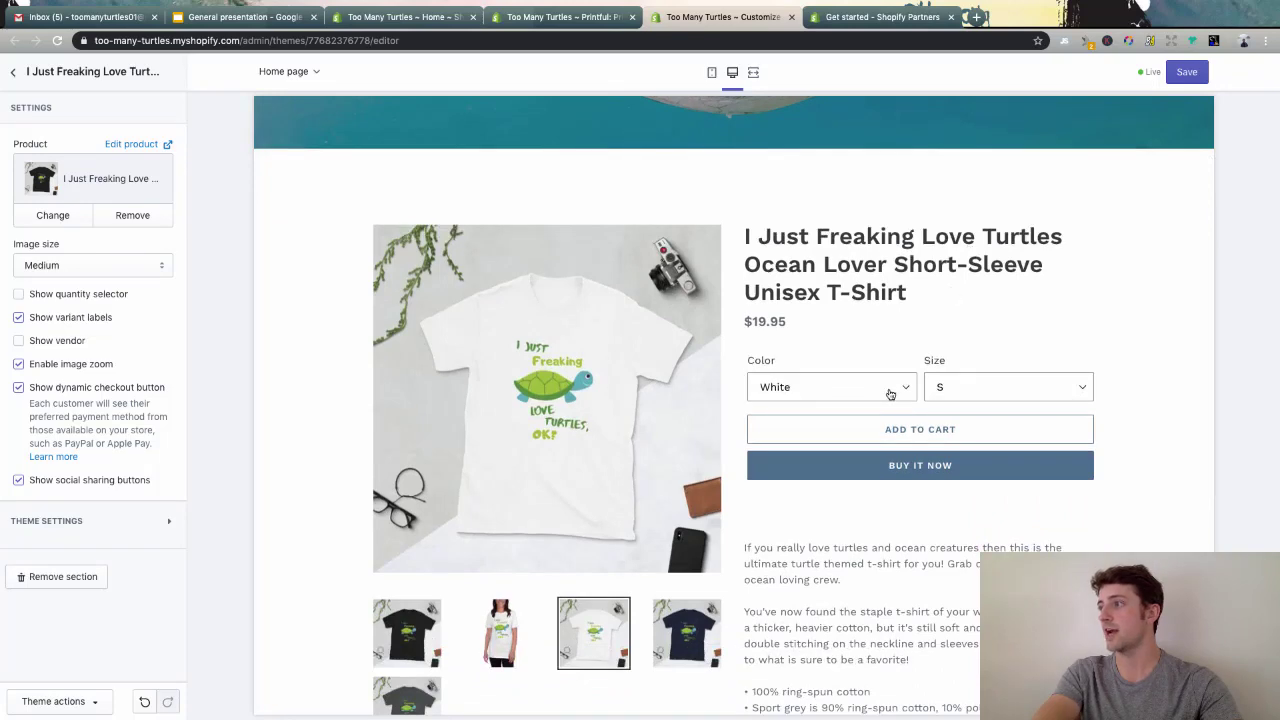
left_click(890, 394)
left_click(1028, 330)
scroll(1020, 448, "down", 3)
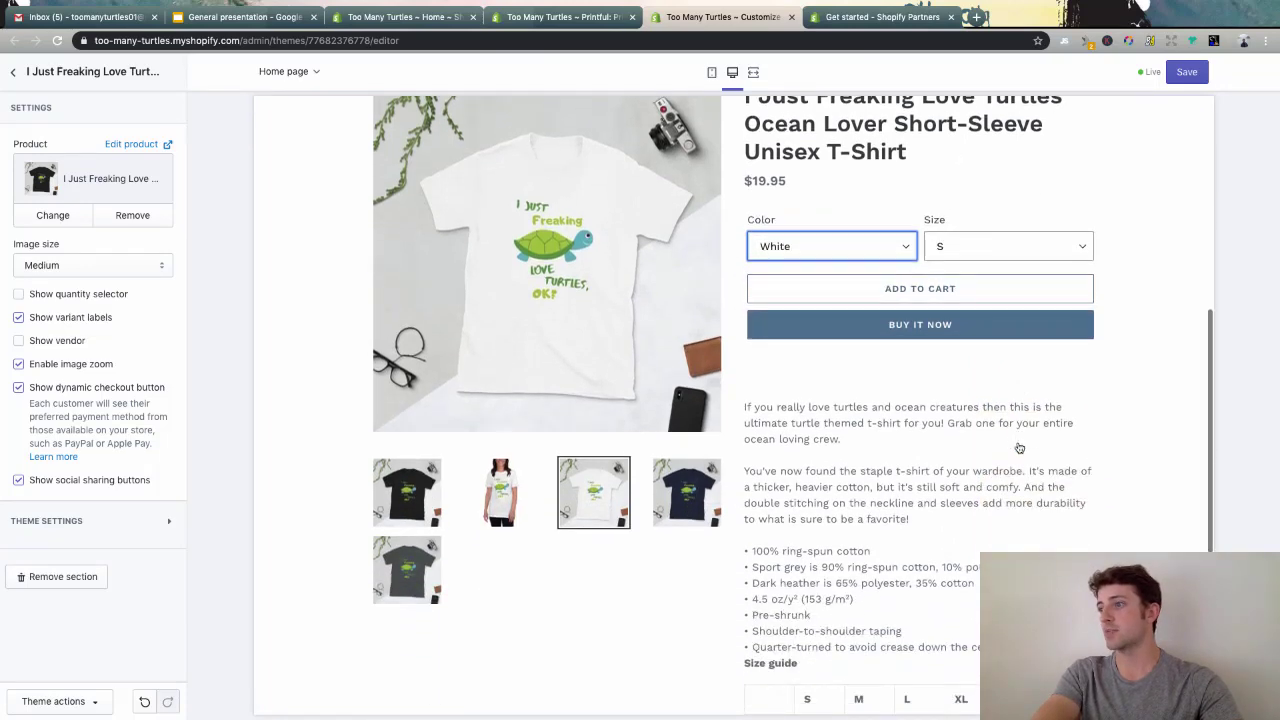
left_click(500, 492)
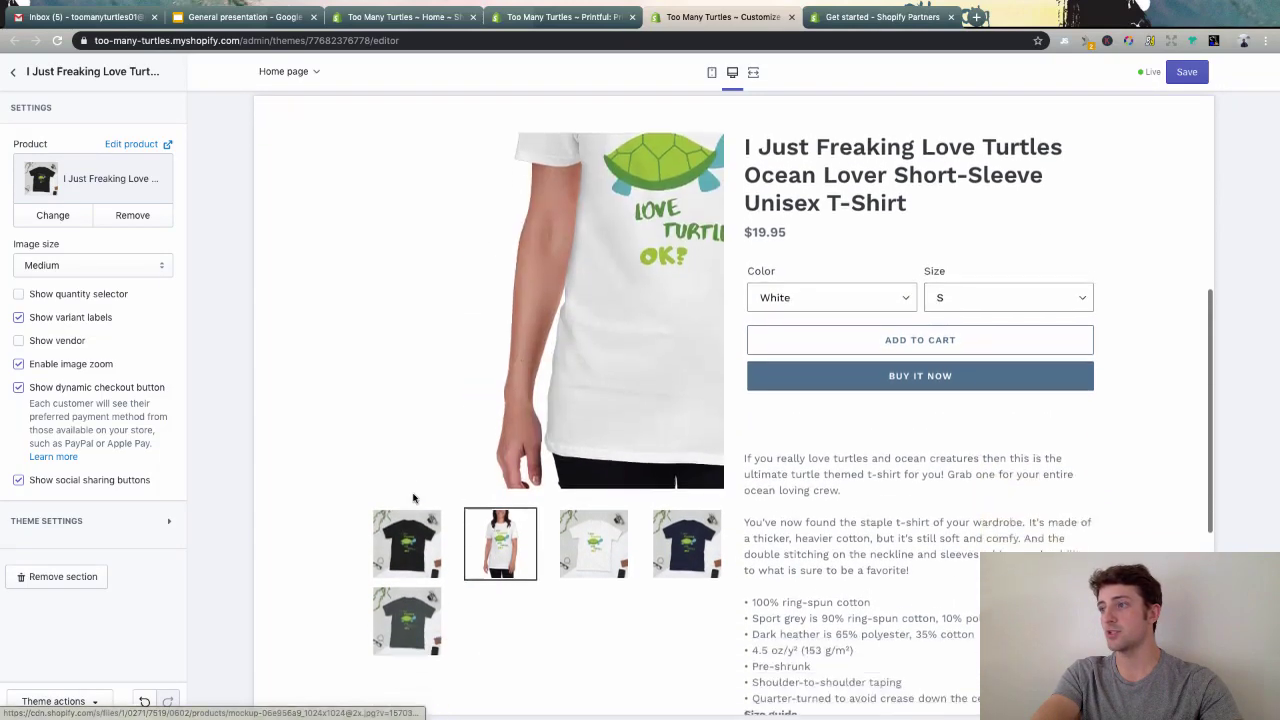
left_click(407, 515)
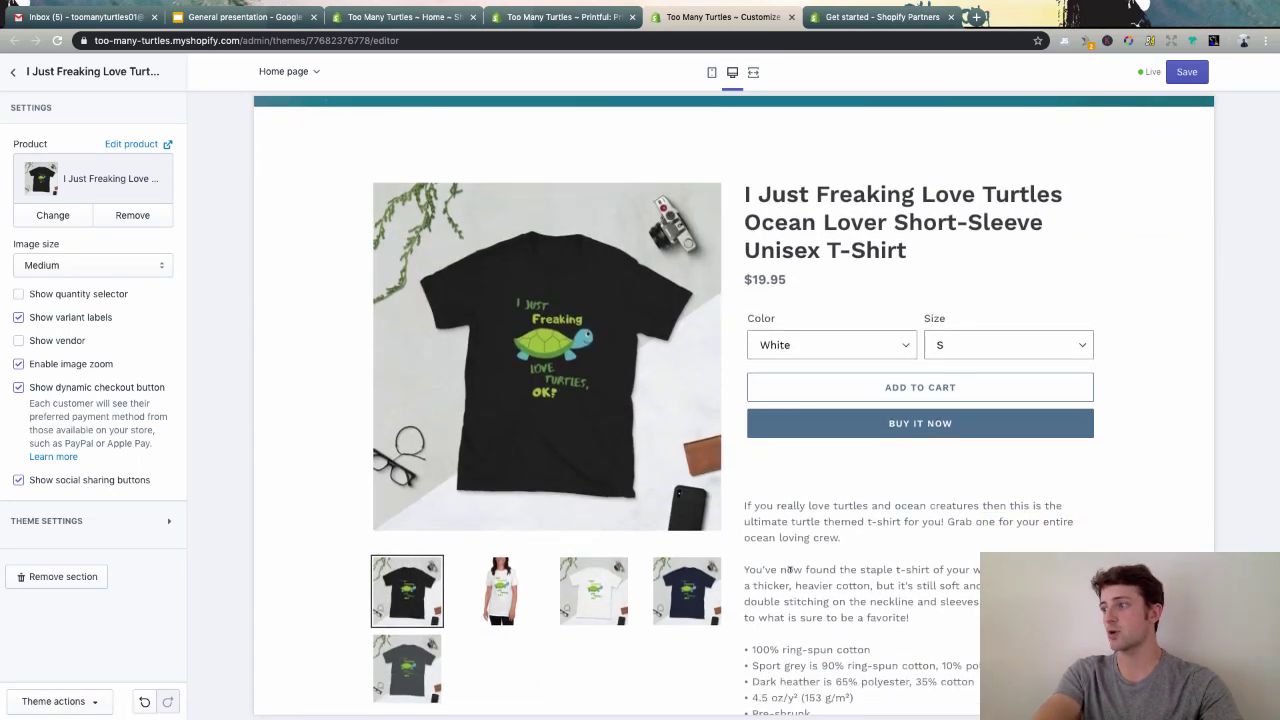
scroll(1040, 380, "up", 8)
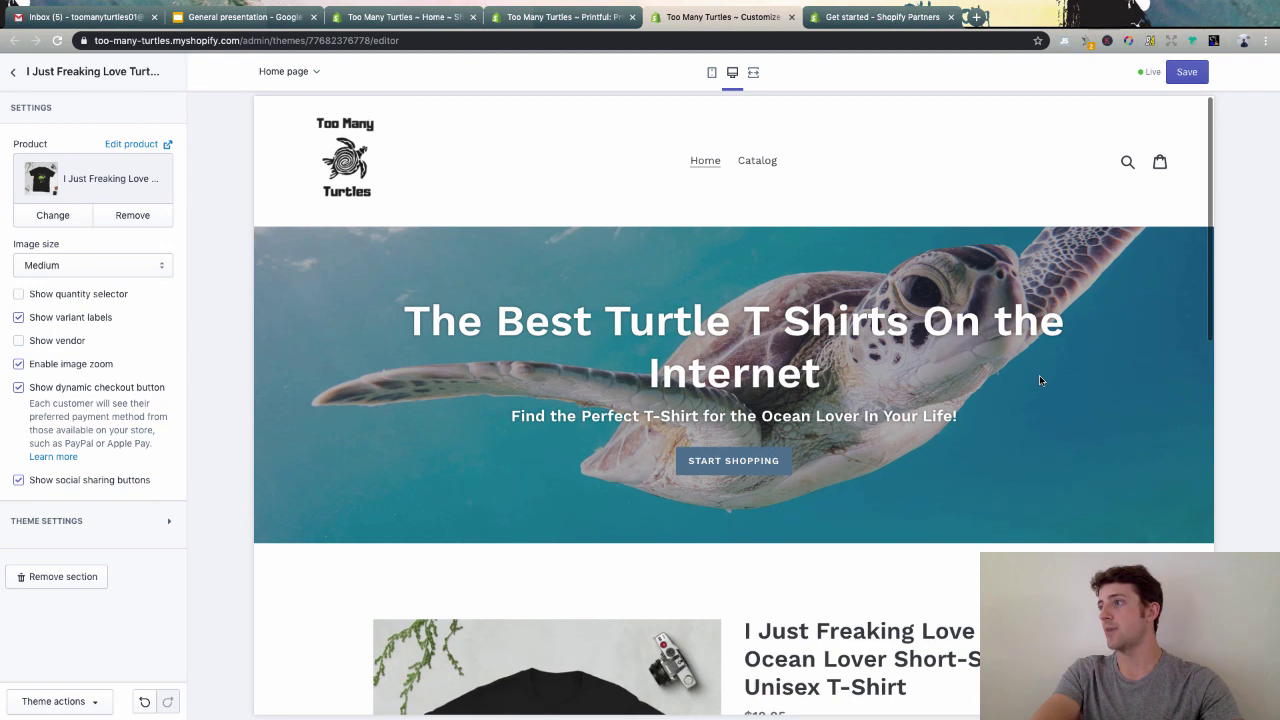
- Save the home page with its featured product section and switch to Theme settings
left_click(1187, 71)
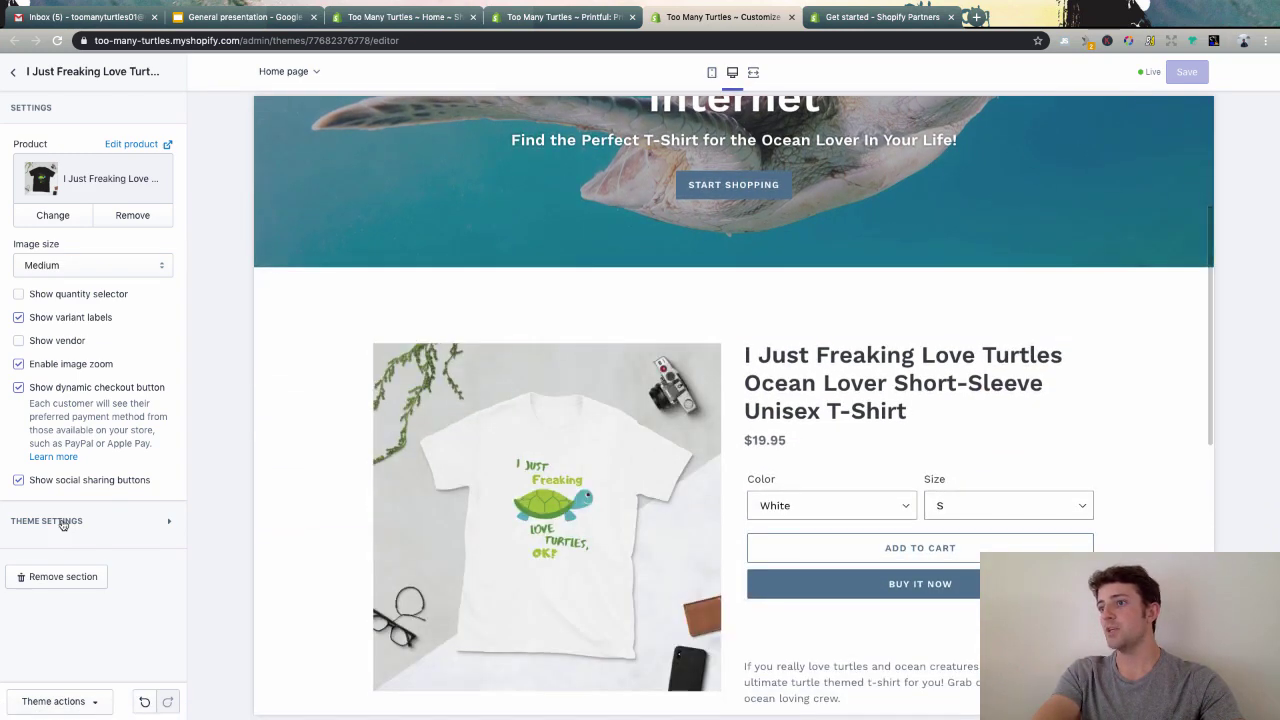
left_click(62, 524)
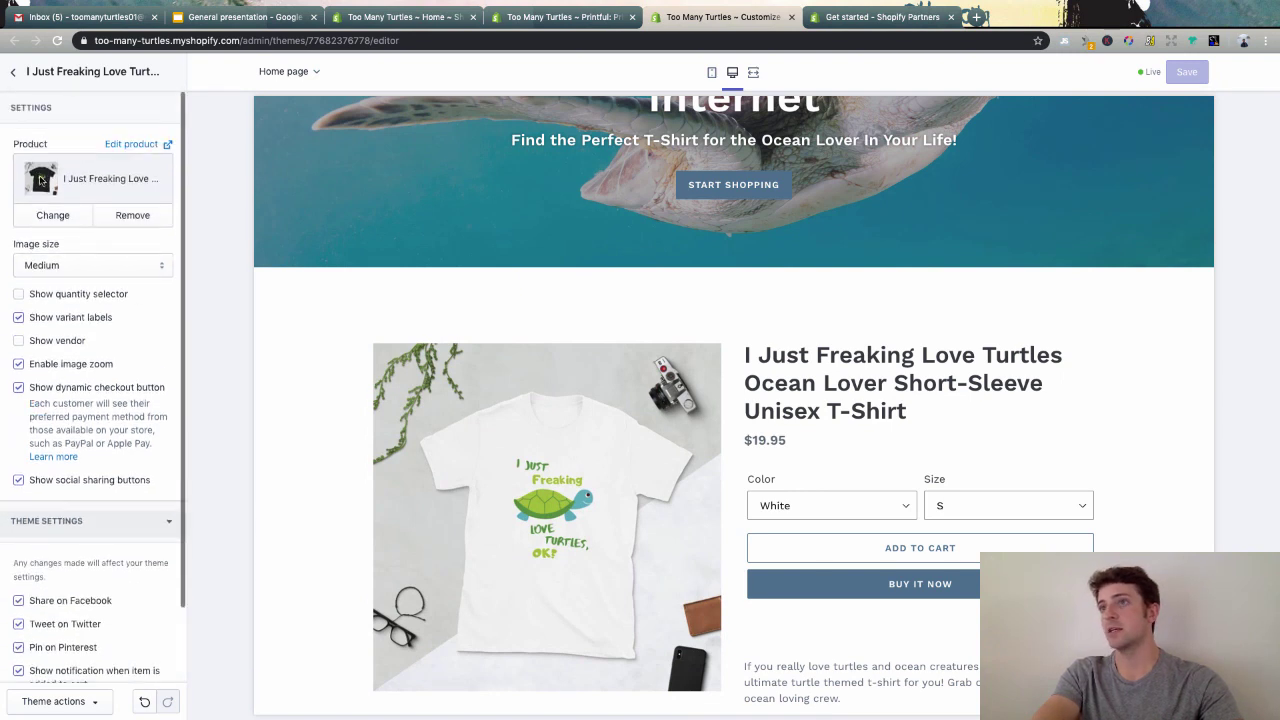
left_click(15, 75)
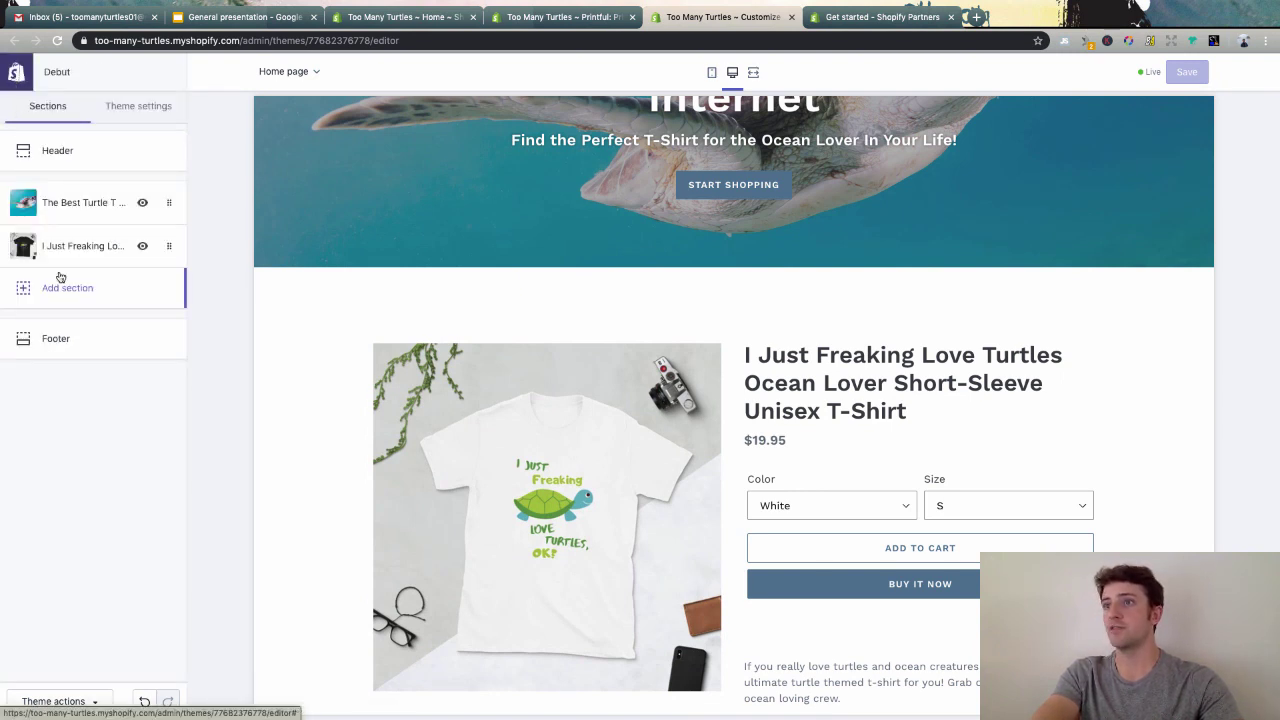
left_click(141, 108)
- Make the sale price colour light blue #55A8E6
left_click(56, 152)
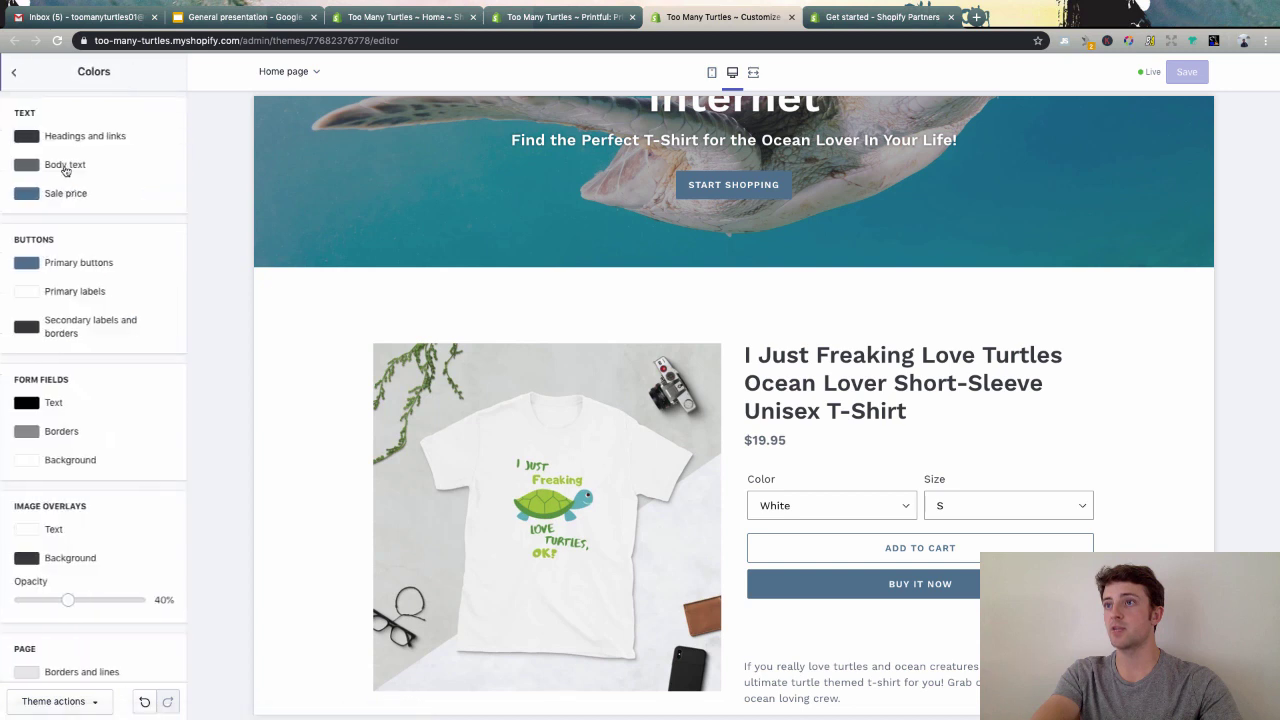
scroll(324, 451, "up", 3)
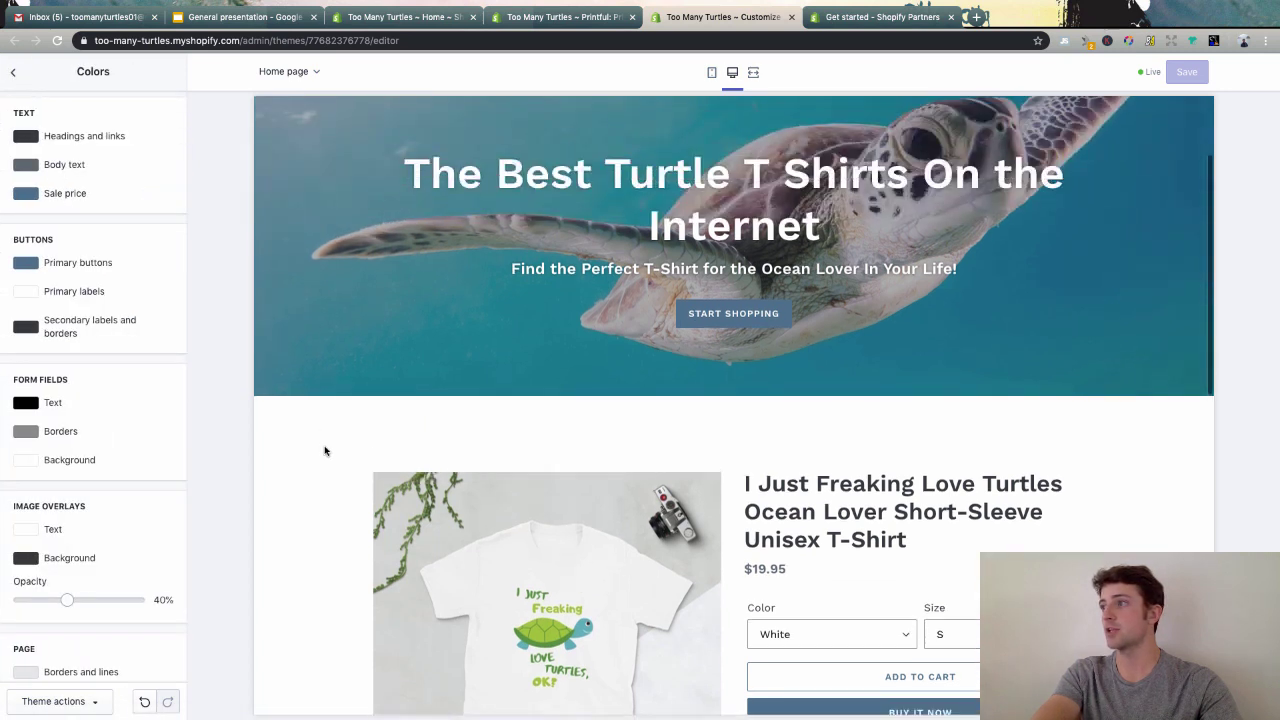
left_click(55, 195)
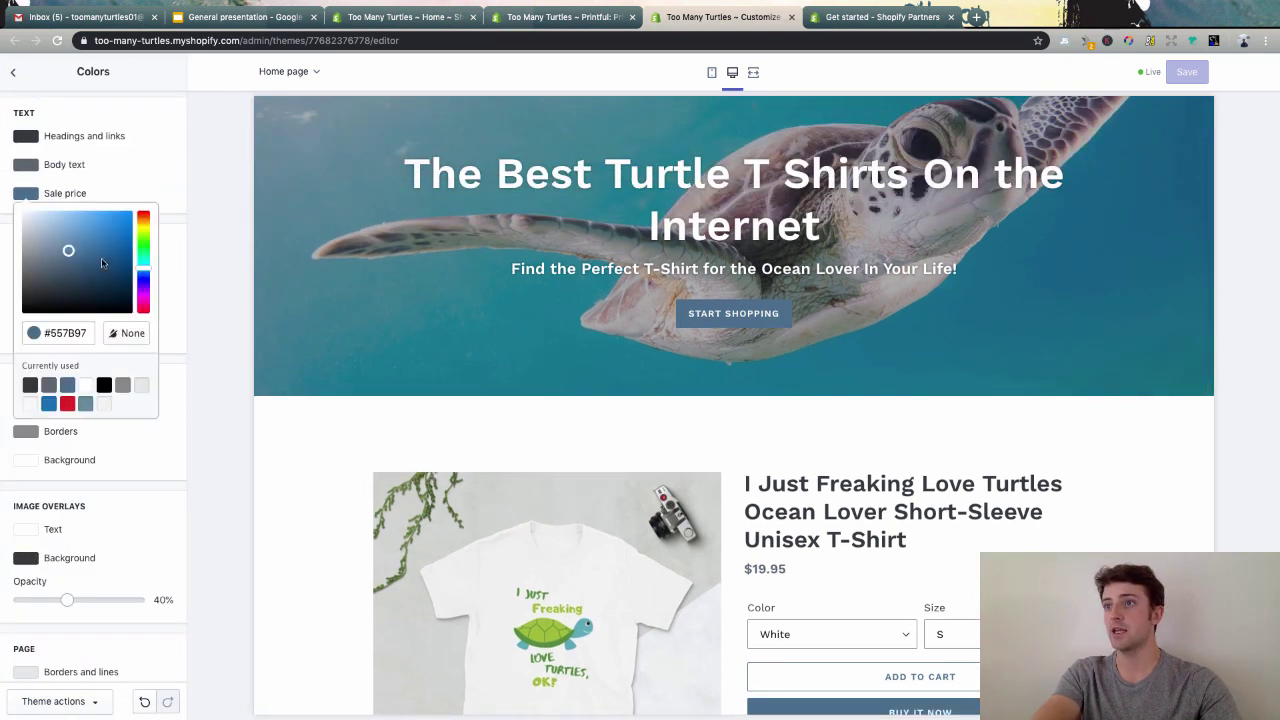
left_click(90, 220)
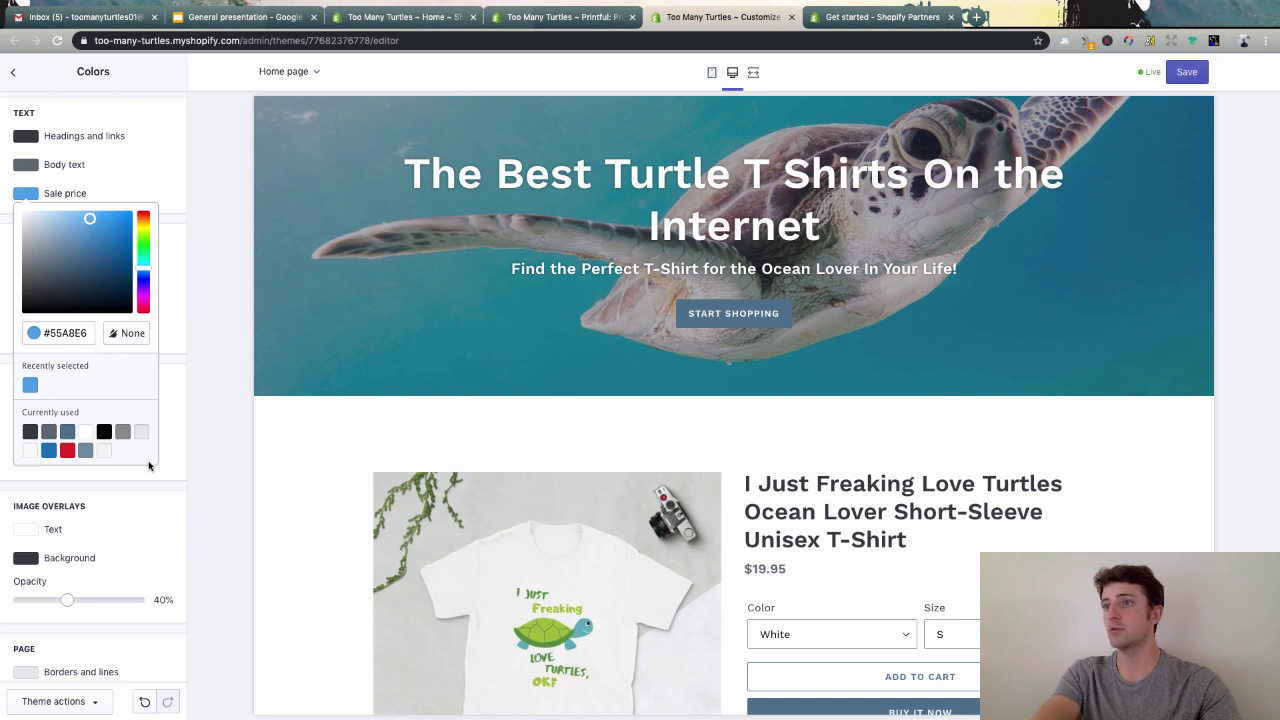
left_click(177, 448)
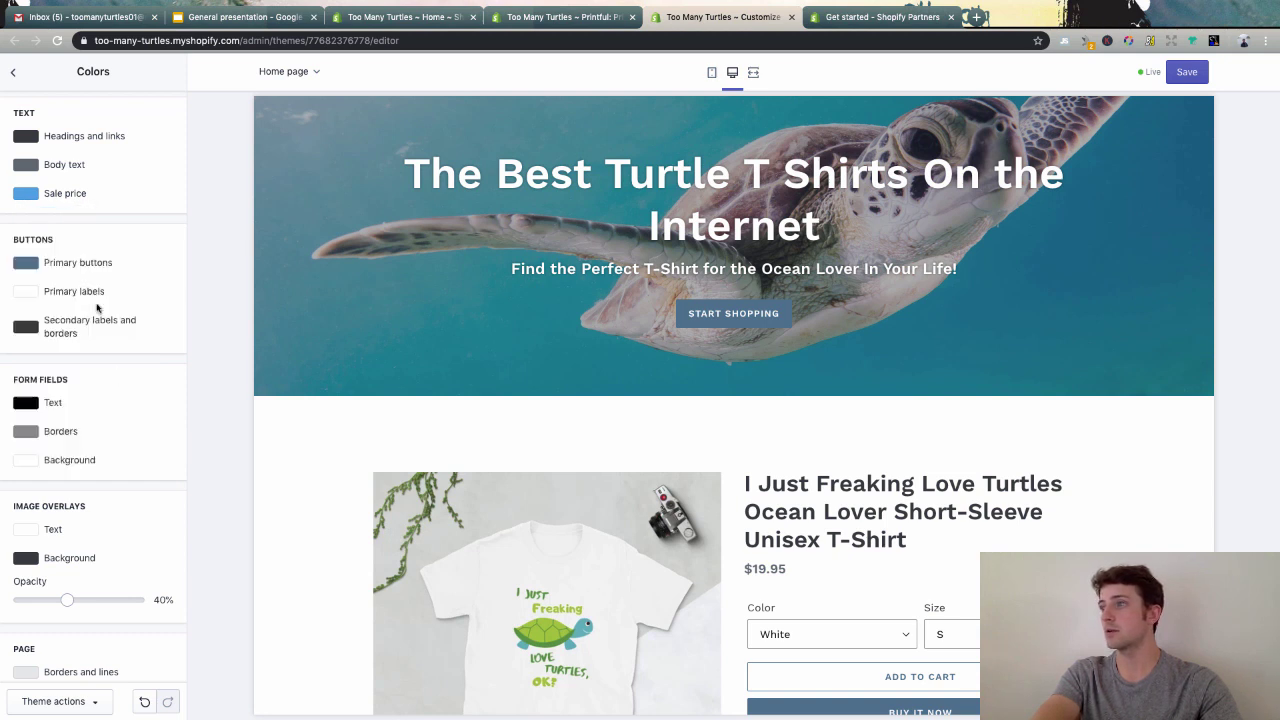
- Set primary buttons to a lighter blue, trying black before settling on fine-tuned blue #53A7E6
left_click(62, 264)
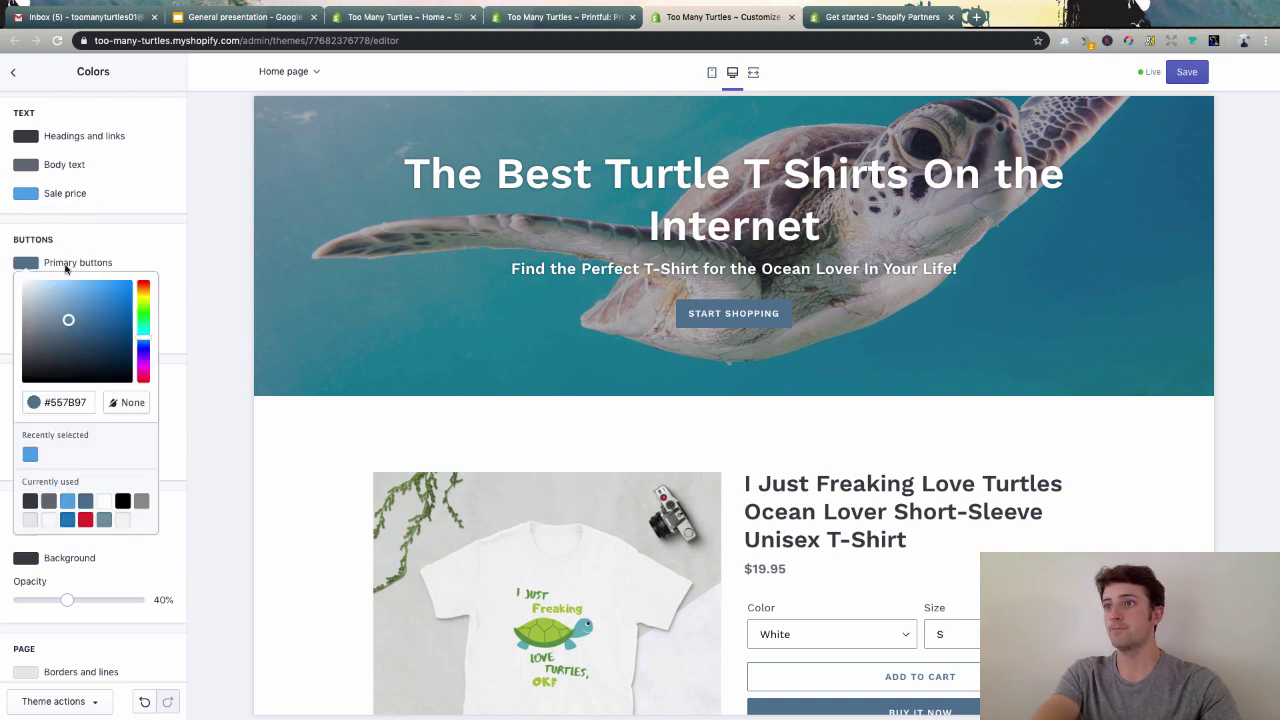
left_click(31, 456)
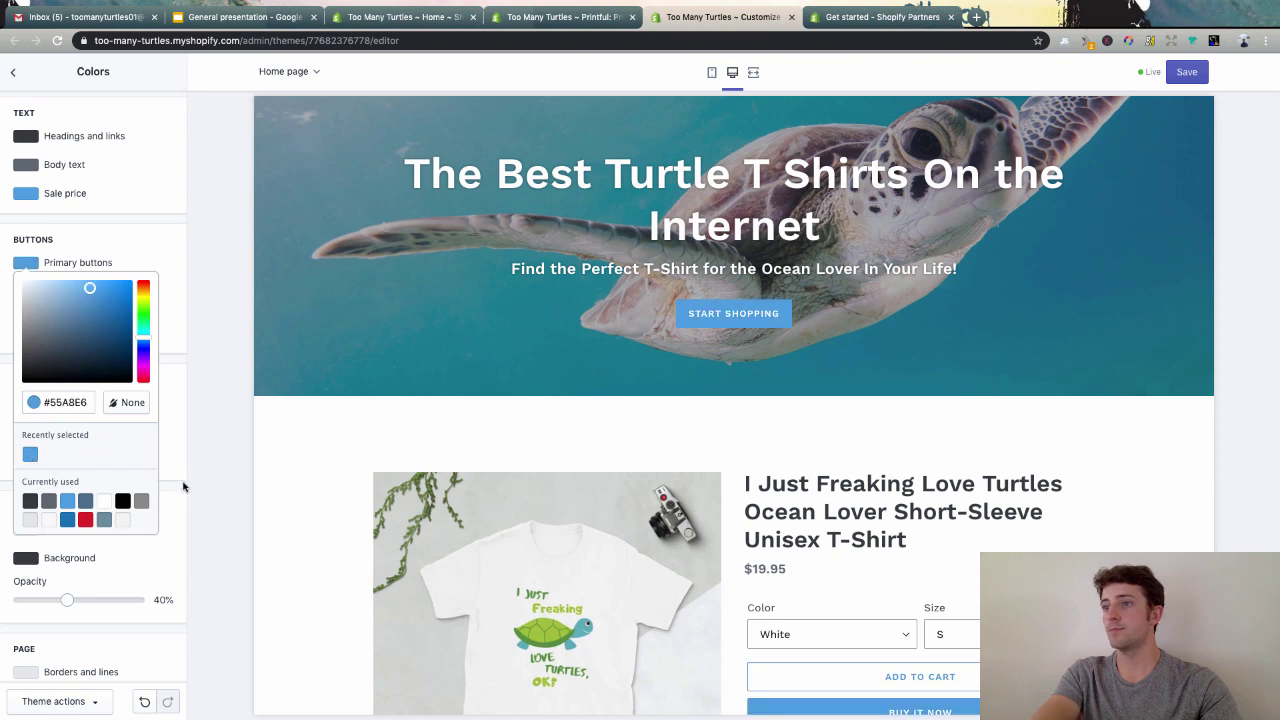
left_click(166, 458)
scroll(860, 424, "down", 3)
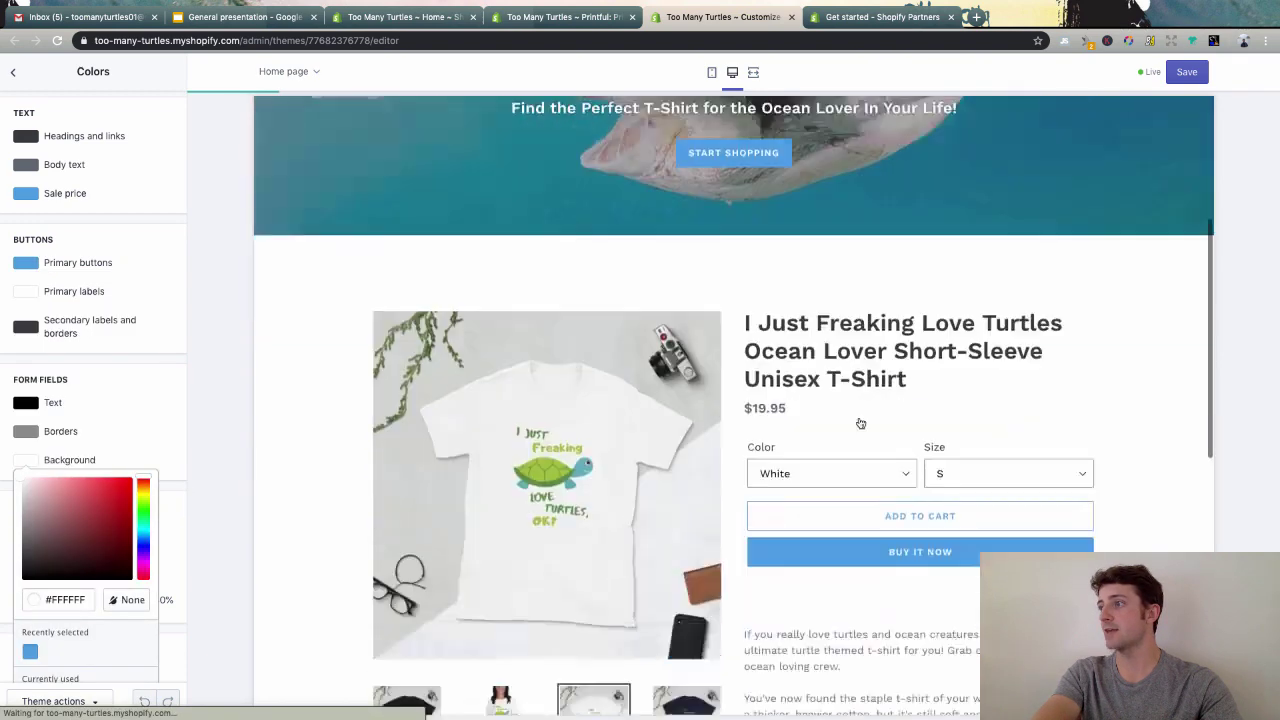
scroll(861, 424, "down", 1)
scroll(861, 424, "up", 3)
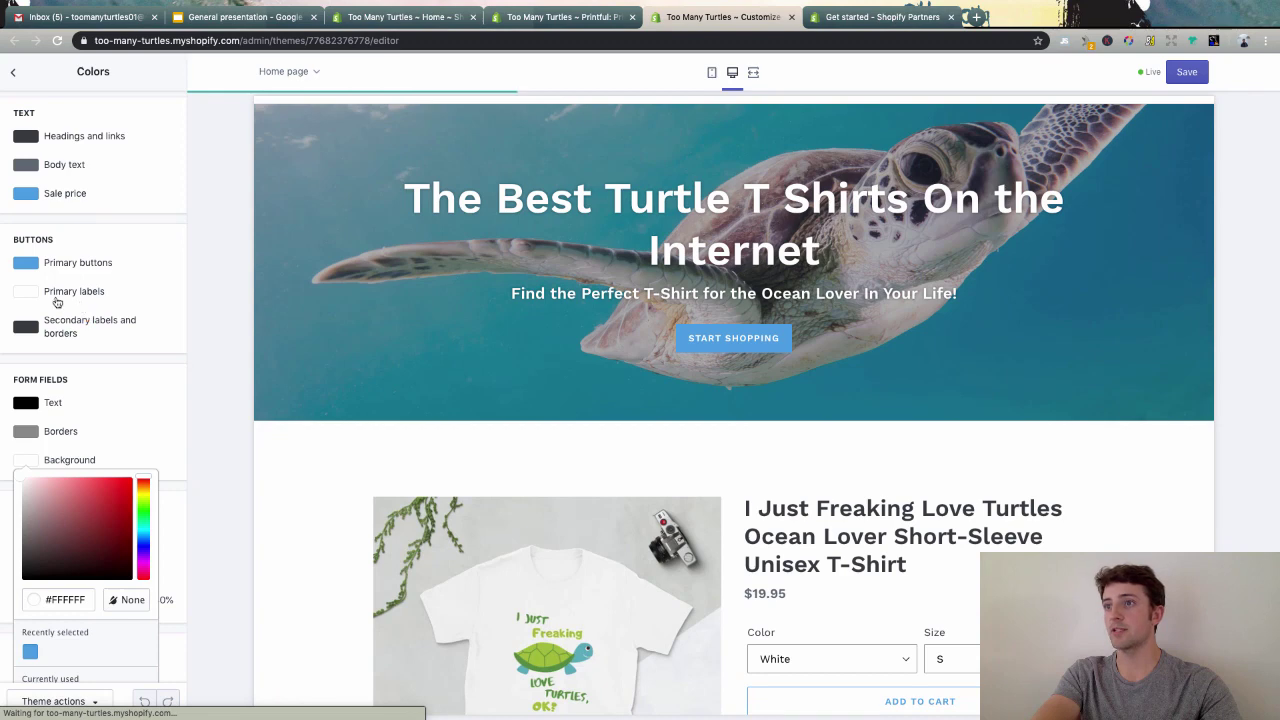
left_click(26, 262)
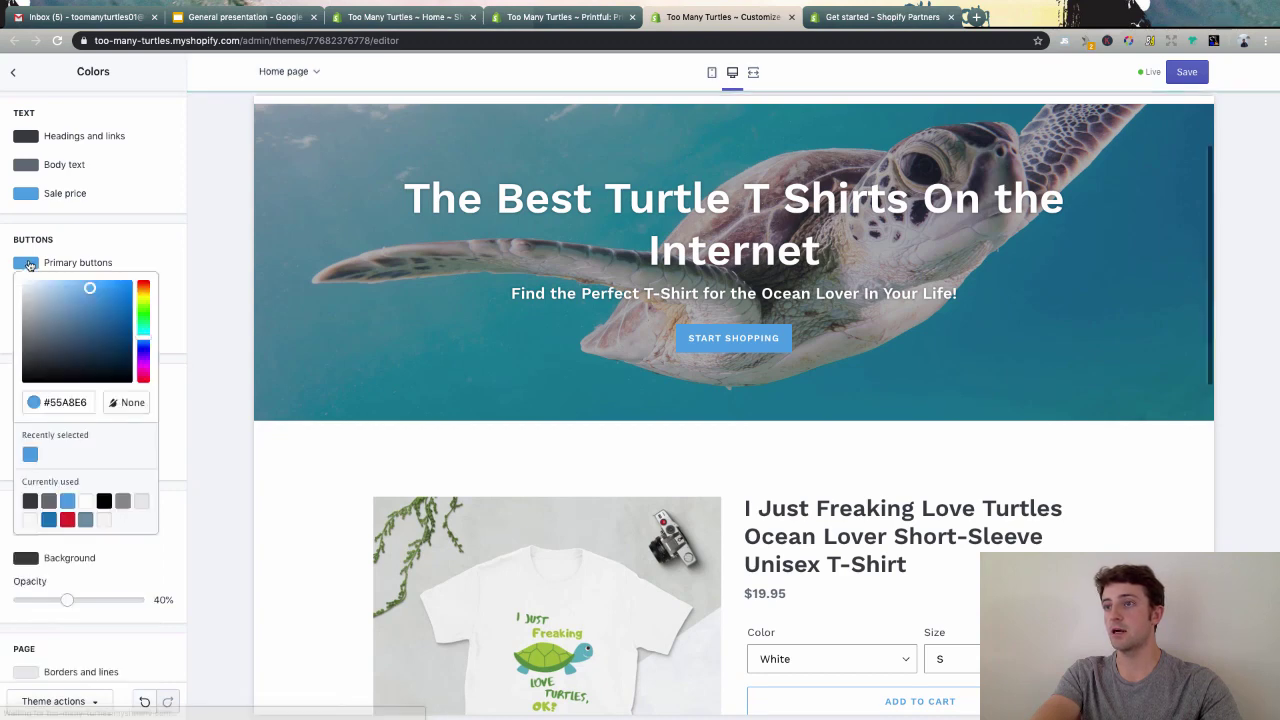
left_click(23, 380)
left_click(262, 405)
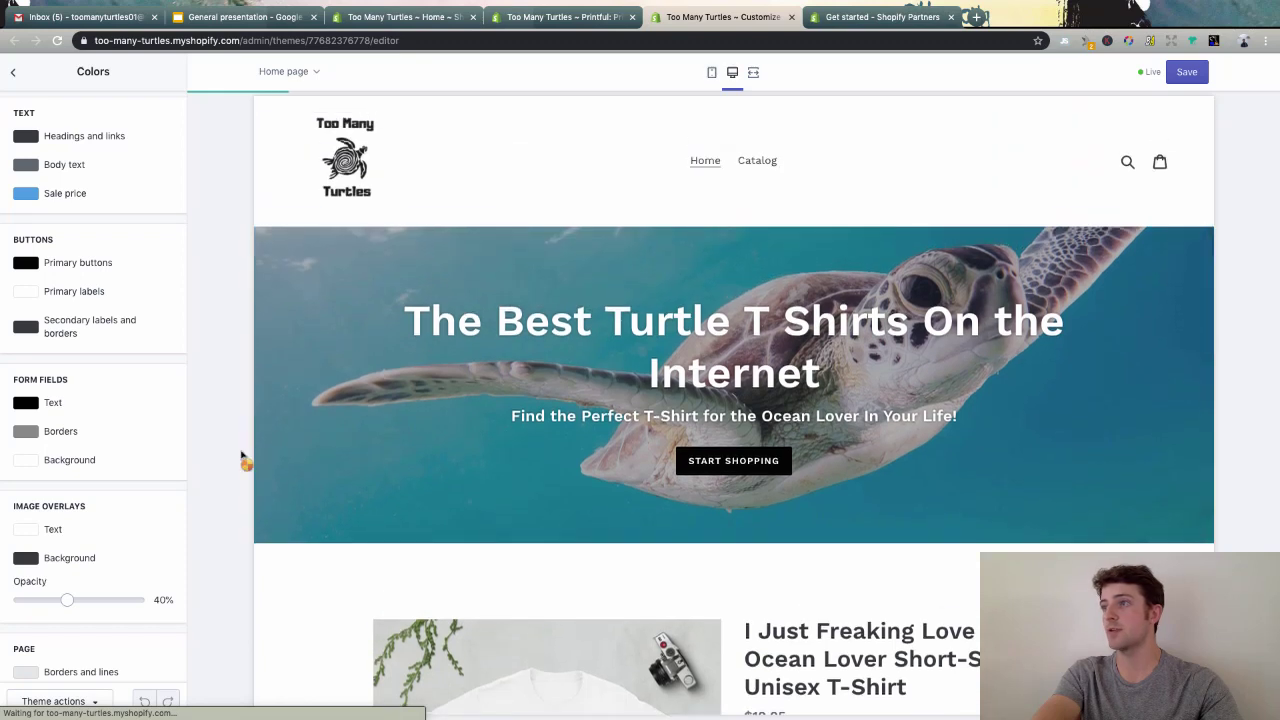
left_click(48, 263)
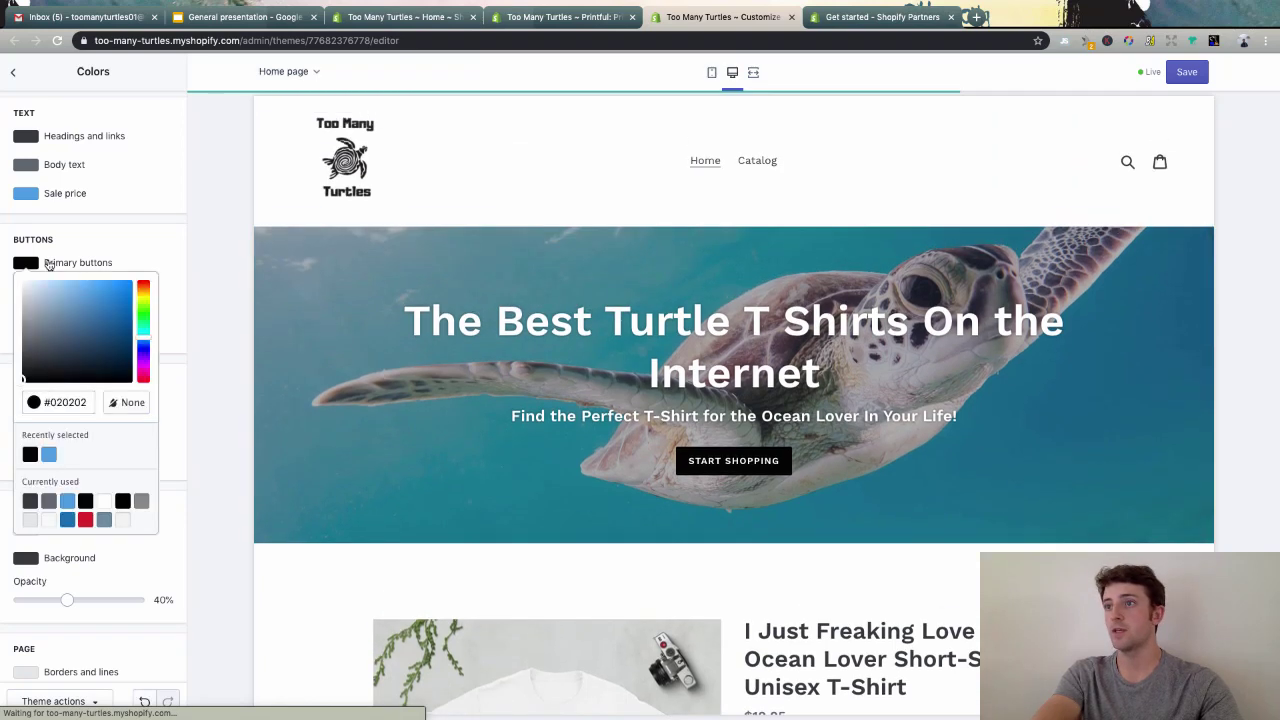
left_click(50, 455)
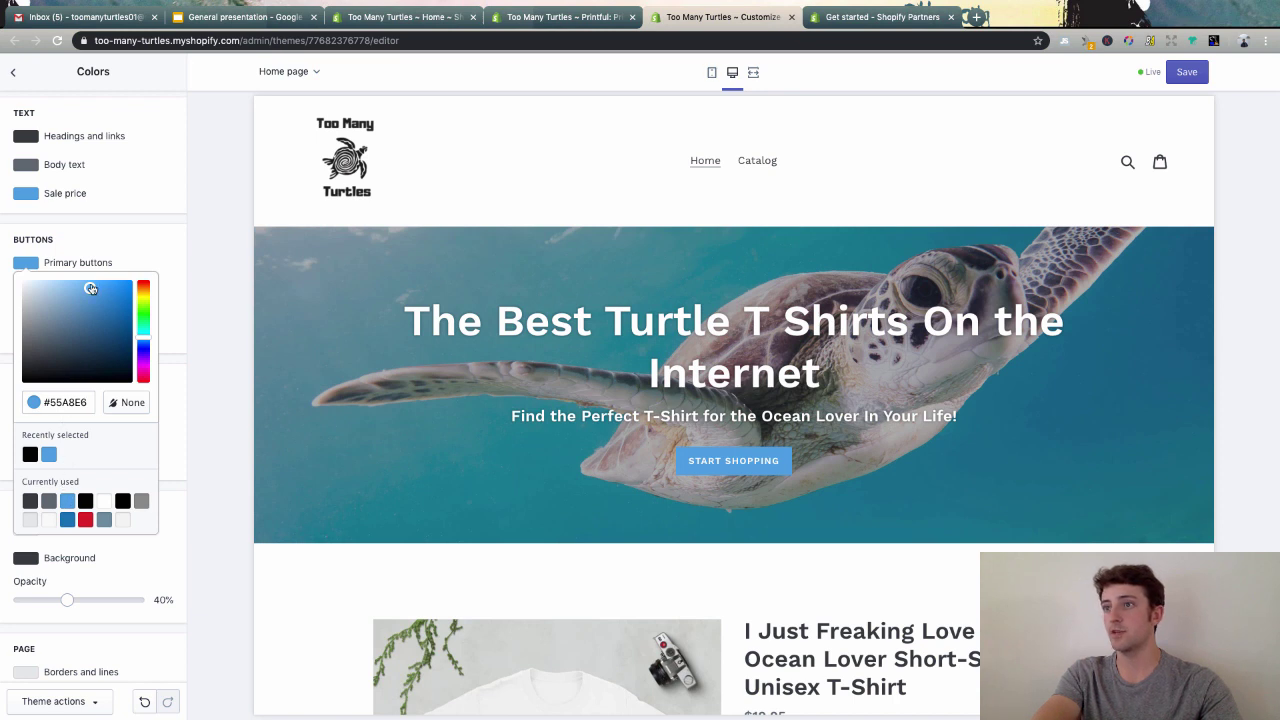
mouse_move(91, 289)
left_mouse_down()
mouse_move(91, 317)
mouse_move(84, 296)
mouse_move(126, 309)
mouse_move(98, 311)
mouse_move(90, 330)
mouse_move(93, 293)
mouse_move(82, 294)
left_mouse_up()
left_click(209, 403)
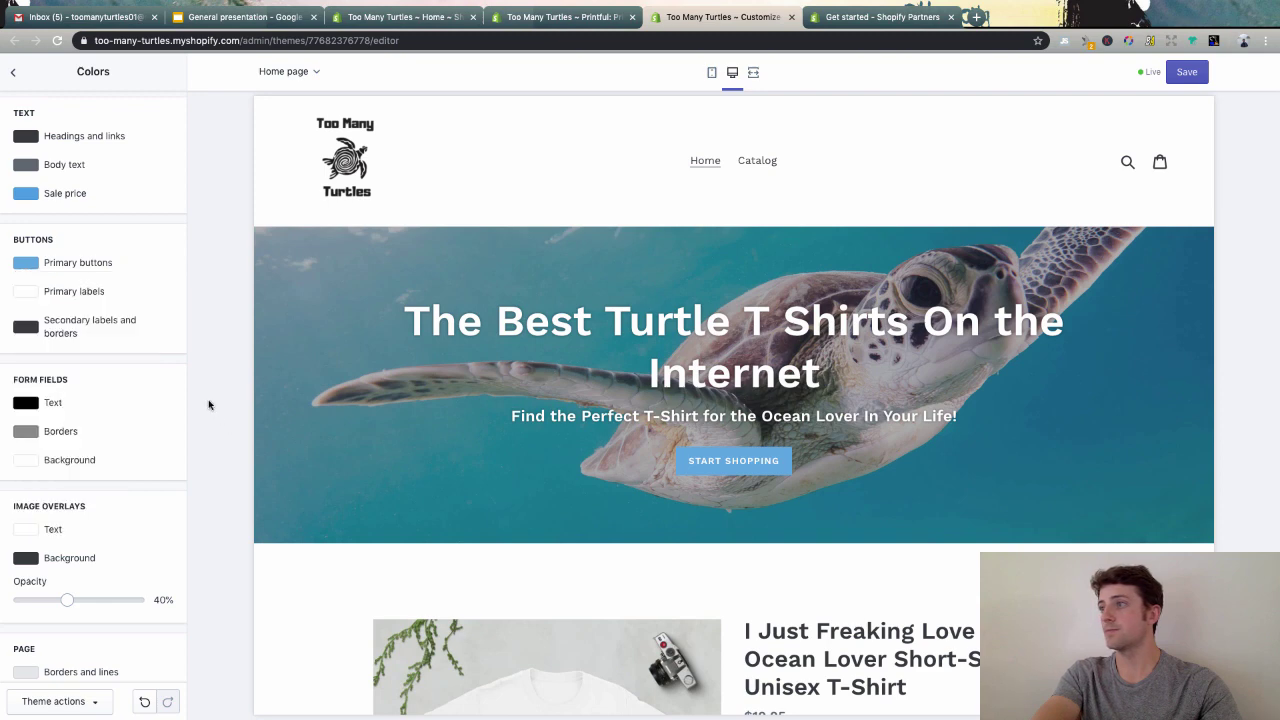
- Review the colour changes in the preview and return to the Theme settings list
scroll(441, 485, "down", 5)
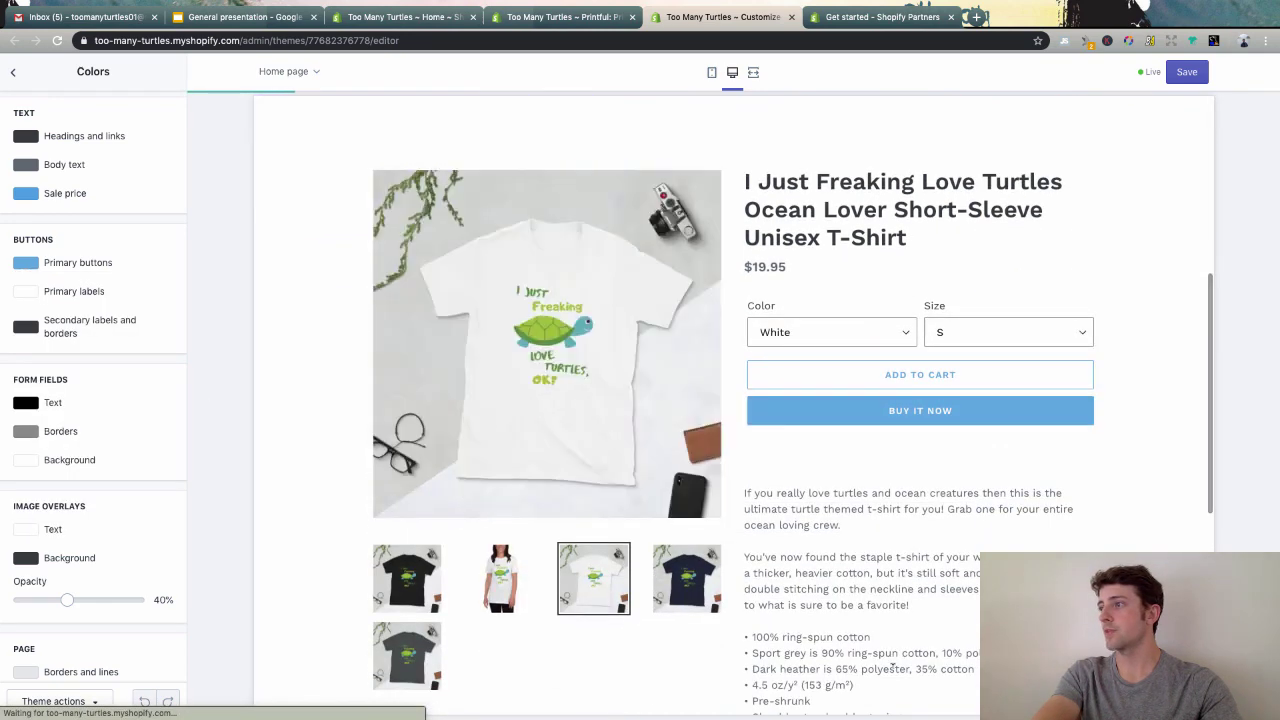
scroll(441, 485, "down", 3)
scroll(820, 556, "down", 2)
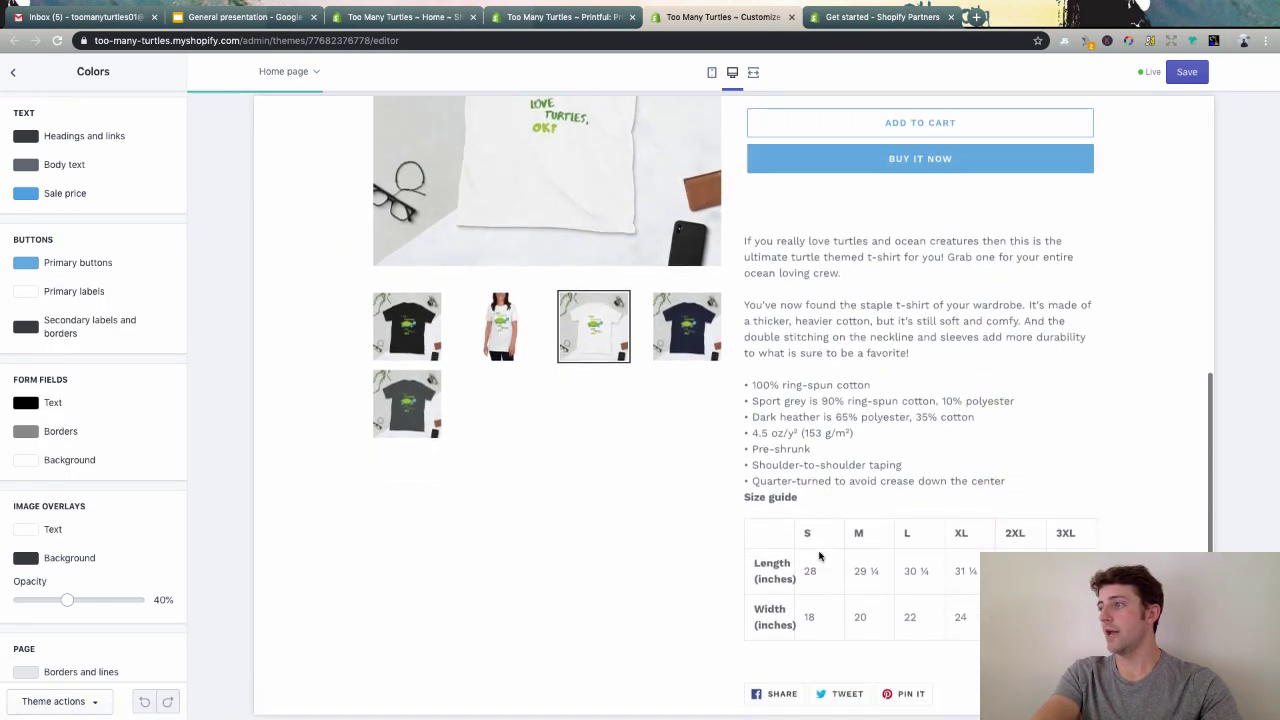
scroll(820, 556, "up", 4)
scroll(820, 556, "down", 1)
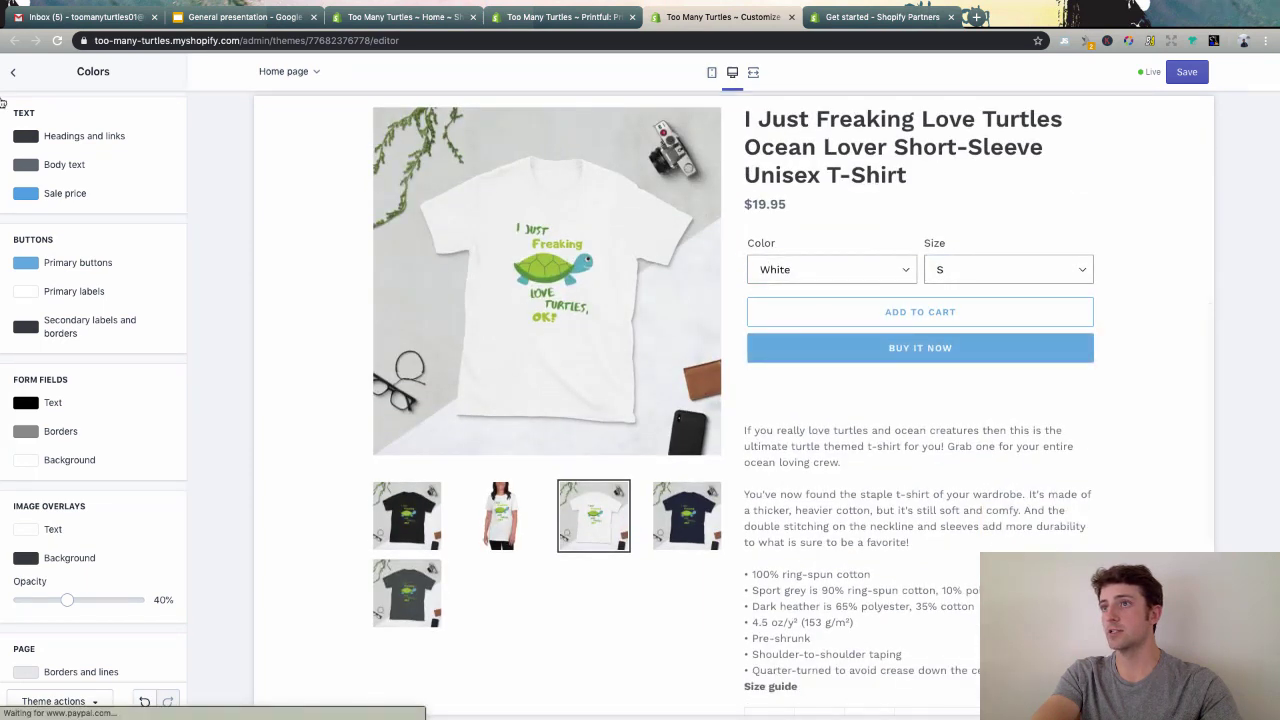
left_click(13, 72)
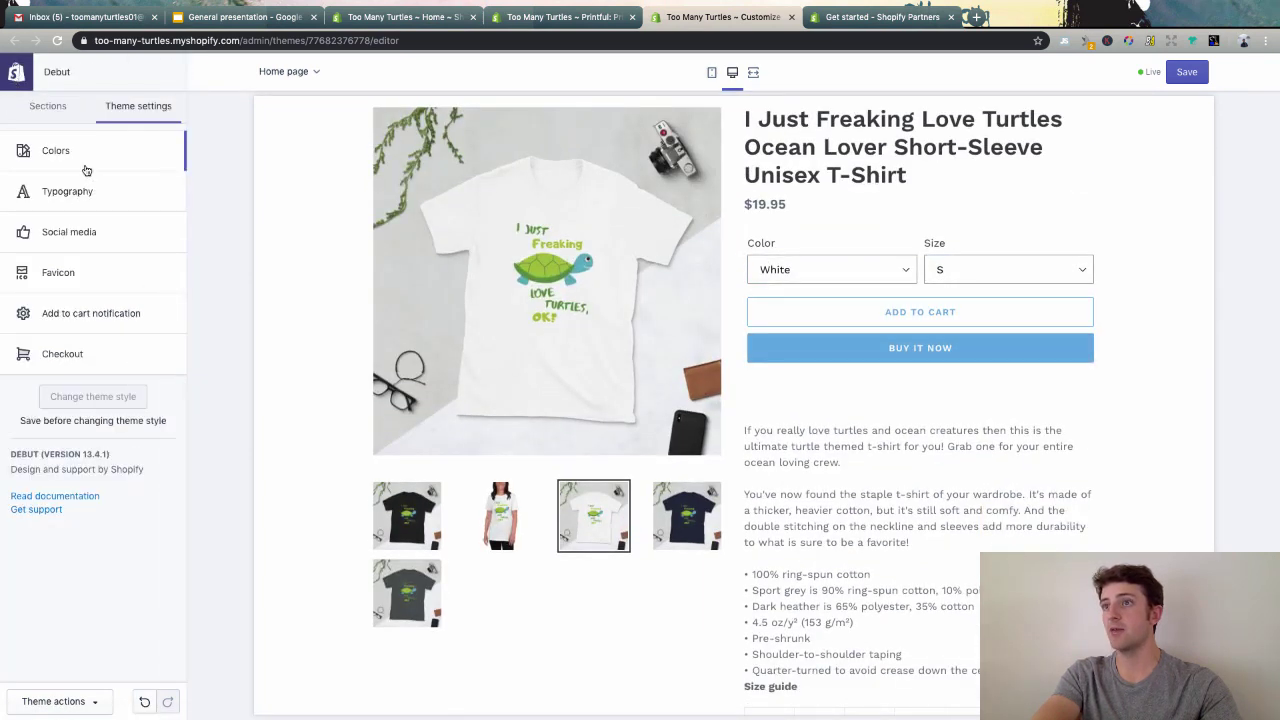
- In Typography, set the heading base size to 24px and the body base size to 19px
left_click(76, 194)
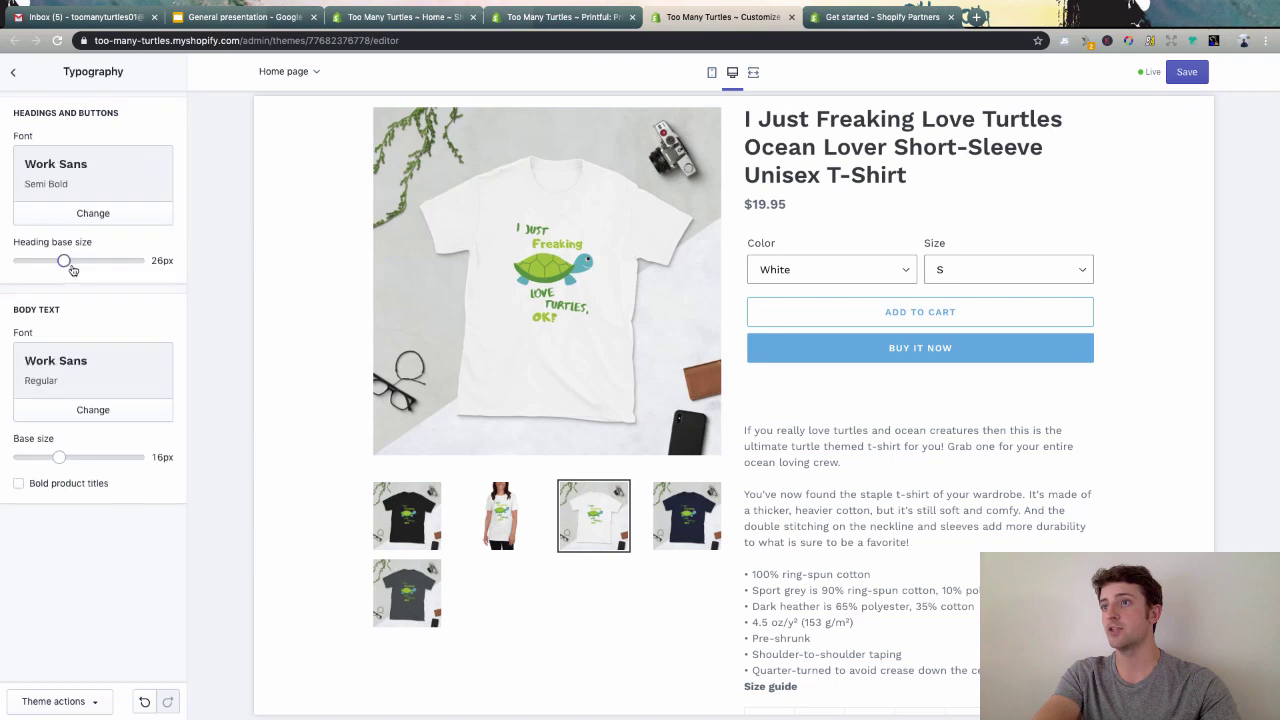
left_click_drag(62, 259, 99, 260)
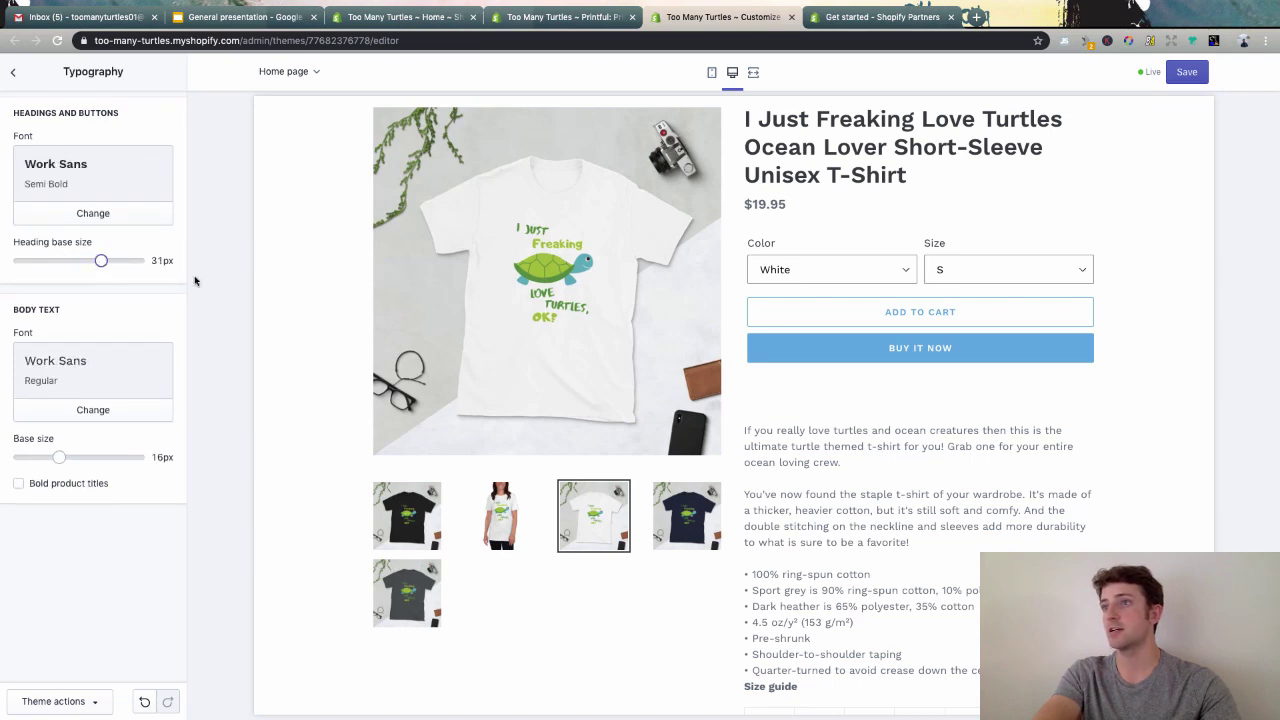
scroll(444, 369, "up", 4)
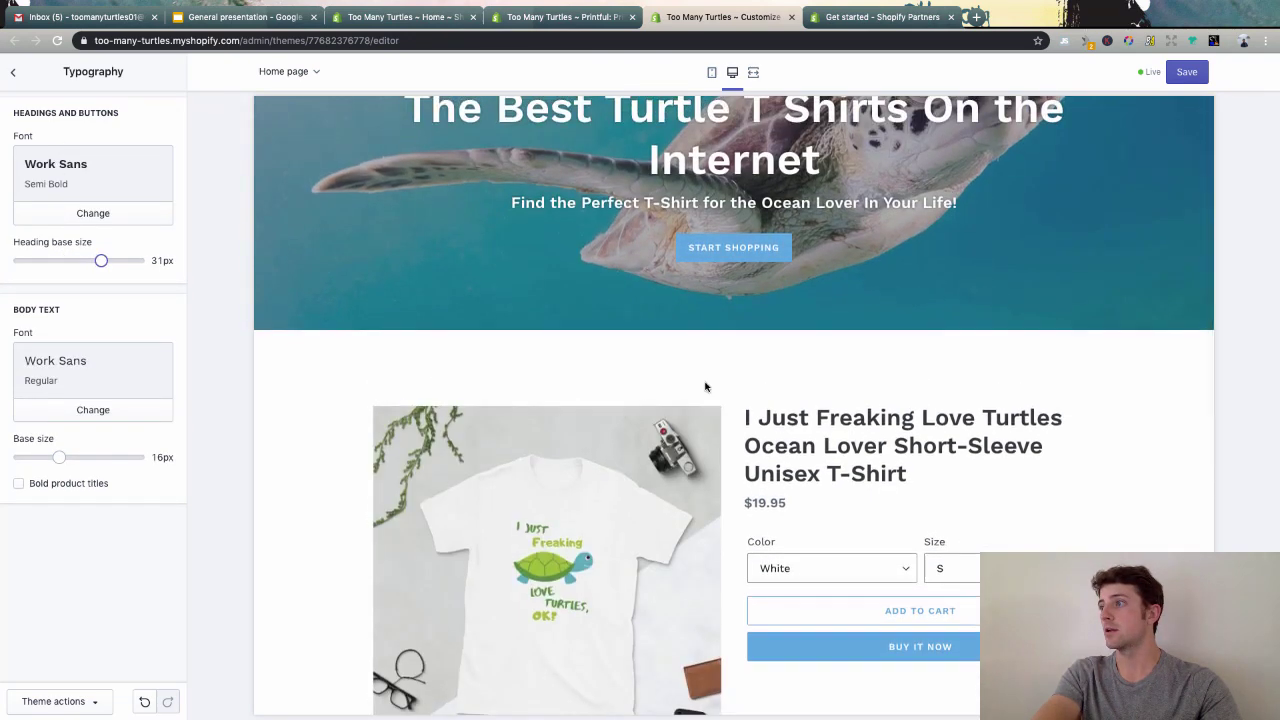
scroll(443, 423, "up", 3)
scroll(595, 425, "down", 1)
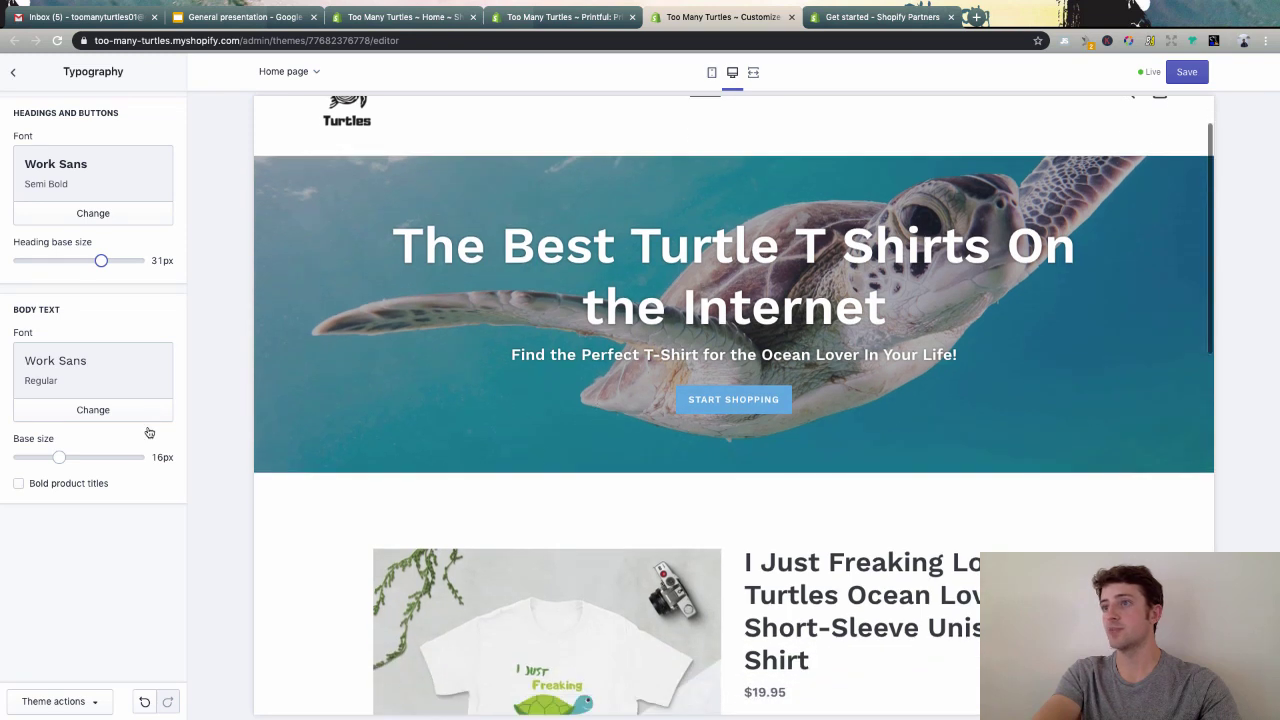
left_click_drag(100, 260, 66, 260)
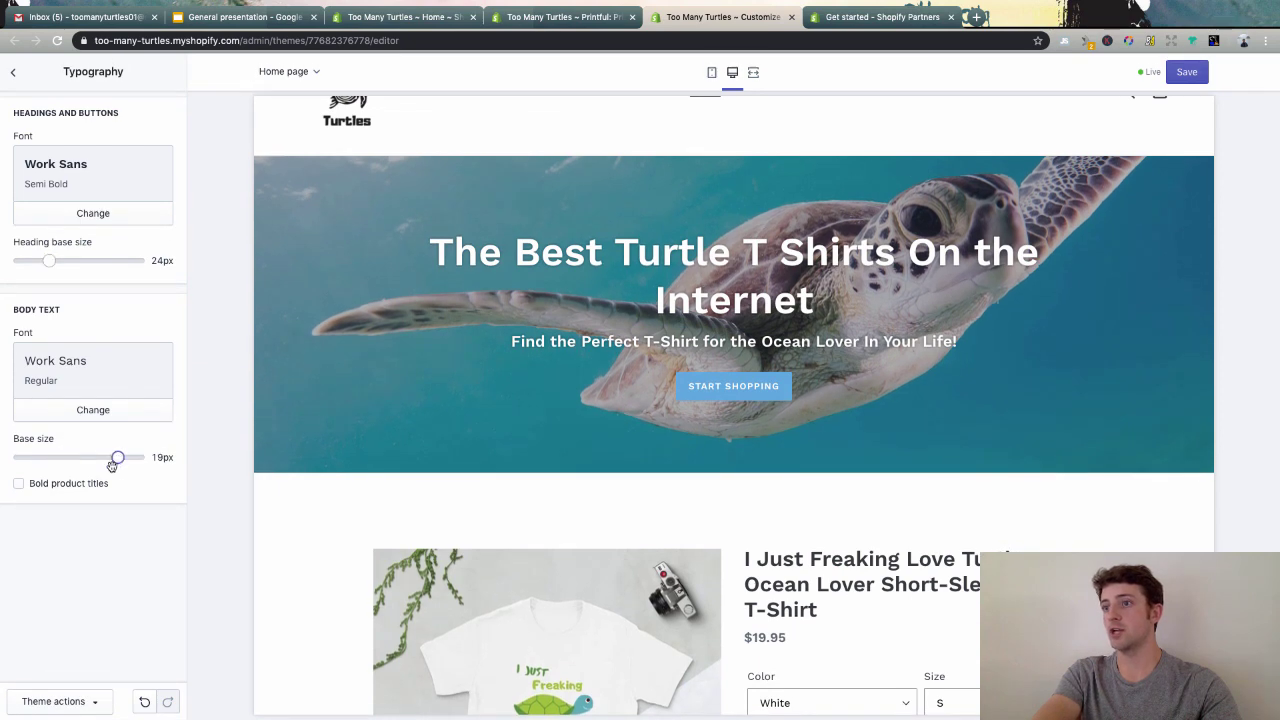
scroll(515, 531, "down", 4)
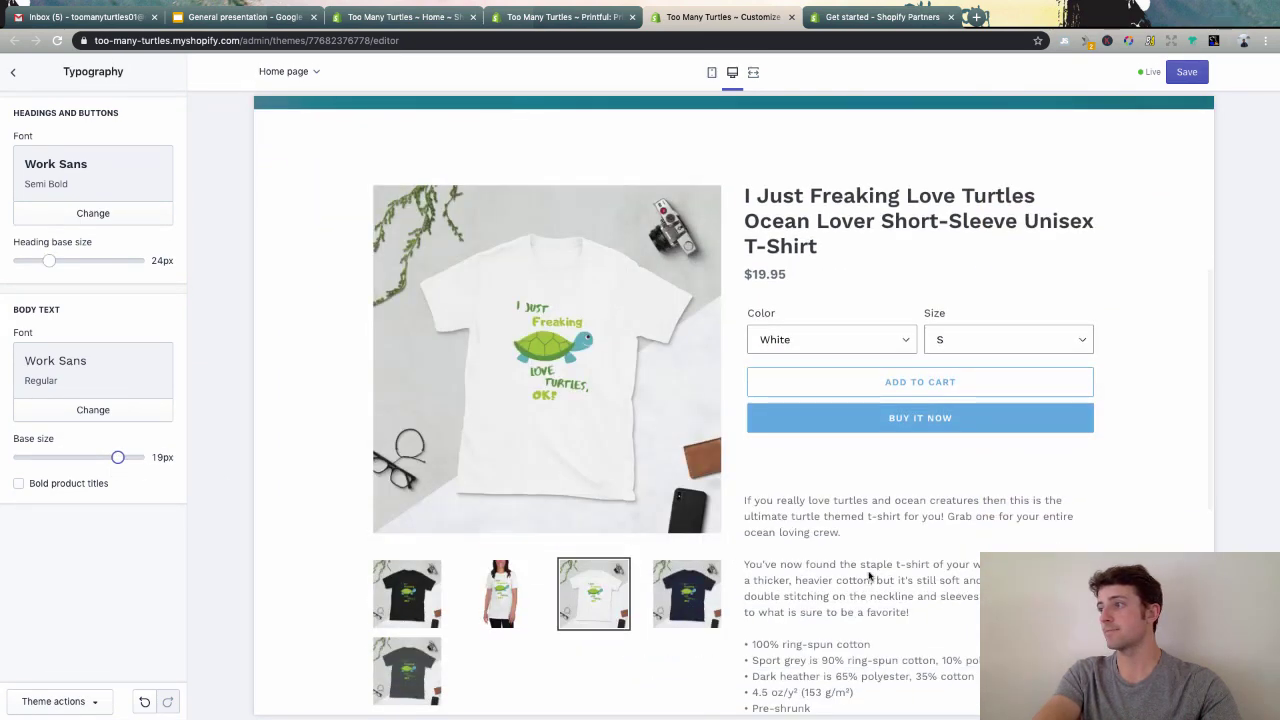
scroll(868, 576, "down", 3)
scroll(868, 570, "up", 3)
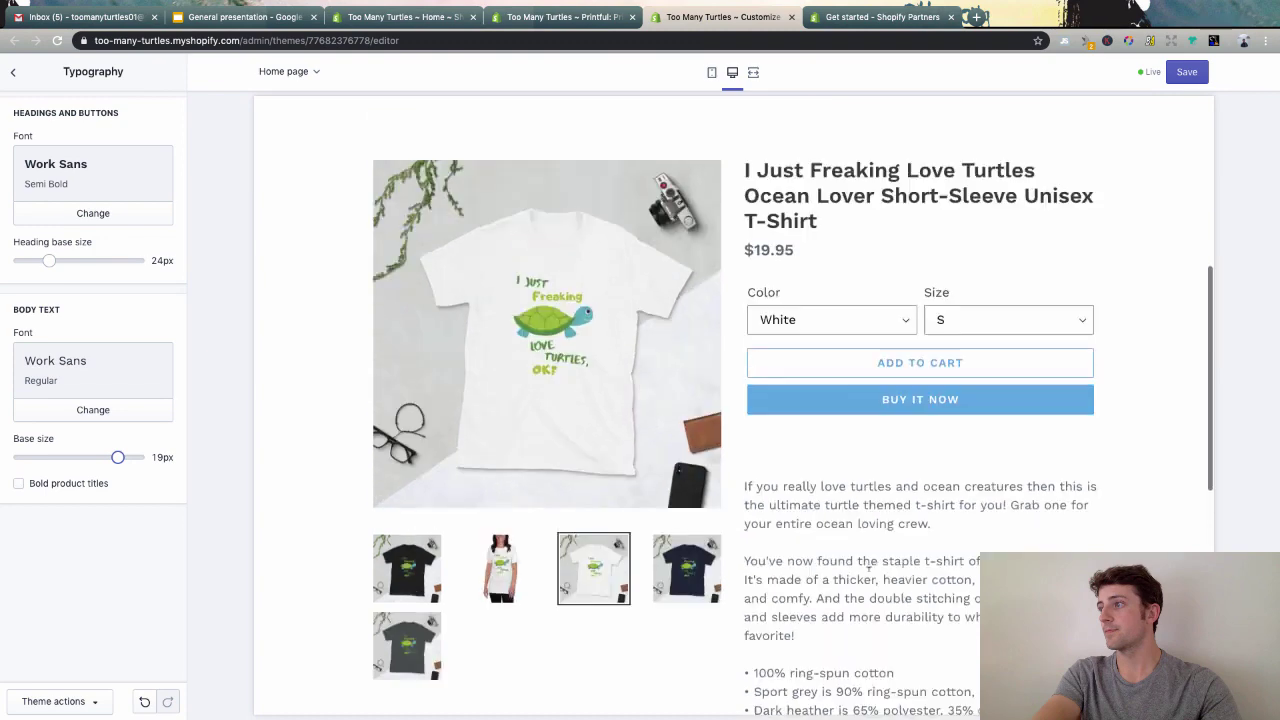
scroll(868, 567, "up", 3)
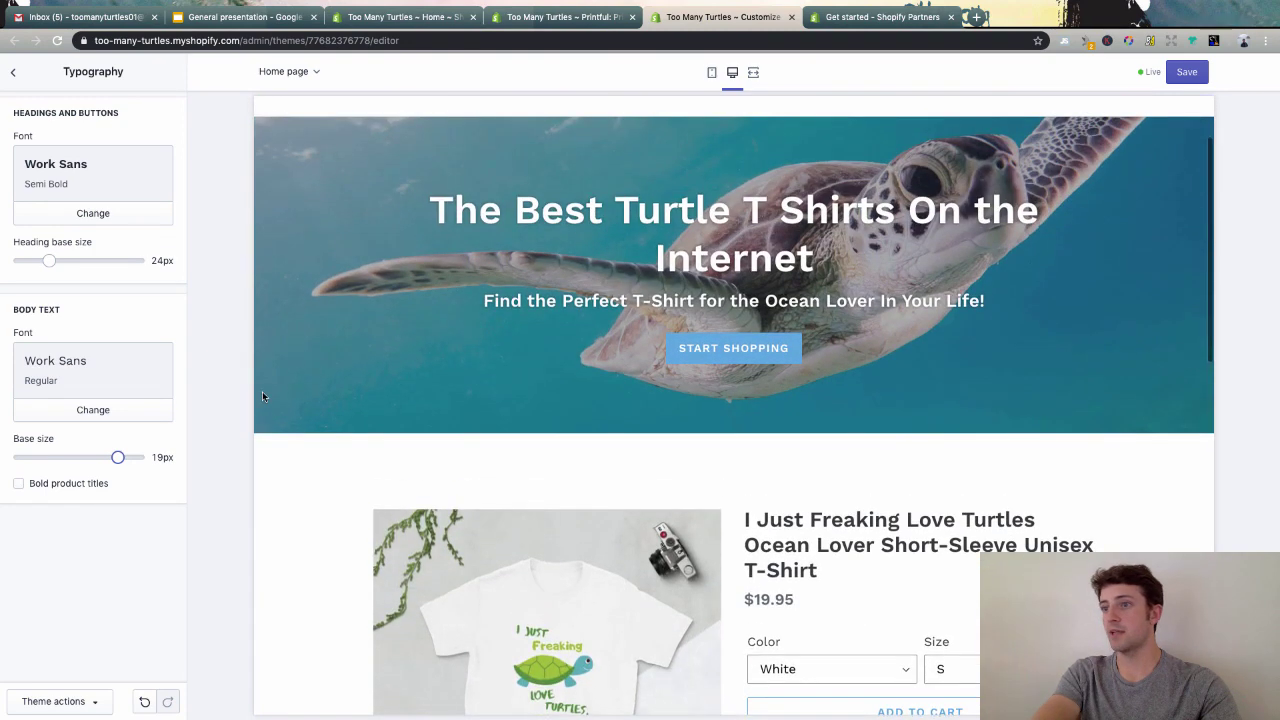
left_click(18, 75)
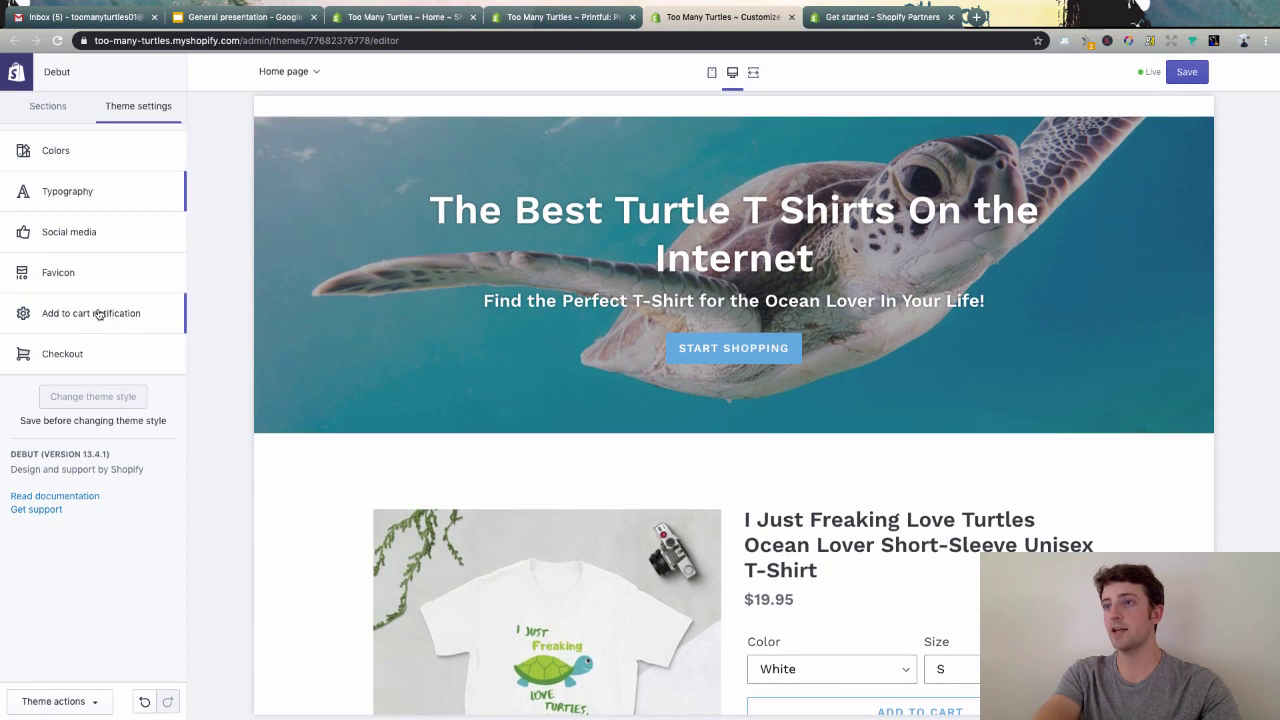
- In the preview, add a Black, size S turtle T-shirt to the cart and view the cart
left_click(64, 355)
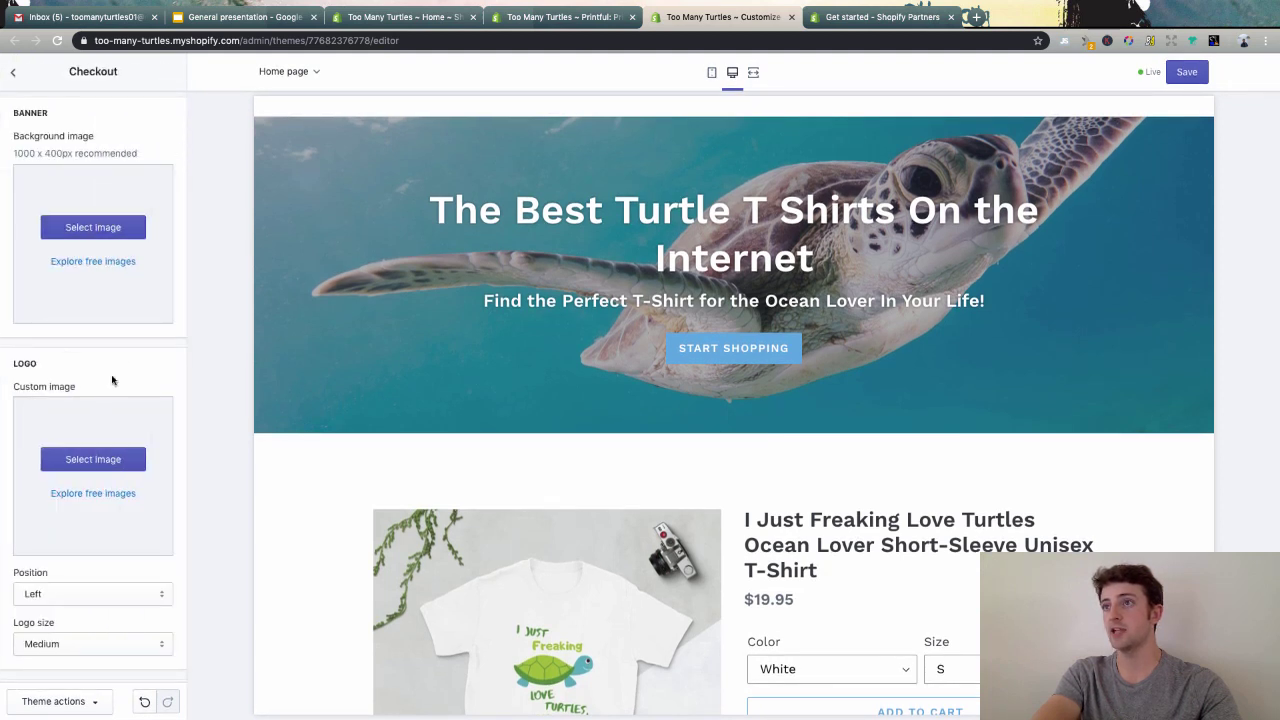
scroll(112, 380, "down", 1)
scroll(936, 481, "down", 3)
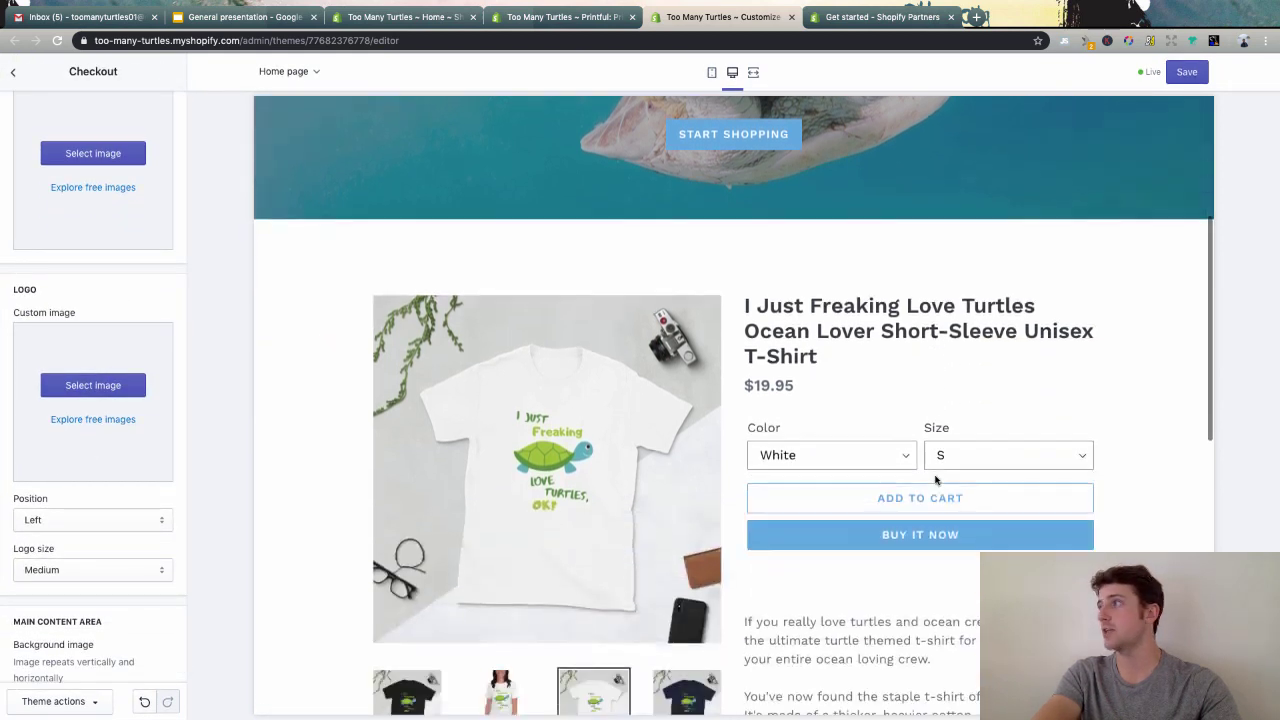
left_click(869, 458)
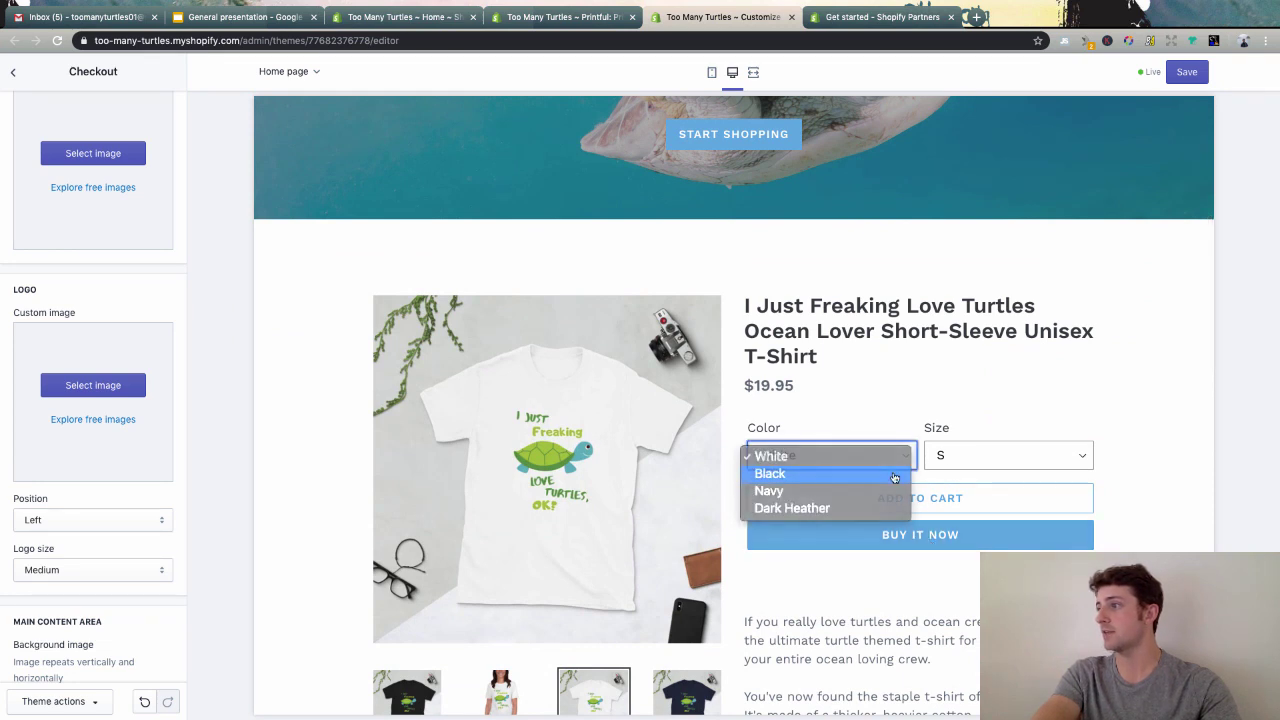
left_click(895, 474)
left_click(1000, 456)
left_click(980, 458)
left_click(903, 500)
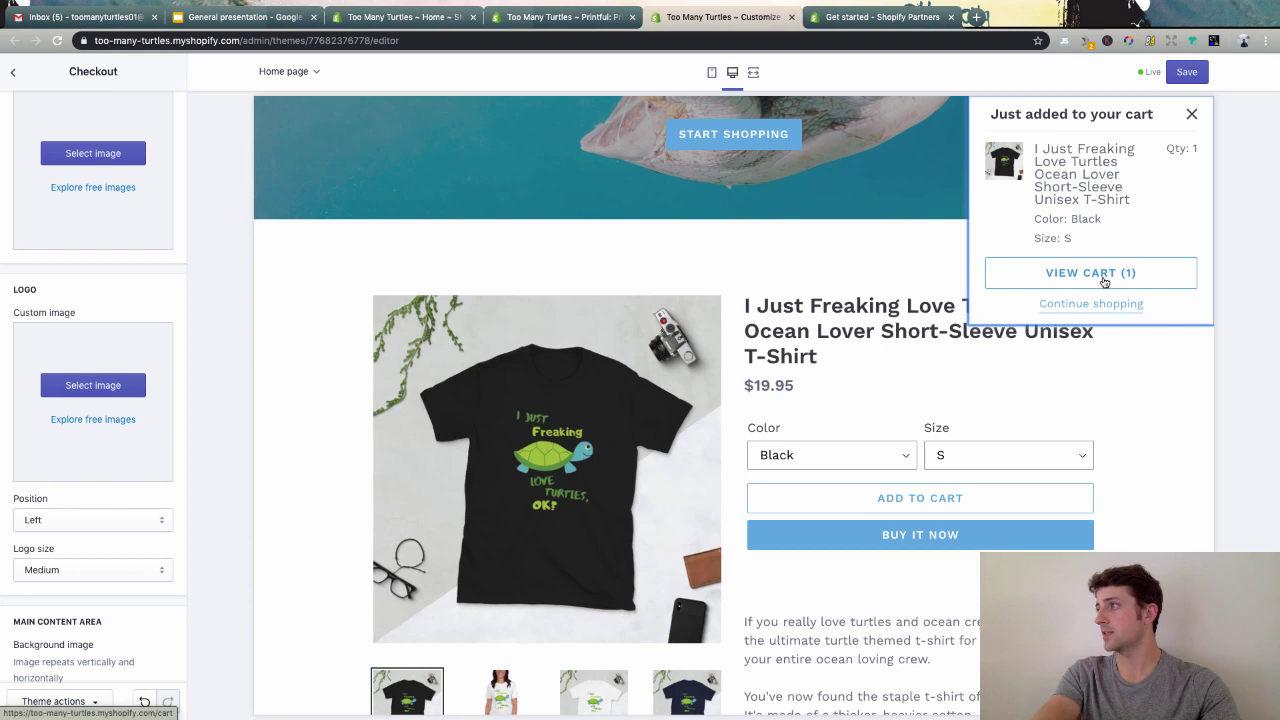
left_click(1104, 274)
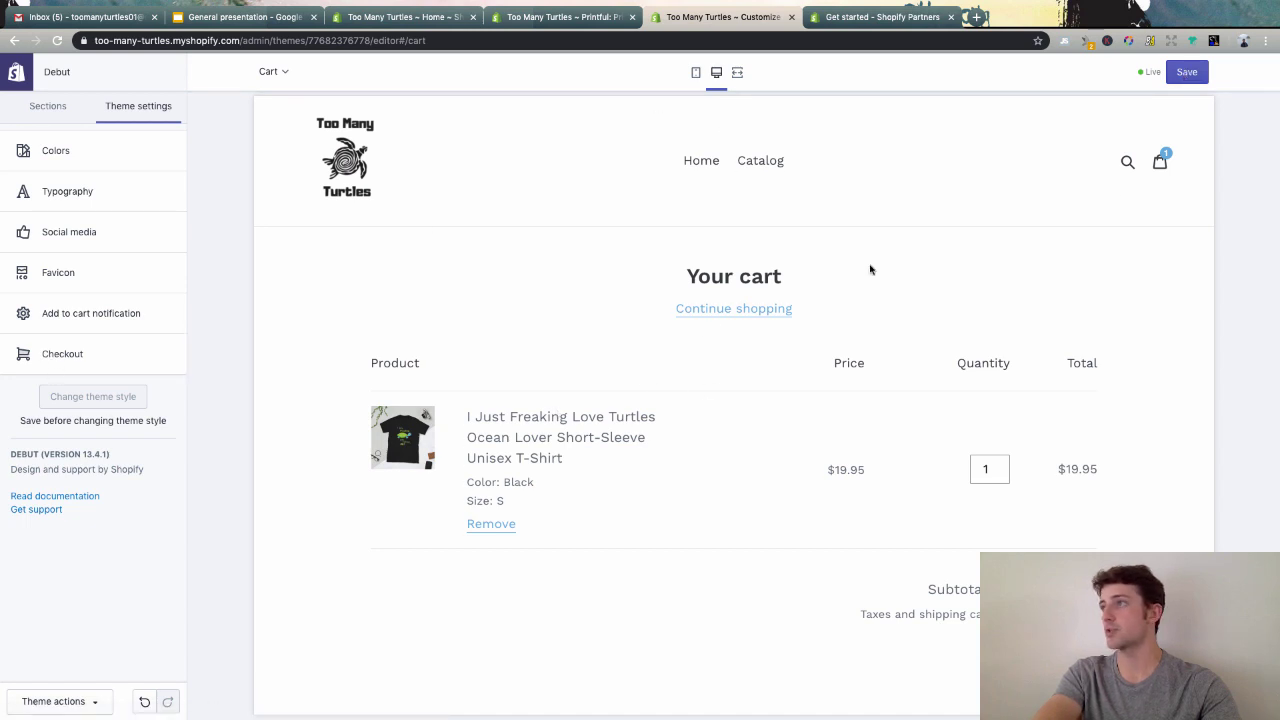
- Save the theme changes and preview the home page at full width
left_click(1192, 76)
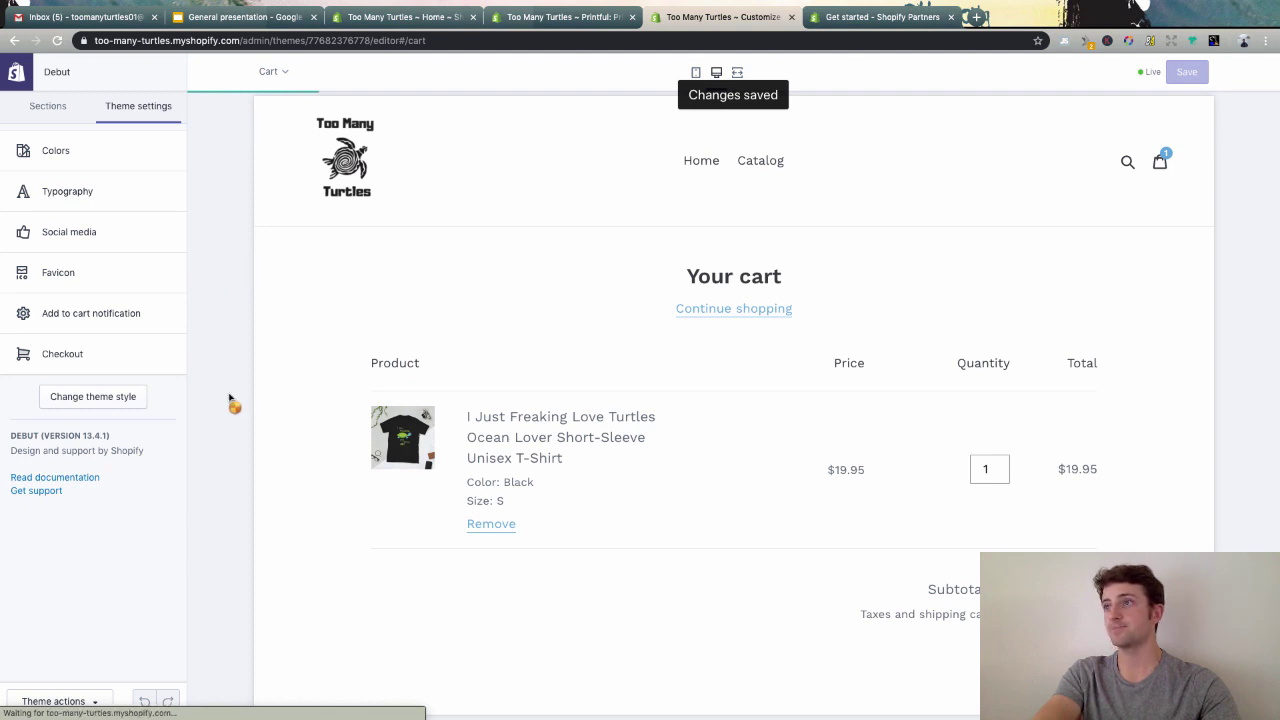
left_click(737, 72)
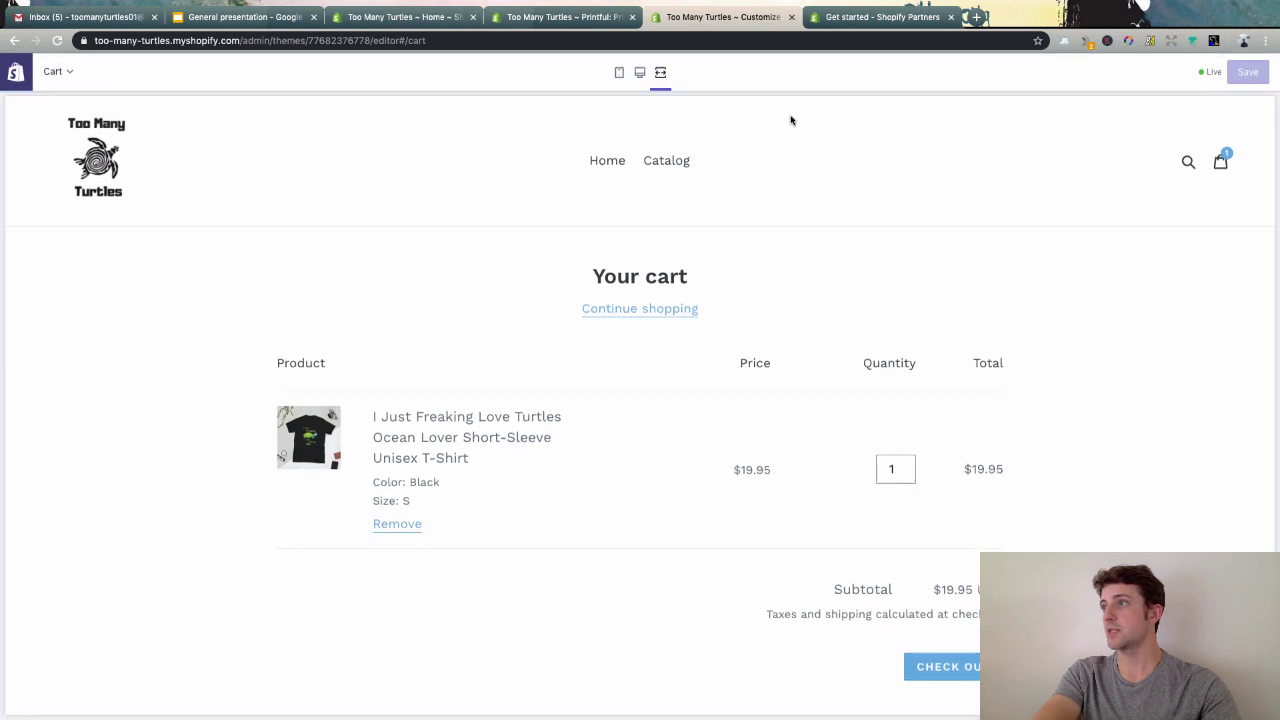
left_click(605, 168)
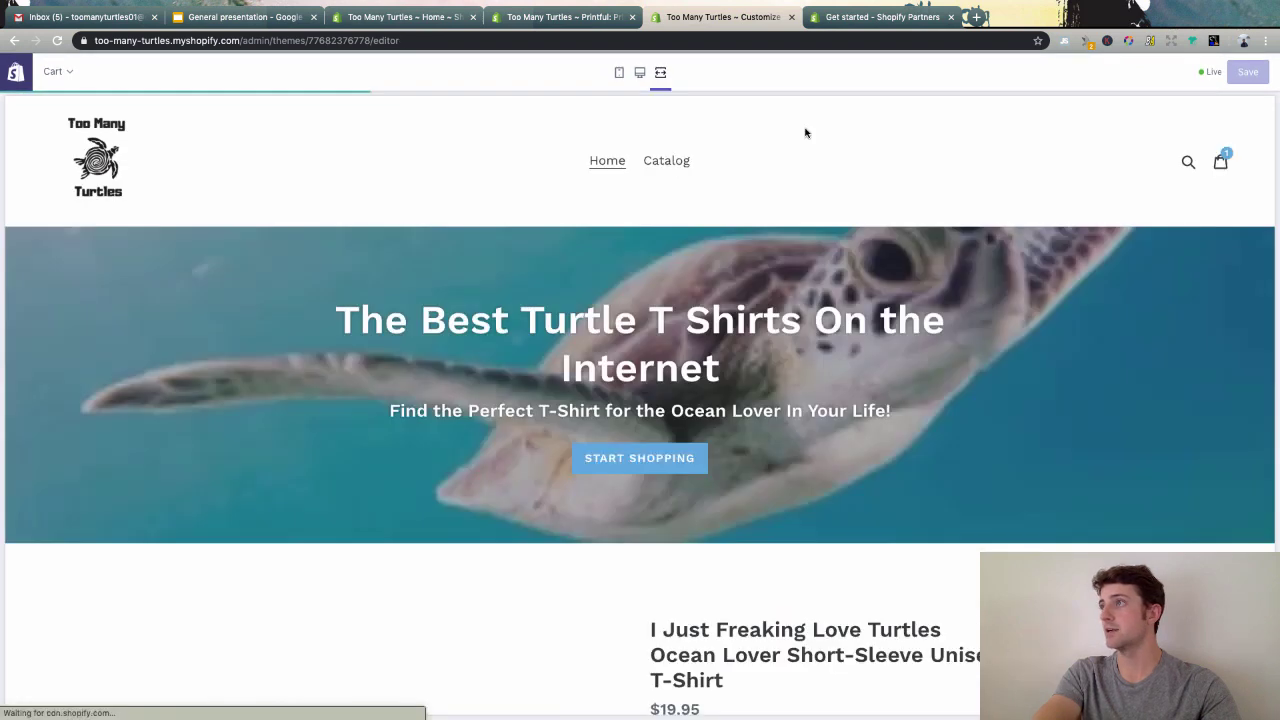
scroll(805, 133, "down", 8)
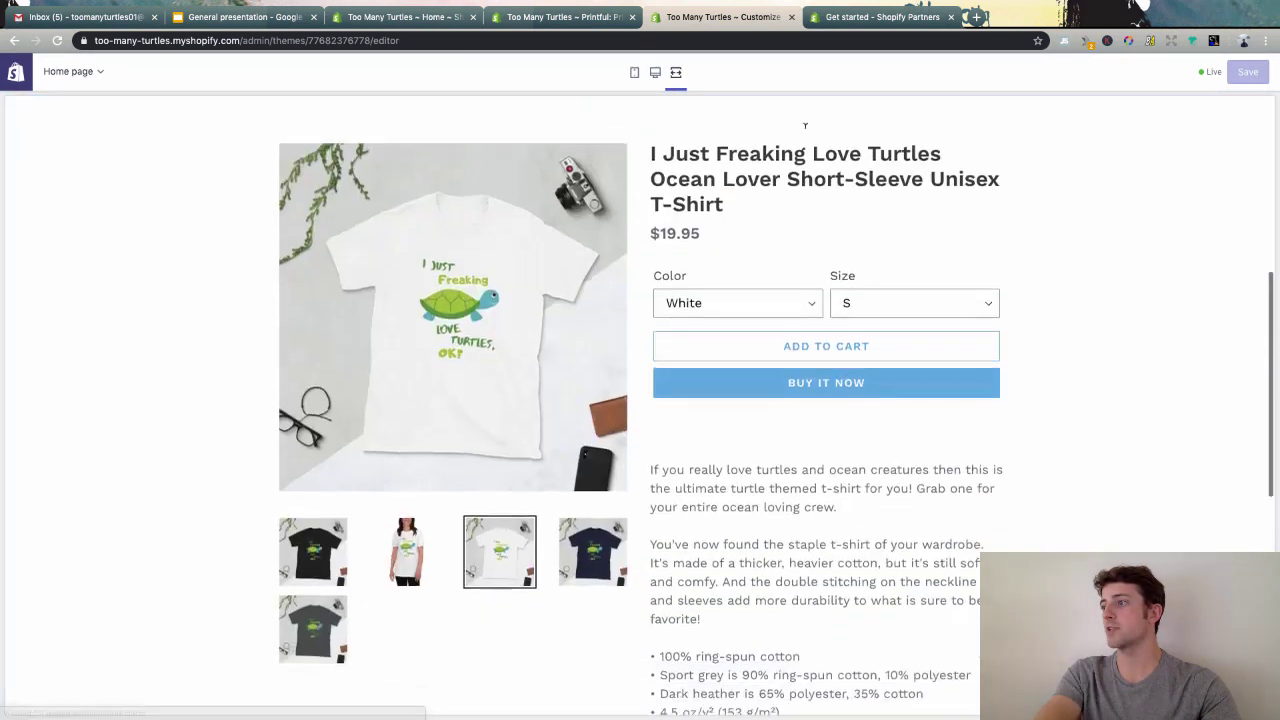
scroll(804, 128, "down", 3)
scroll(760, 127, "up", 15)
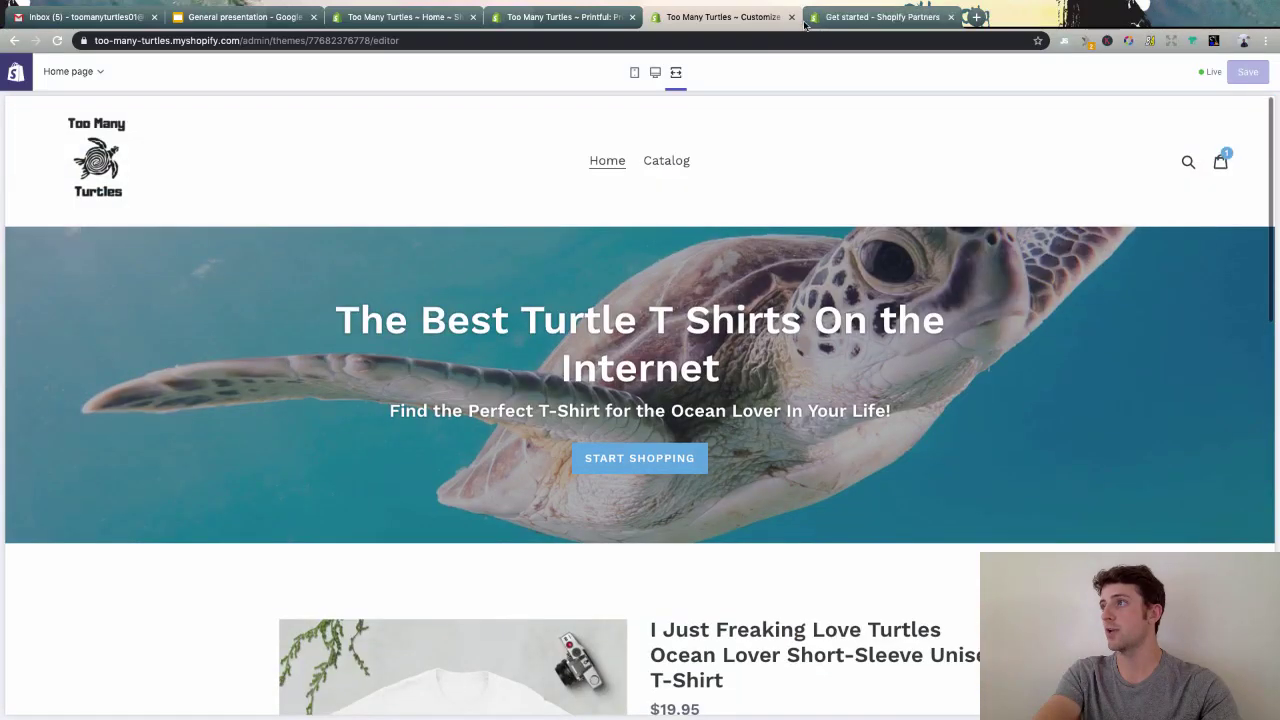
- Load frenchie.shop in a new Chrome tab
left_click(976, 14)
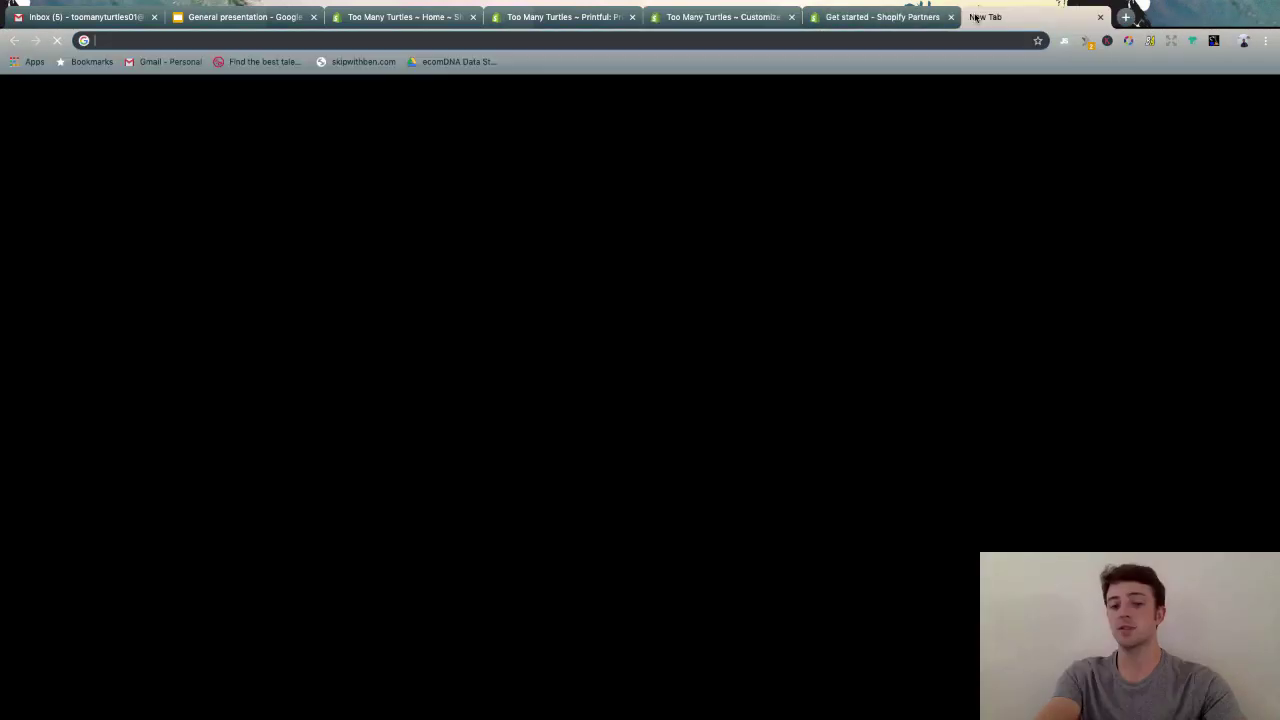
type("fren")
key("Return")
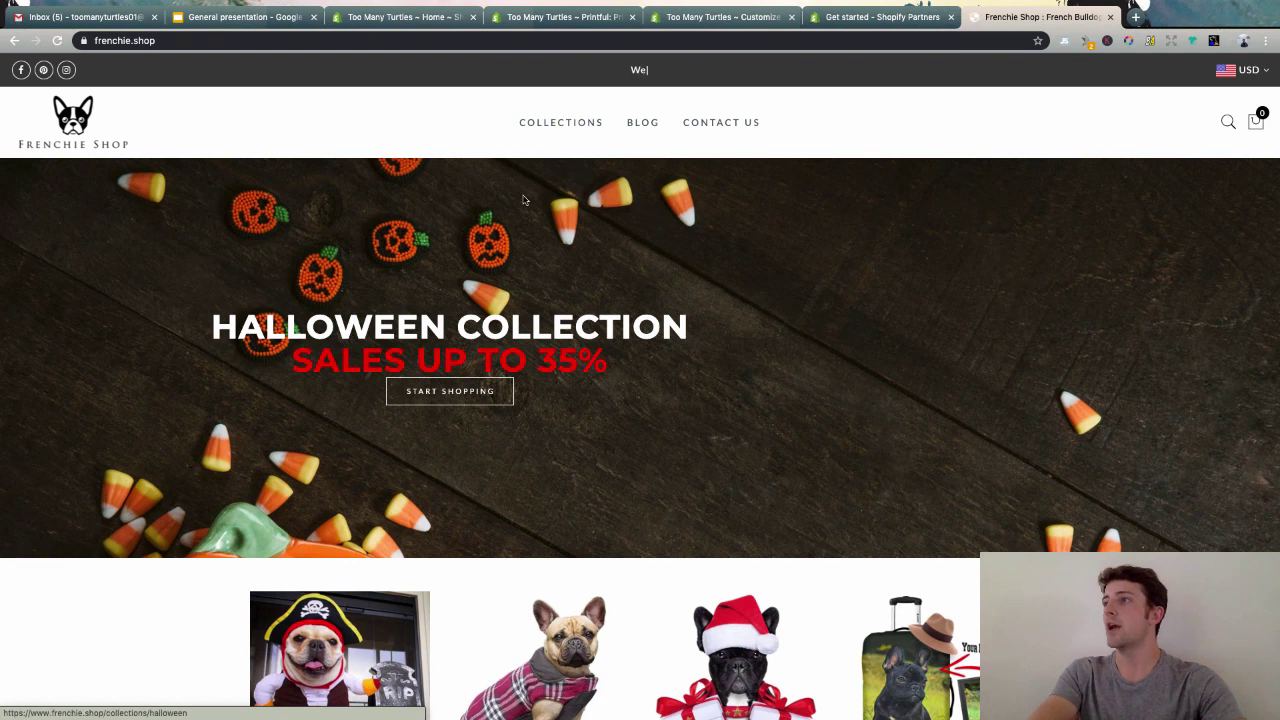
mouse_move(560, 122)
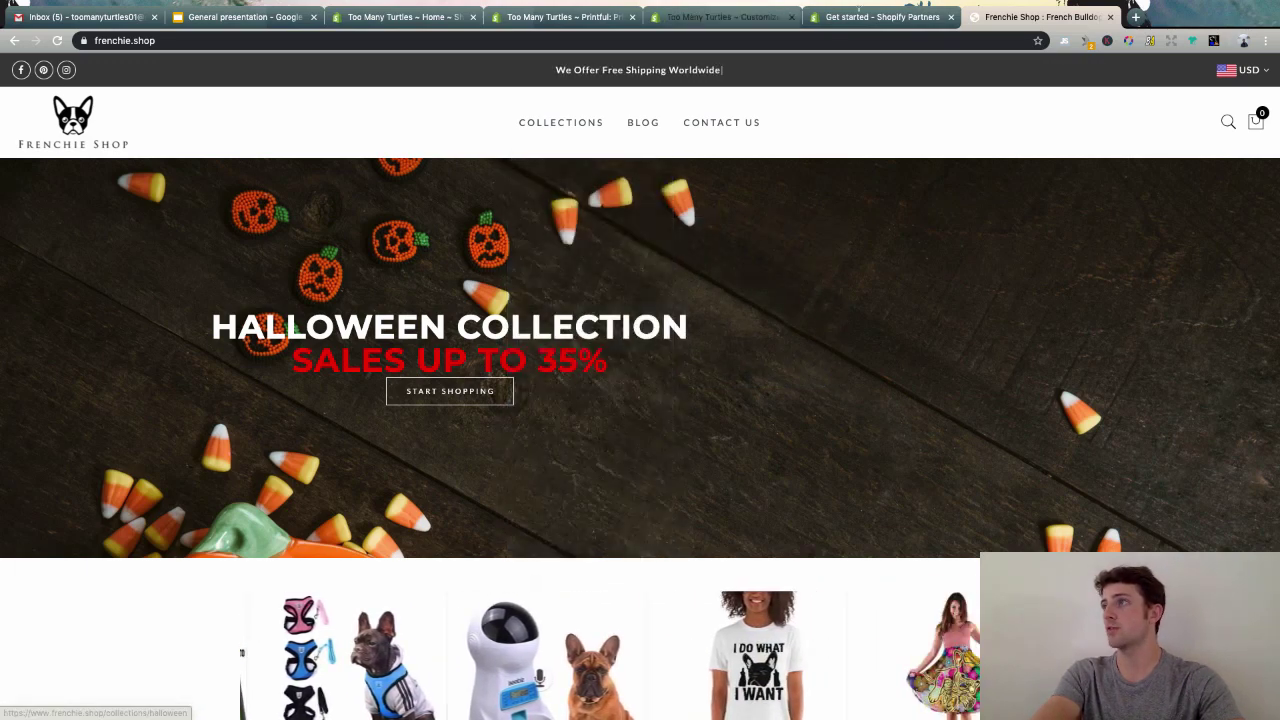
- In Printful's catalog, choose the White Glossy Mug under Home & living > Coffee mugs
left_click(555, 17)
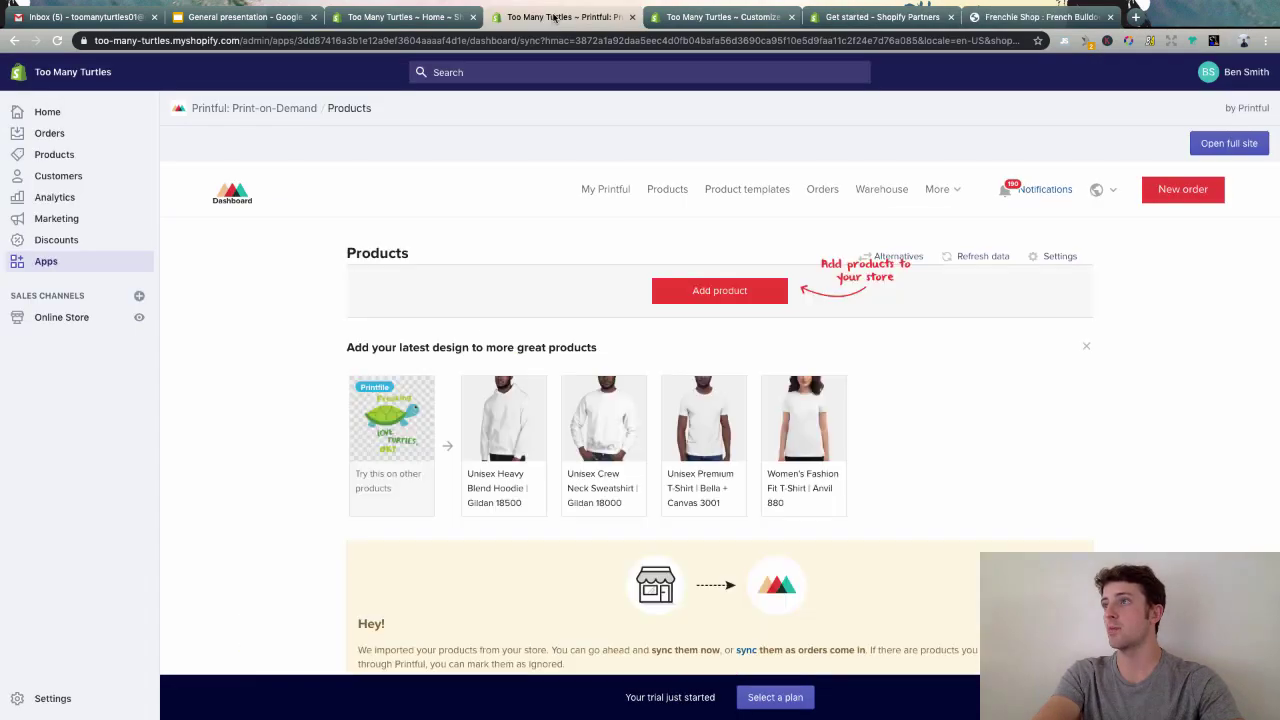
left_click(707, 292)
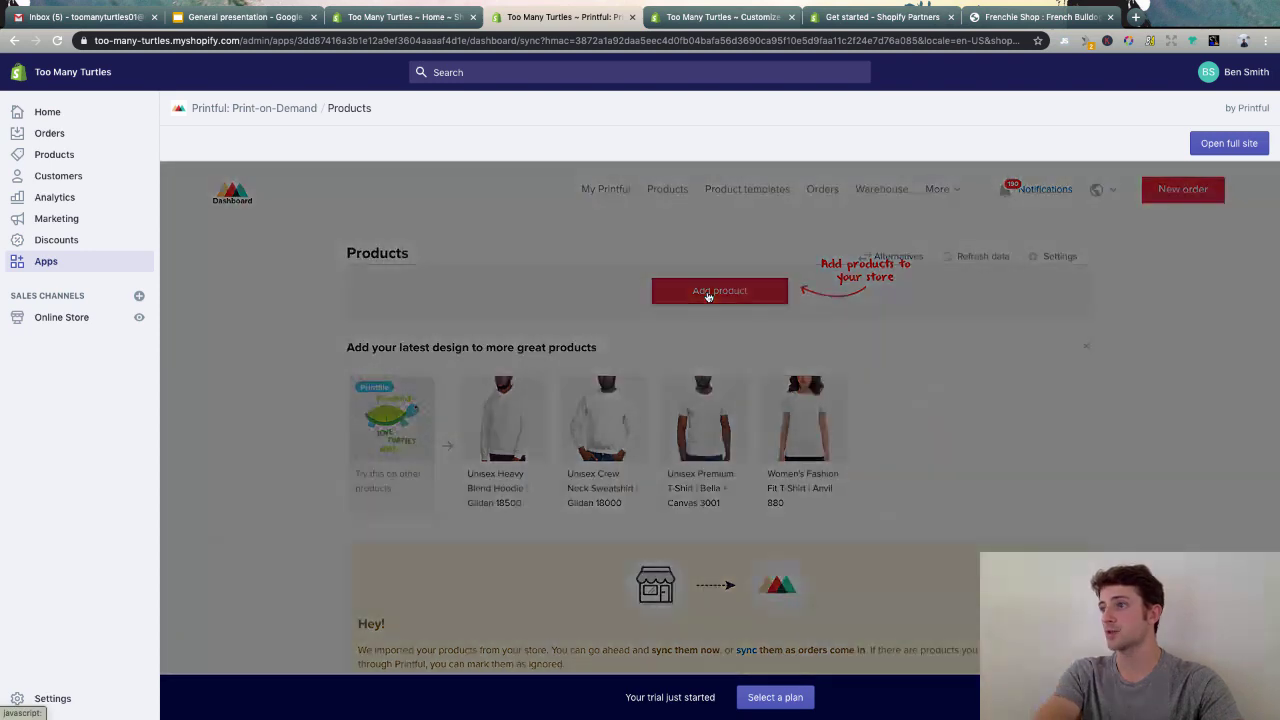
scroll(720, 393, "down", 2)
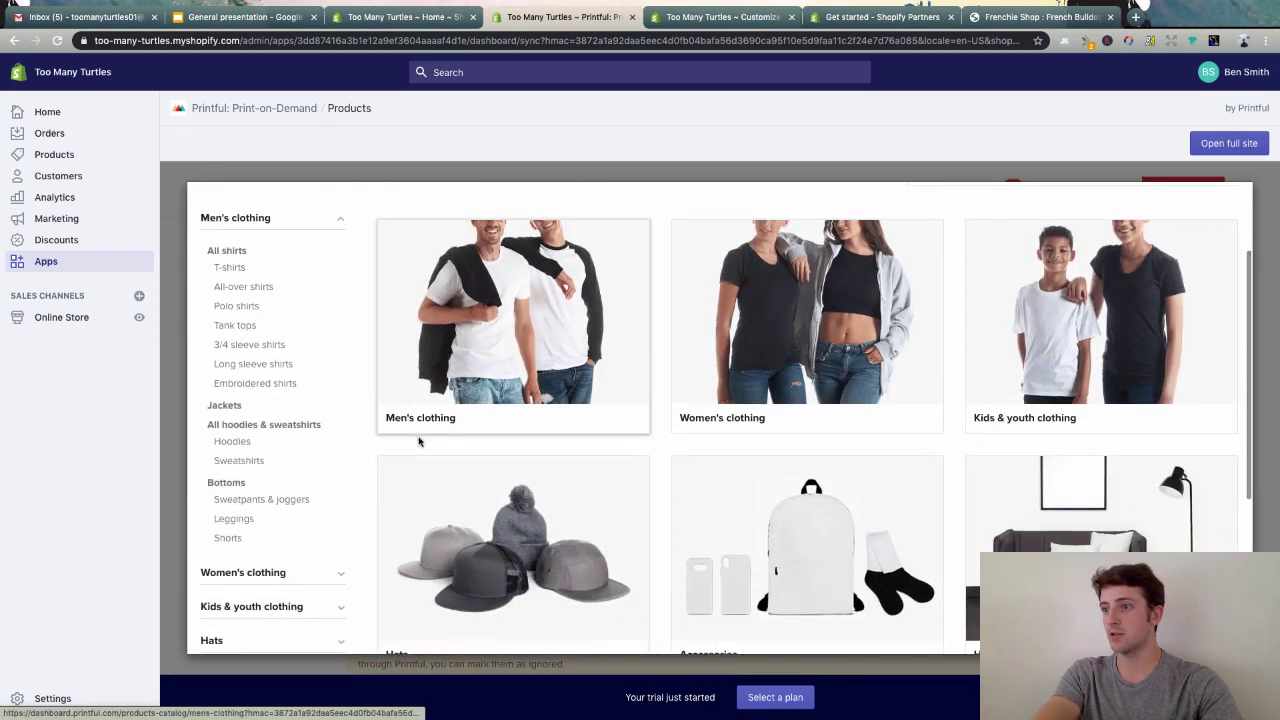
scroll(503, 471, "down", 4)
left_click(224, 549)
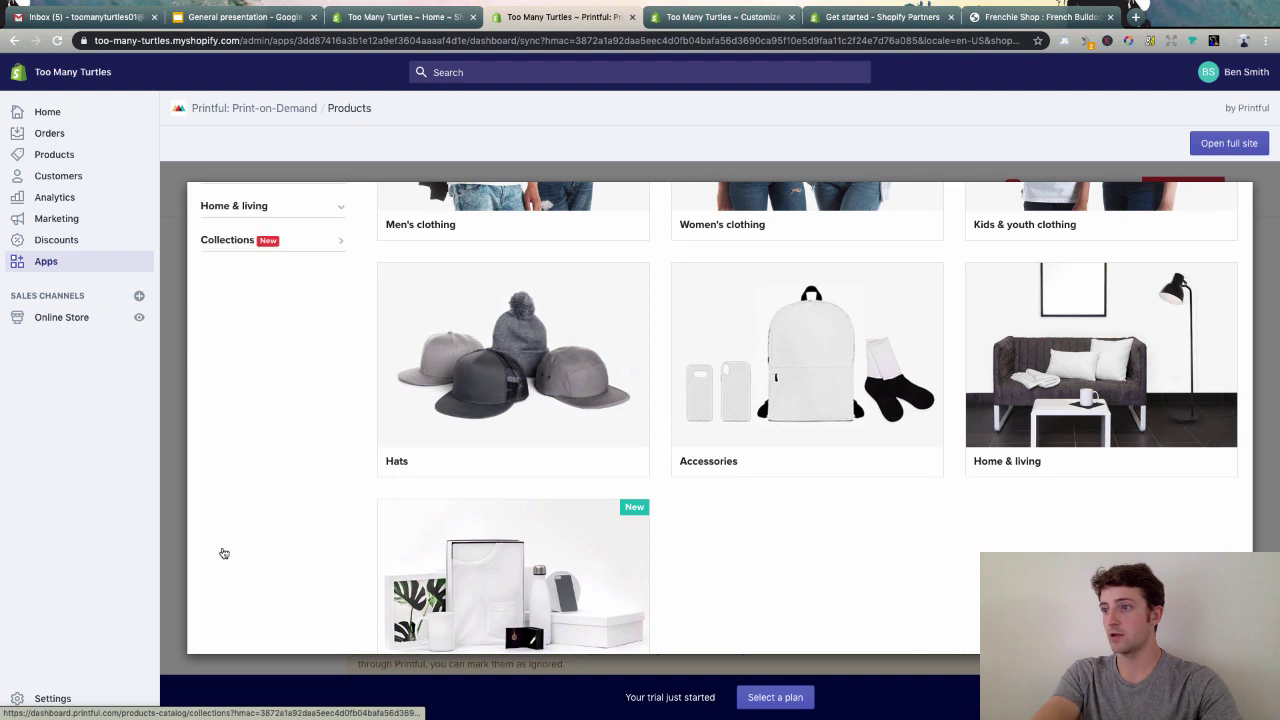
left_click(232, 236)
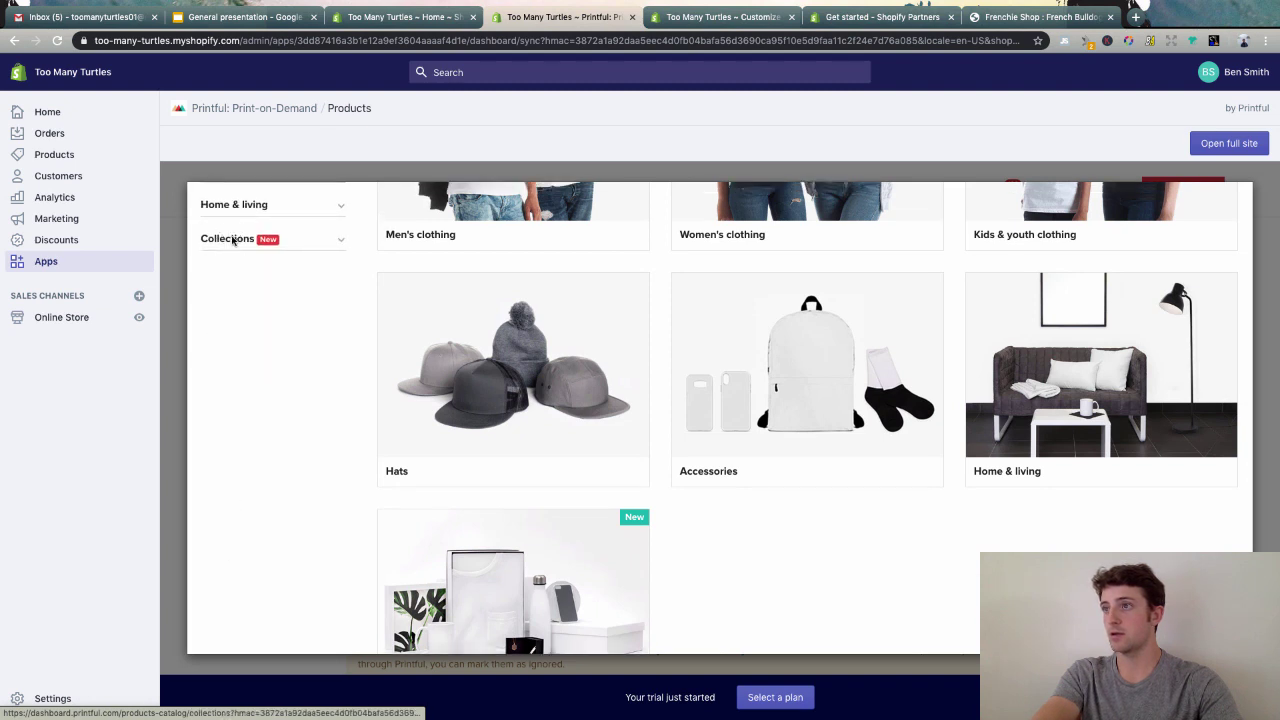
left_click(272, 205)
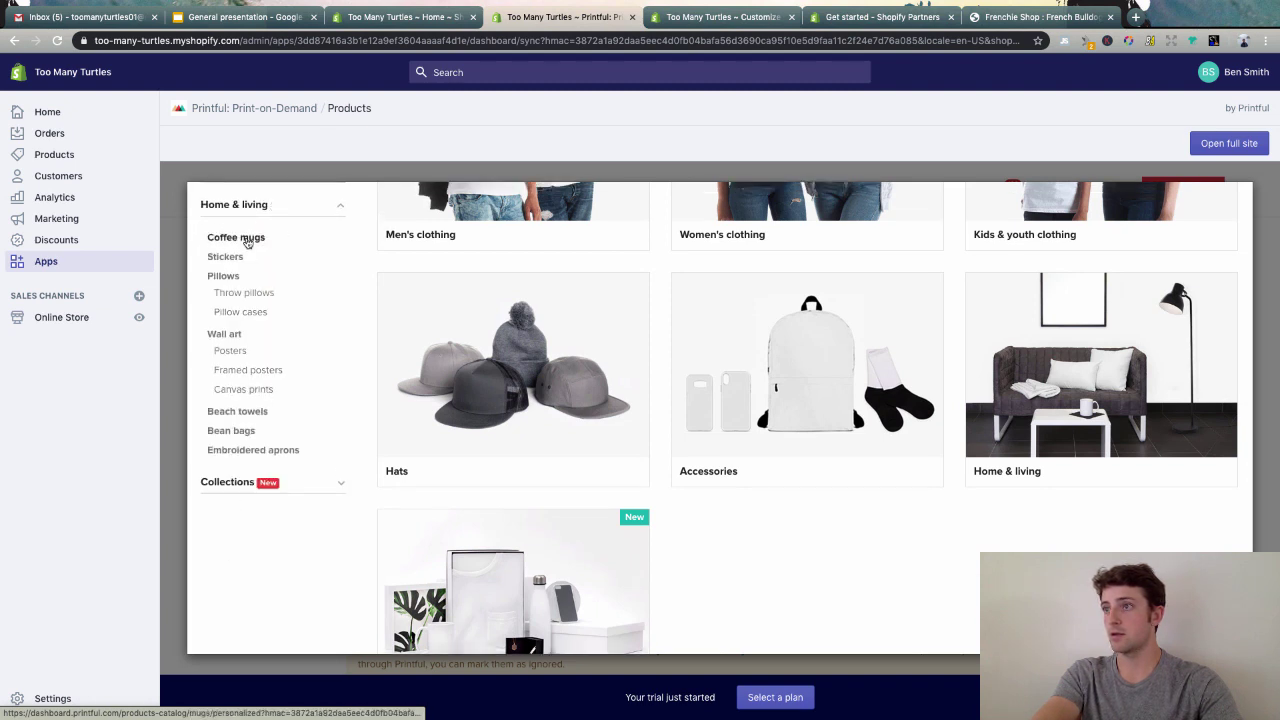
left_click(240, 237)
scroll(490, 428, "down", 2)
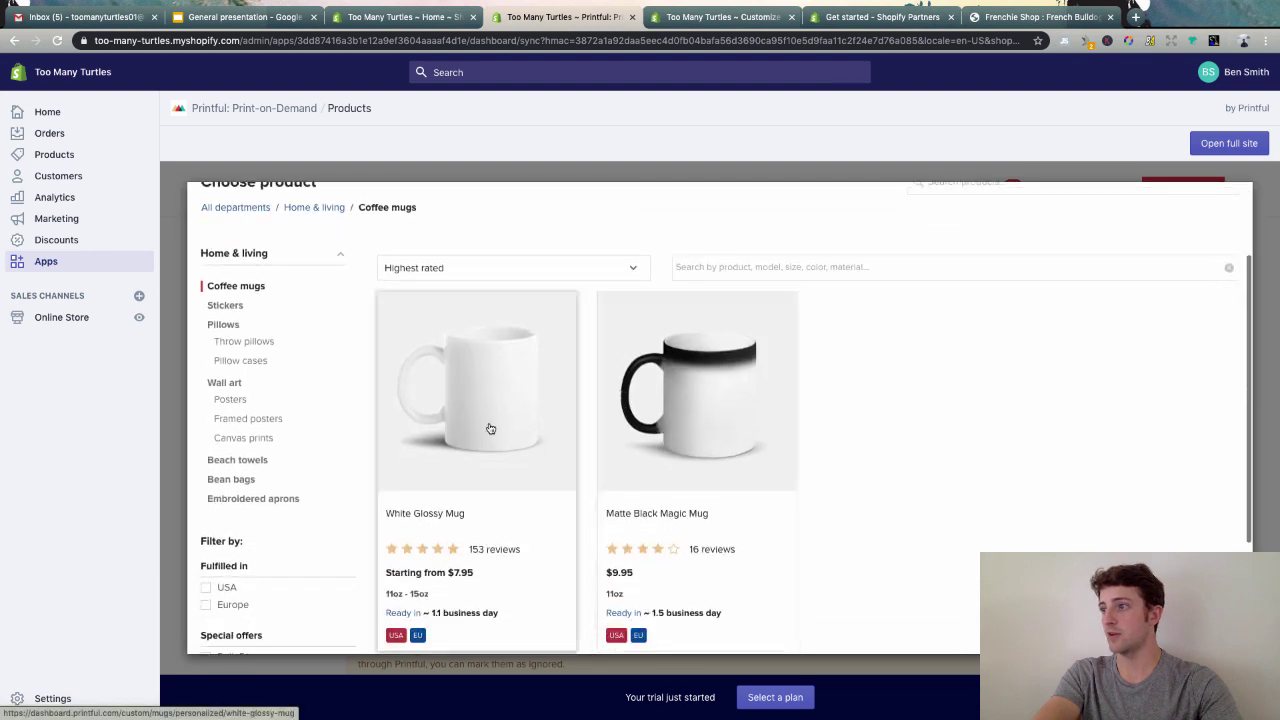
left_click(478, 426)
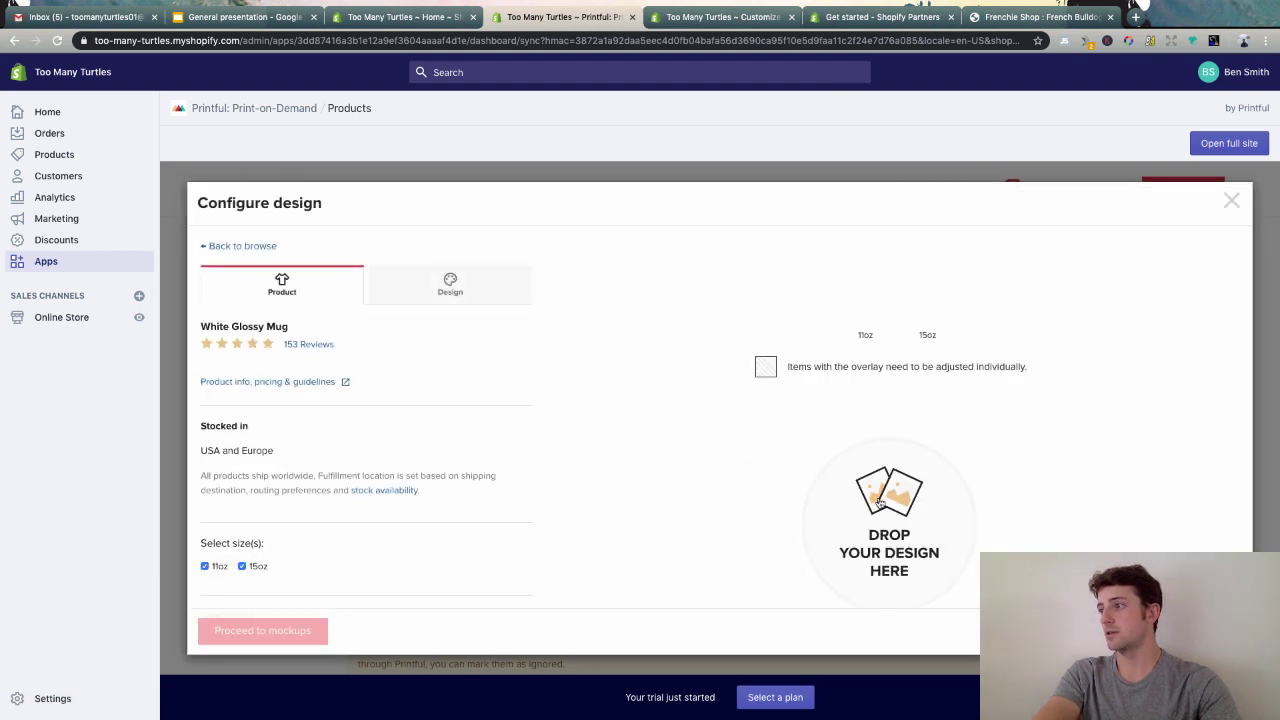
- Place the Add-a-heading-copy.png turtle design from the file library on the mug
left_click(882, 524)
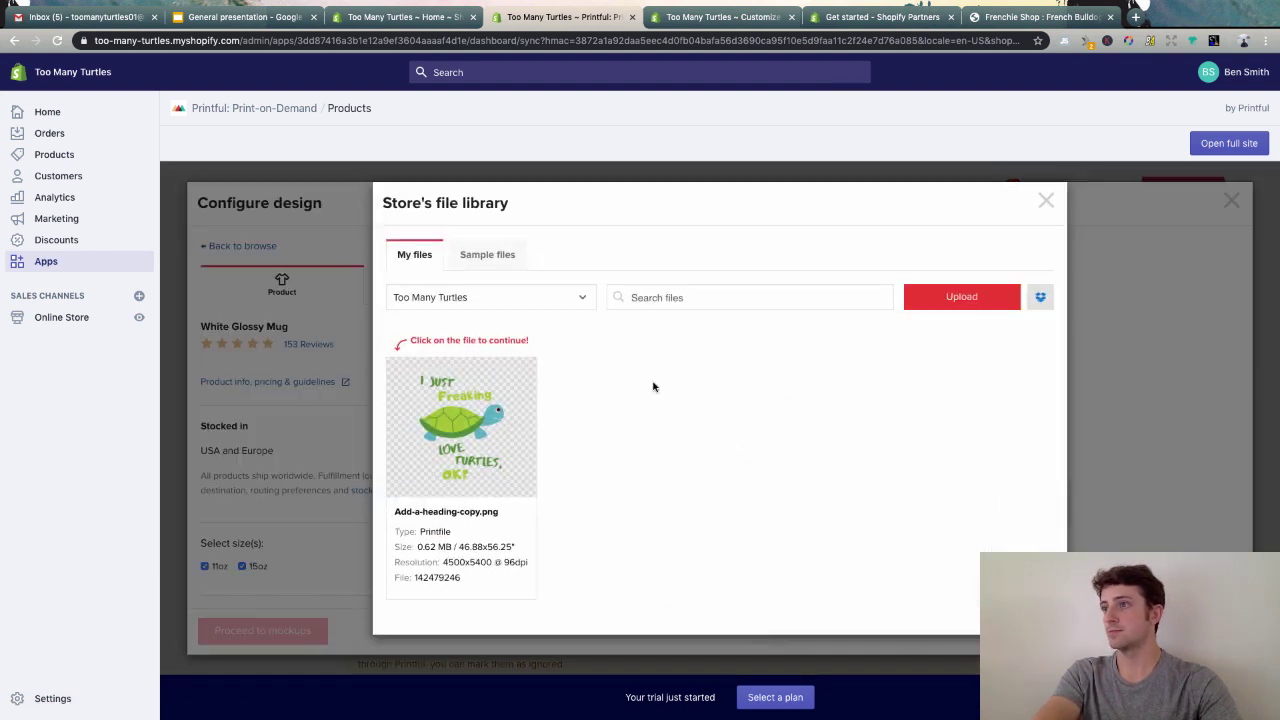
left_click(492, 438)
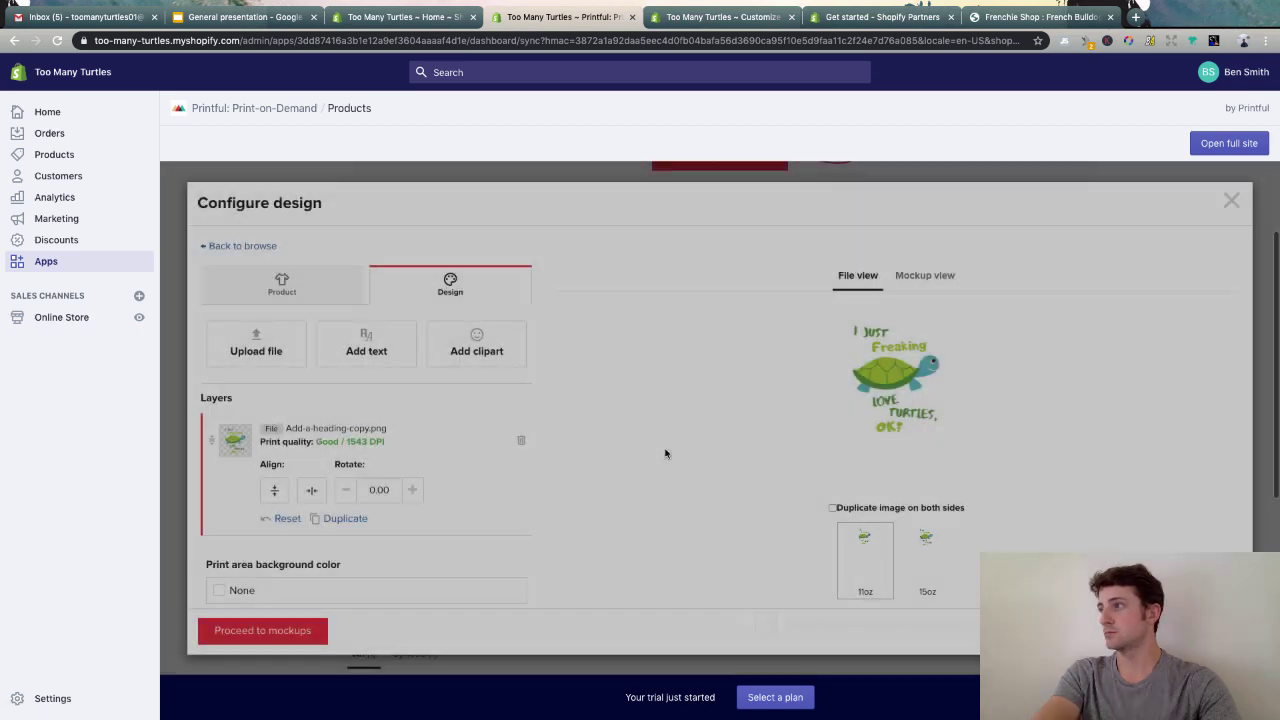
scroll(627, 407, "down", 1)
scroll(505, 400, "up", 1)
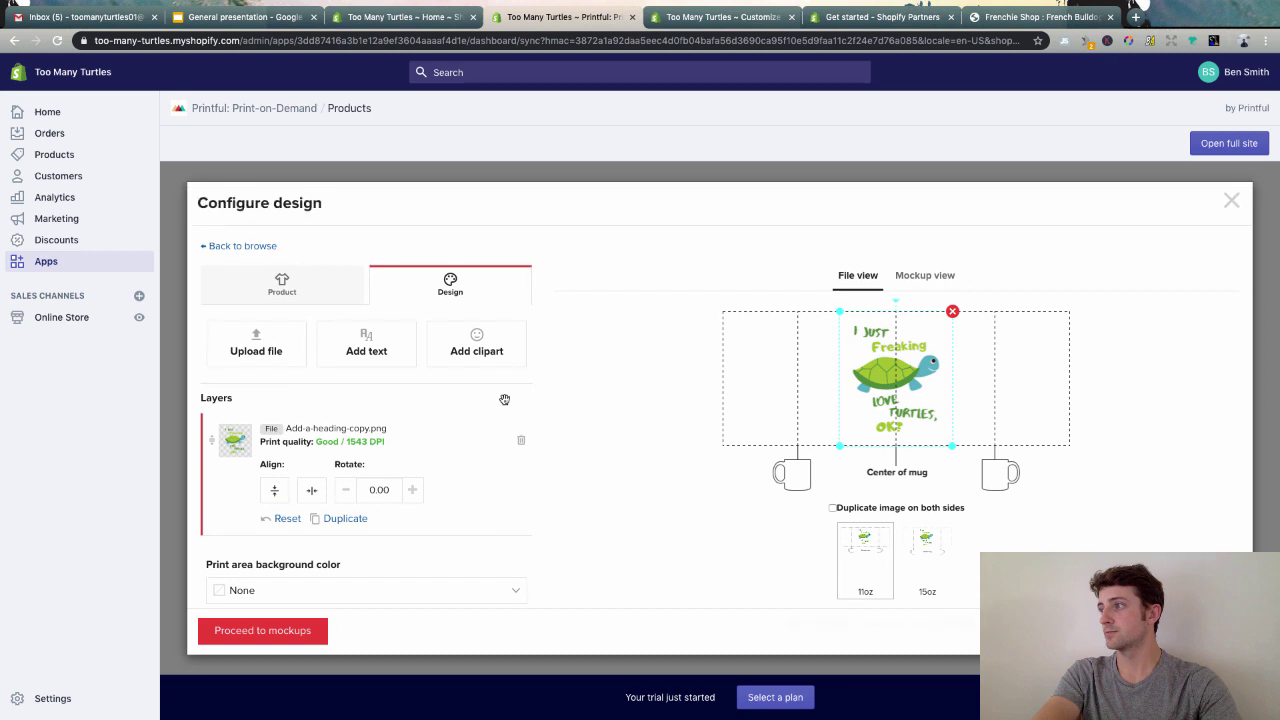
- Move the turtle design to the mug's right side, inside the print area
left_click(268, 640)
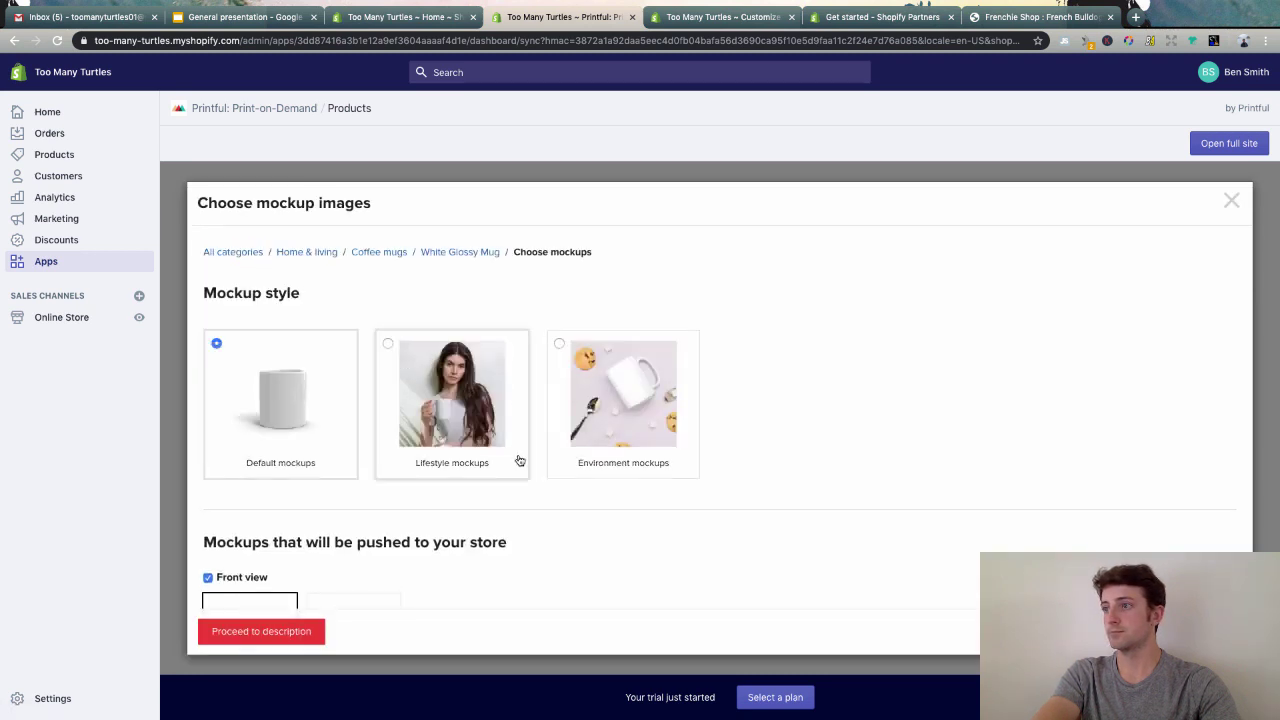
scroll(518, 458, "down", 1)
scroll(471, 420, "down", 10)
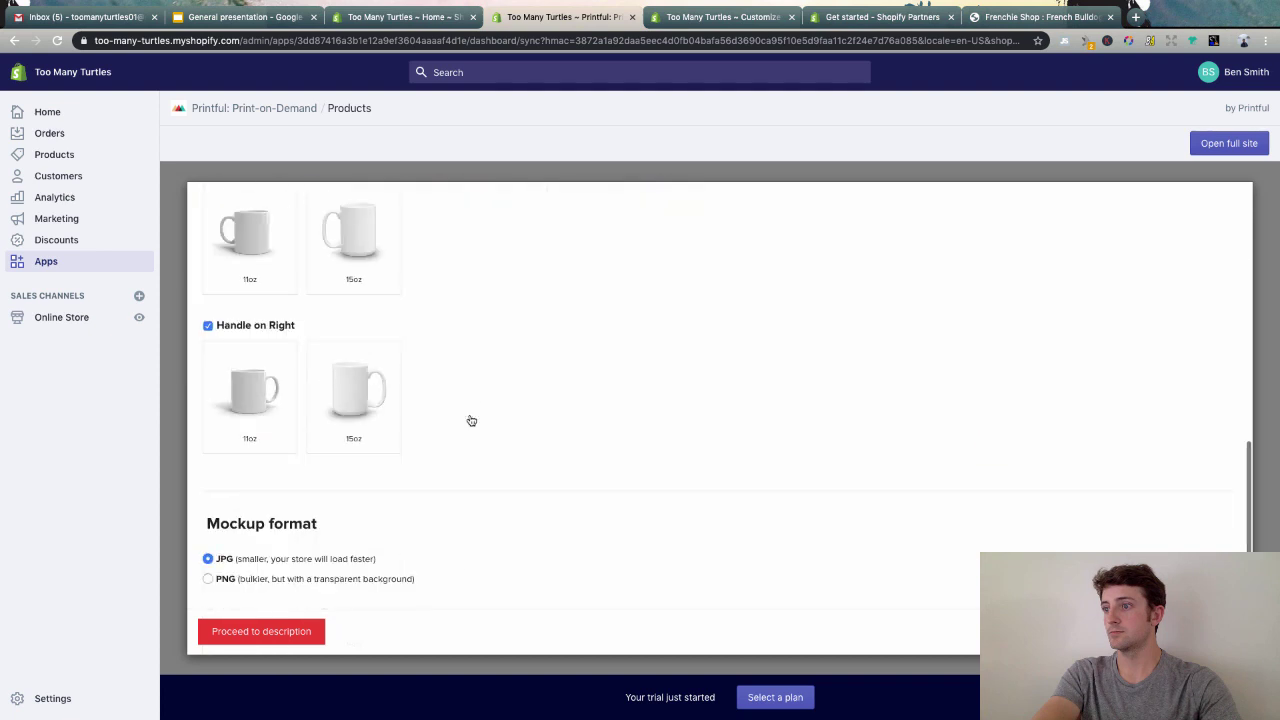
scroll(471, 420, "up", 10)
left_click(450, 259)
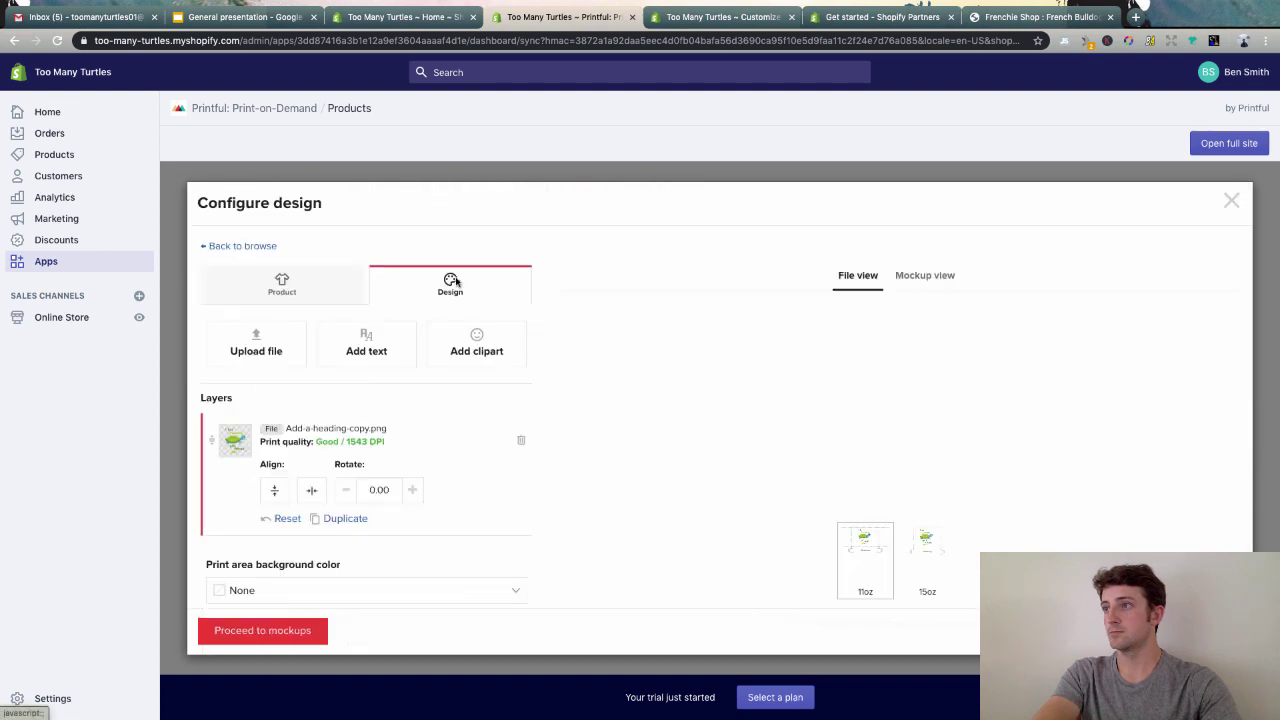
left_click_drag(905, 392, 1007, 396)
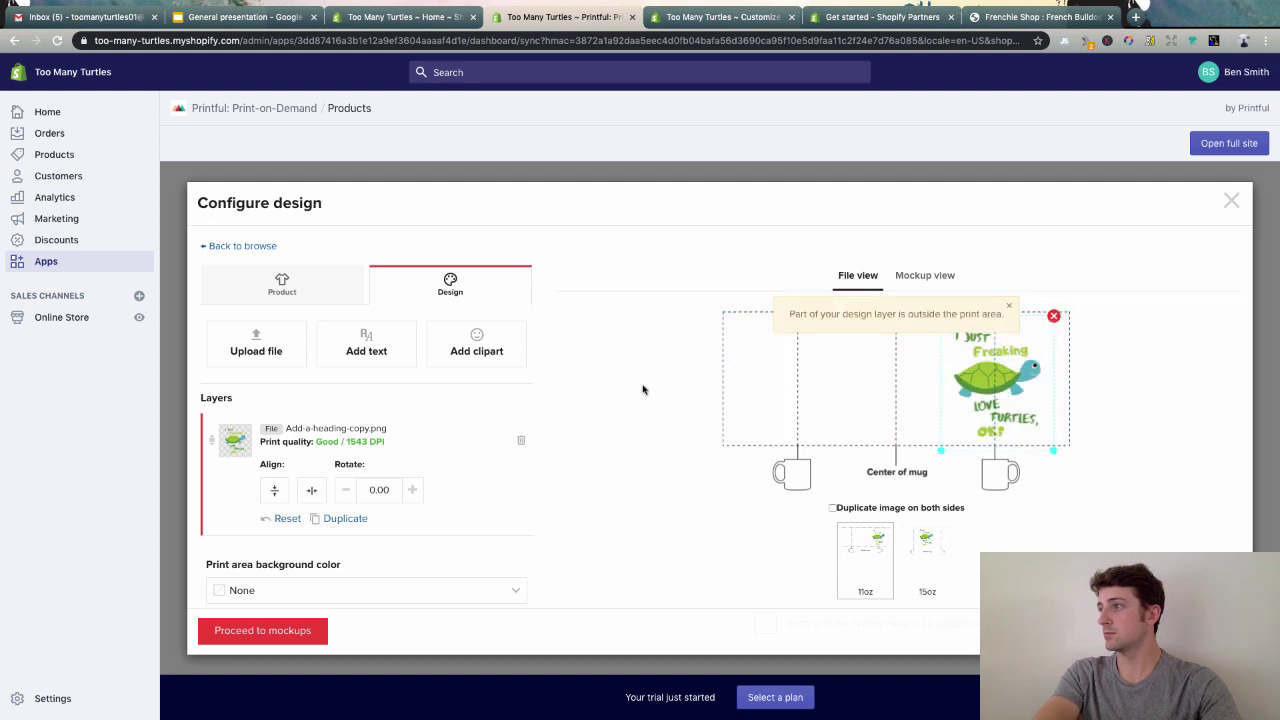
left_click_drag(999, 388, 996, 383)
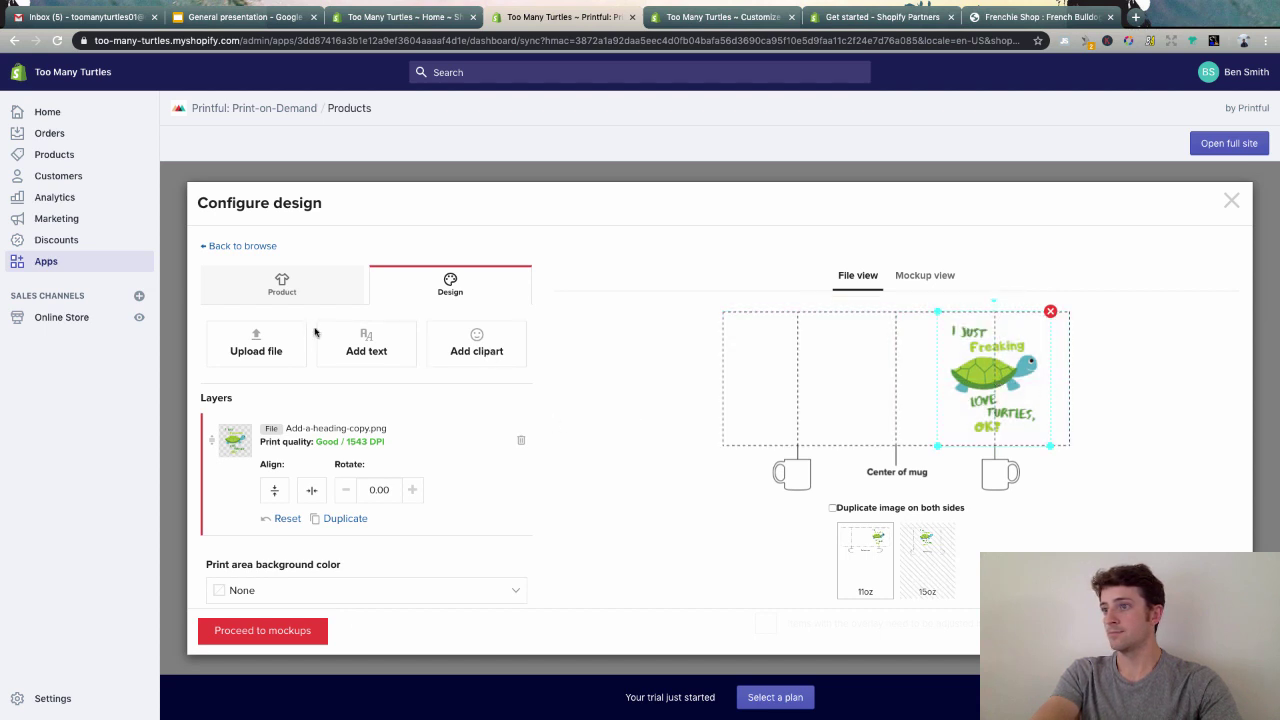
- Make the 15oz handle-on-right mug the main mockup
left_click(270, 630)
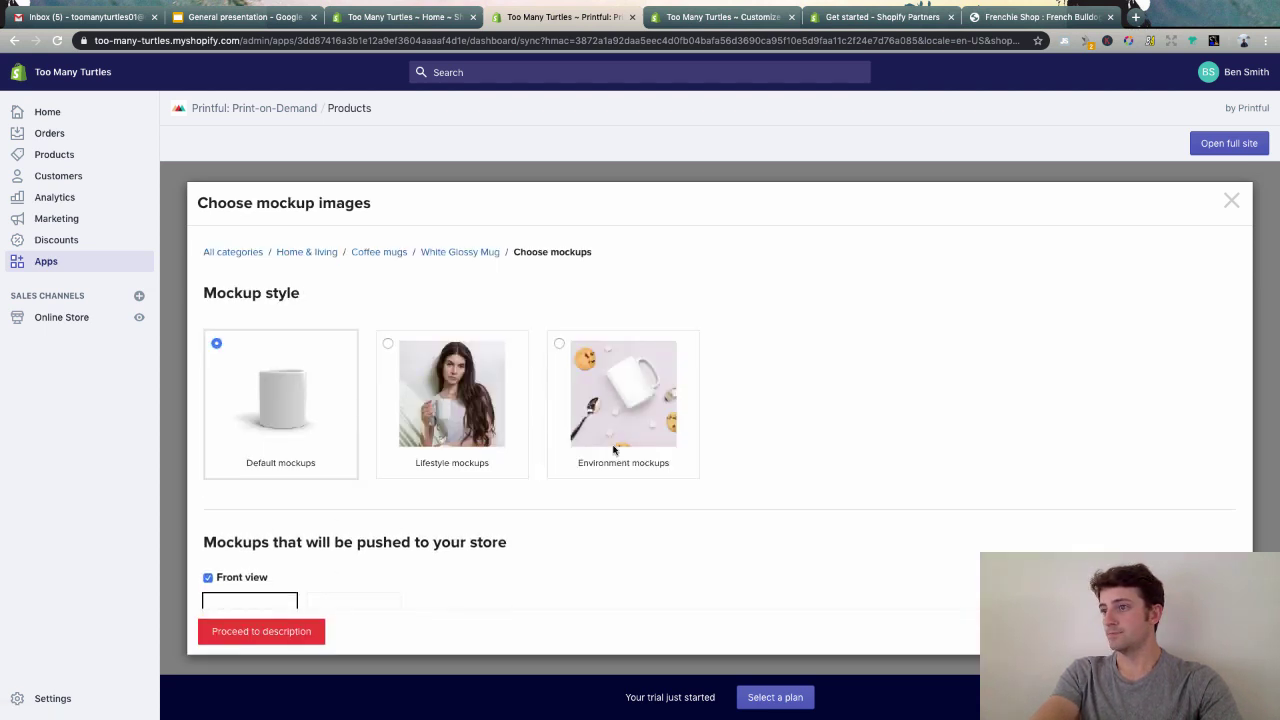
scroll(543, 380, "down", 3)
scroll(485, 495, "down", 2)
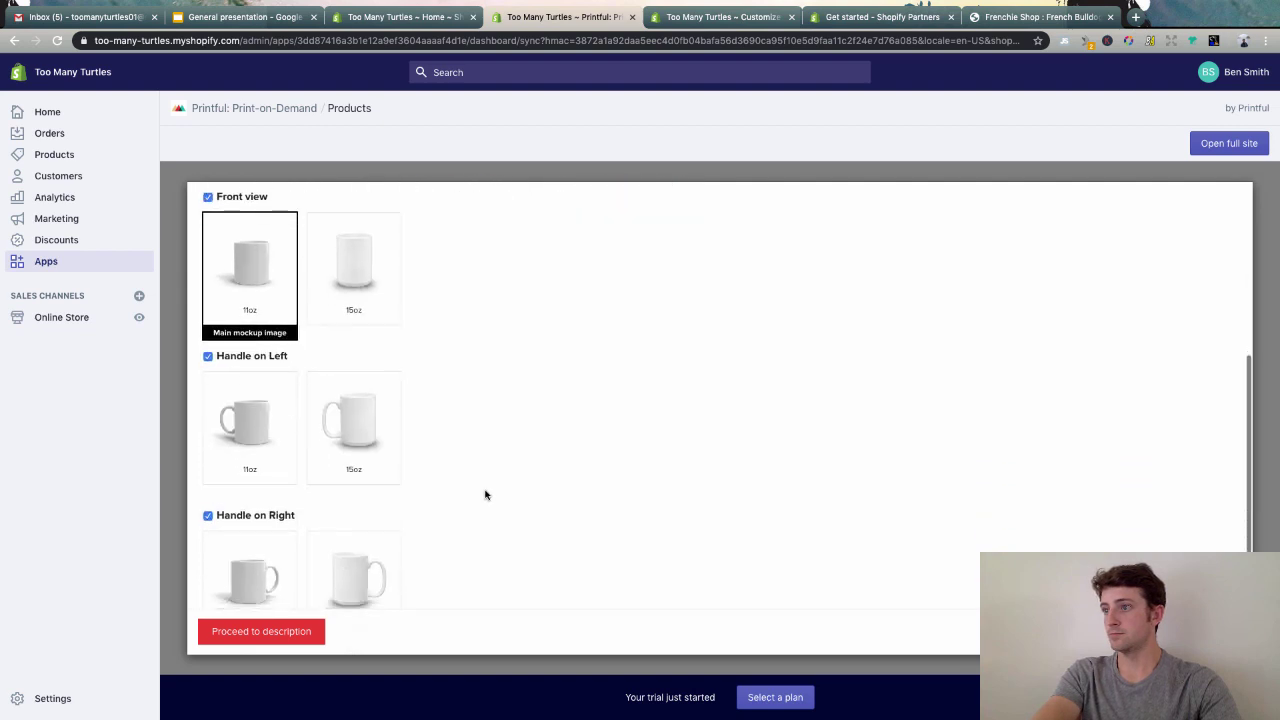
scroll(485, 495, "up", 3)
scroll(360, 500, "down", 5)
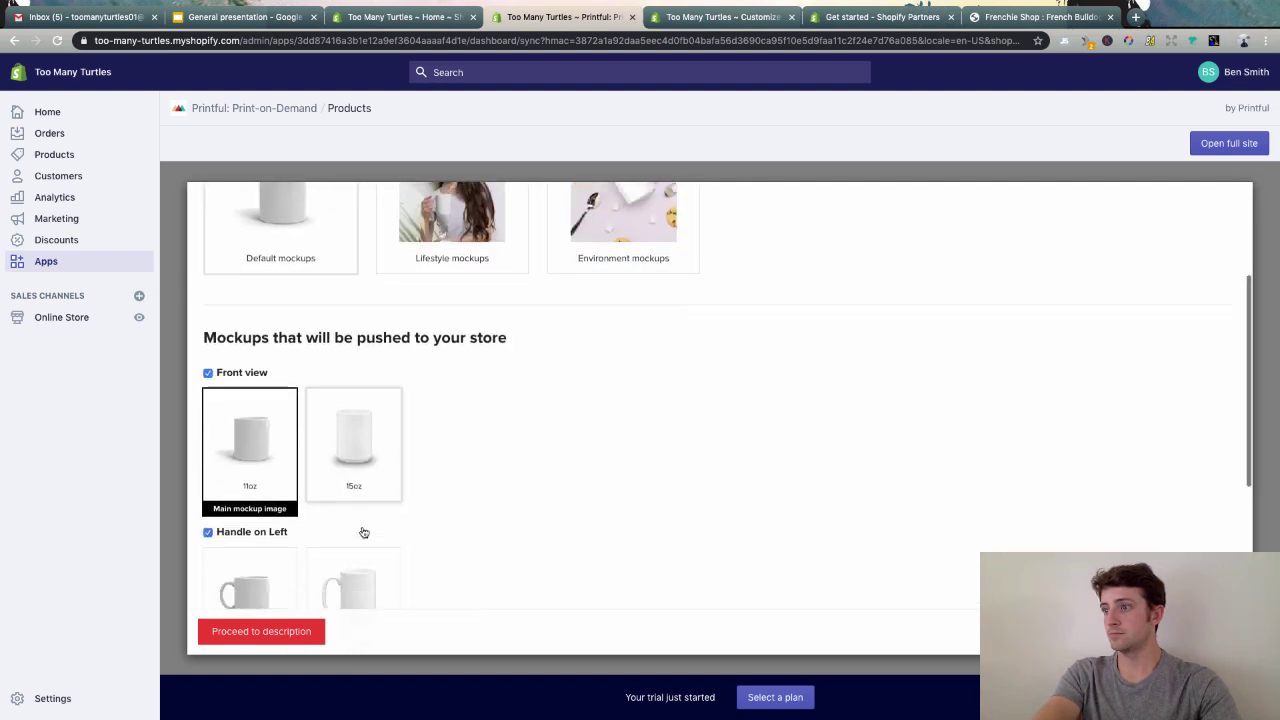
left_click(363, 455)
- Review the product description step, then close the mug setup without submitting
scroll(400, 490, "down", 1)
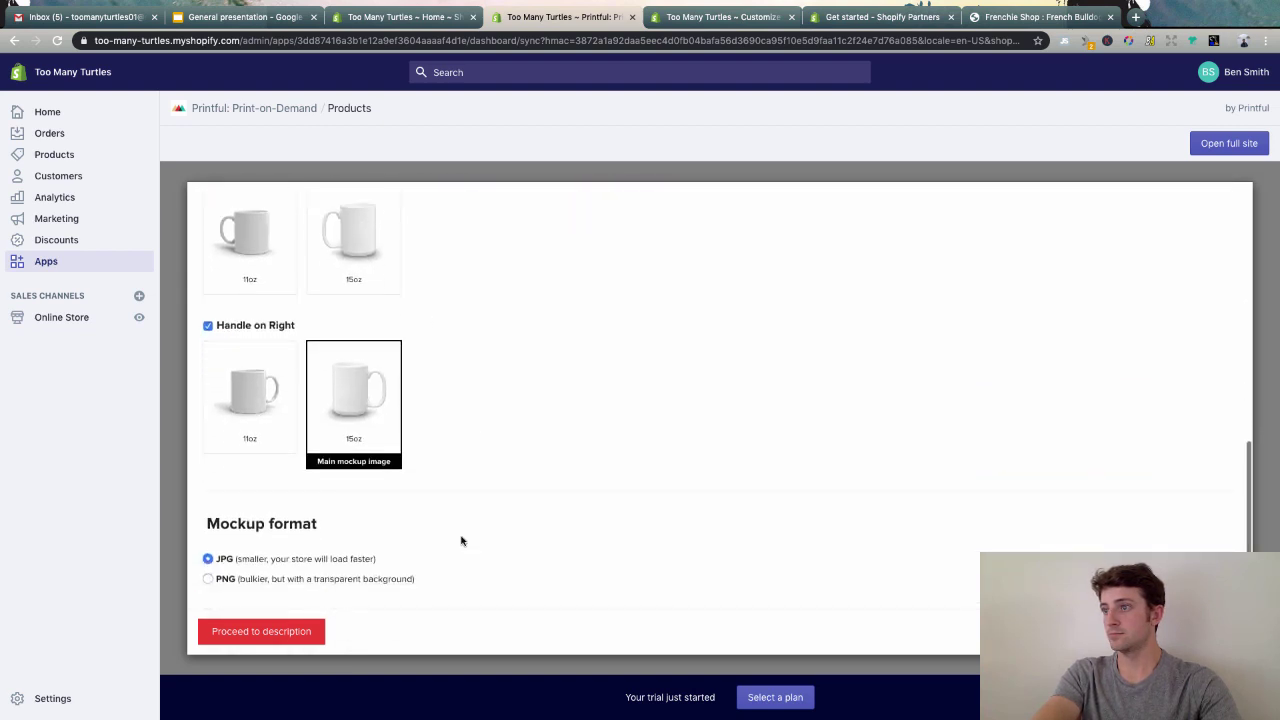
left_click(257, 631)
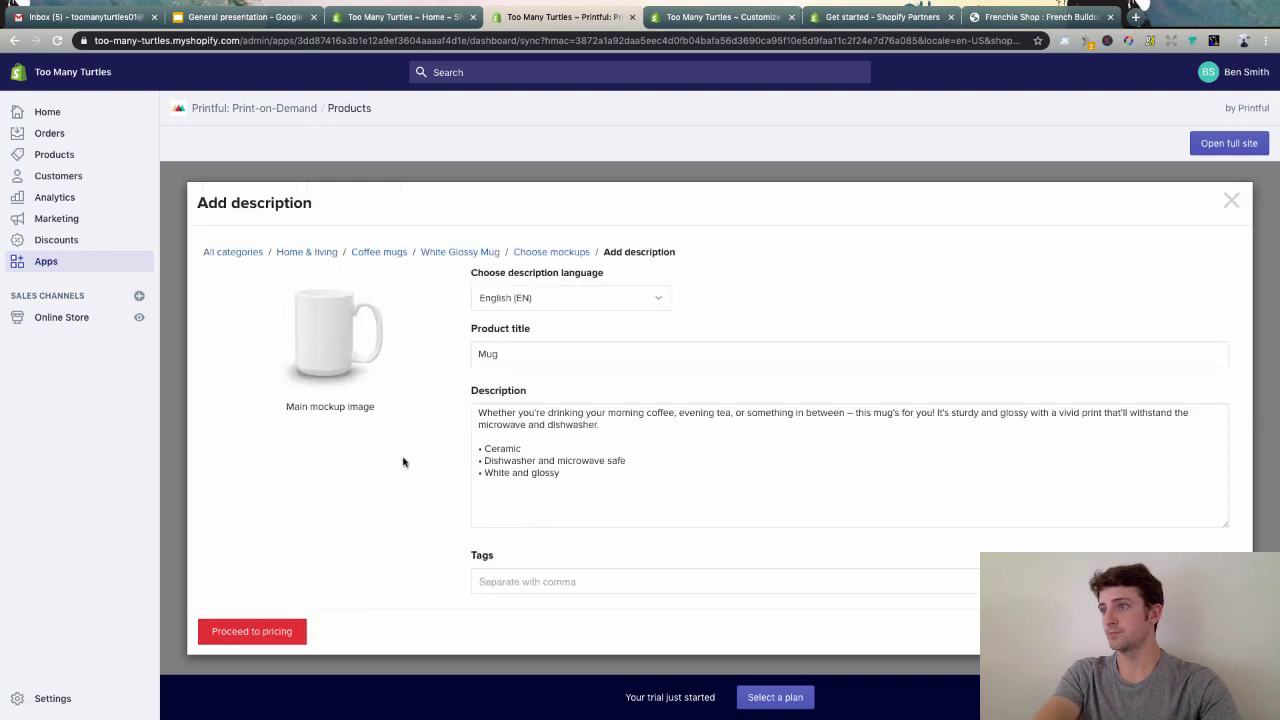
left_click(484, 350)
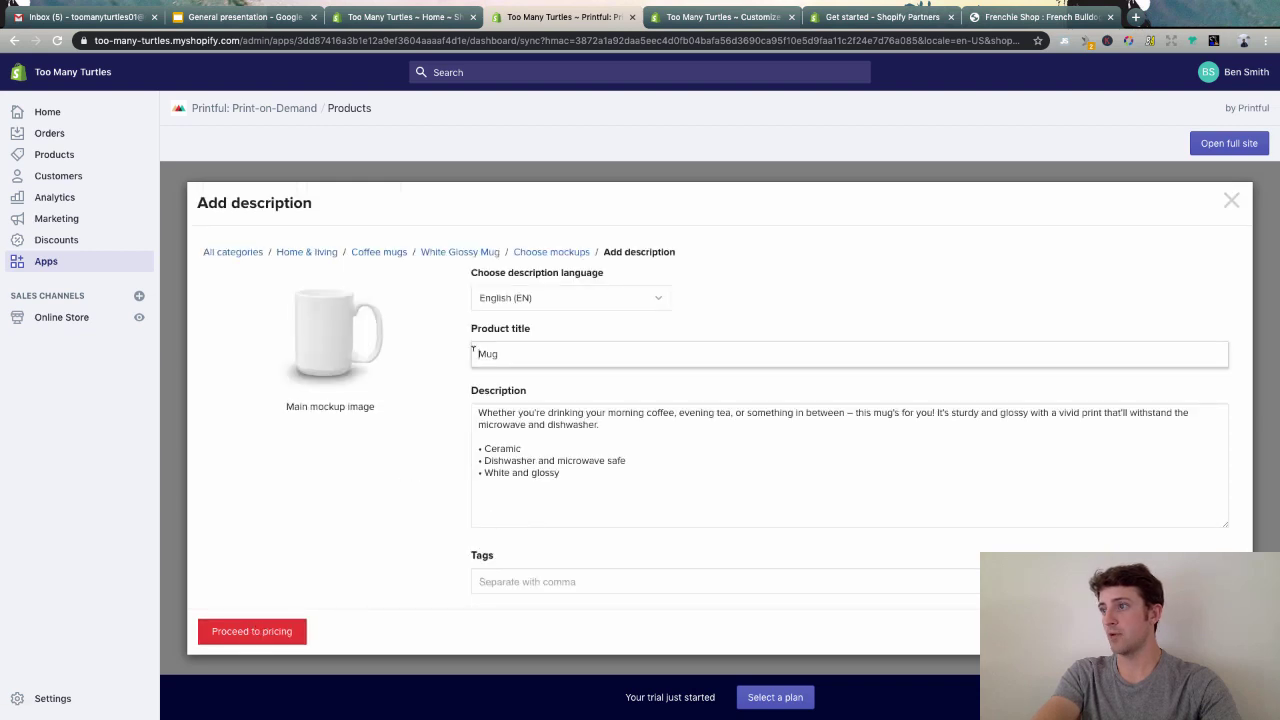
left_click(705, 305)
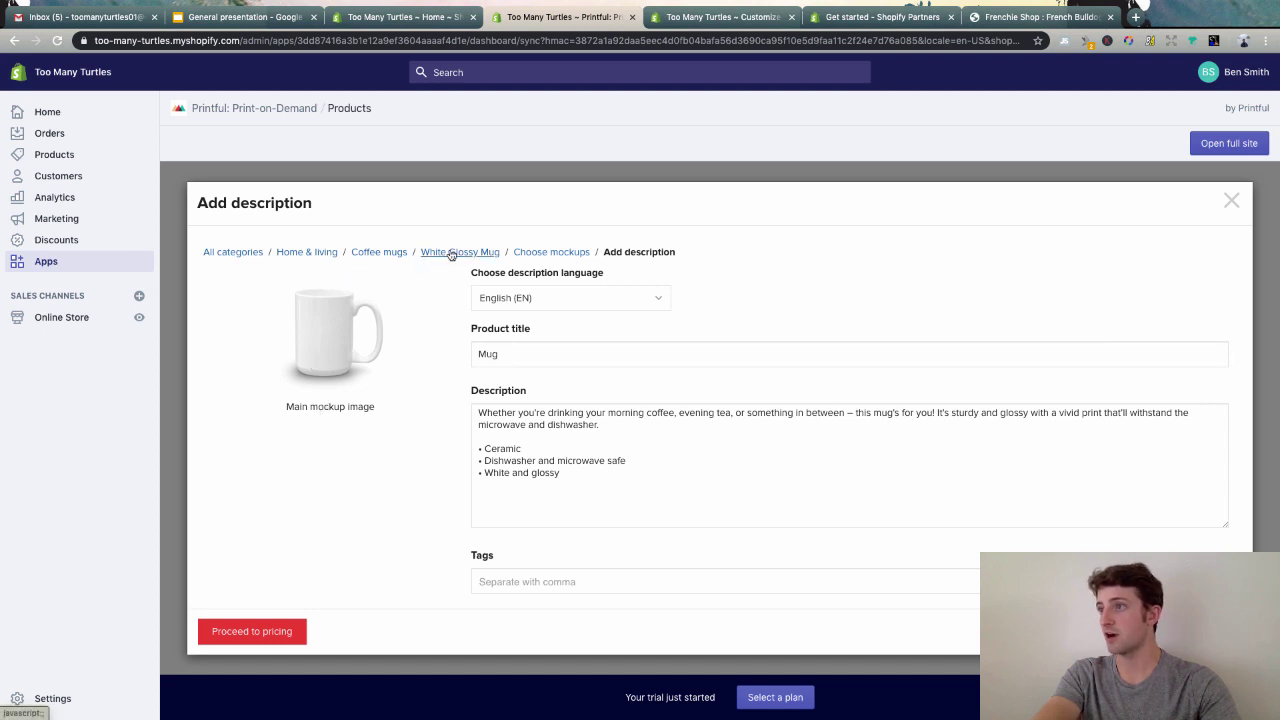
scroll(472, 418, "down", 3)
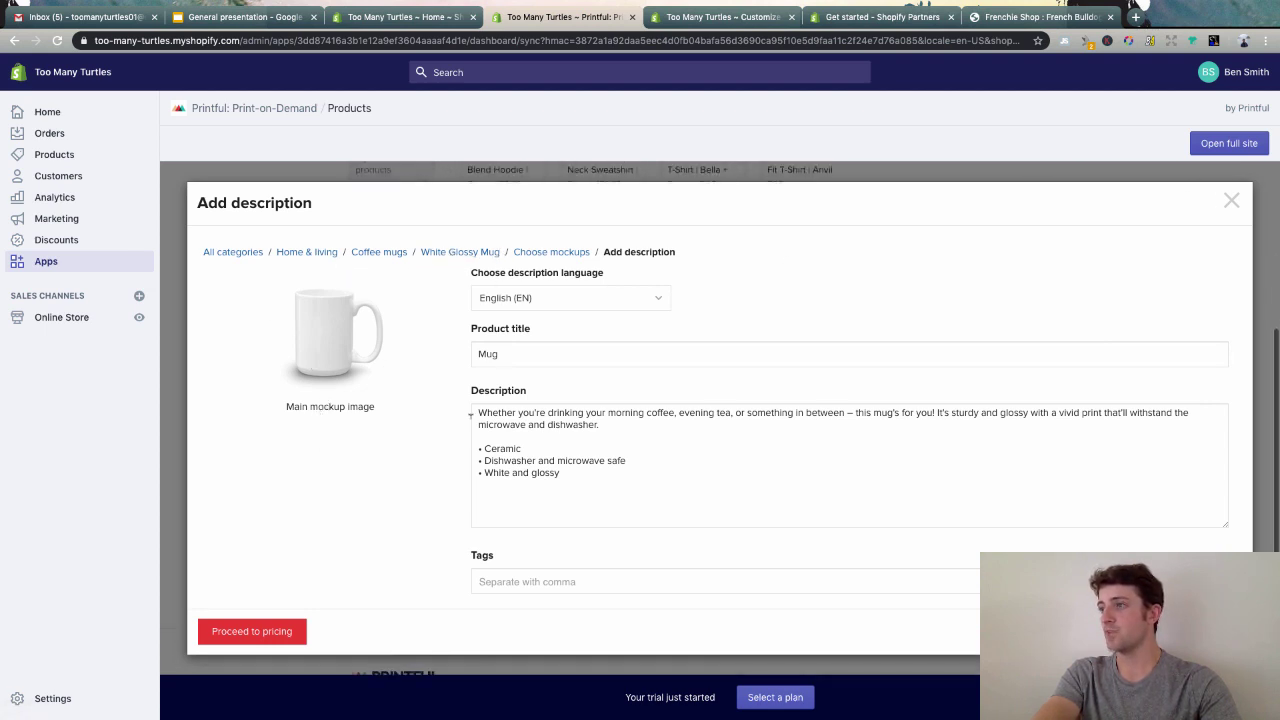
scroll(349, 363, "up", 1)
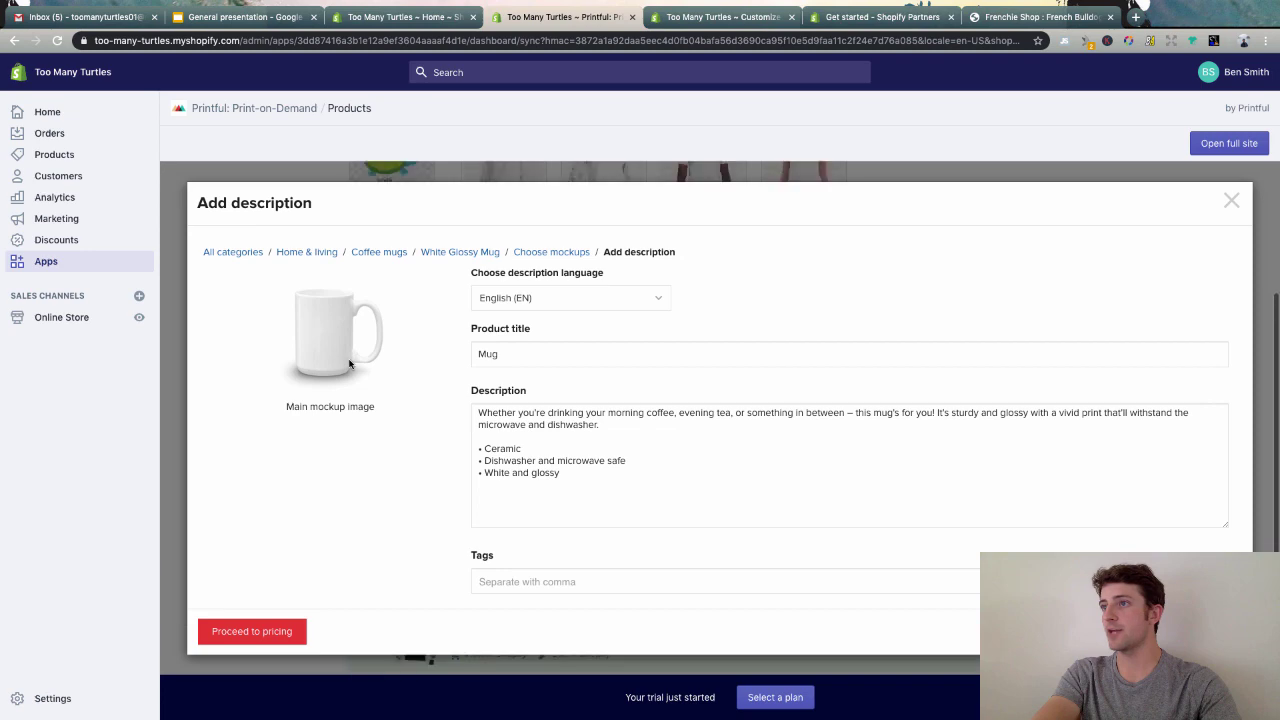
left_click(1231, 201)
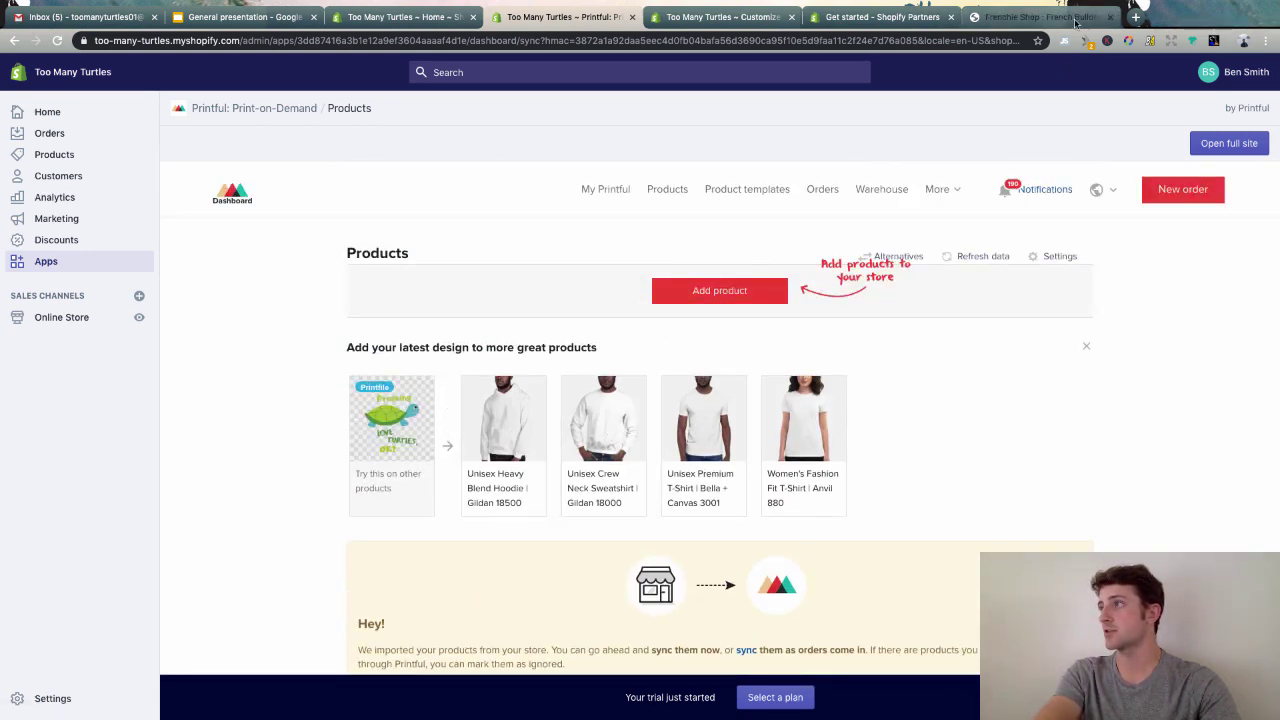
- Open the Frenchie Shop Halloween collection, then close it and the Shopify Partners tab
left_click(1070, 20)
mouse_move(529, 126)
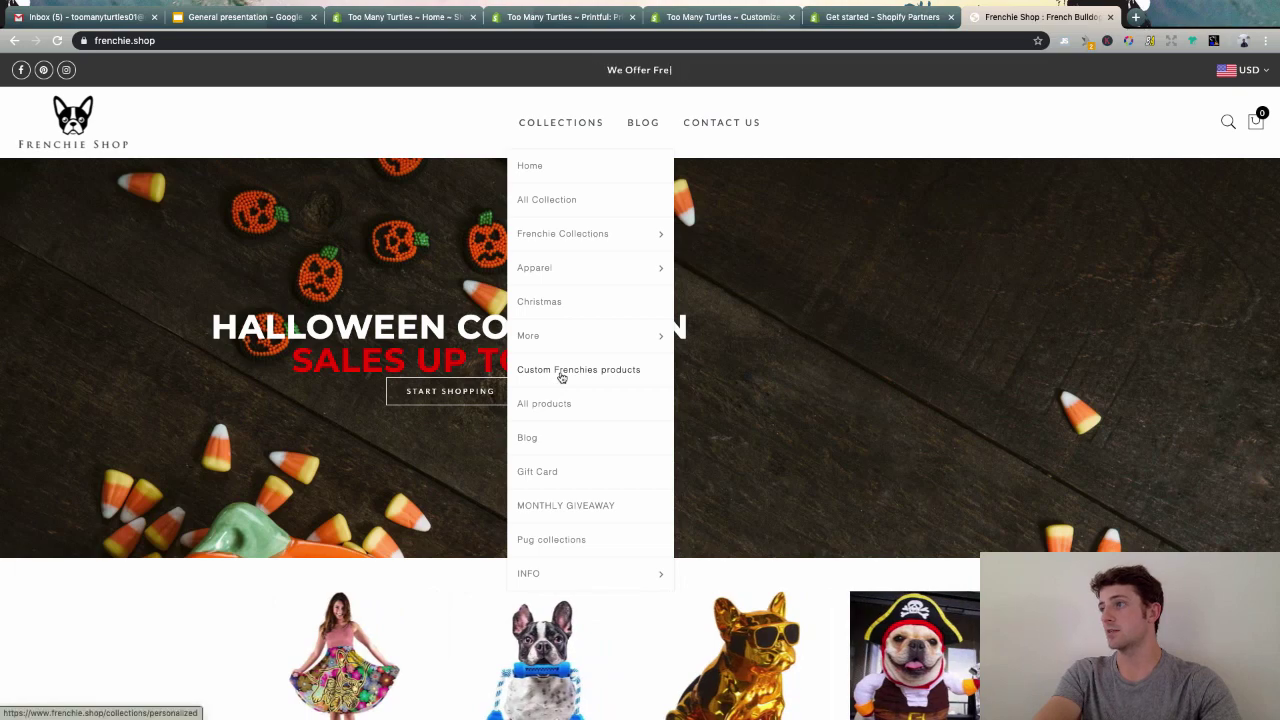
mouse_move(562, 354)
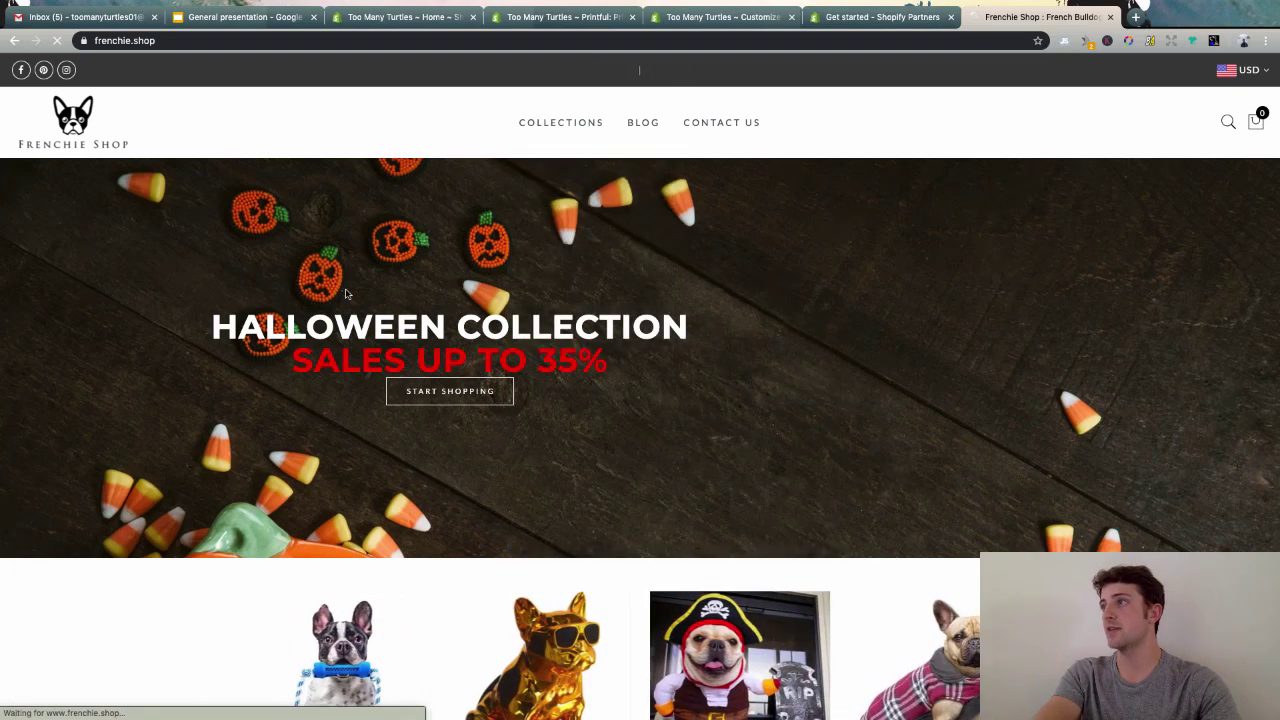
left_click(346, 293)
key("ctrl+shift+Tab")
key("ctrl+w")
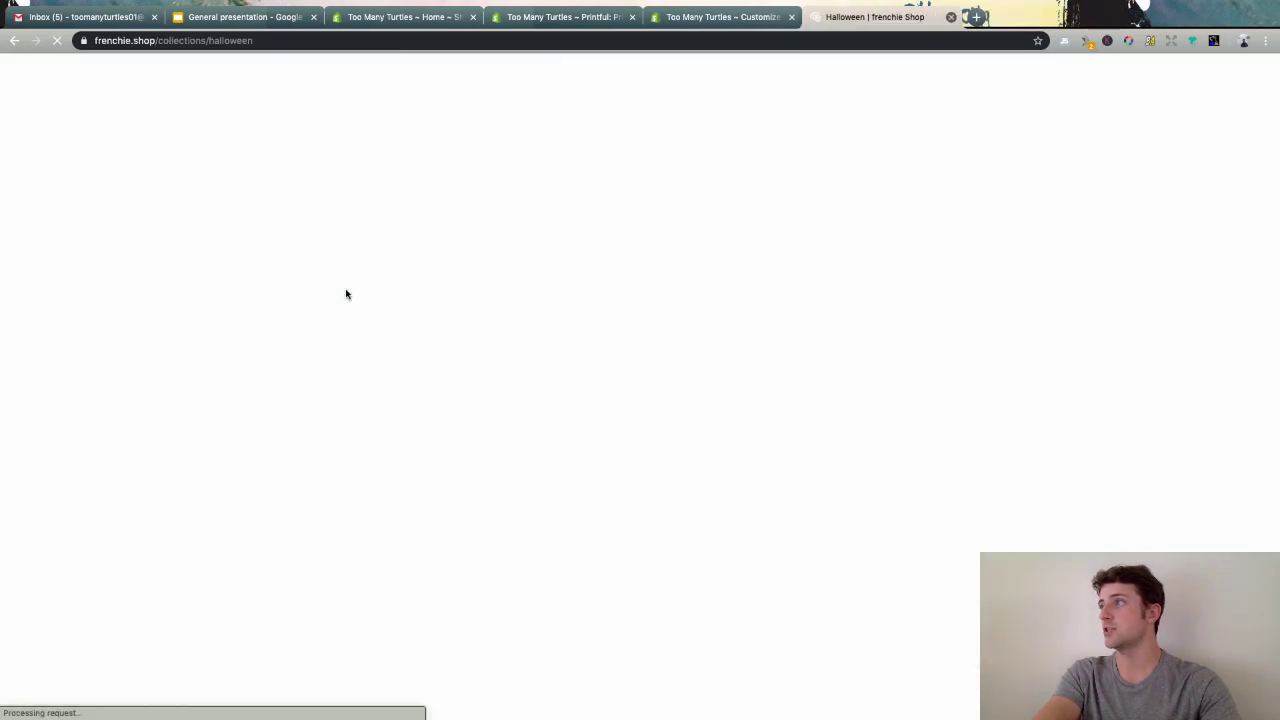
key("ctrl+w")
- Start a new collection titled 'Turtle Themed T Shirts'
key("ctrl+shift+Tab")
key("ctrl+shift+Tab")
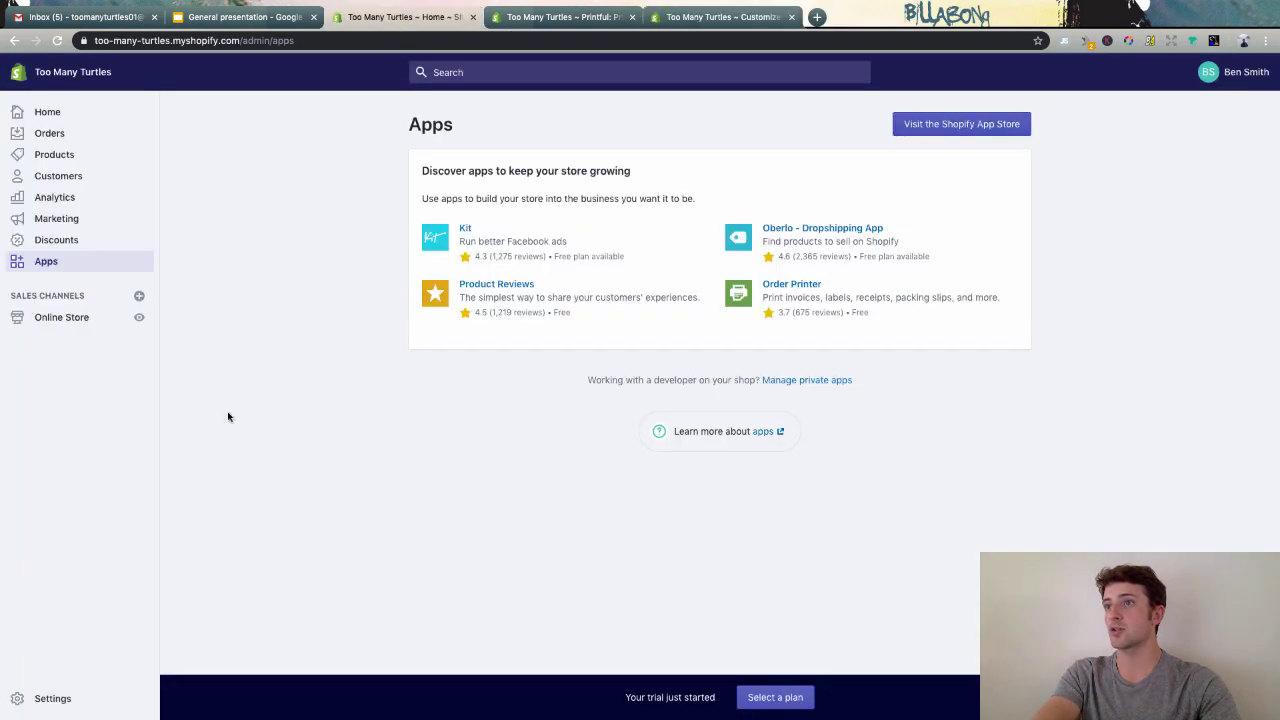
left_click(96, 154)
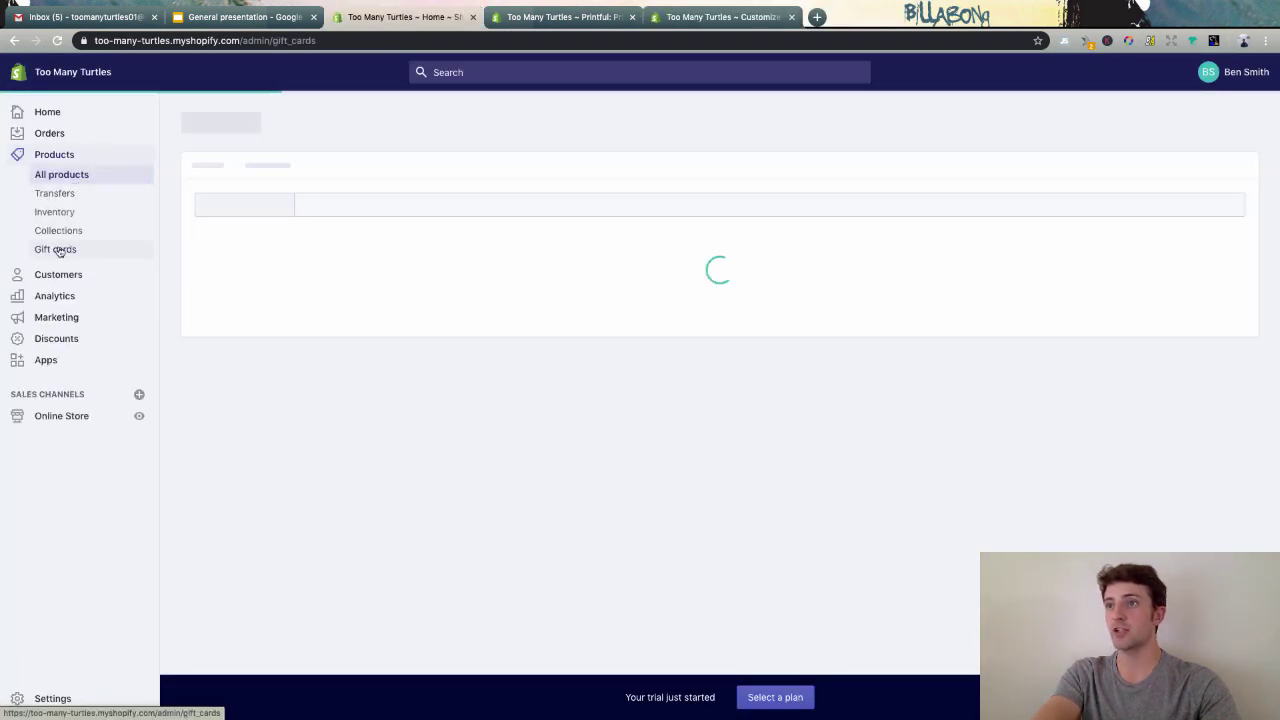
left_click(60, 231)
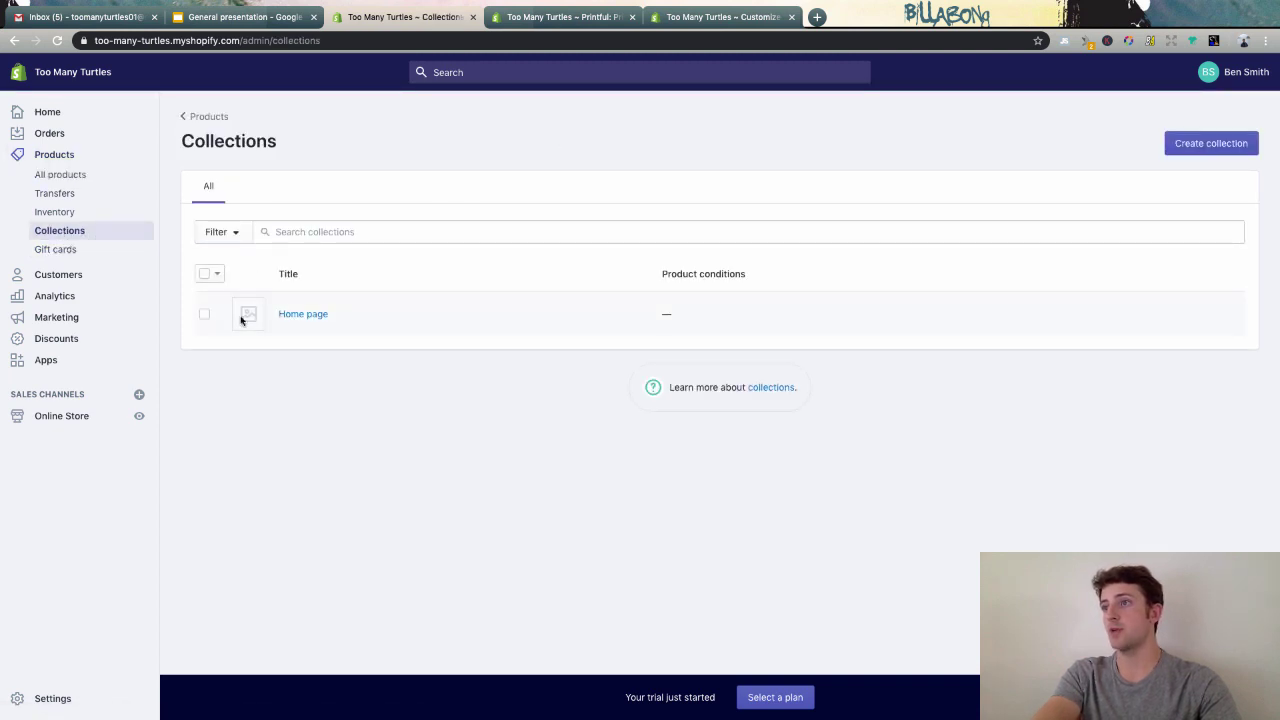
left_click(1212, 143)
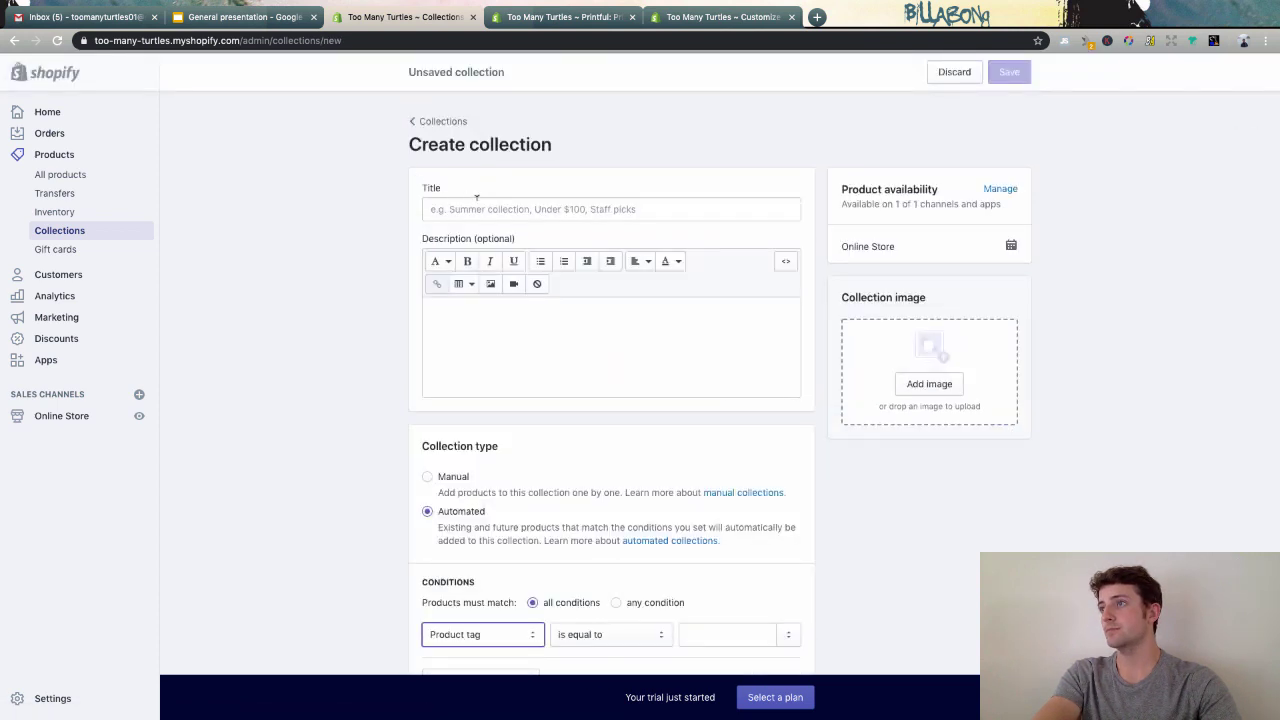
left_click(474, 207)
type("Turtle Themed T Shirts")
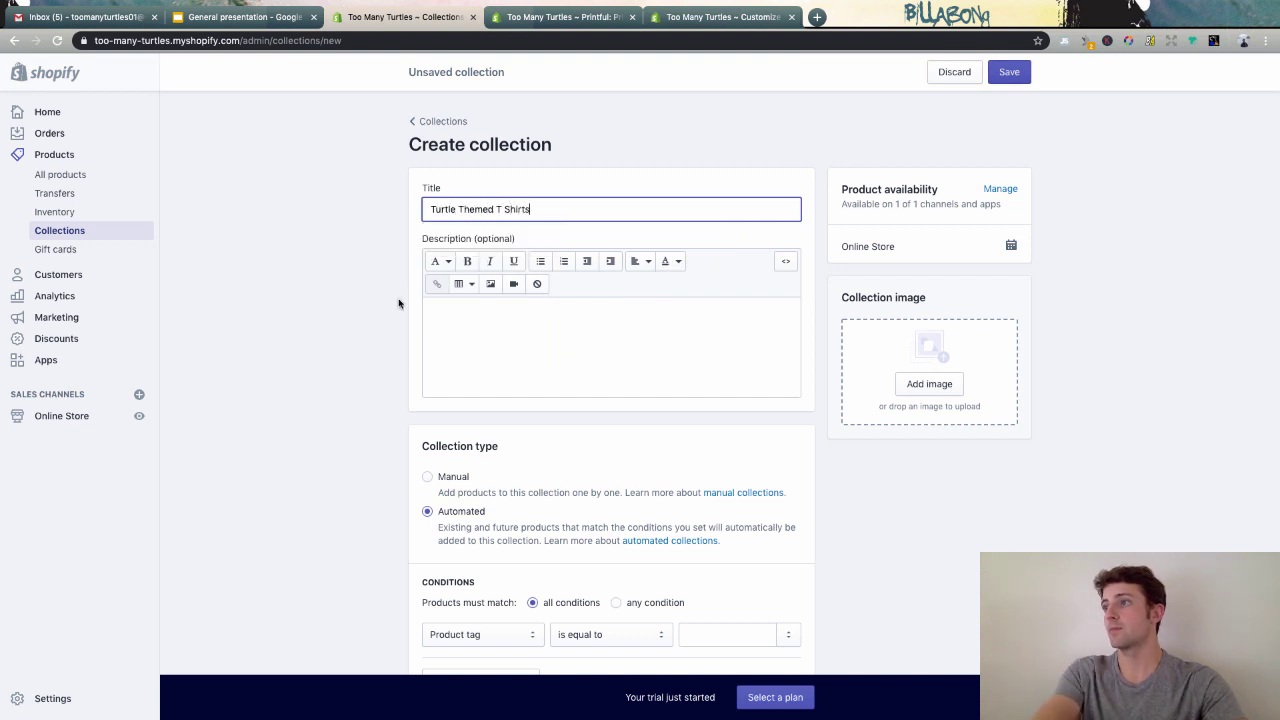
left_click(320, 347)
- Add the automated condition Product type contains 'shirt'
scroll(602, 442, "down", 4)
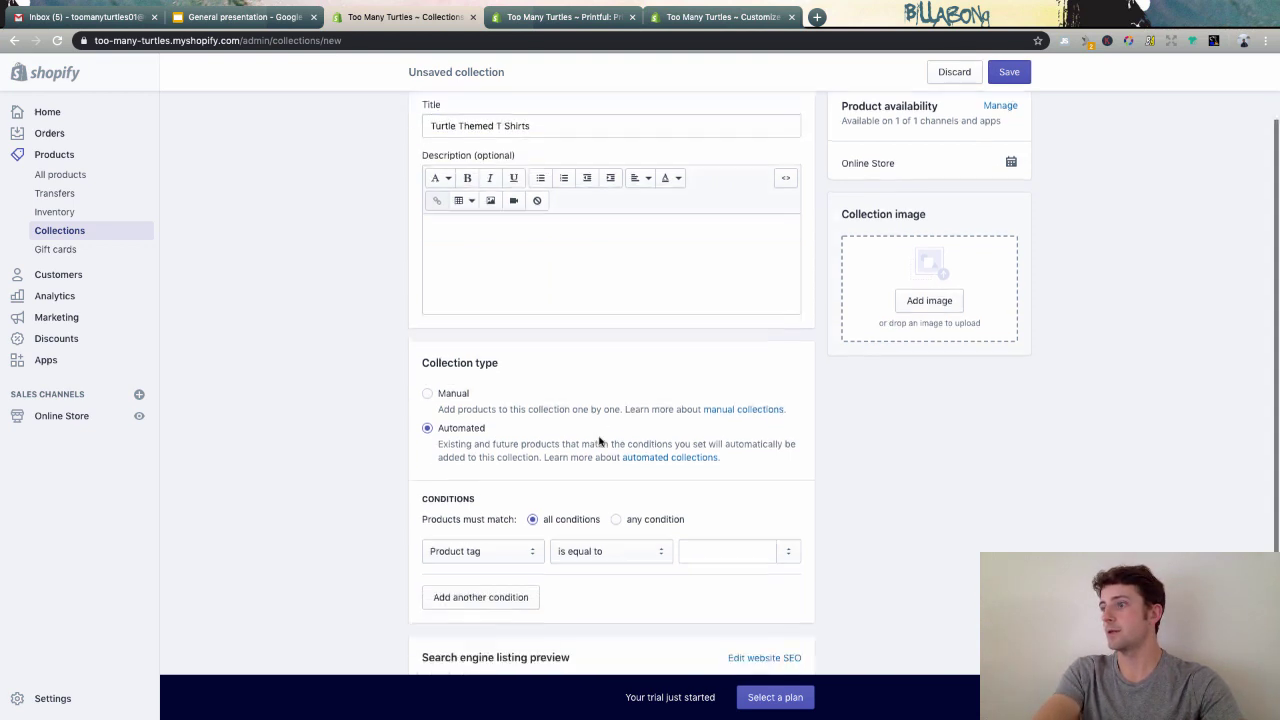
left_click(466, 458)
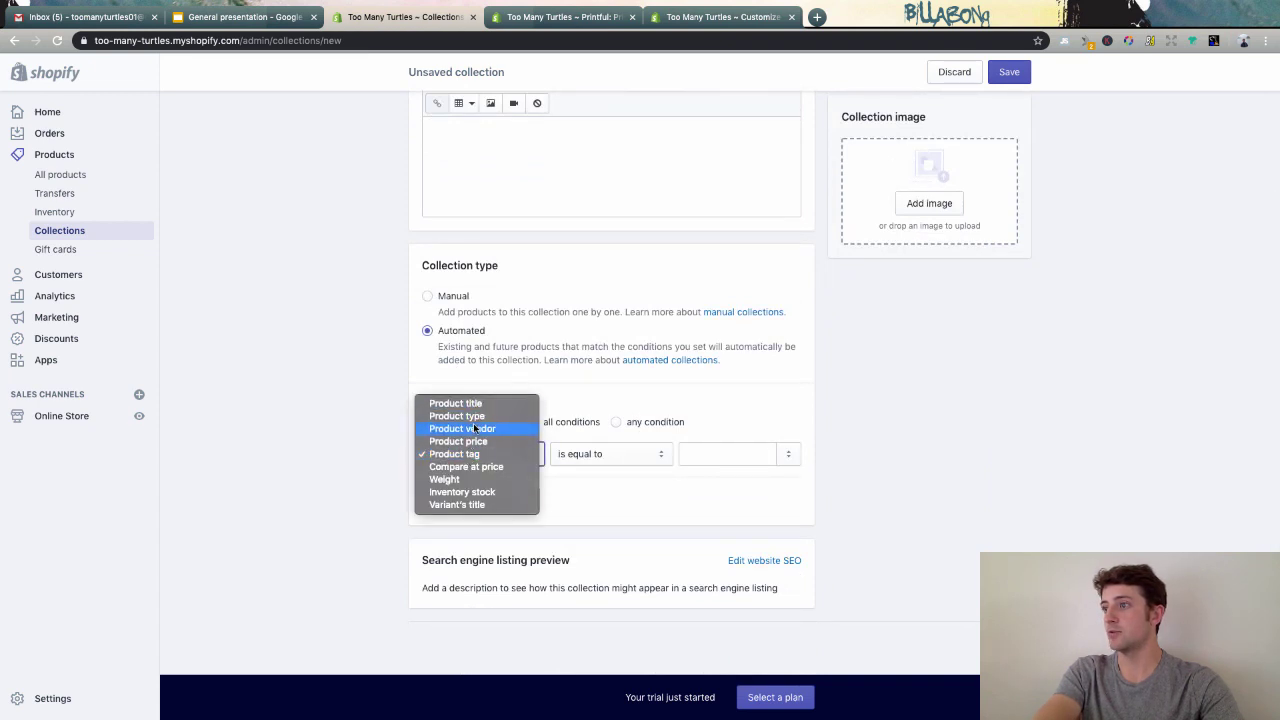
left_click(458, 416)
left_click(596, 462)
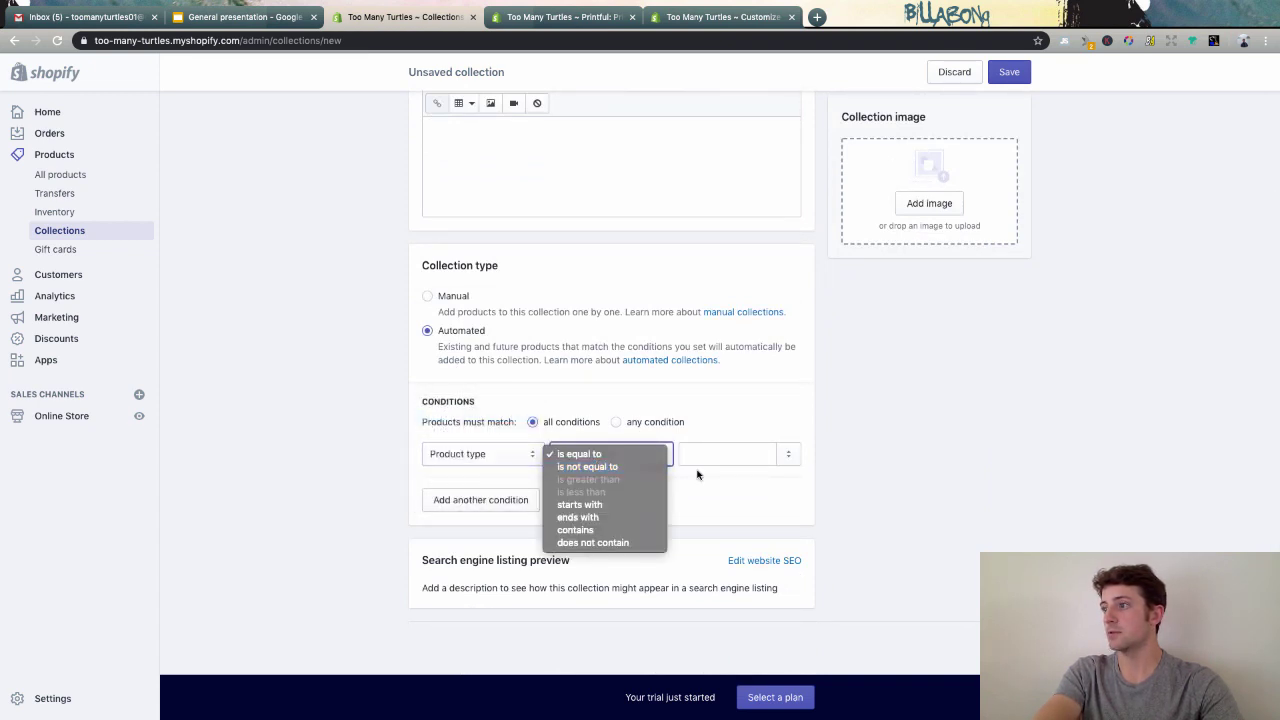
left_click(697, 459)
left_click(640, 456)
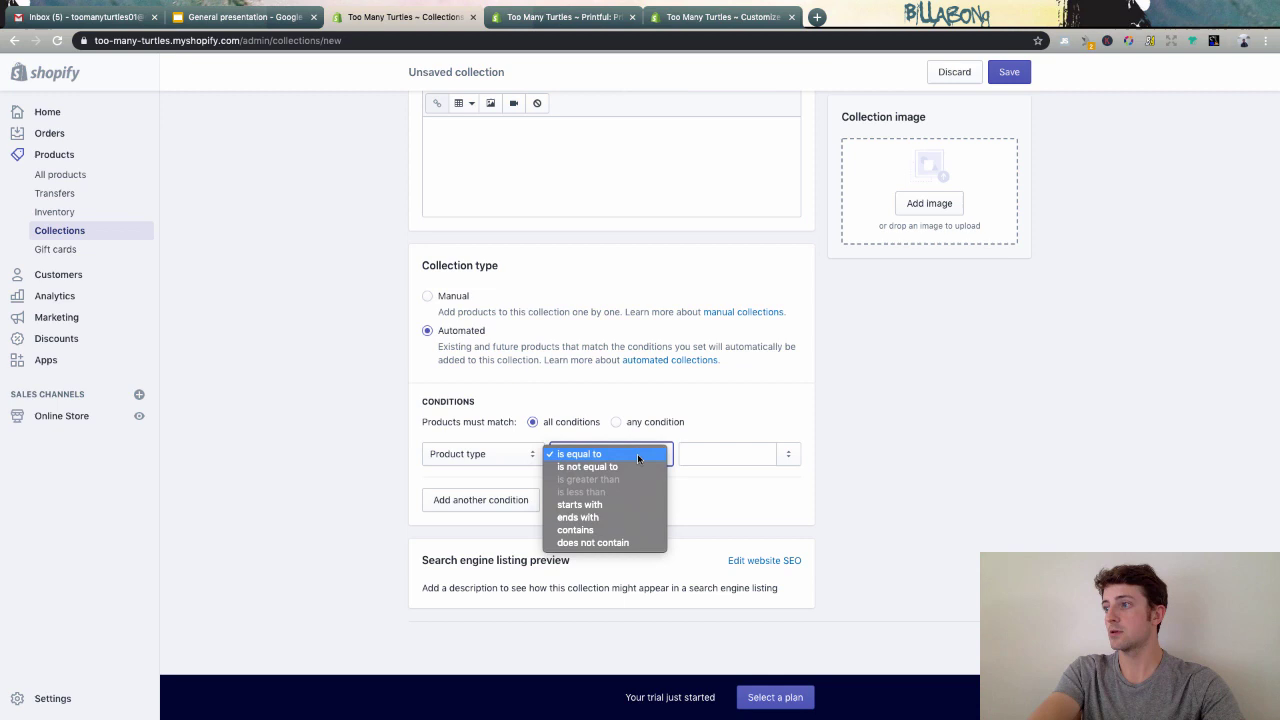
left_click(623, 528)
left_click(700, 454)
type("shirt")
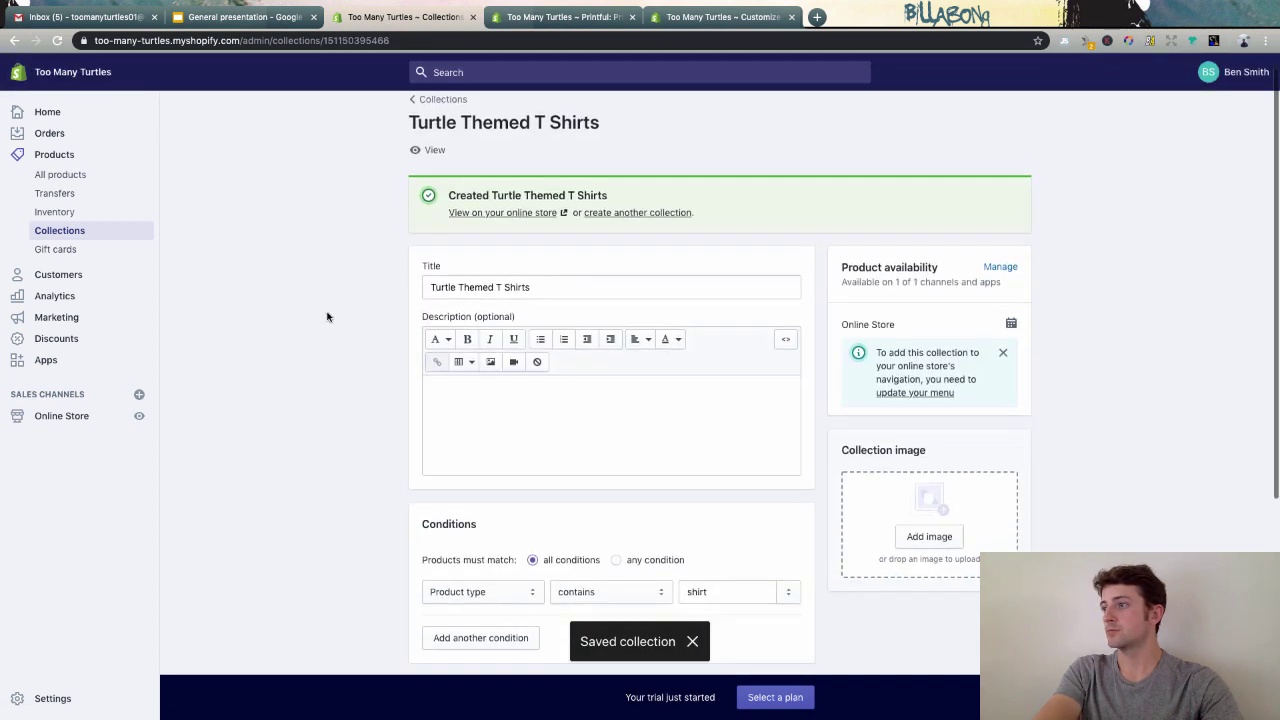
- Set the turtle collection to match any condition, save it, and go to Online Store Themes
scroll(330, 317, "down", 5)
scroll(326, 317, "up", 2)
scroll(328, 315, "up", 2)
scroll(577, 286, "down", 4)
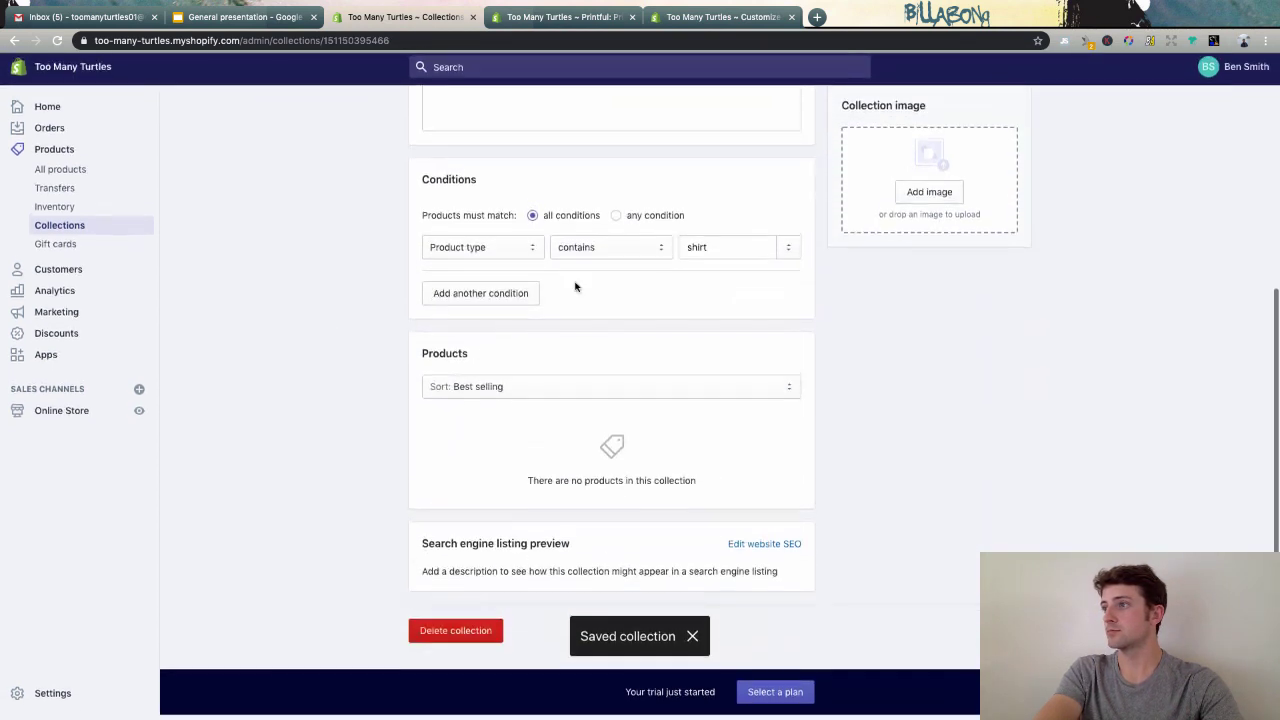
left_click(618, 258)
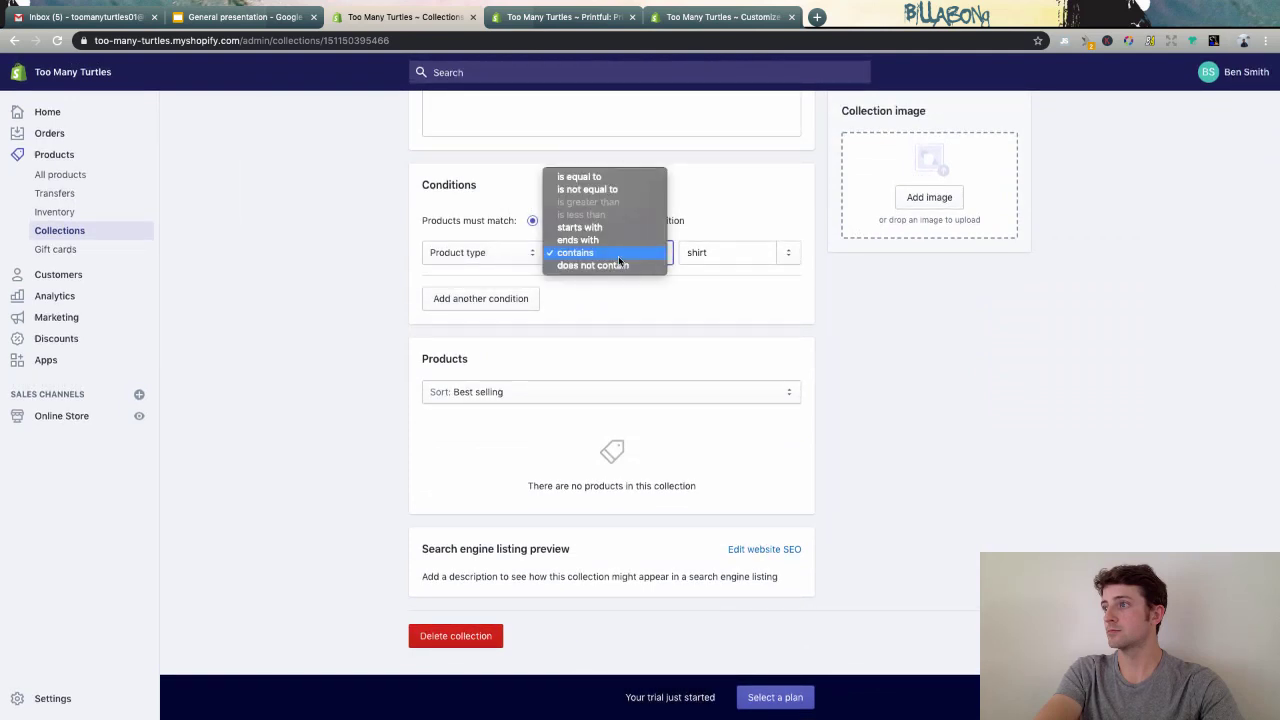
left_click(462, 258)
left_click(472, 256)
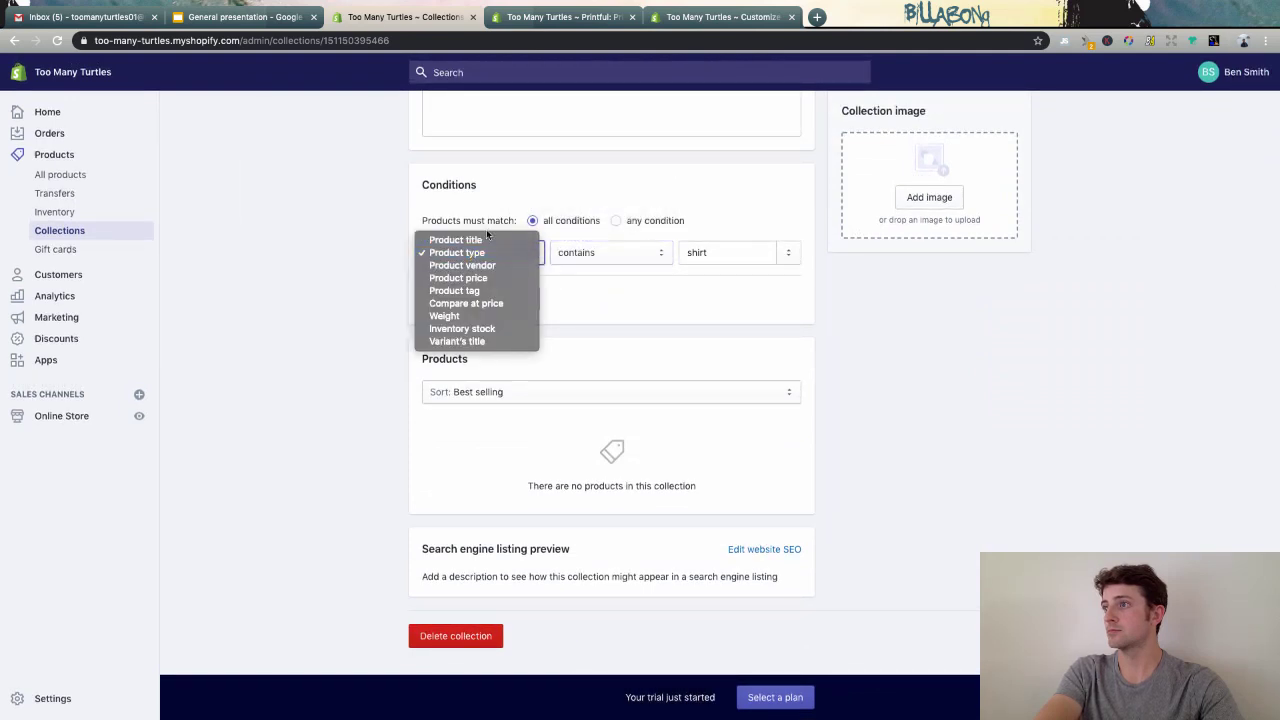
left_click(641, 221)
left_click(641, 221)
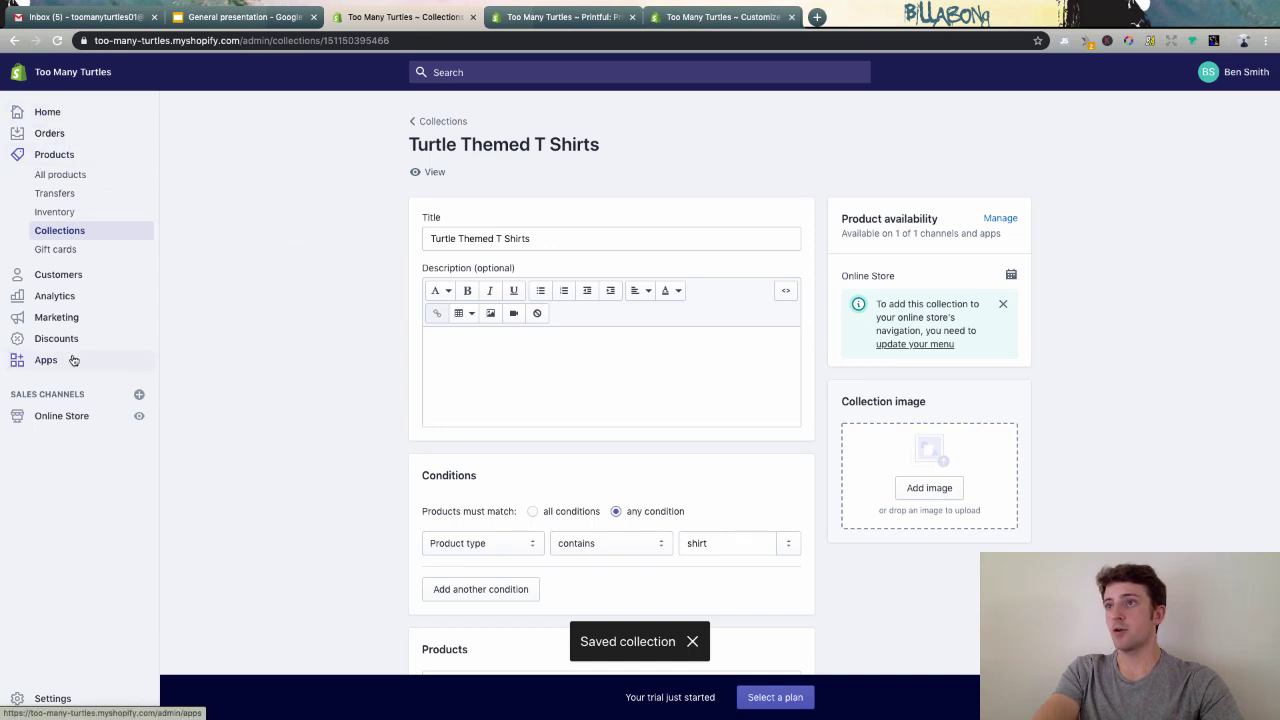
left_click(62, 236)
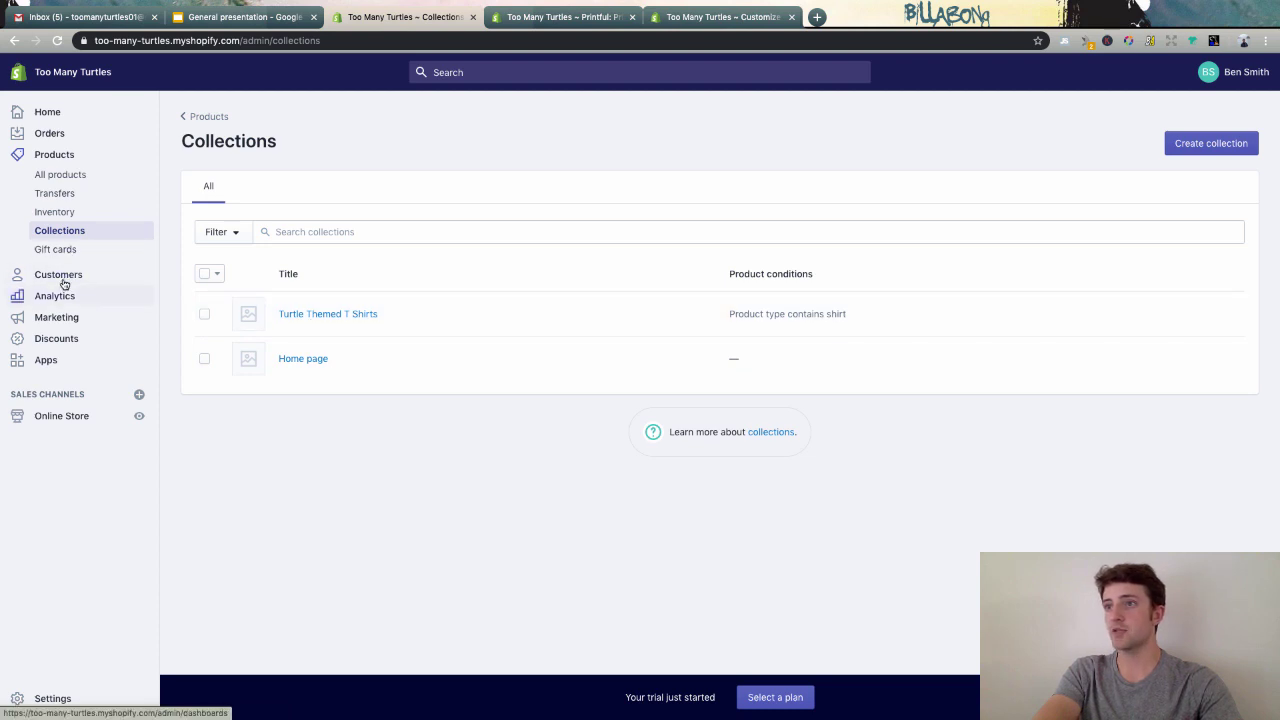
left_click(64, 418)
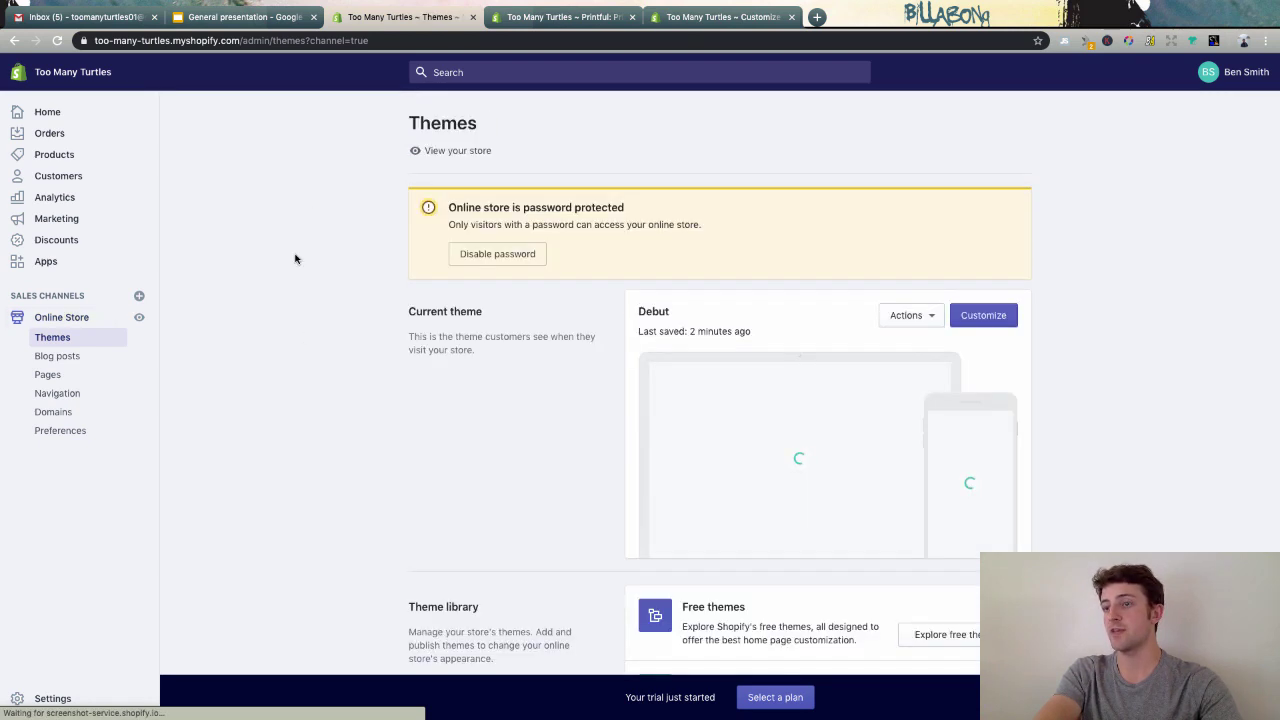
- Add the free Venture theme to the theme library and check its Actions options
scroll(346, 263, "down", 3)
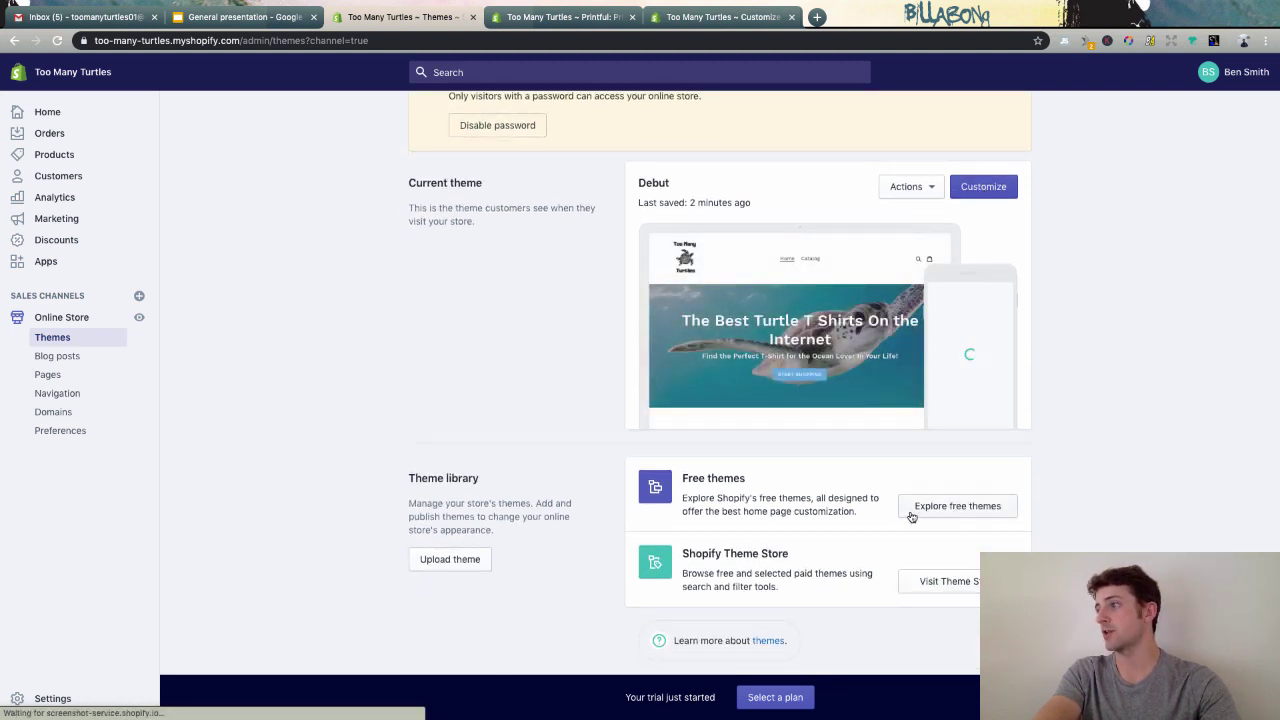
left_click(966, 512)
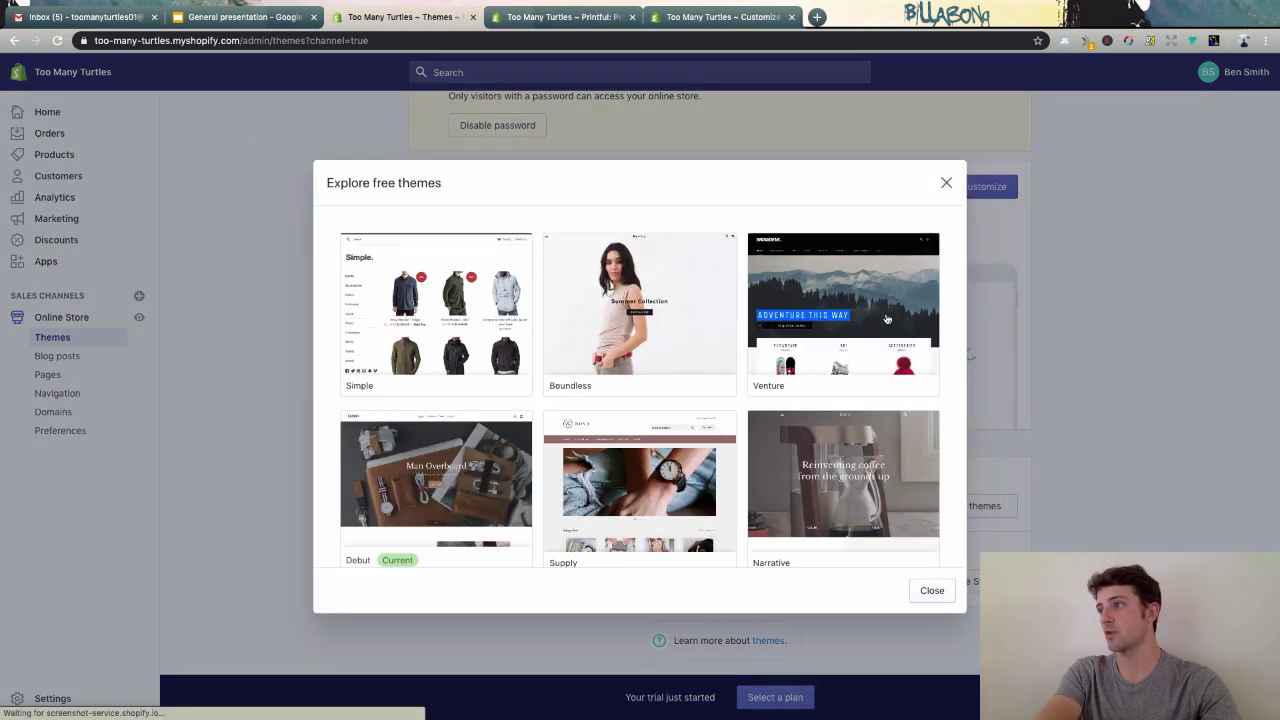
left_click(818, 297)
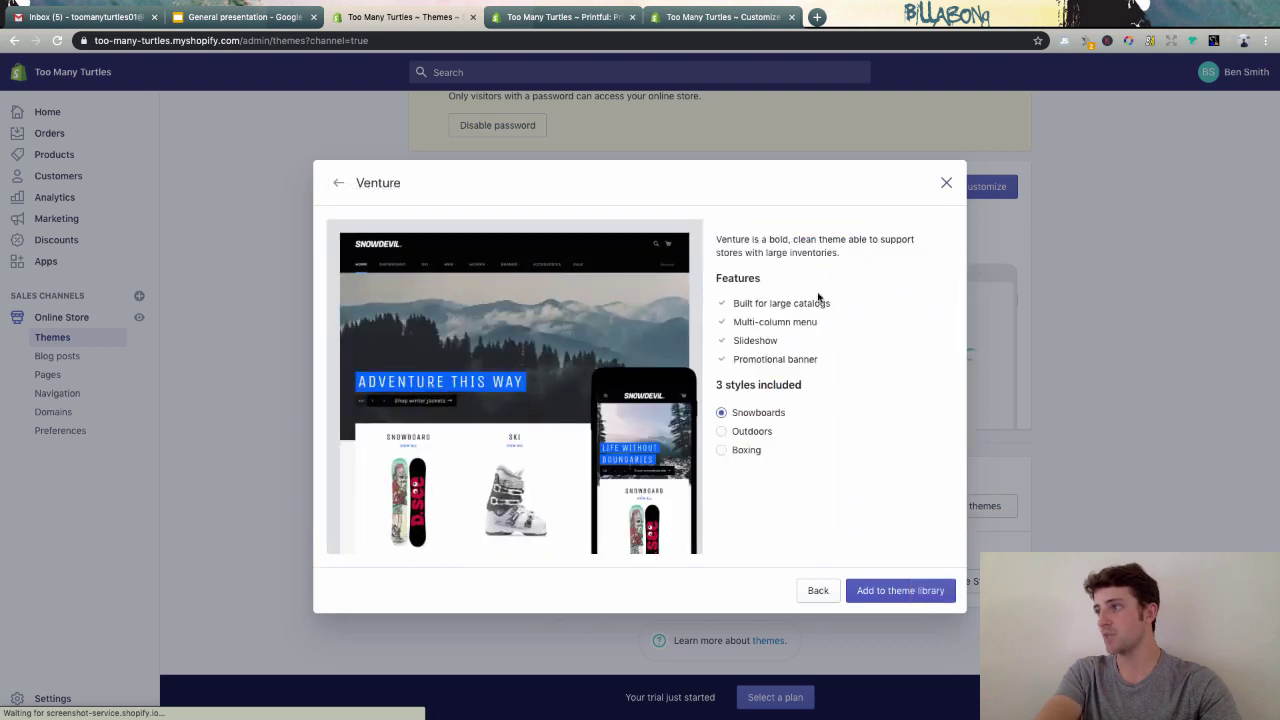
left_click(892, 590)
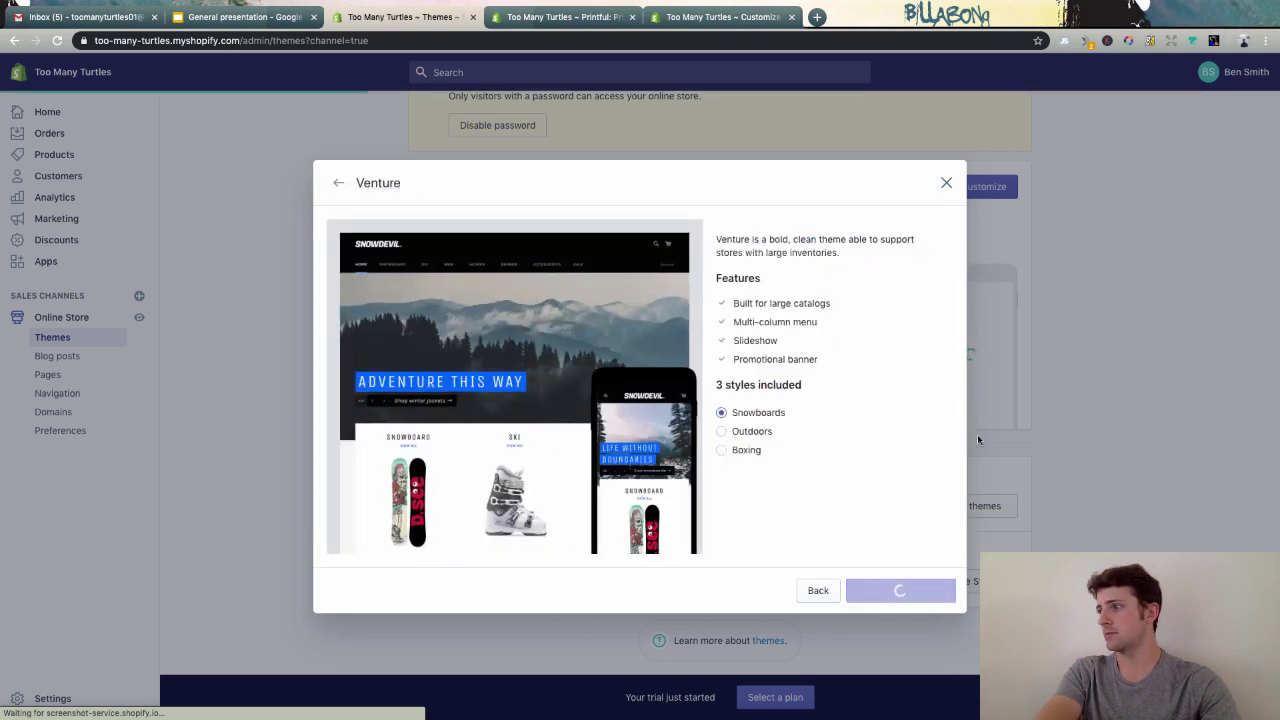
scroll(1072, 454, "down", 3)
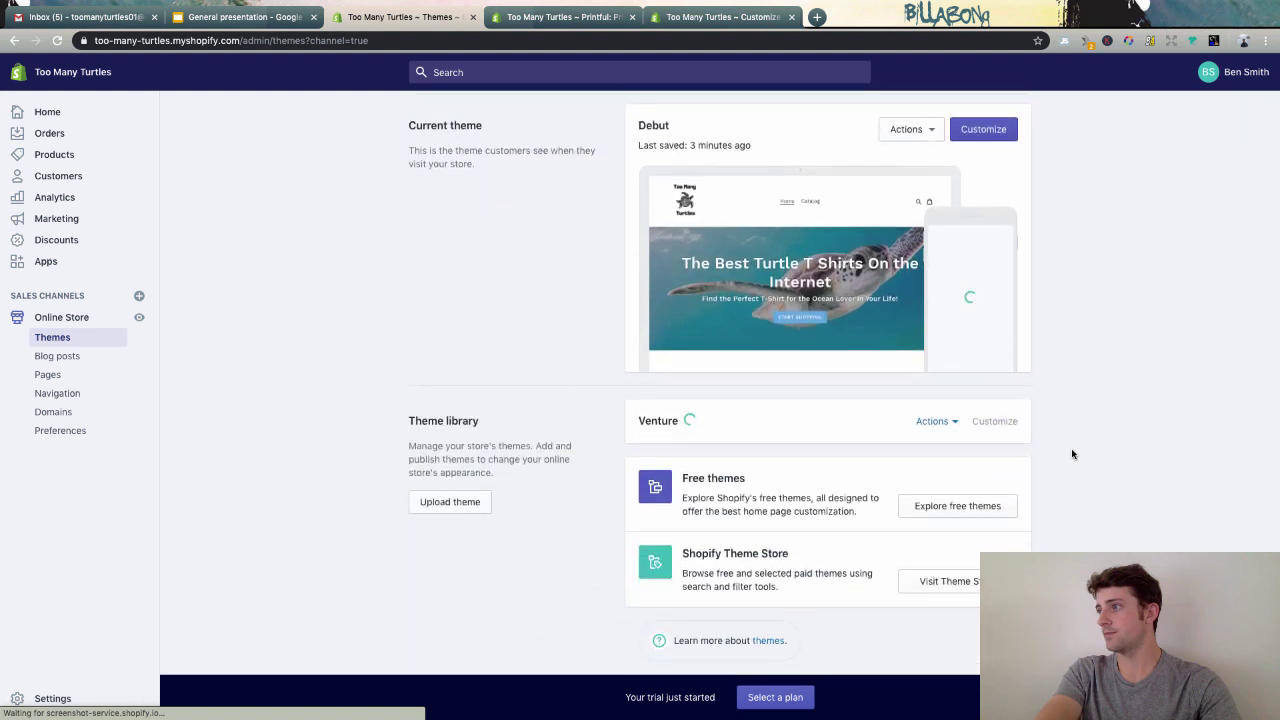
left_click(944, 423)
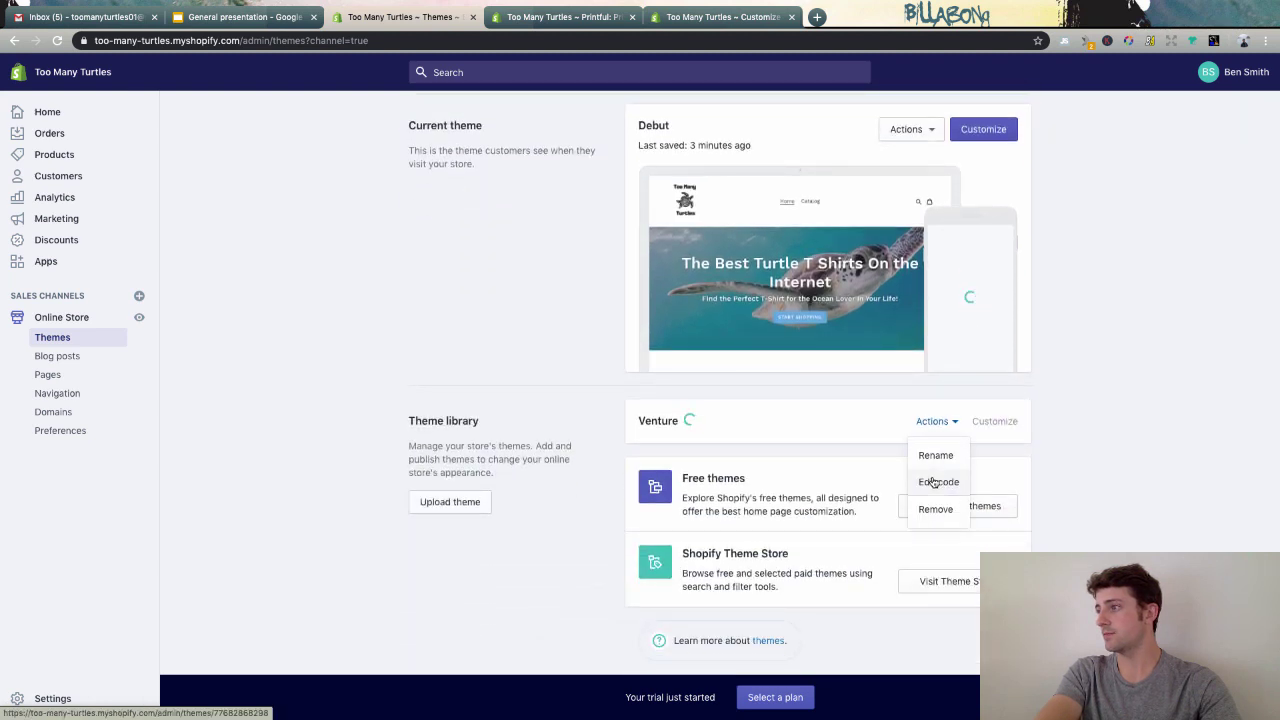
left_click(578, 399)
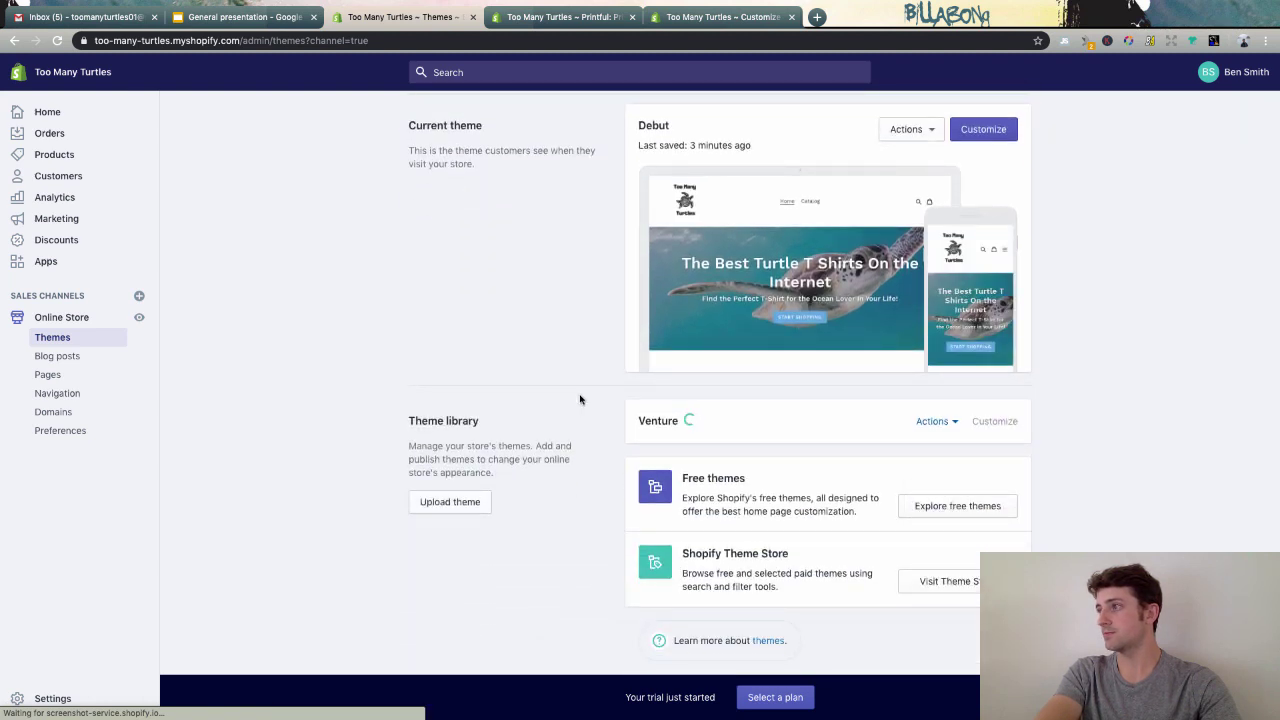
scroll(598, 405, "down", 1)
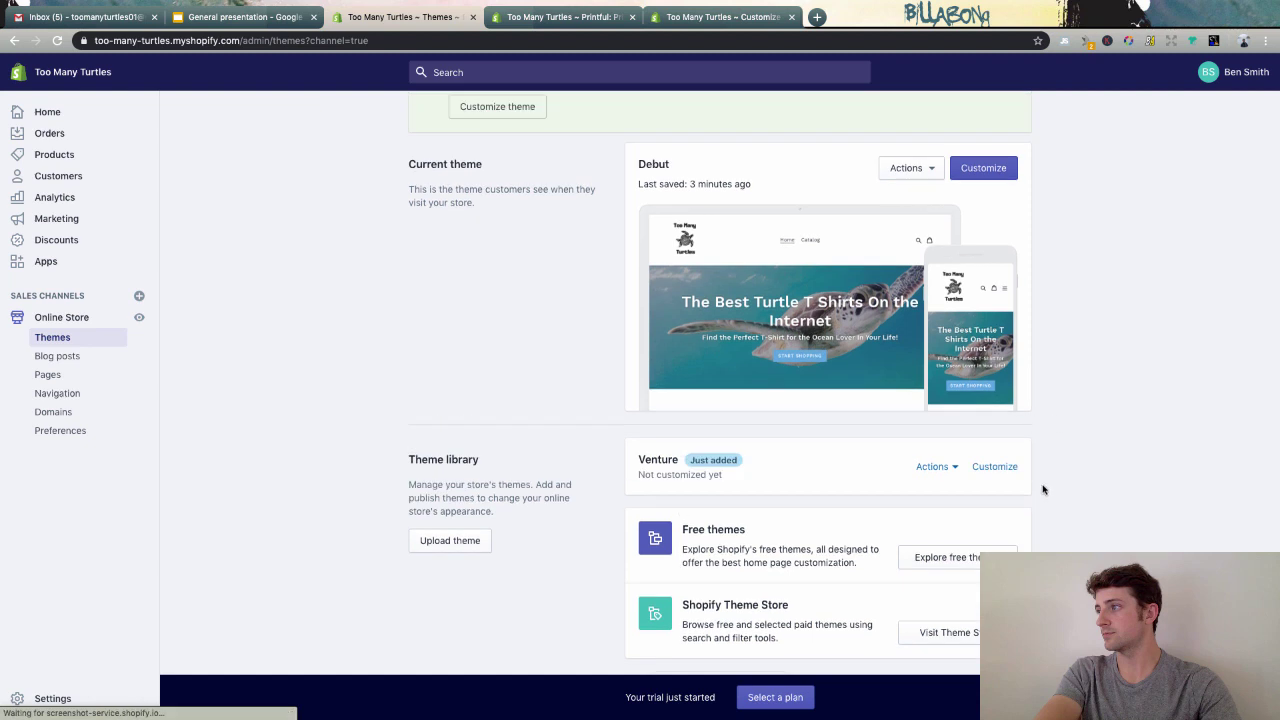
- Scroll through Venture's home page preview in the editor, then return to the Debut editor
left_click(985, 466)
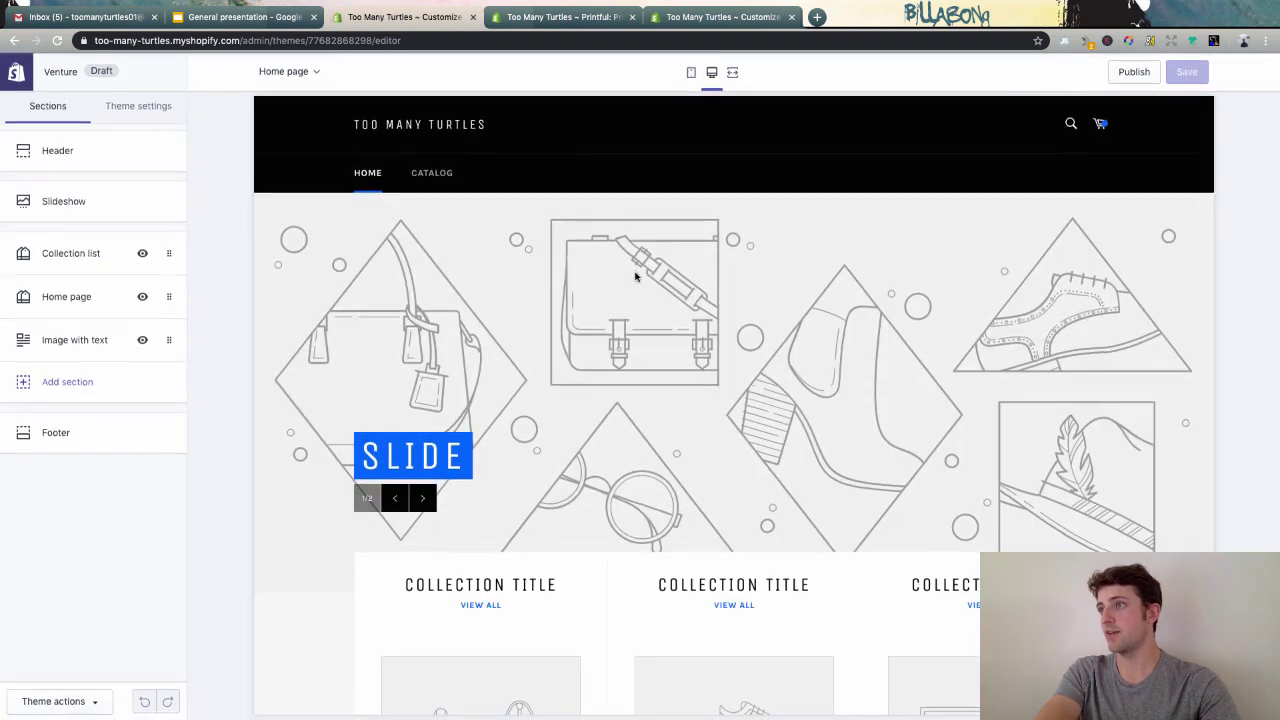
scroll(643, 380, "down", 5)
scroll(645, 380, "up", 5)
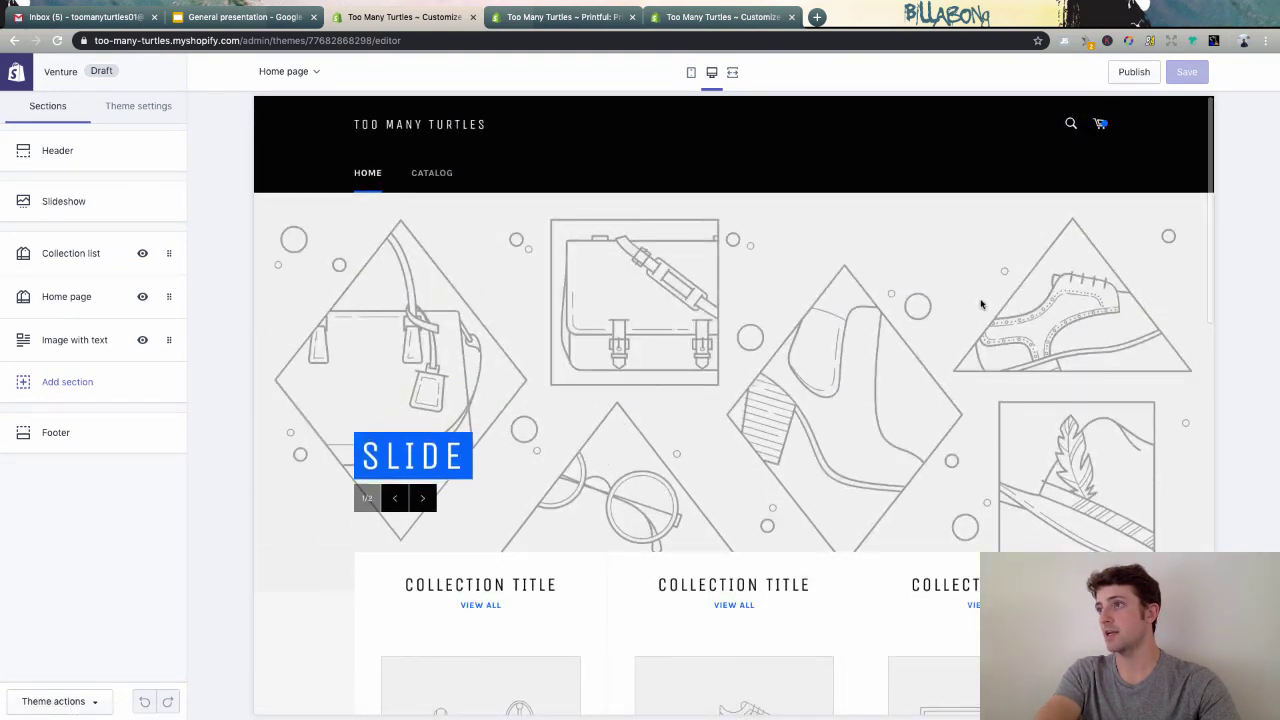
scroll(966, 283, "down", 8)
scroll(953, 280, "down", 4)
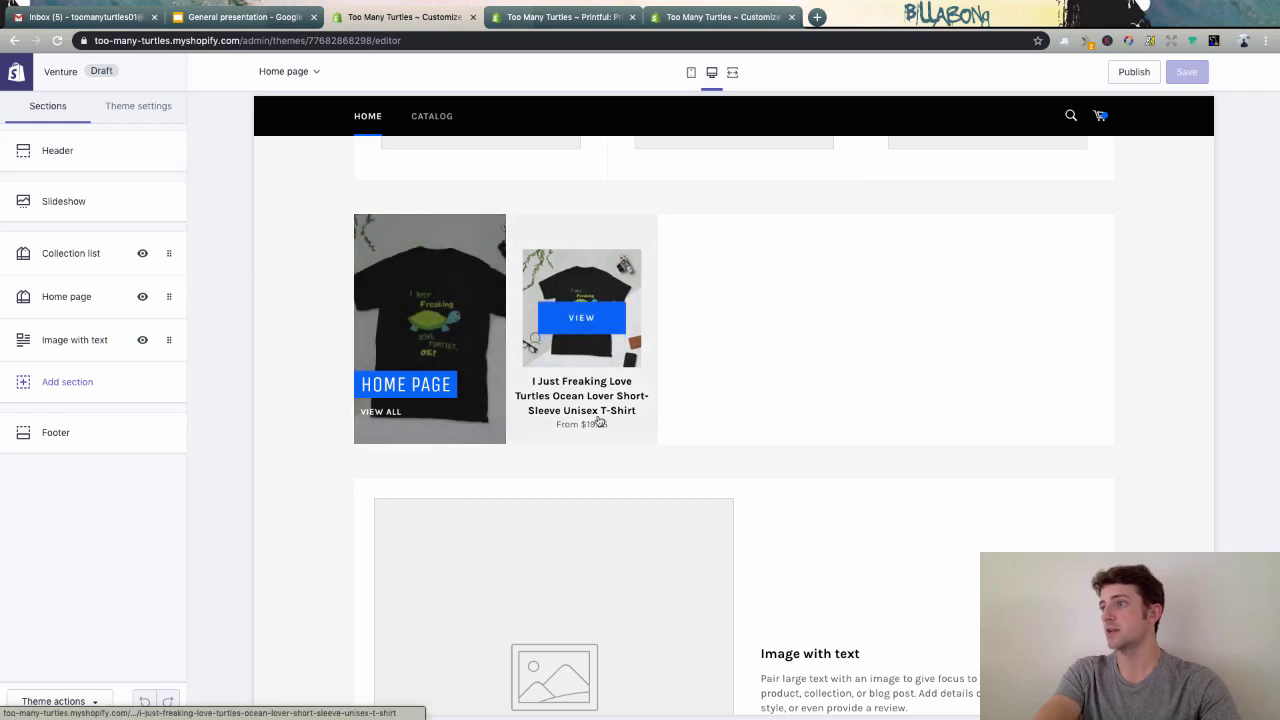
scroll(827, 410, "down", 4)
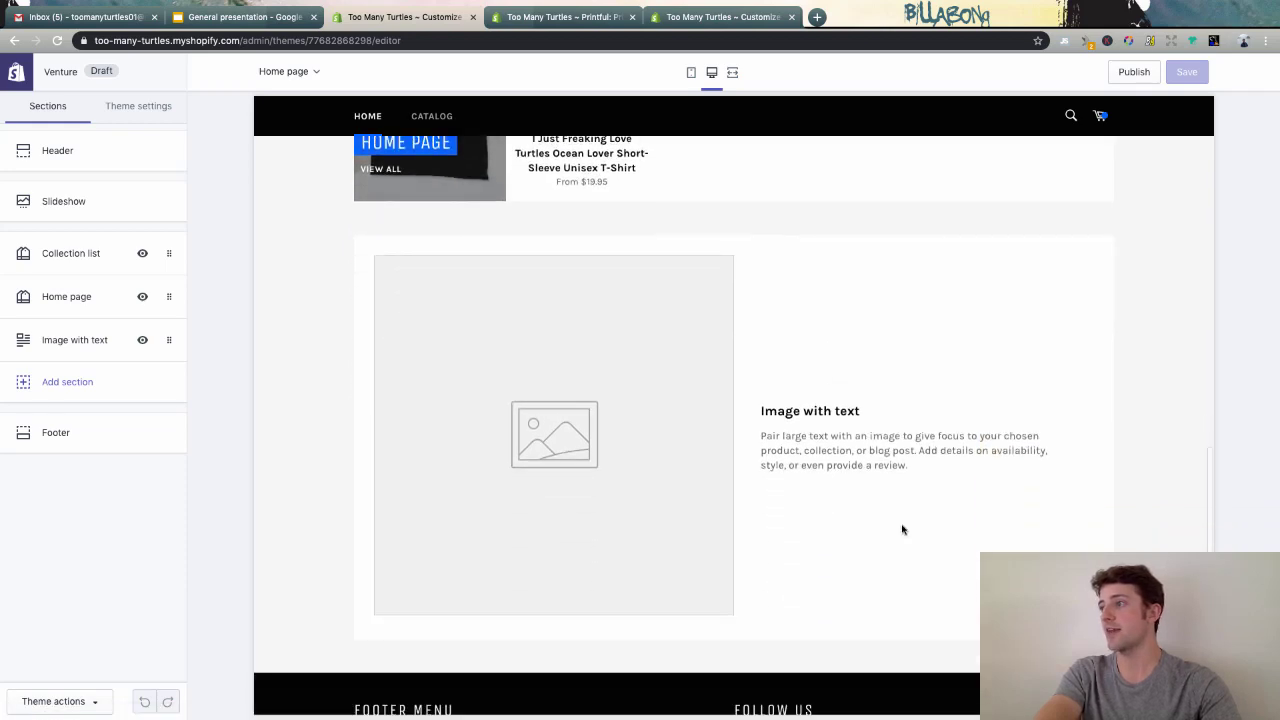
scroll(666, 466, "down", 2)
scroll(666, 467, "up", 11)
scroll(666, 466, "up", 5)
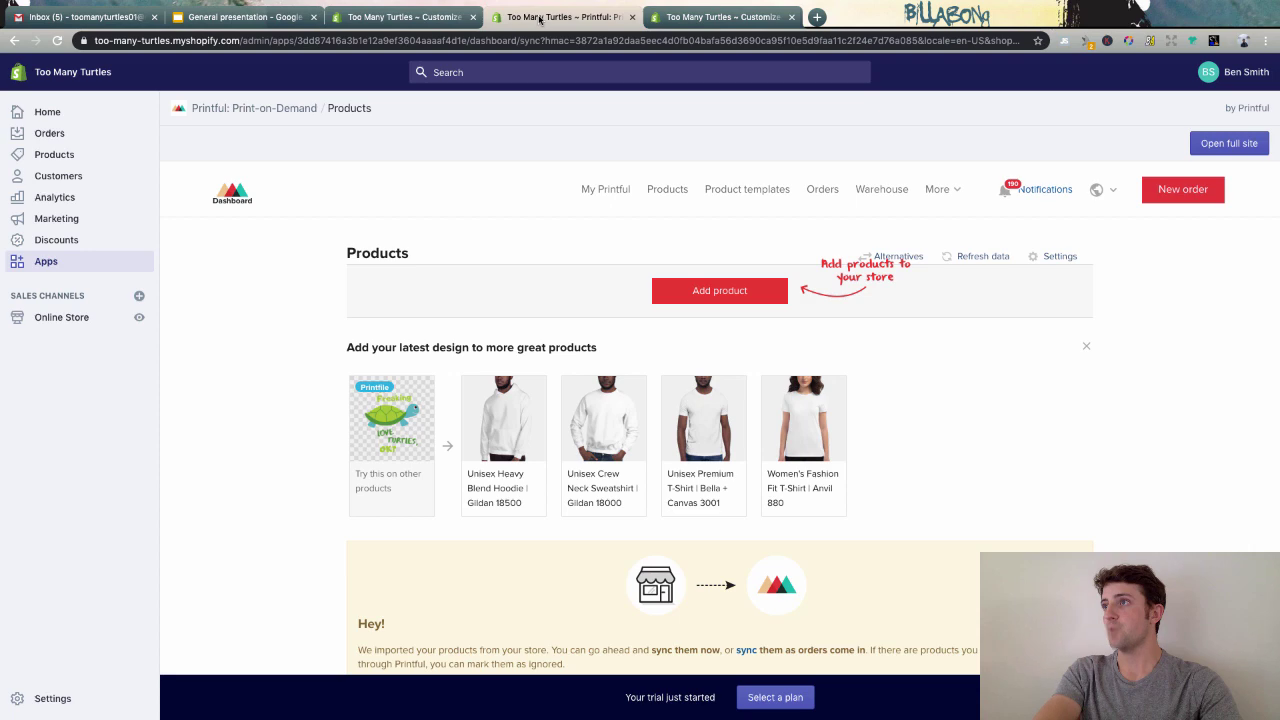
left_click(625, 14)
left_click(715, 16)
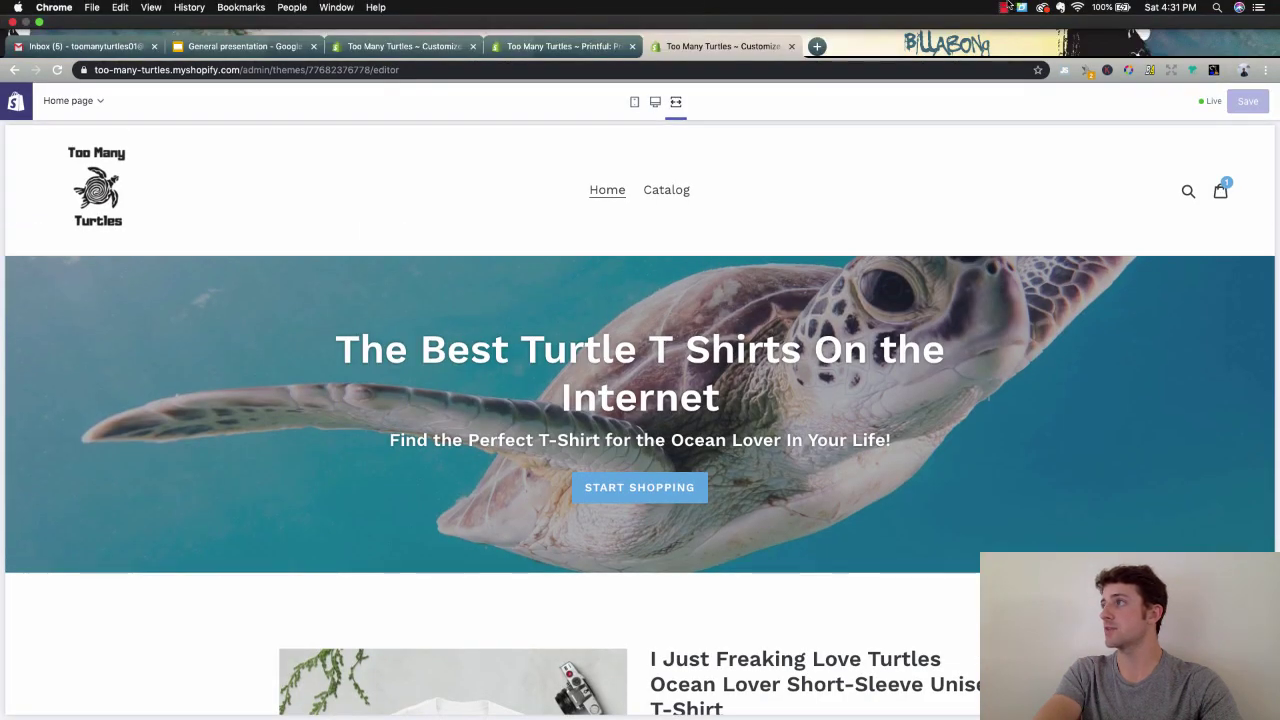
left_click(1008, 5)
left_click(1008, 5)
left_click(1005, 6)
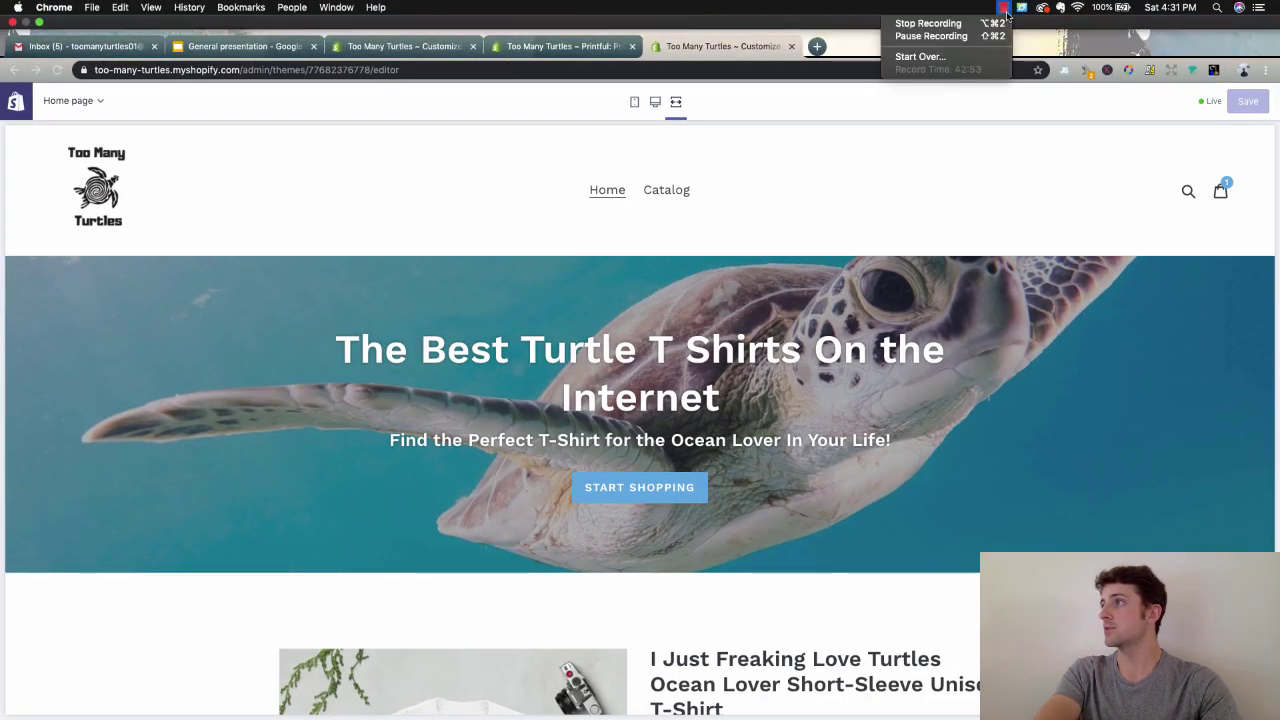
left_click(913, 226)
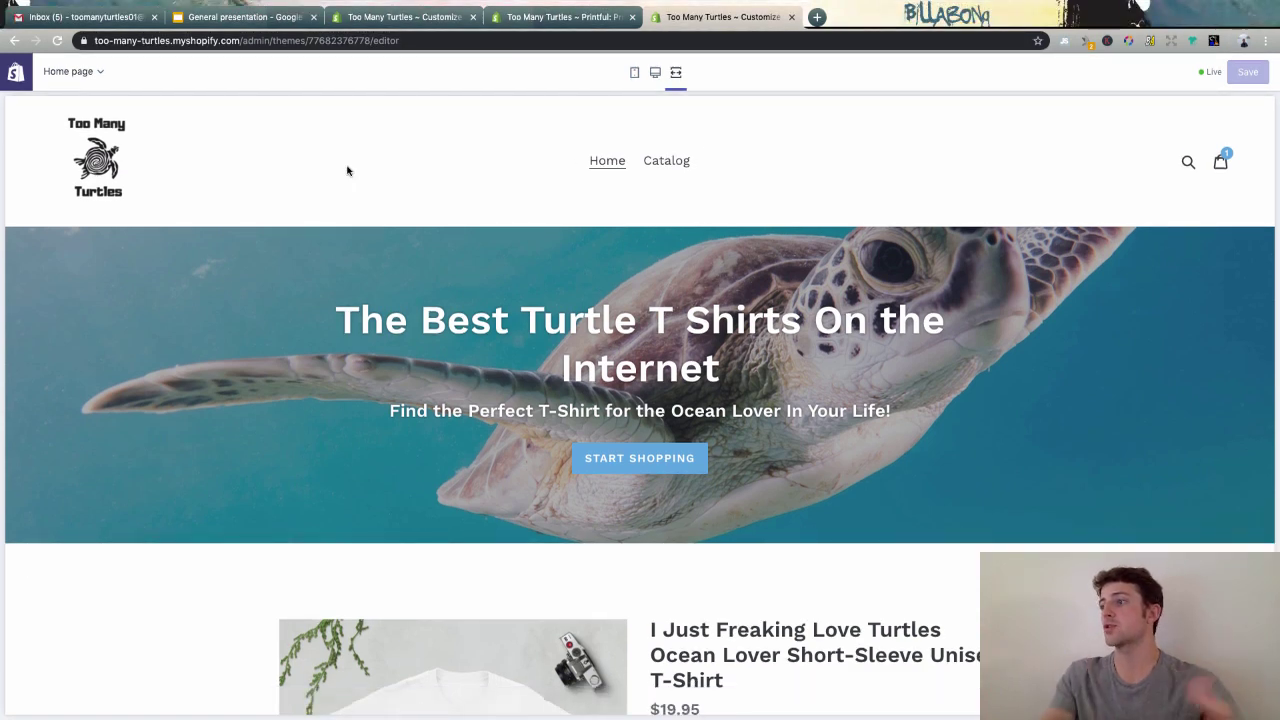
scroll(340, 160, "down", 3)
left_click(245, 17)
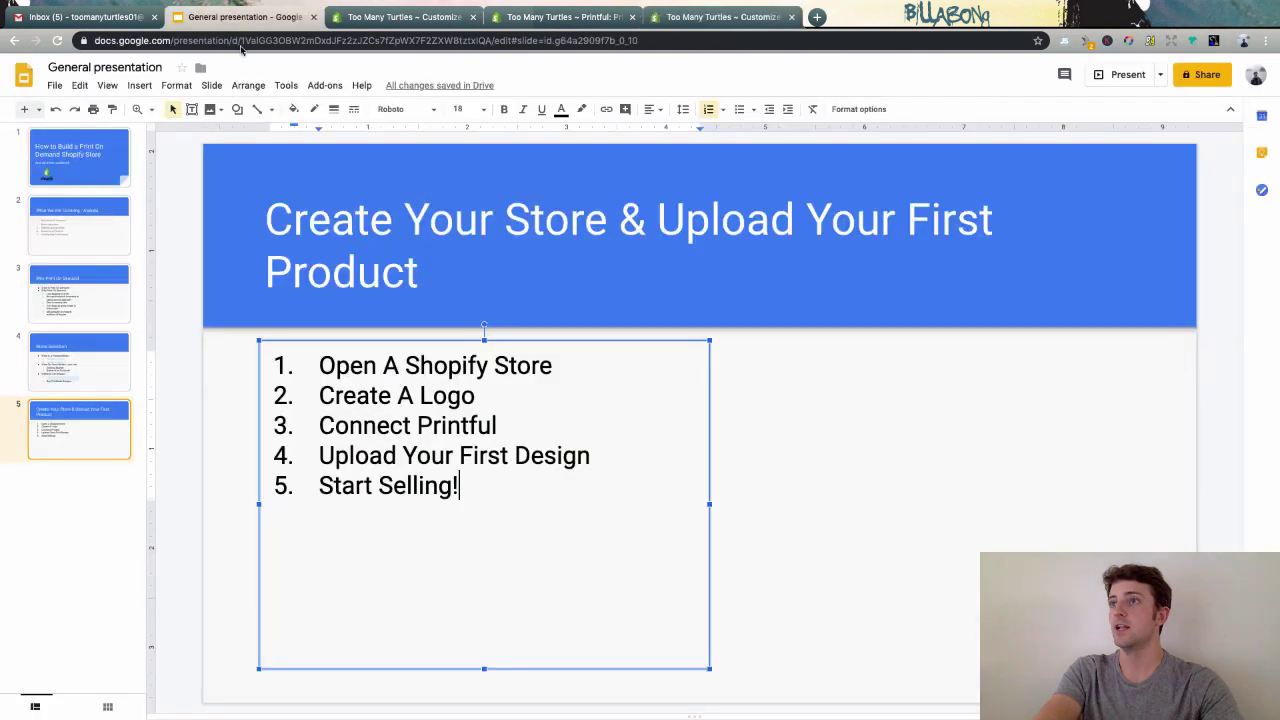
left_click(866, 412)
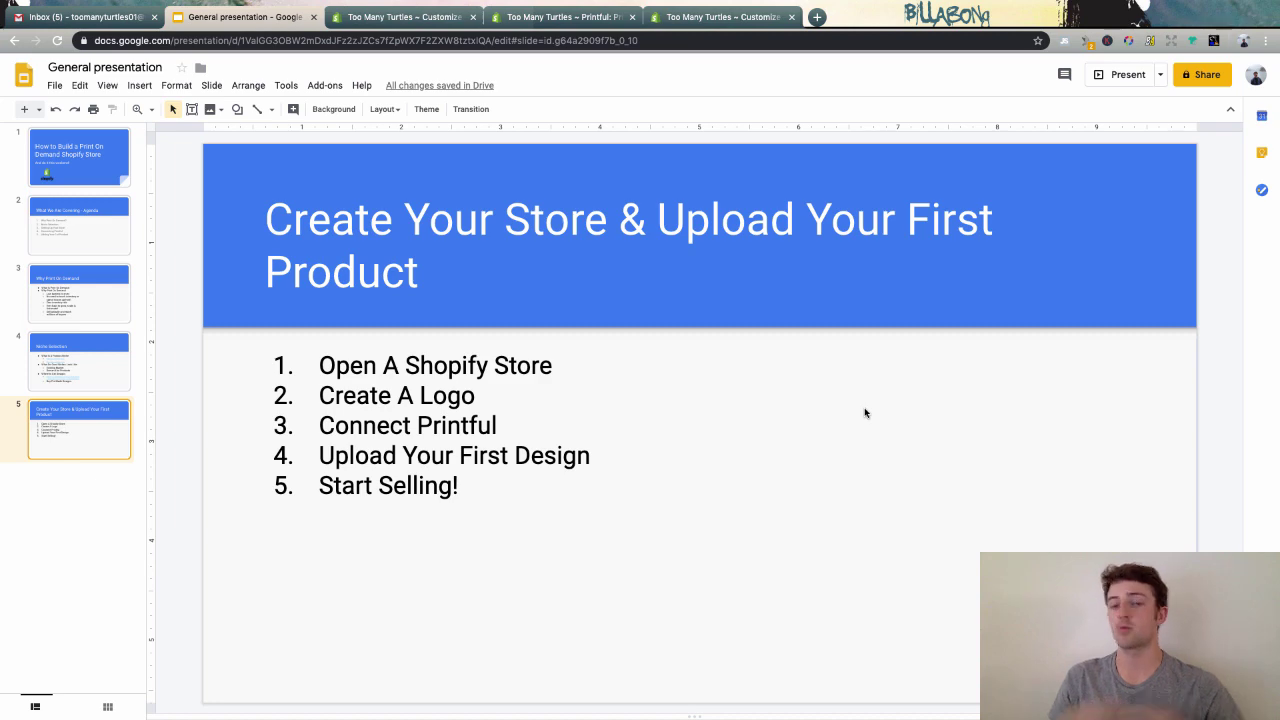
left_click(703, 20)
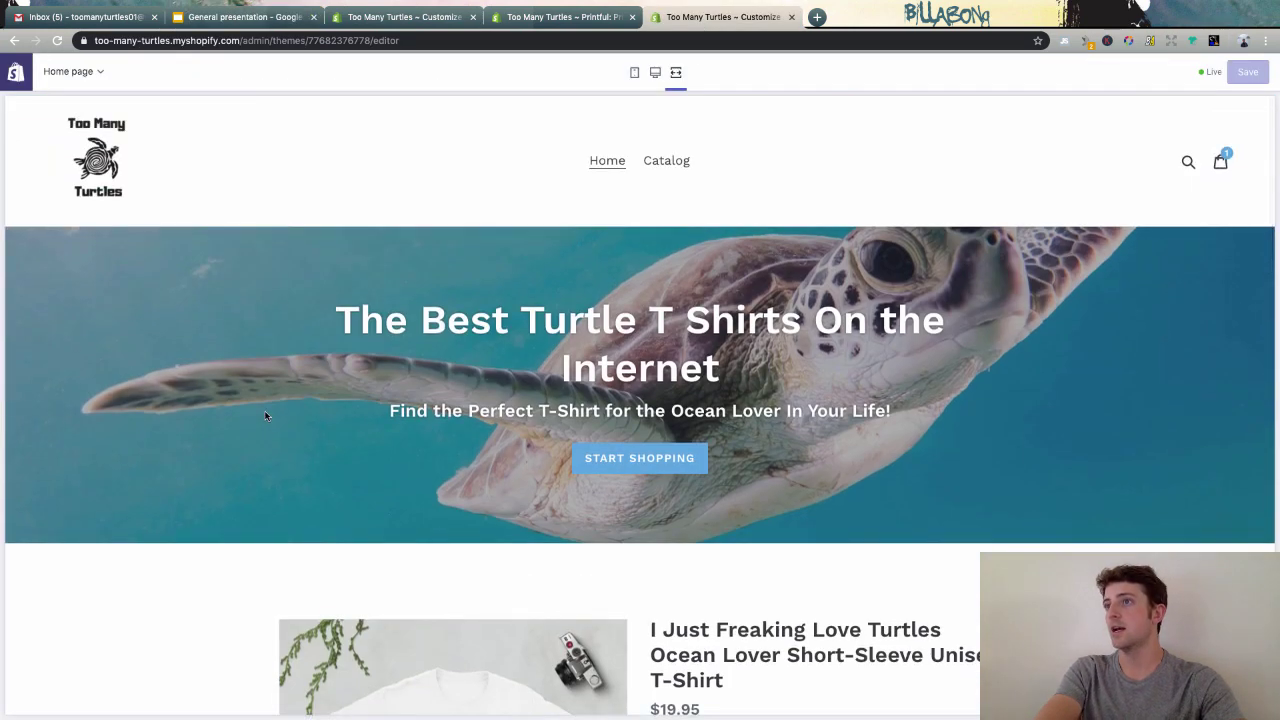
scroll(111, 579, "down", 5)
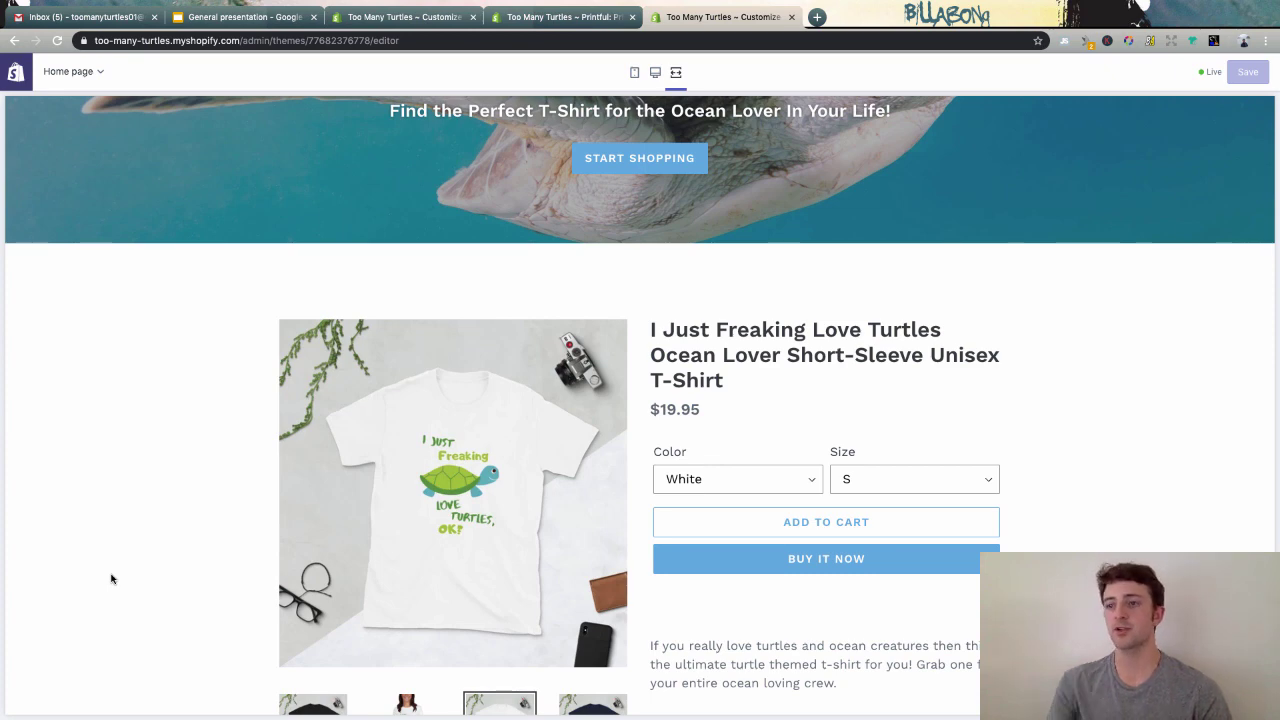
scroll(111, 579, "up", 3)
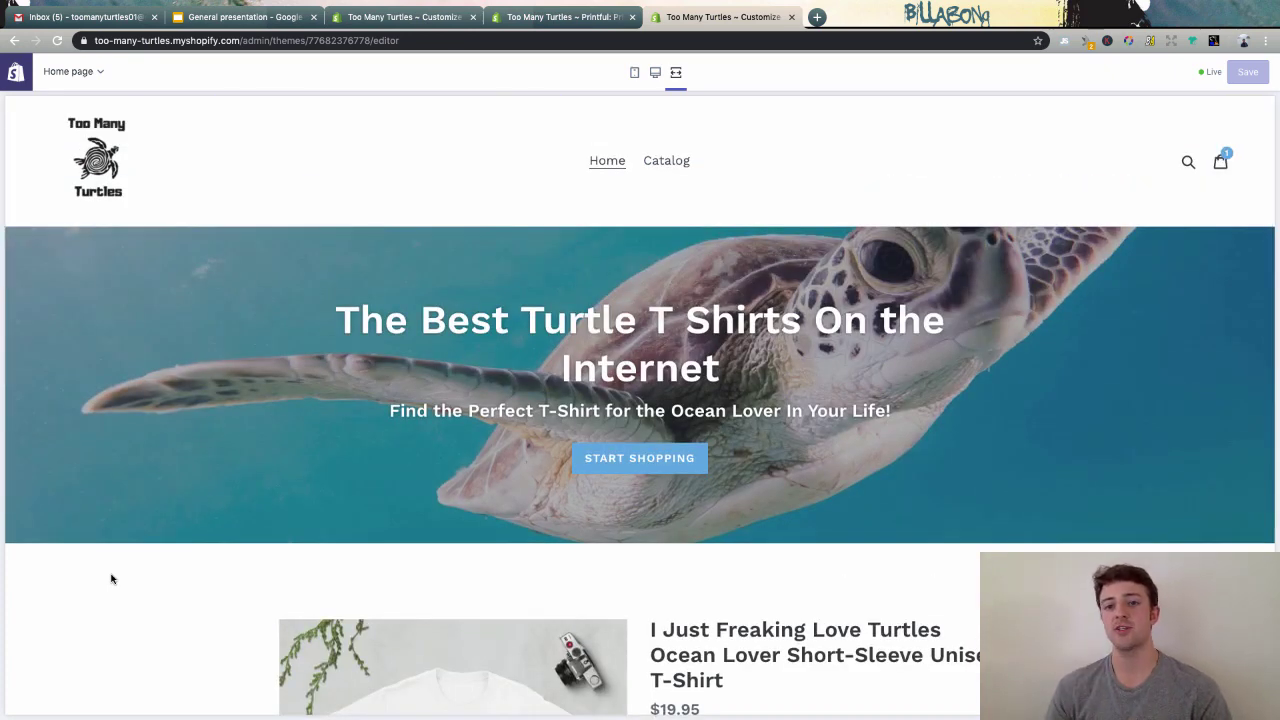